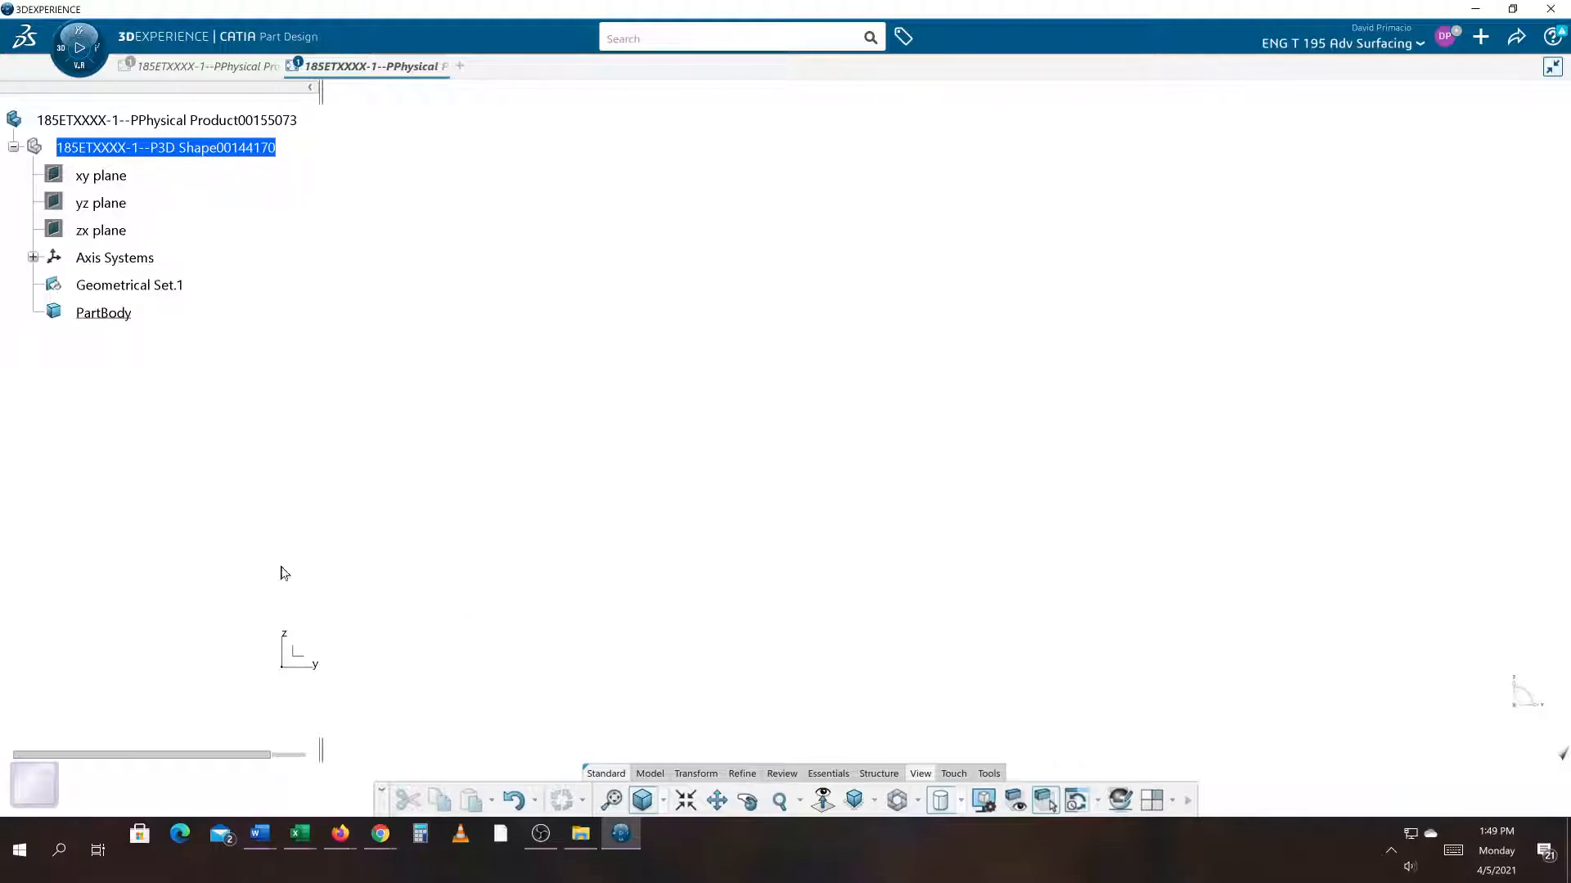
Sketch a horizontal rectangle on the yz plane, above and beside the origin, and finish the sketch.
left_click(304, 661)
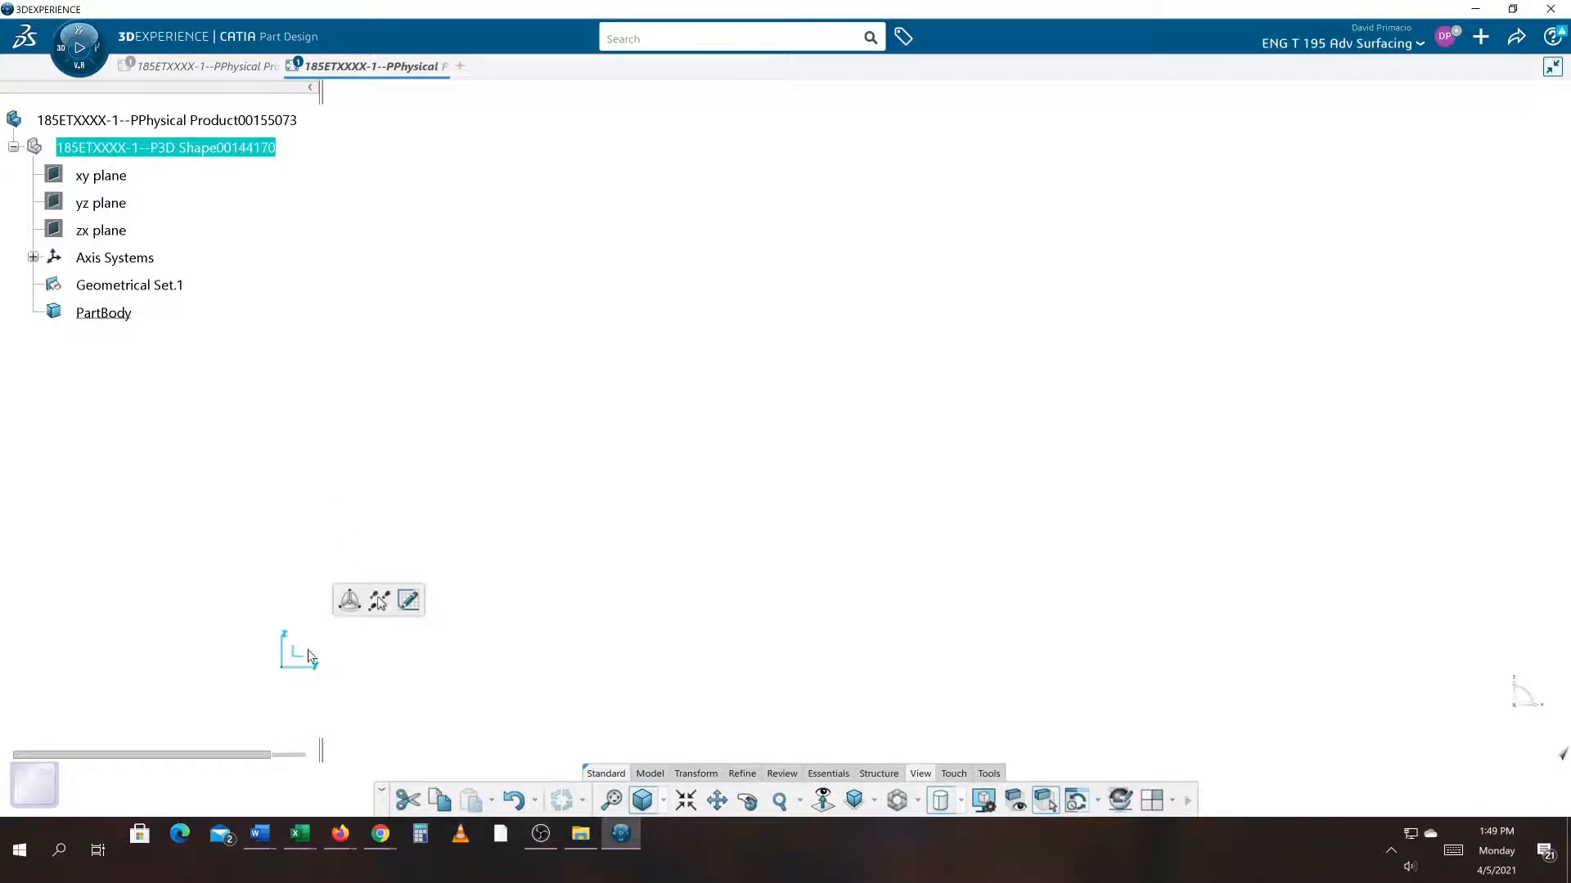
left_click(408, 601)
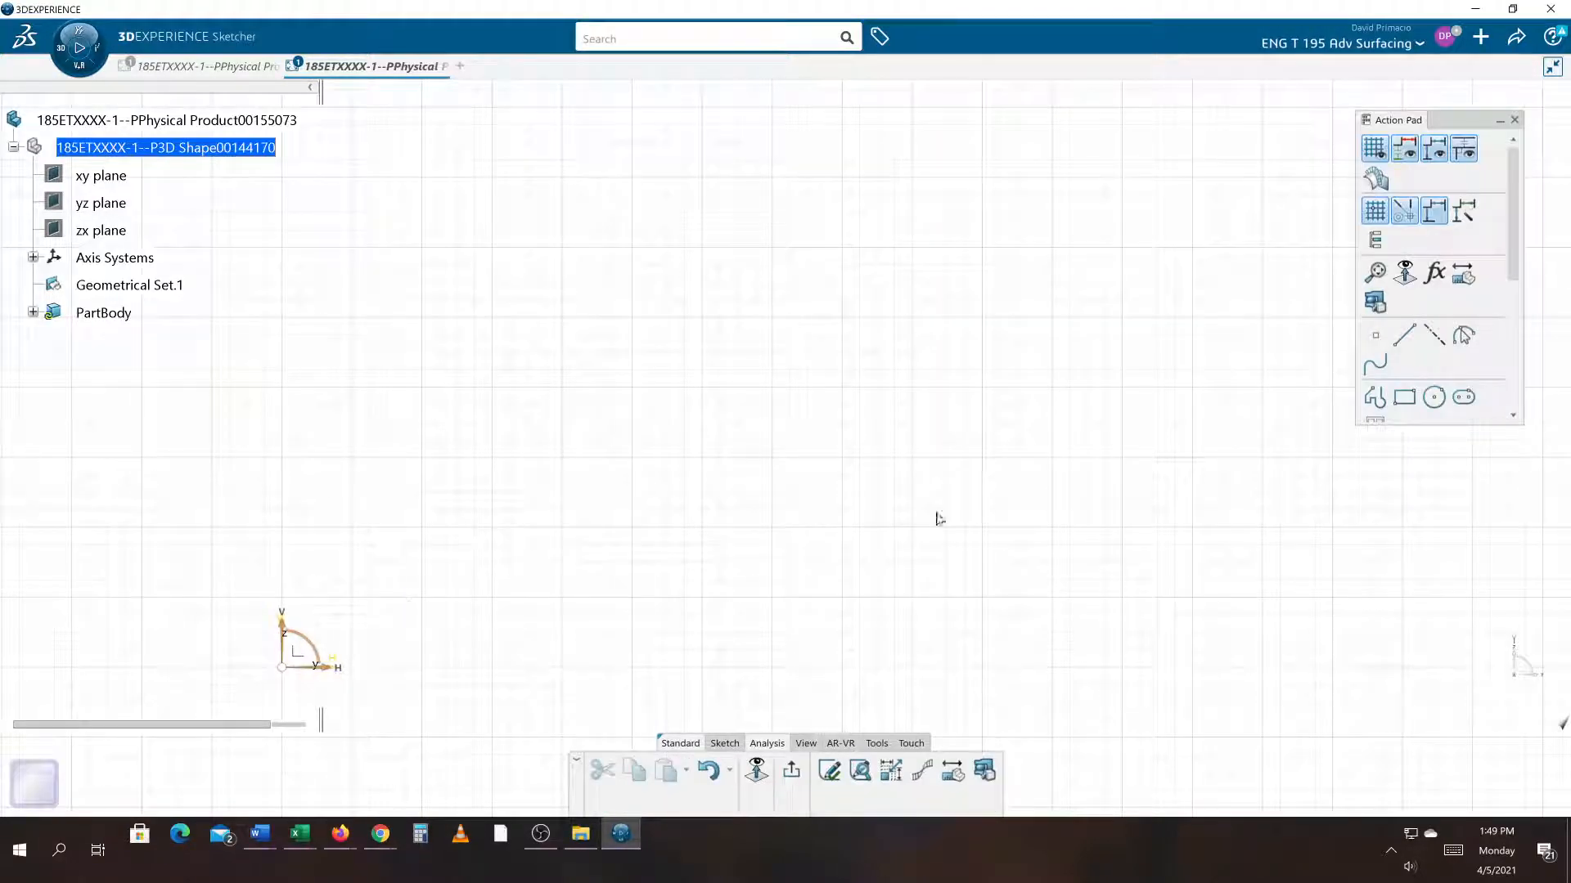
left_click(1403, 397)
left_click(492, 439)
left_click(930, 615)
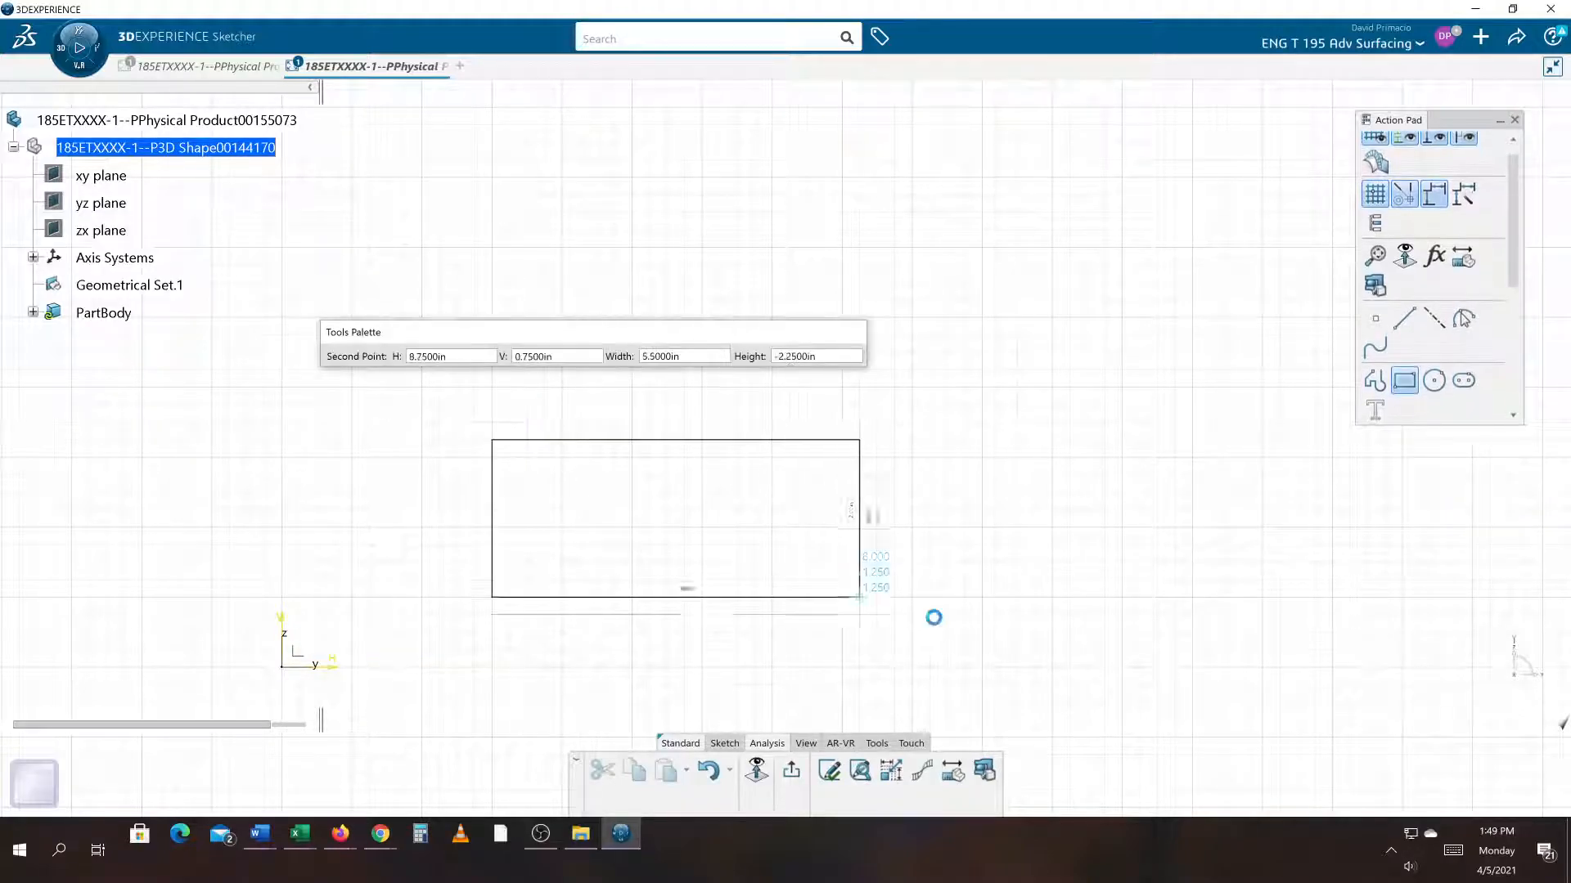
left_click(792, 772)
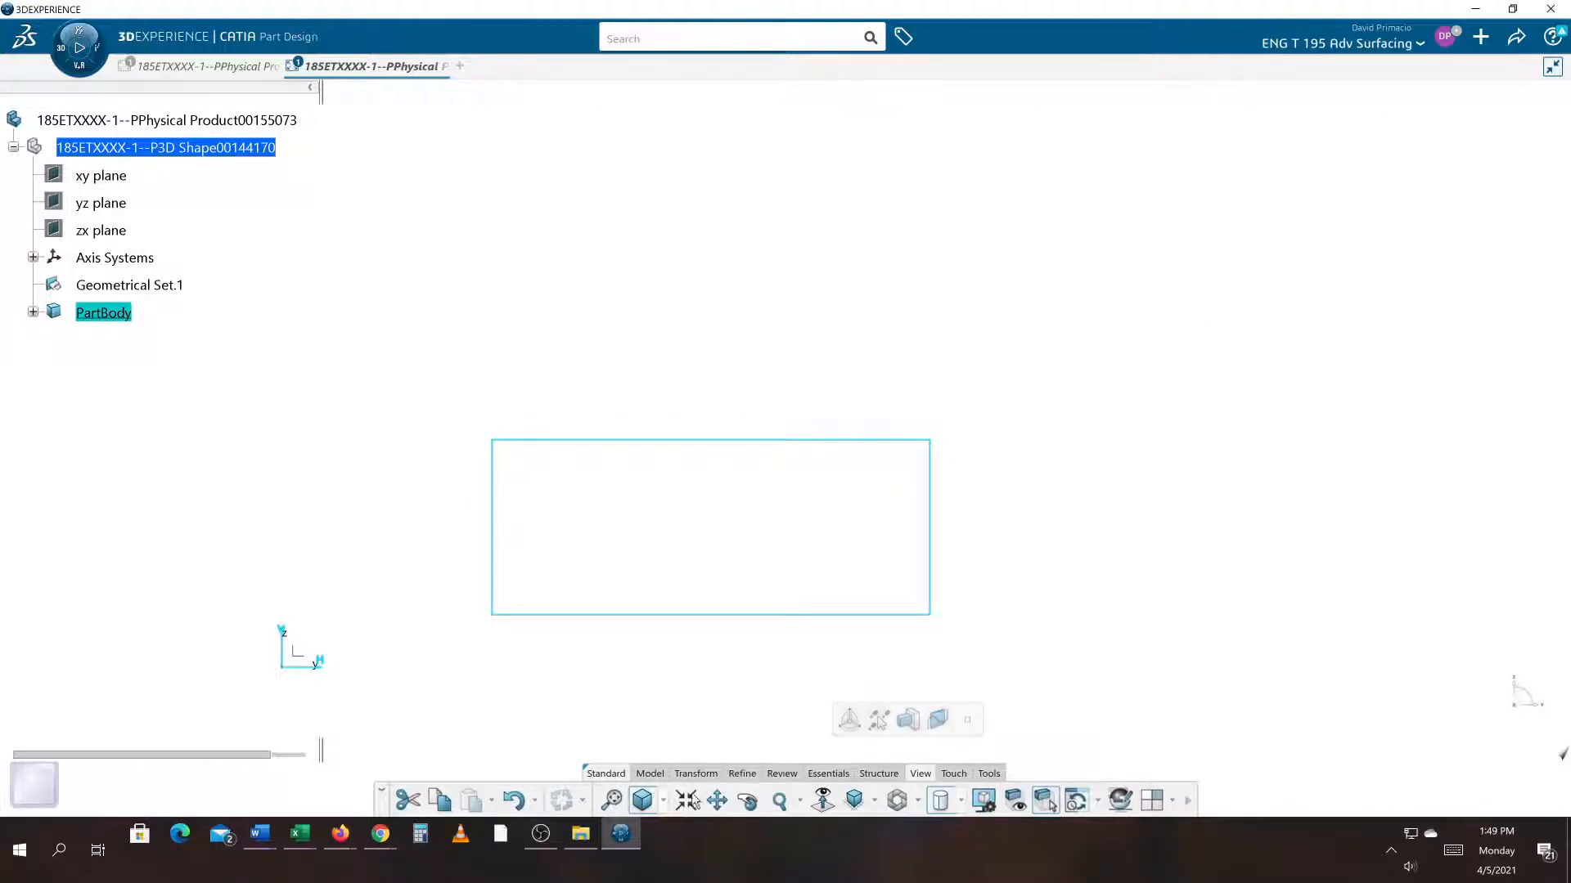
Pad the rectangle sketch 5 in with the extrusion direction inverted, working in isometric view.
left_click(661, 803)
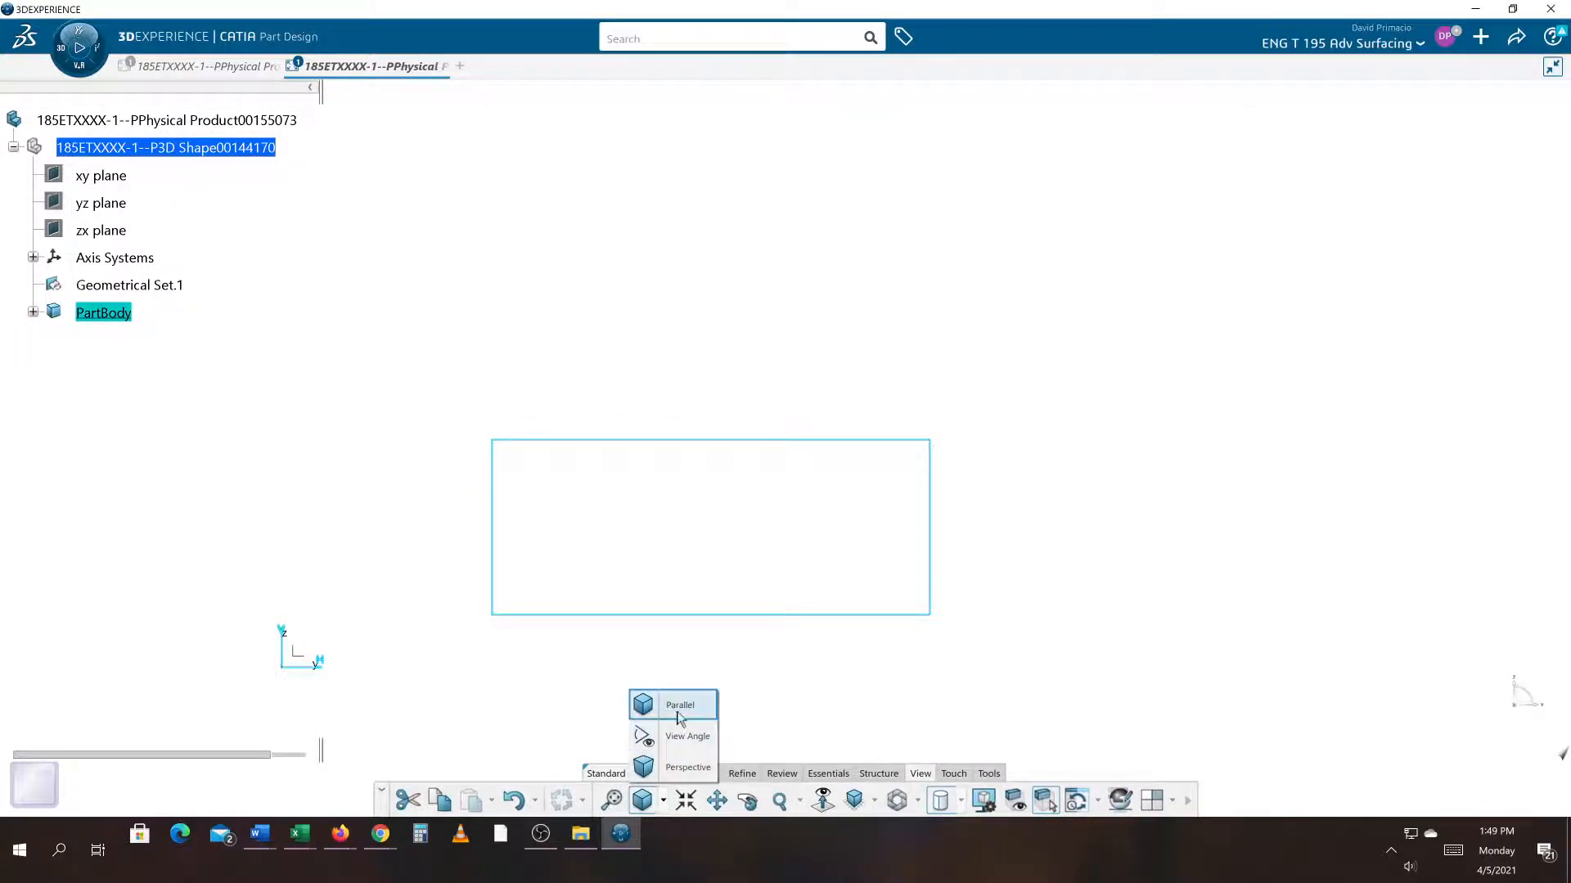
left_click(854, 800)
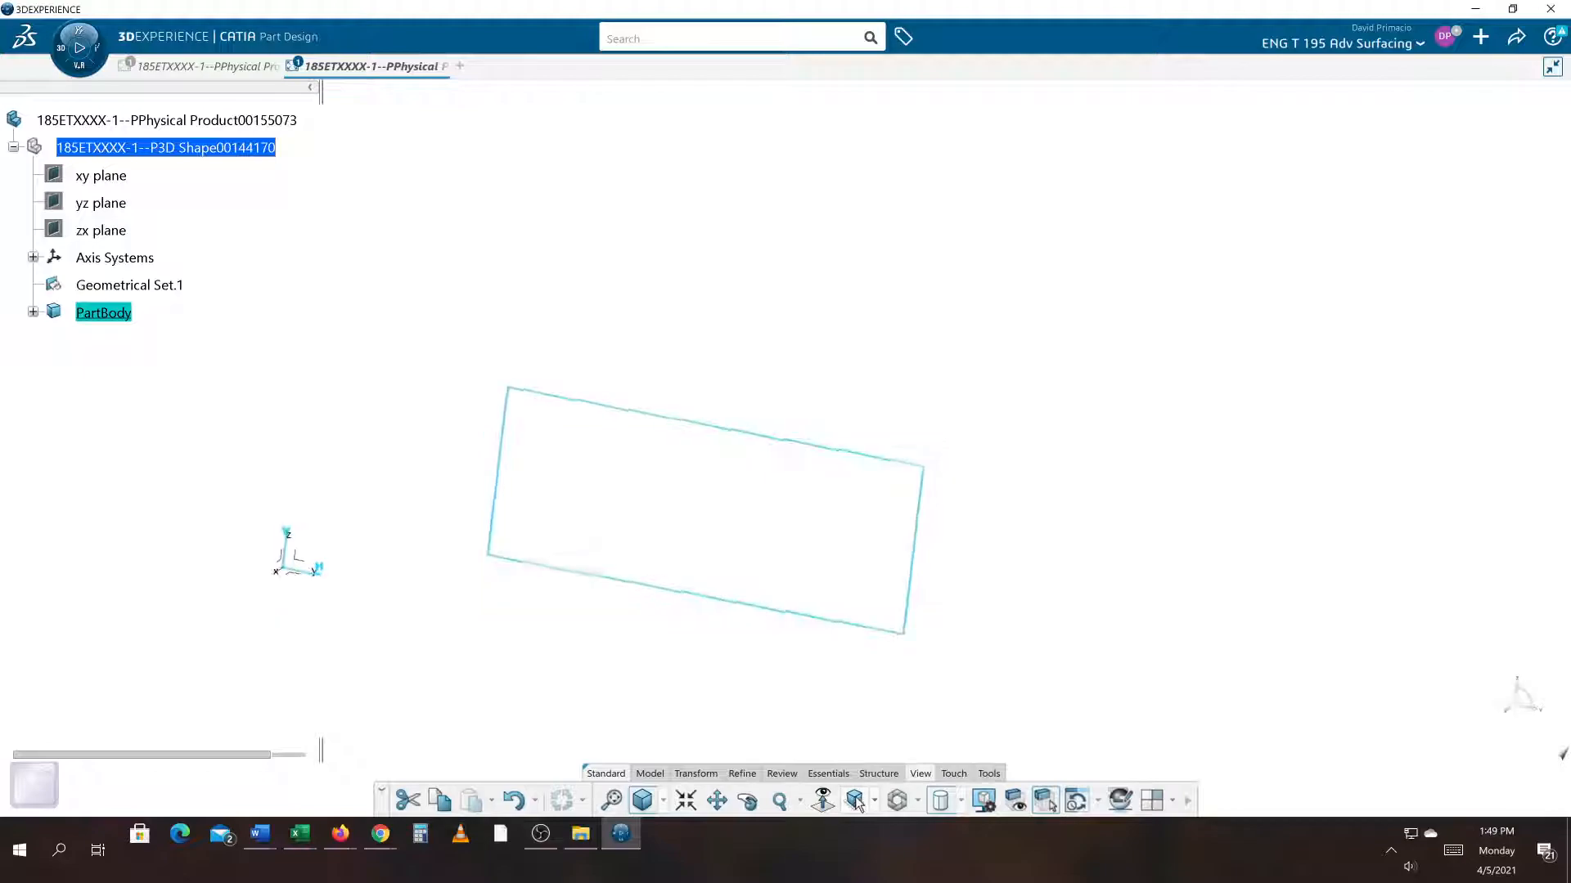
left_click(652, 776)
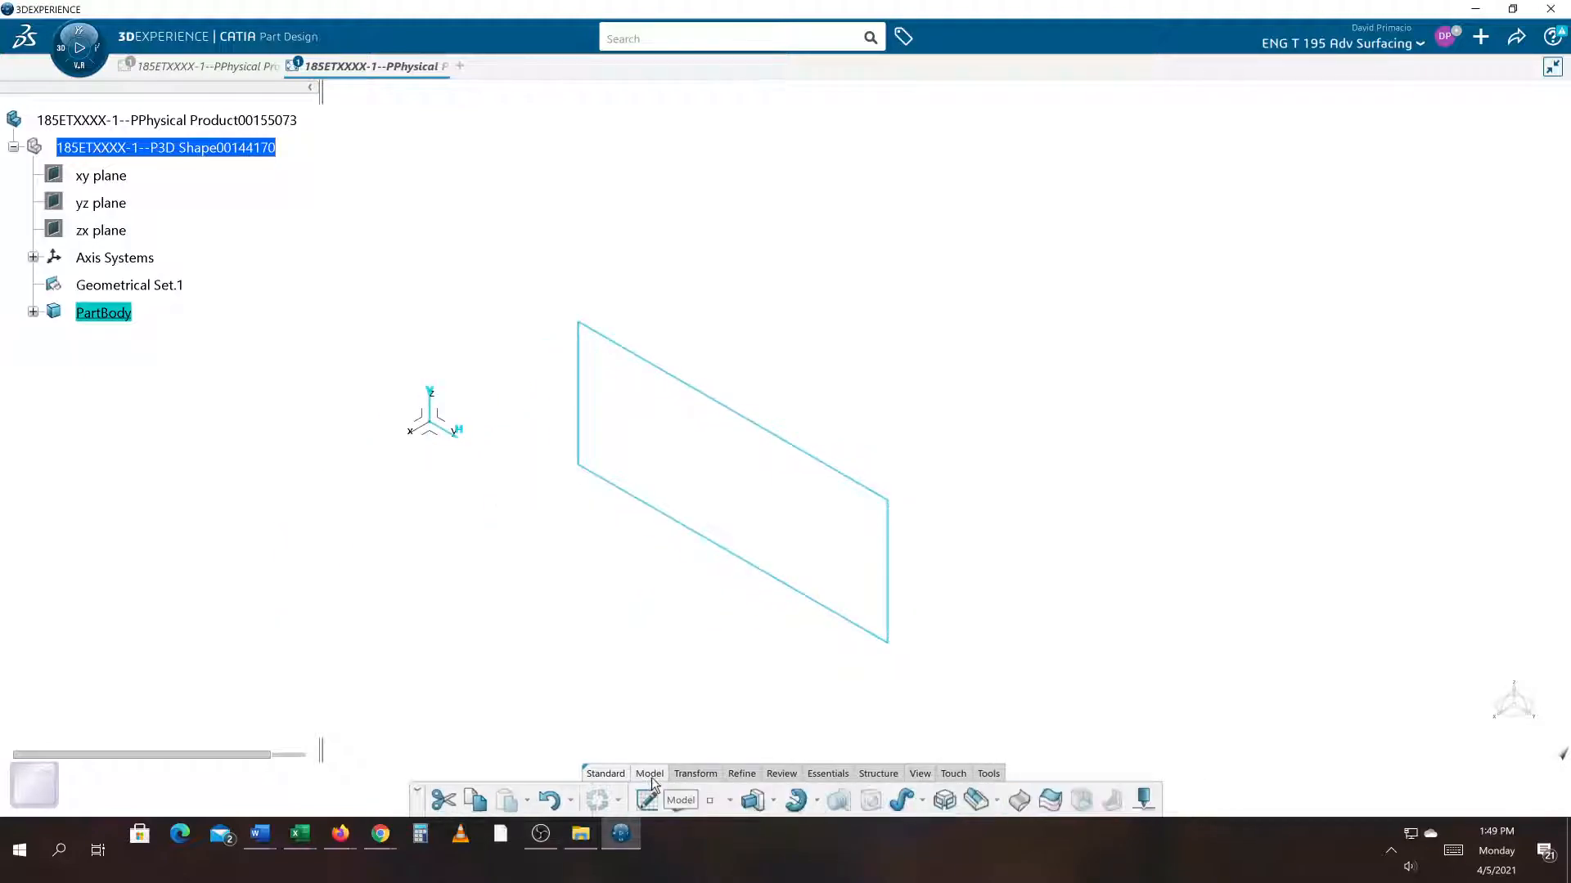
left_click(761, 804)
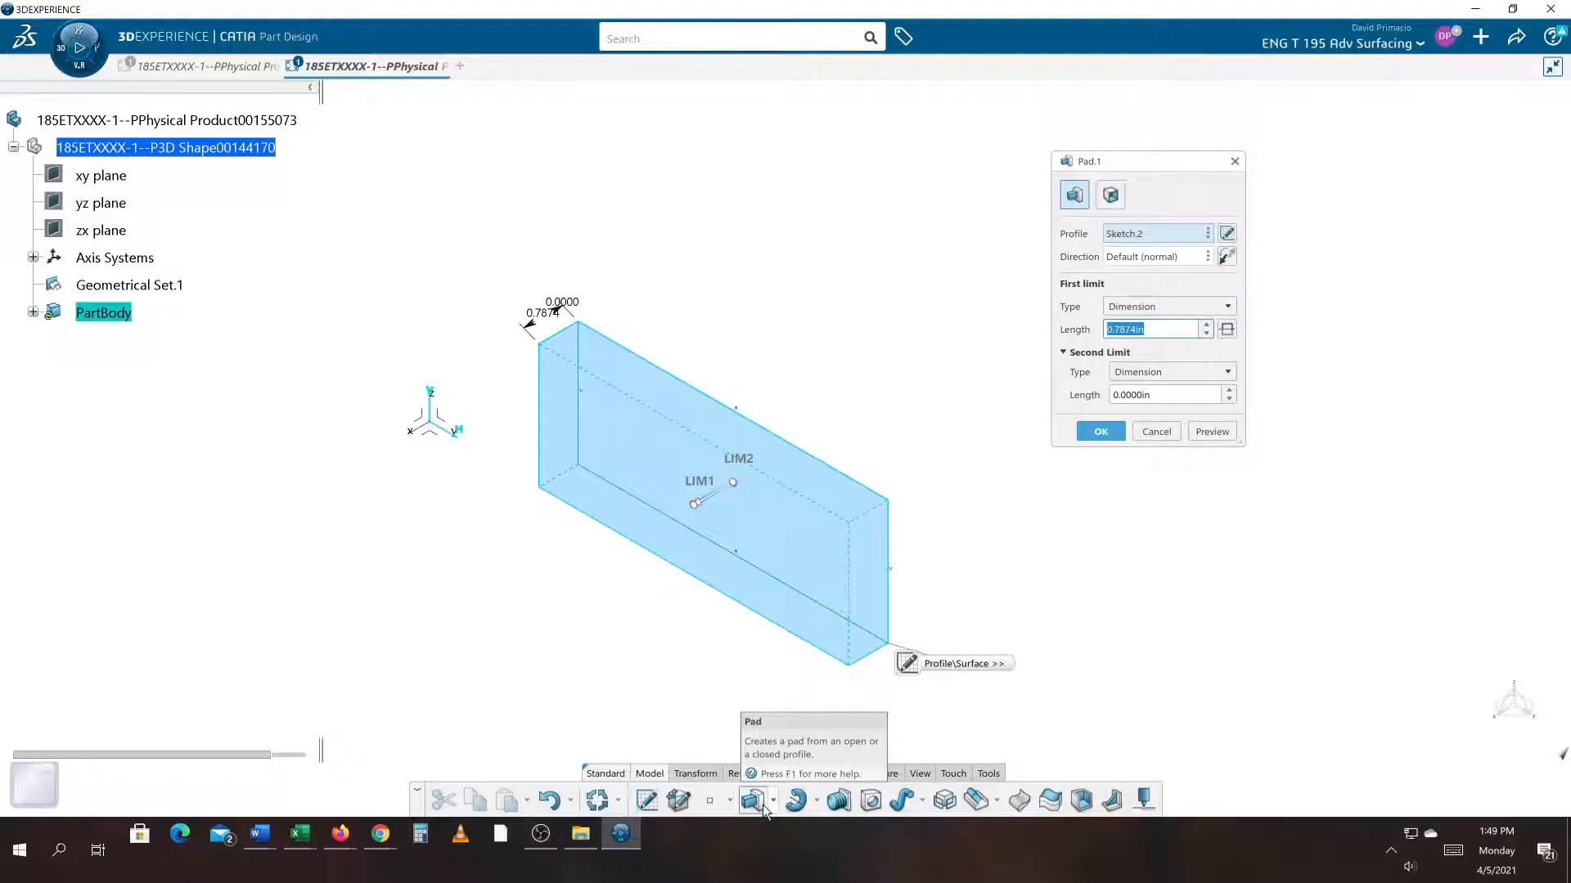
type("5")
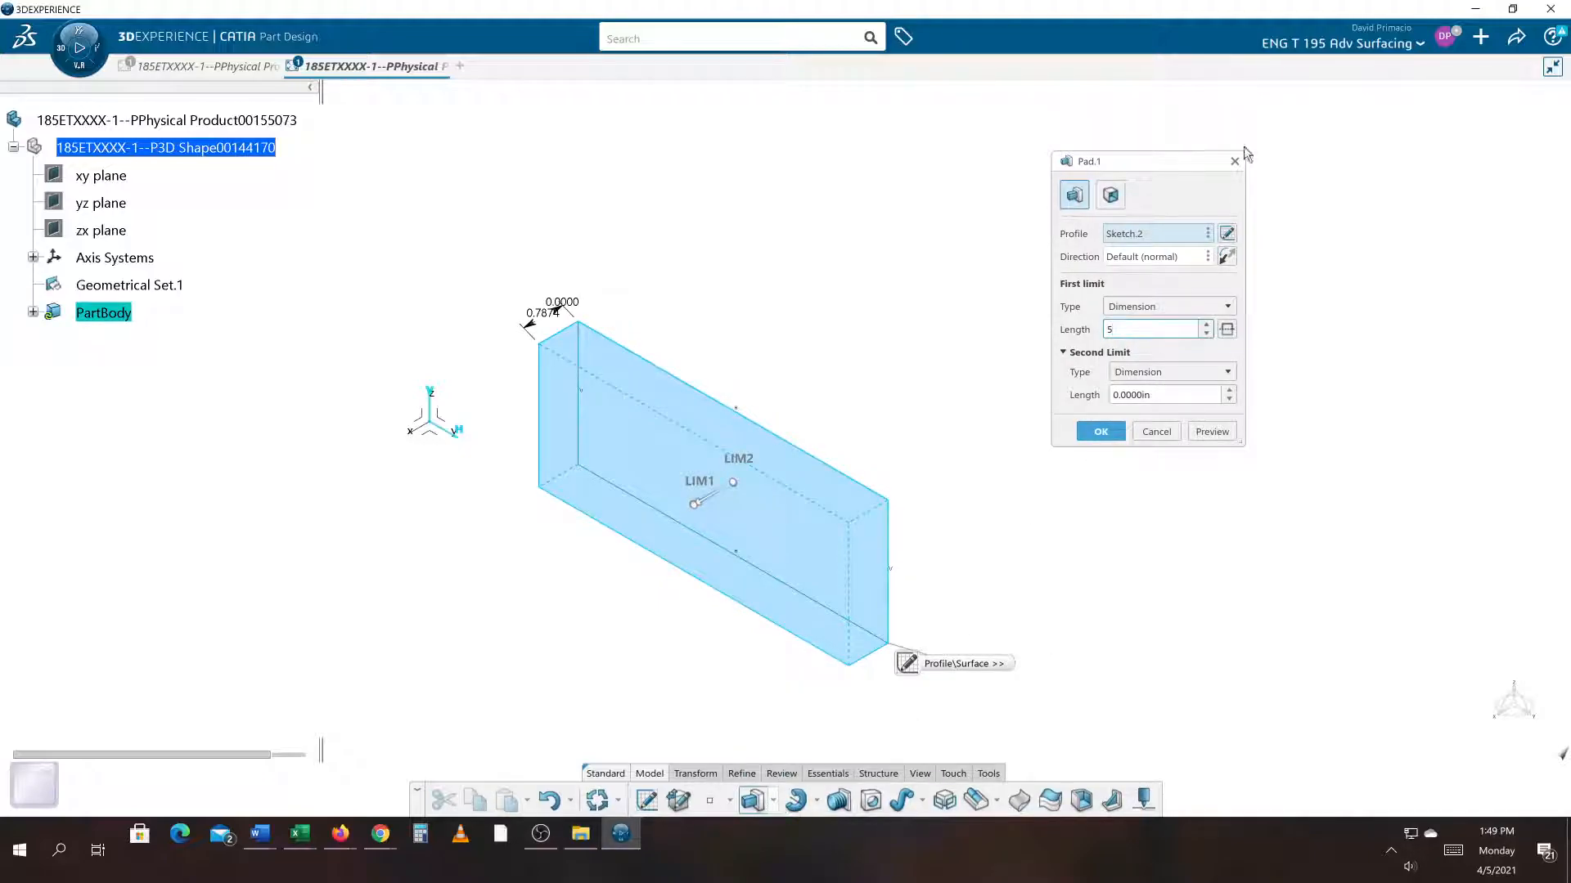
left_click(1223, 260)
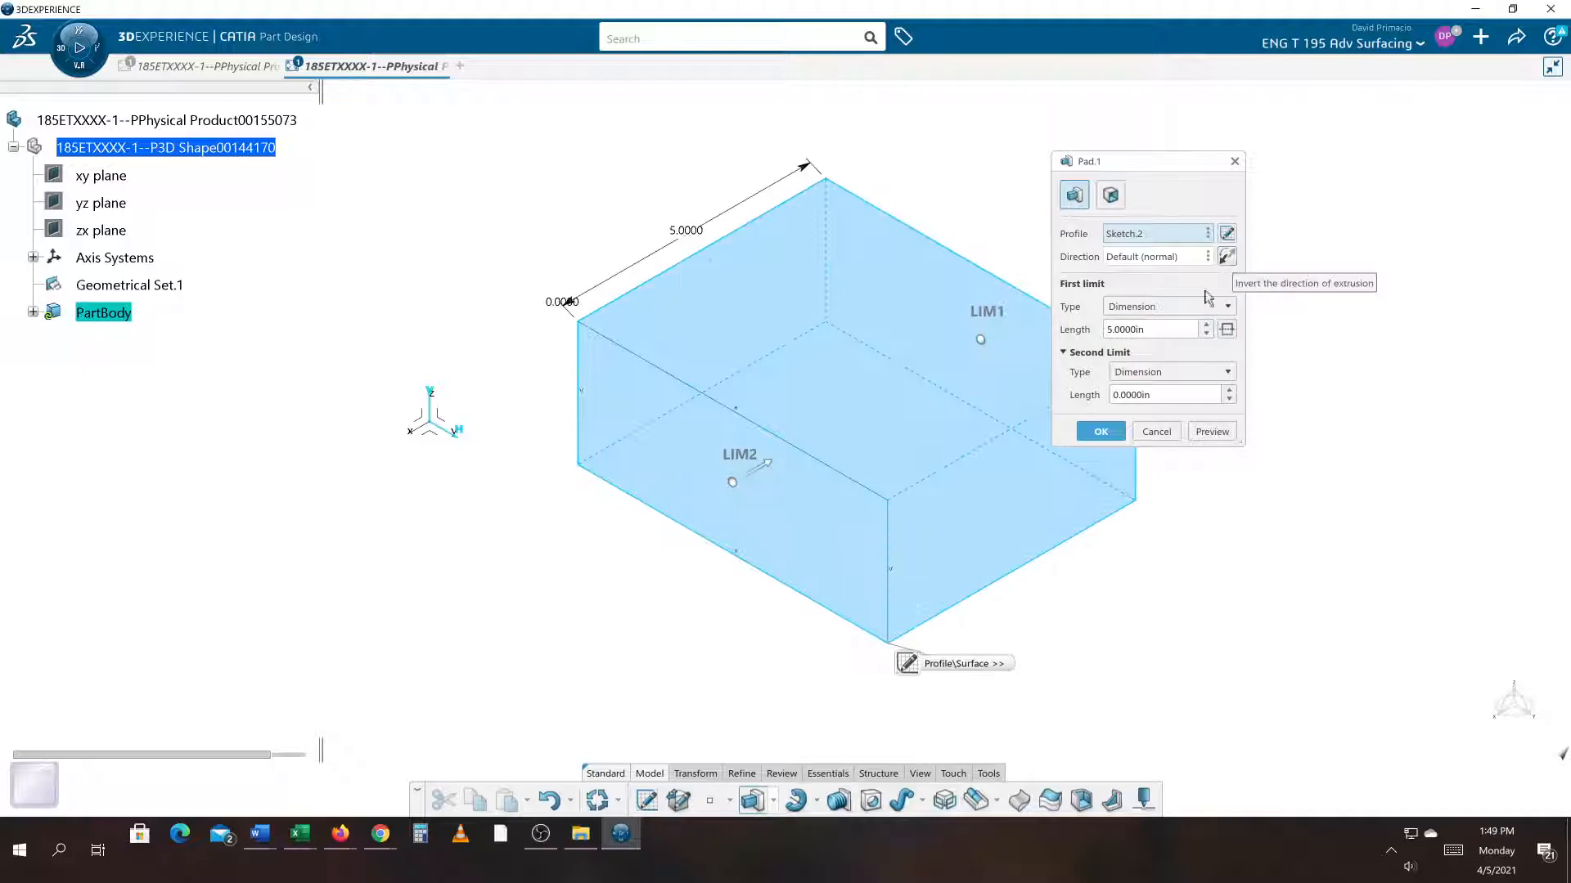
left_click(1101, 432)
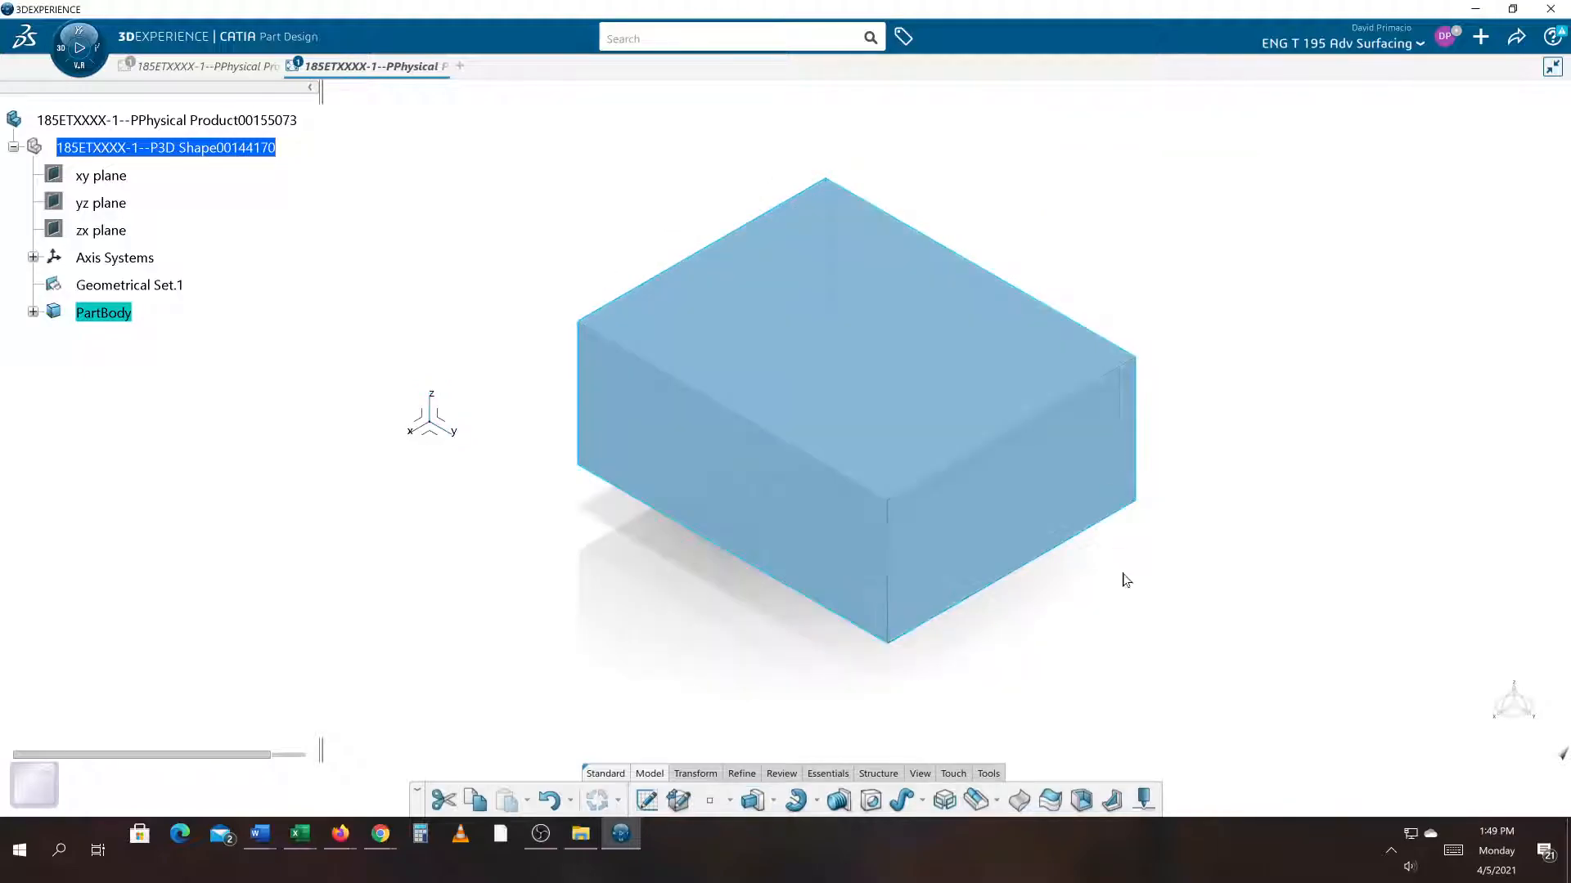
Set the model's display style to Shading with Edges and frame the block.
middle_click_drag(1043, 688, 803, 663)
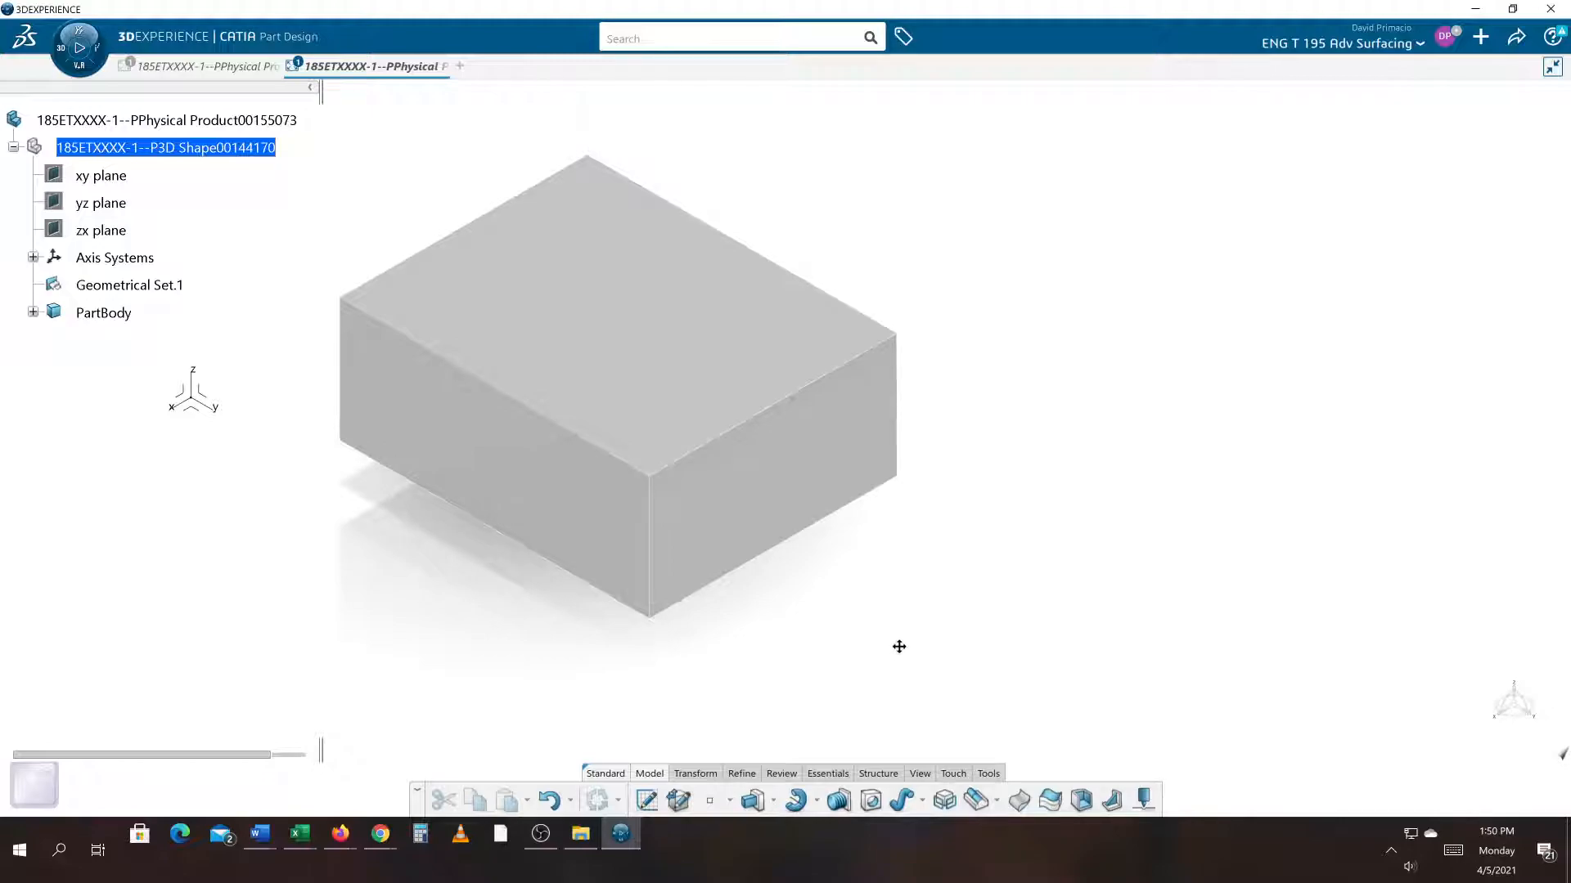
middle_click_drag(947, 806, 938, 780)
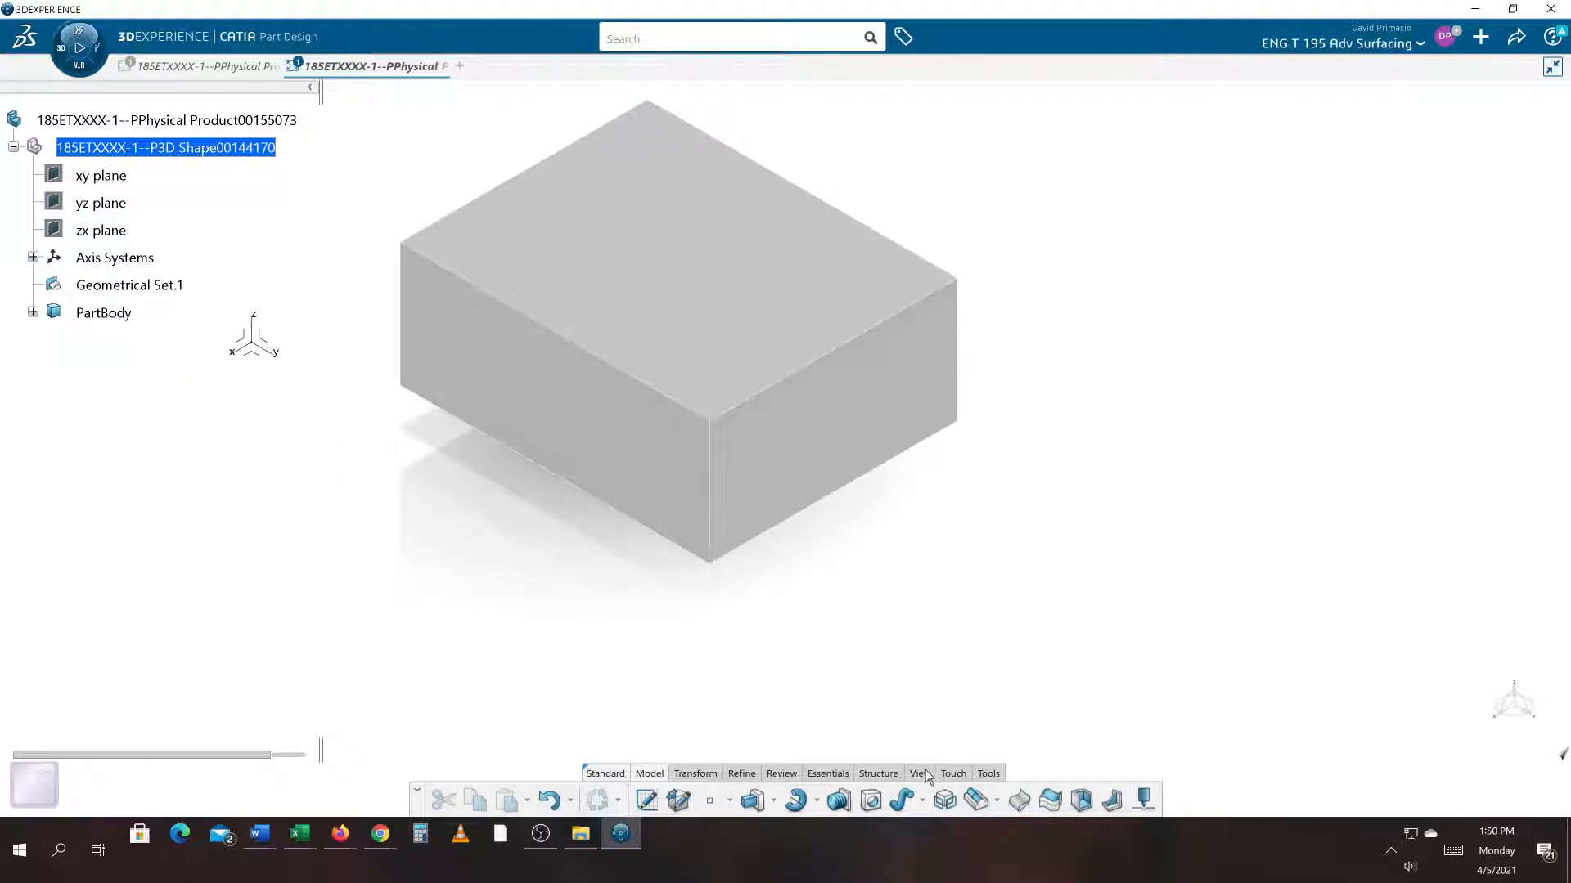
left_click(929, 775)
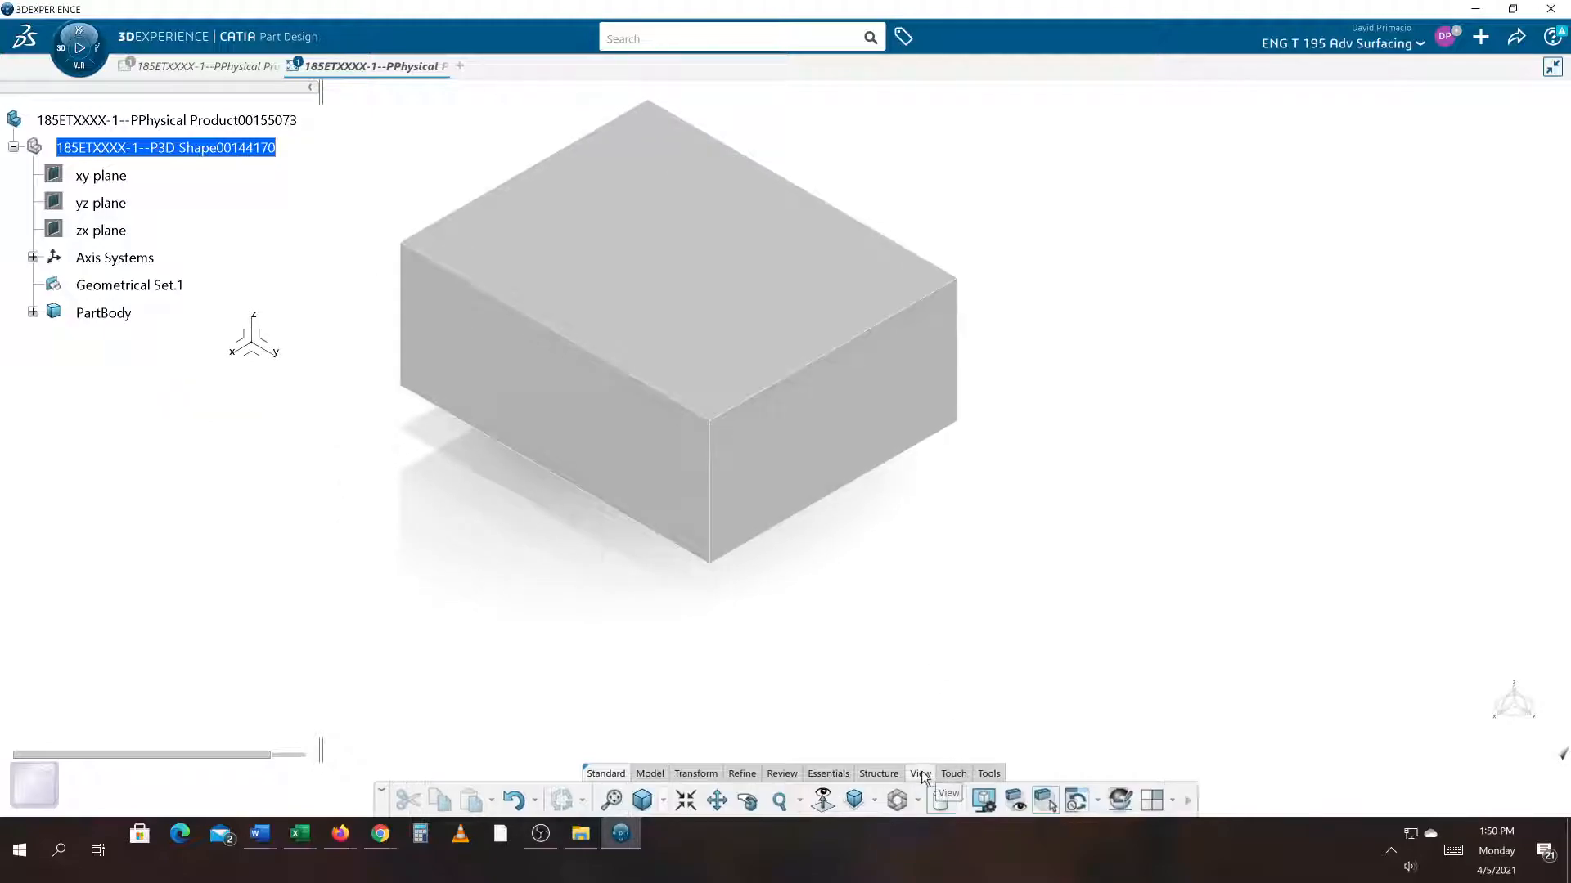
left_click(957, 802)
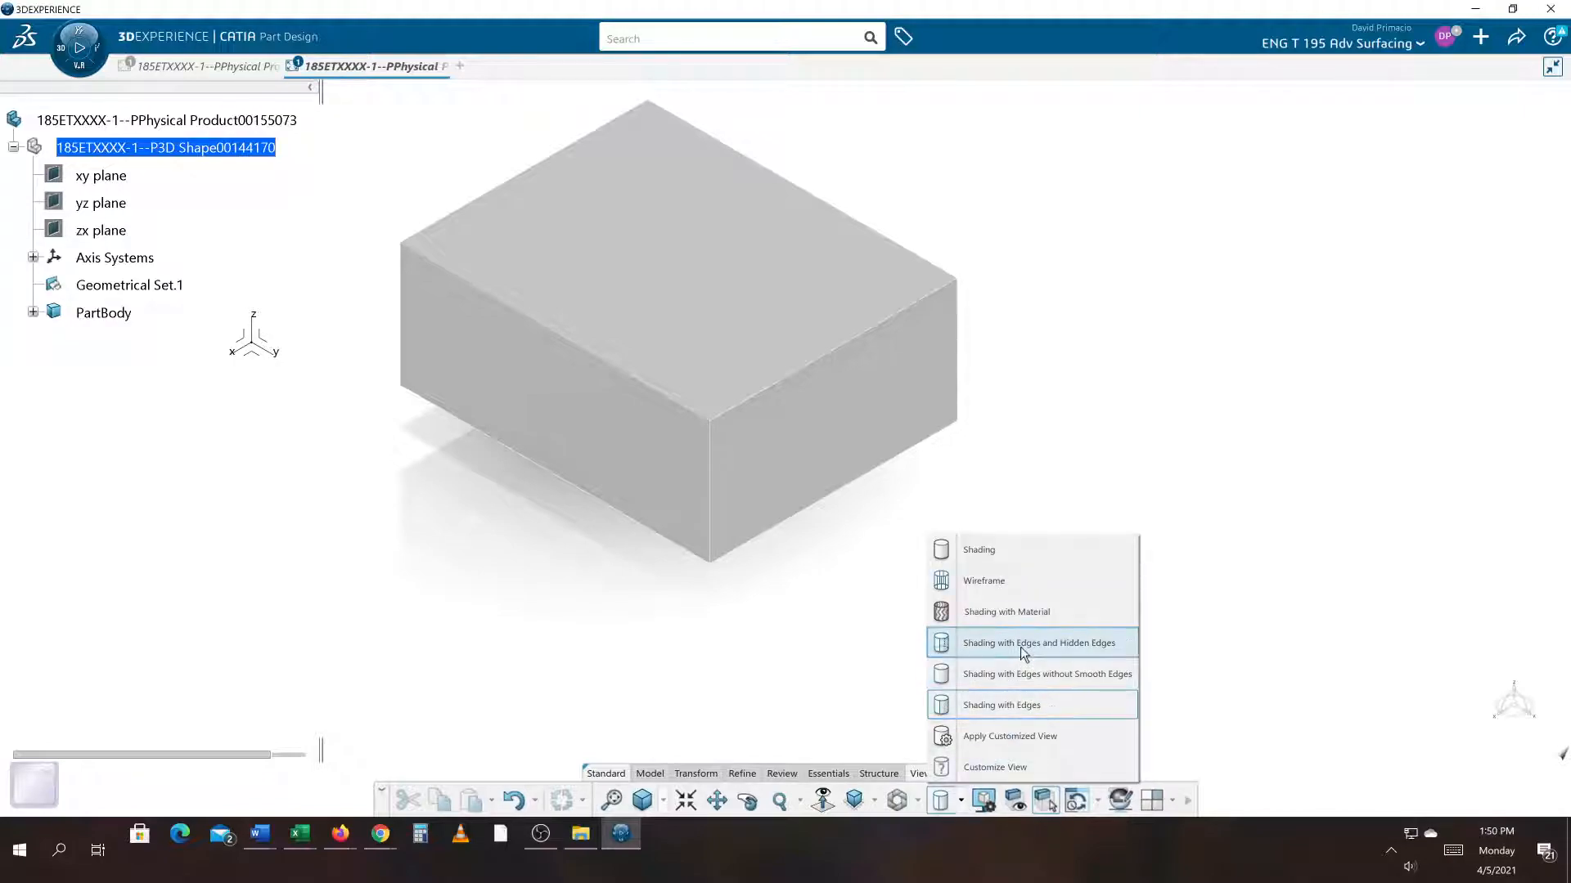
left_click(1006, 705)
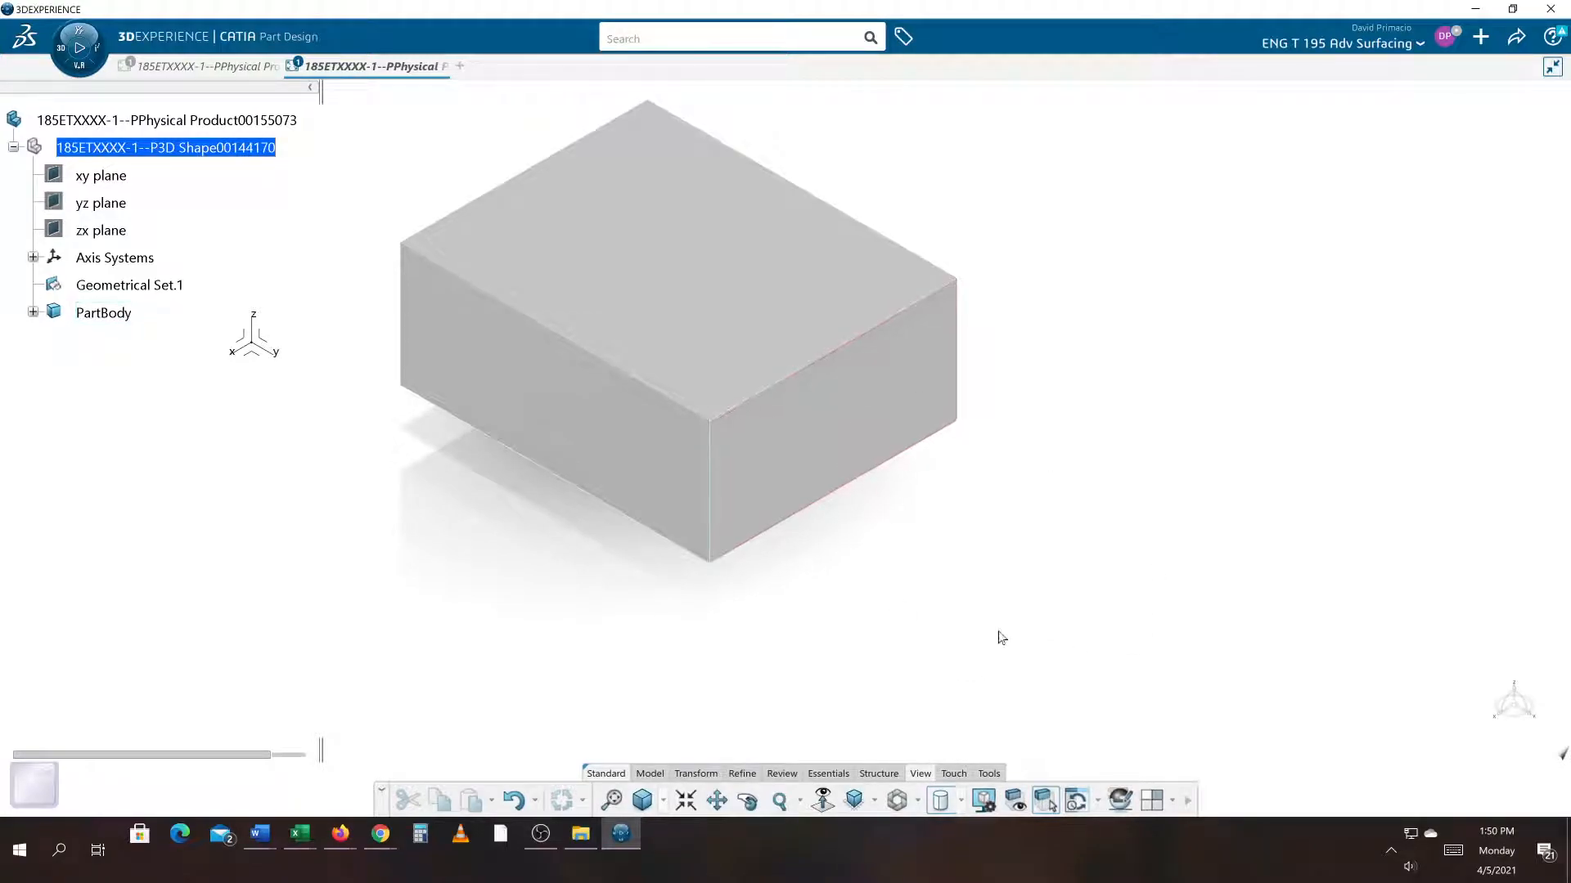
middle_click_drag(671, 660, 733, 656)
middle_click_drag(641, 670, 690, 652)
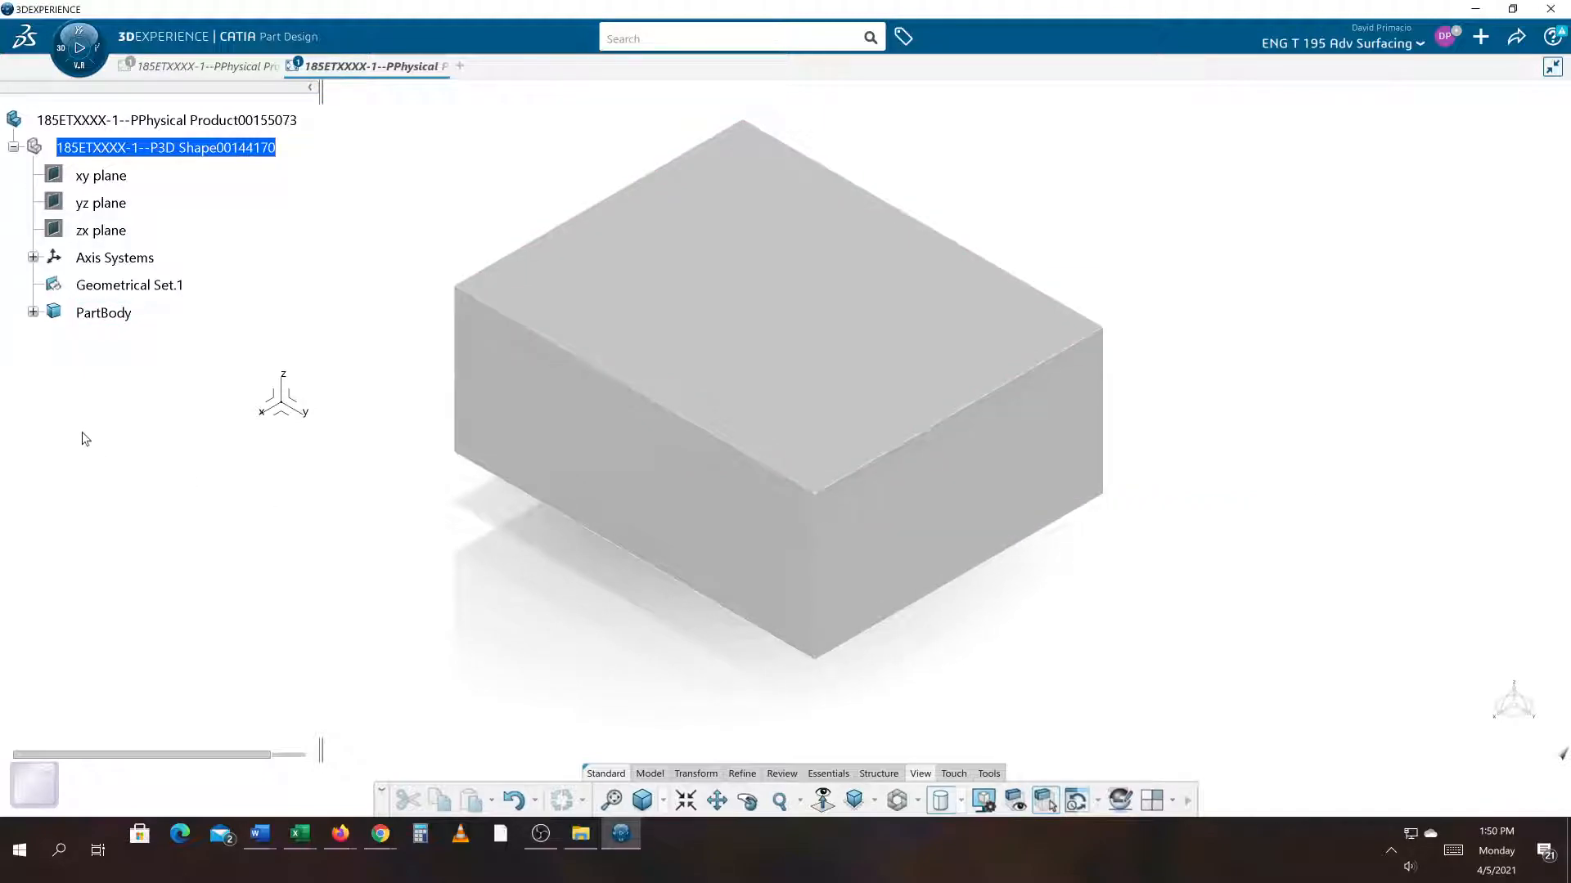
Review the pad's graphic properties for fill, edges, lines and points without changing them.
left_click(33, 313)
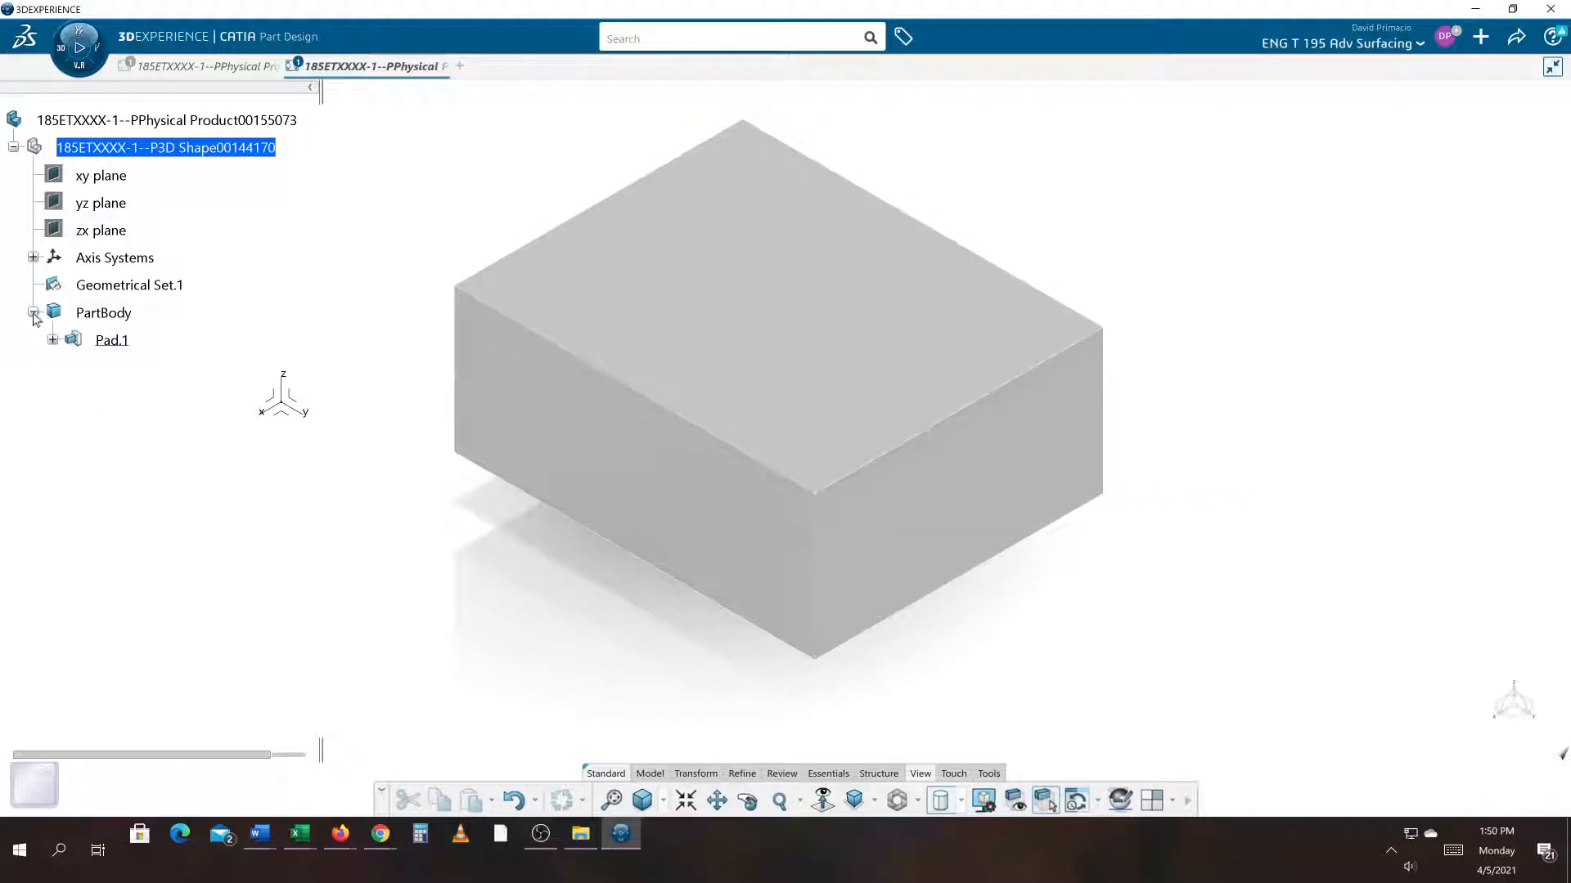
right_click(112, 339)
left_click(245, 429)
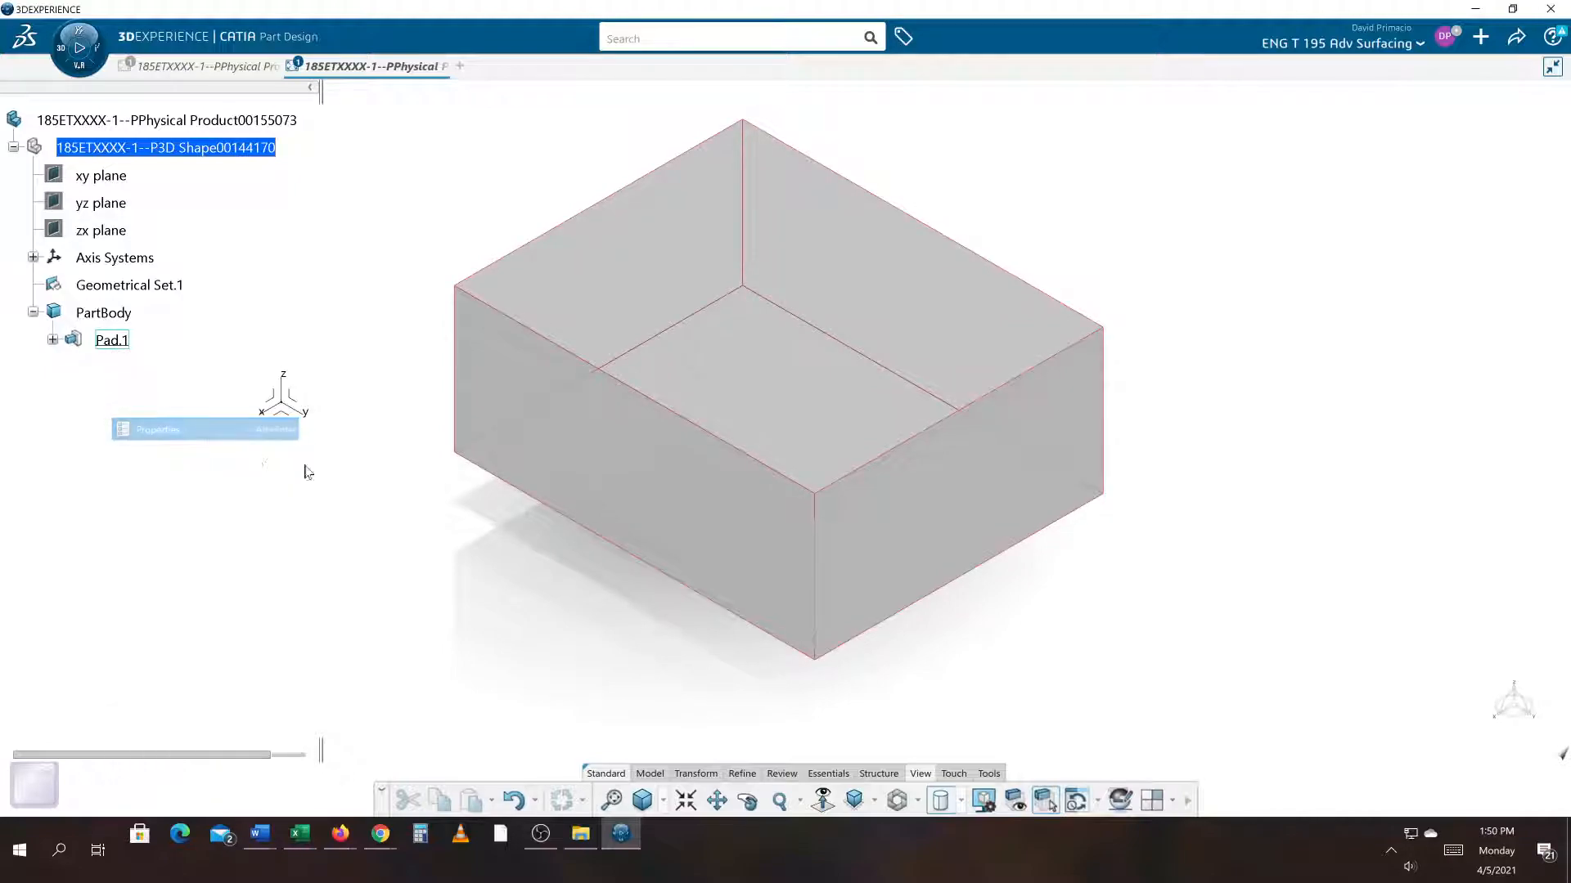
left_click(1280, 287)
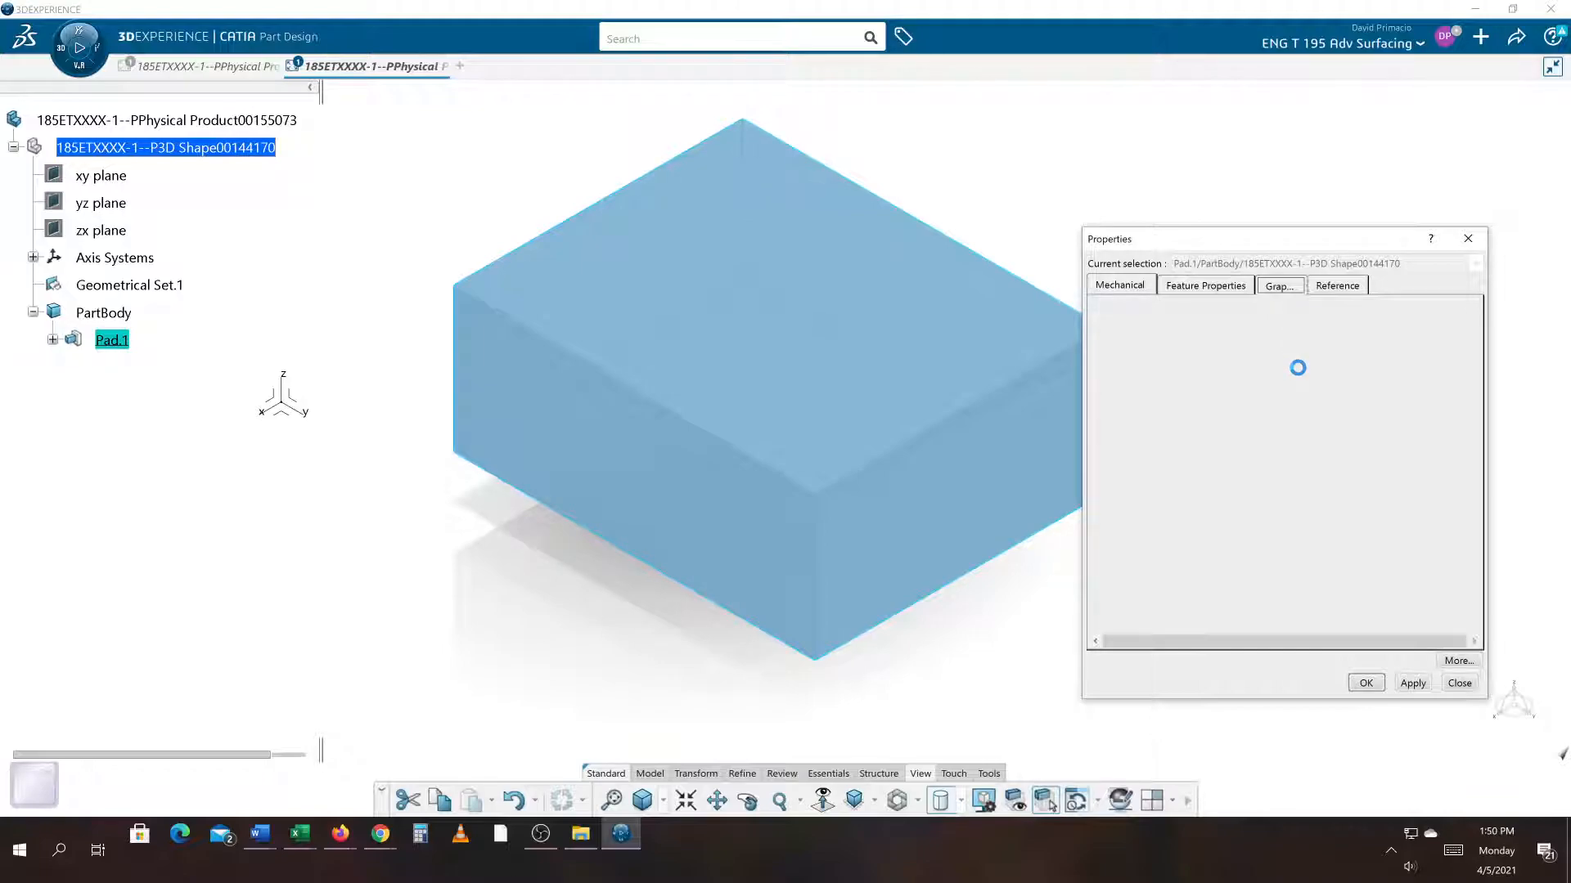
left_click(1187, 406)
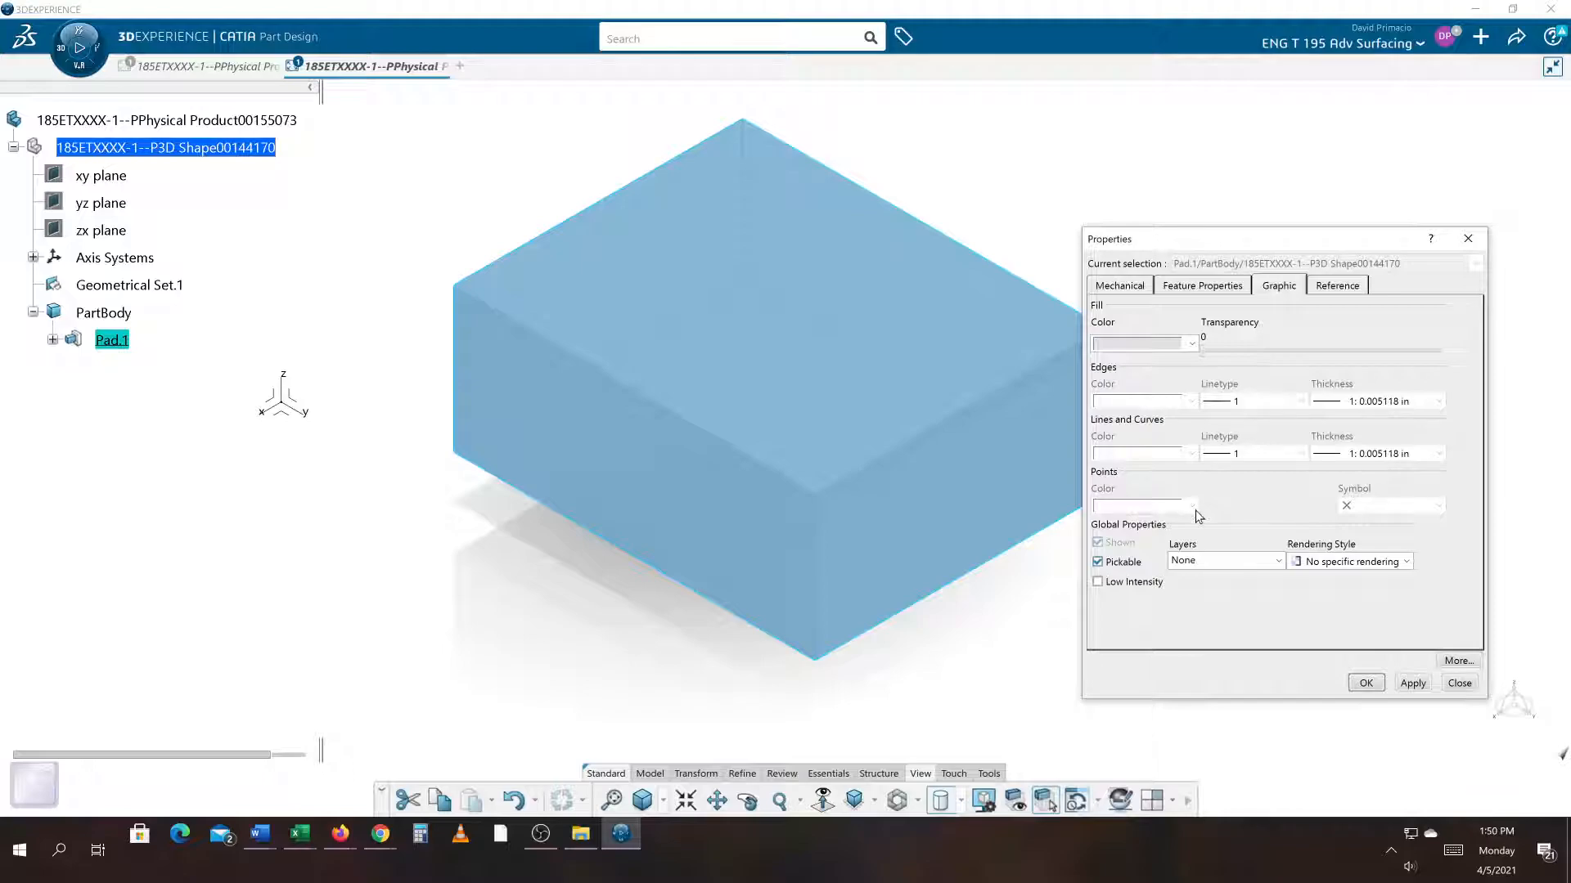
left_click(1377, 684)
left_click(1162, 595)
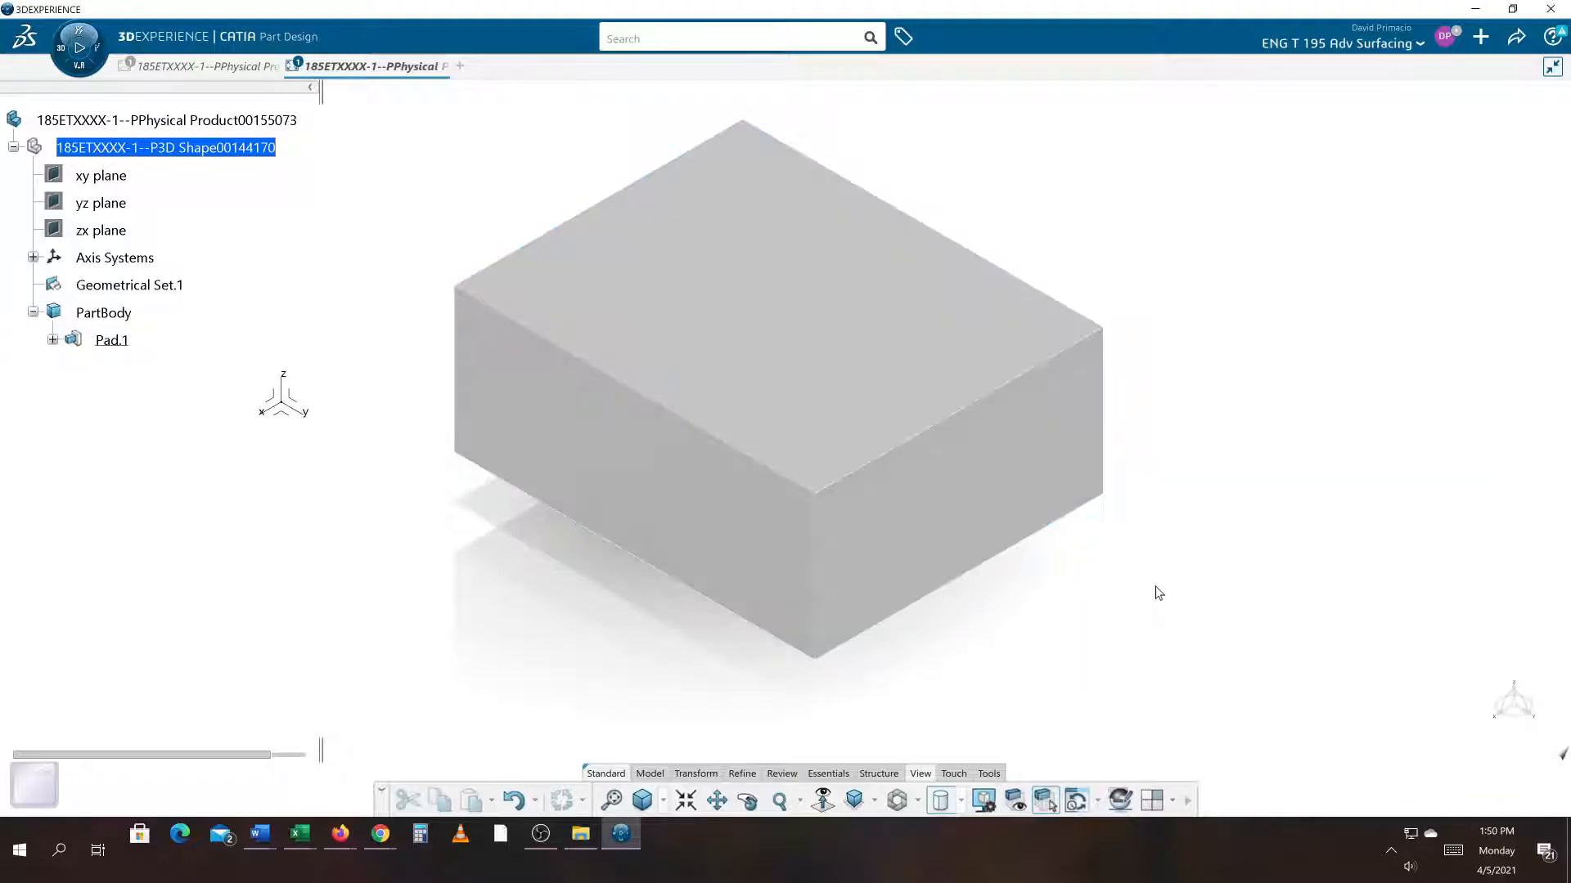
left_click(1008, 434)
left_click(1300, 434)
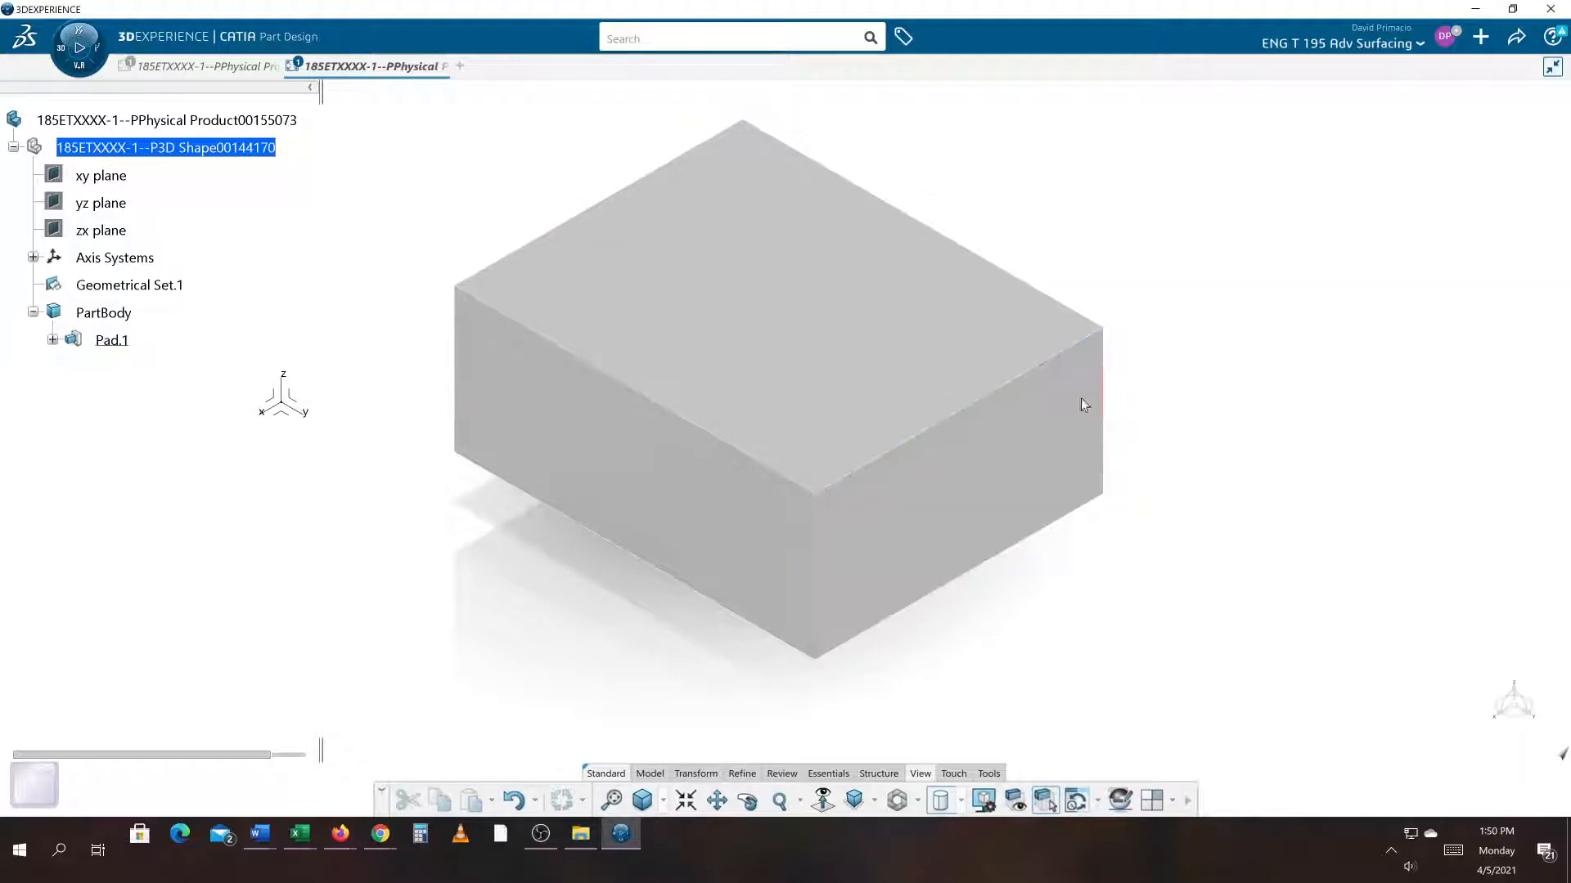
left_click(1022, 386)
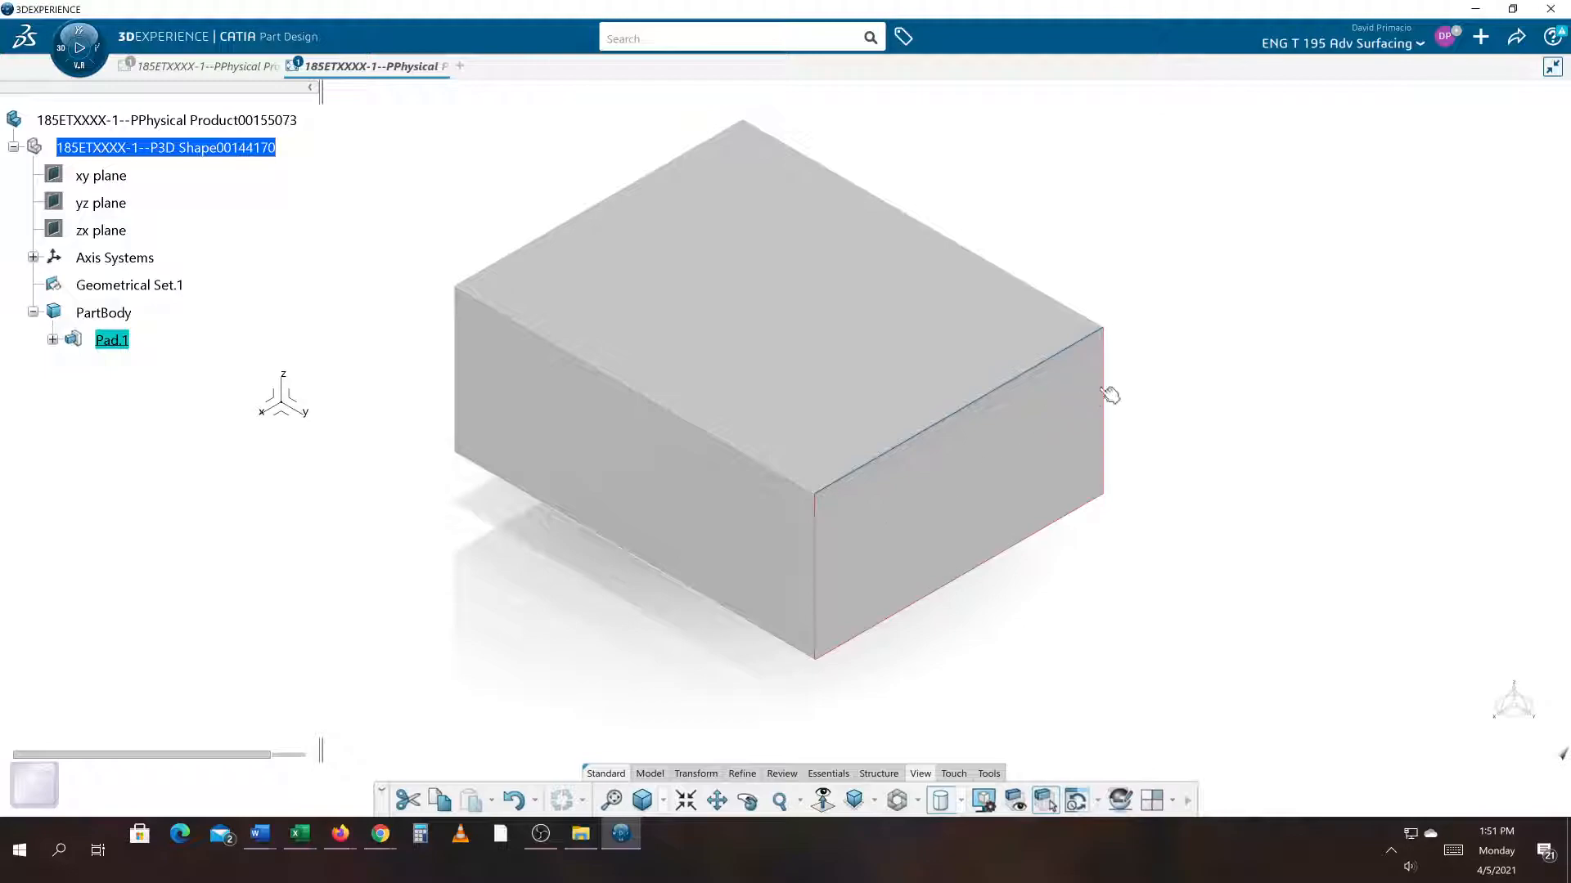
left_click(197, 599)
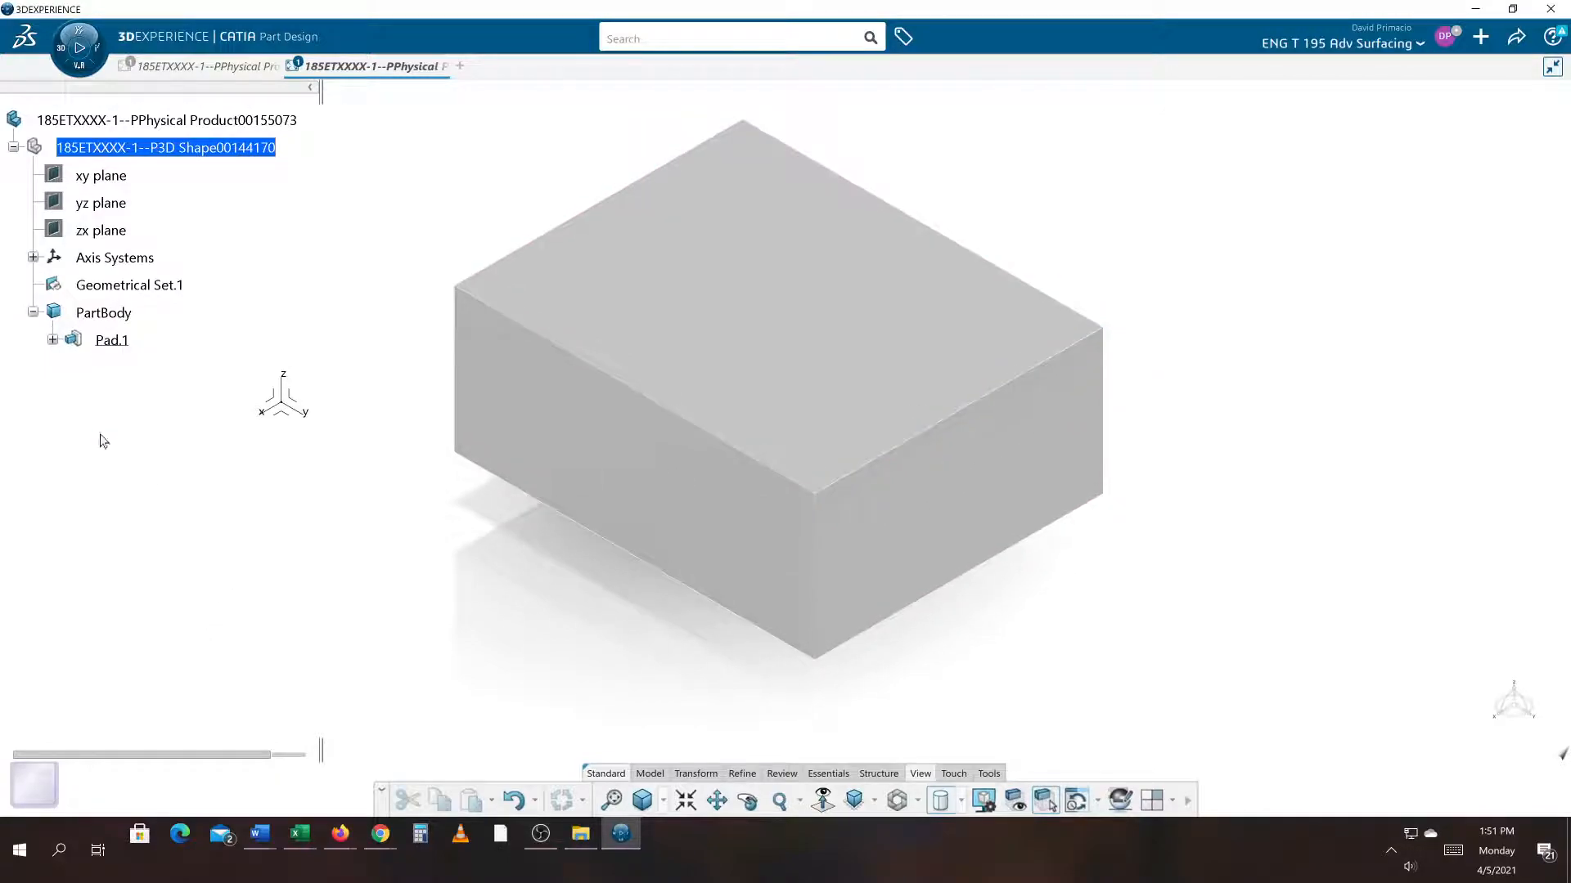
Edit the pad's sketch, round all four rectangle corners with a 0.75 in radius, and finish the sketch.
left_click(53, 341)
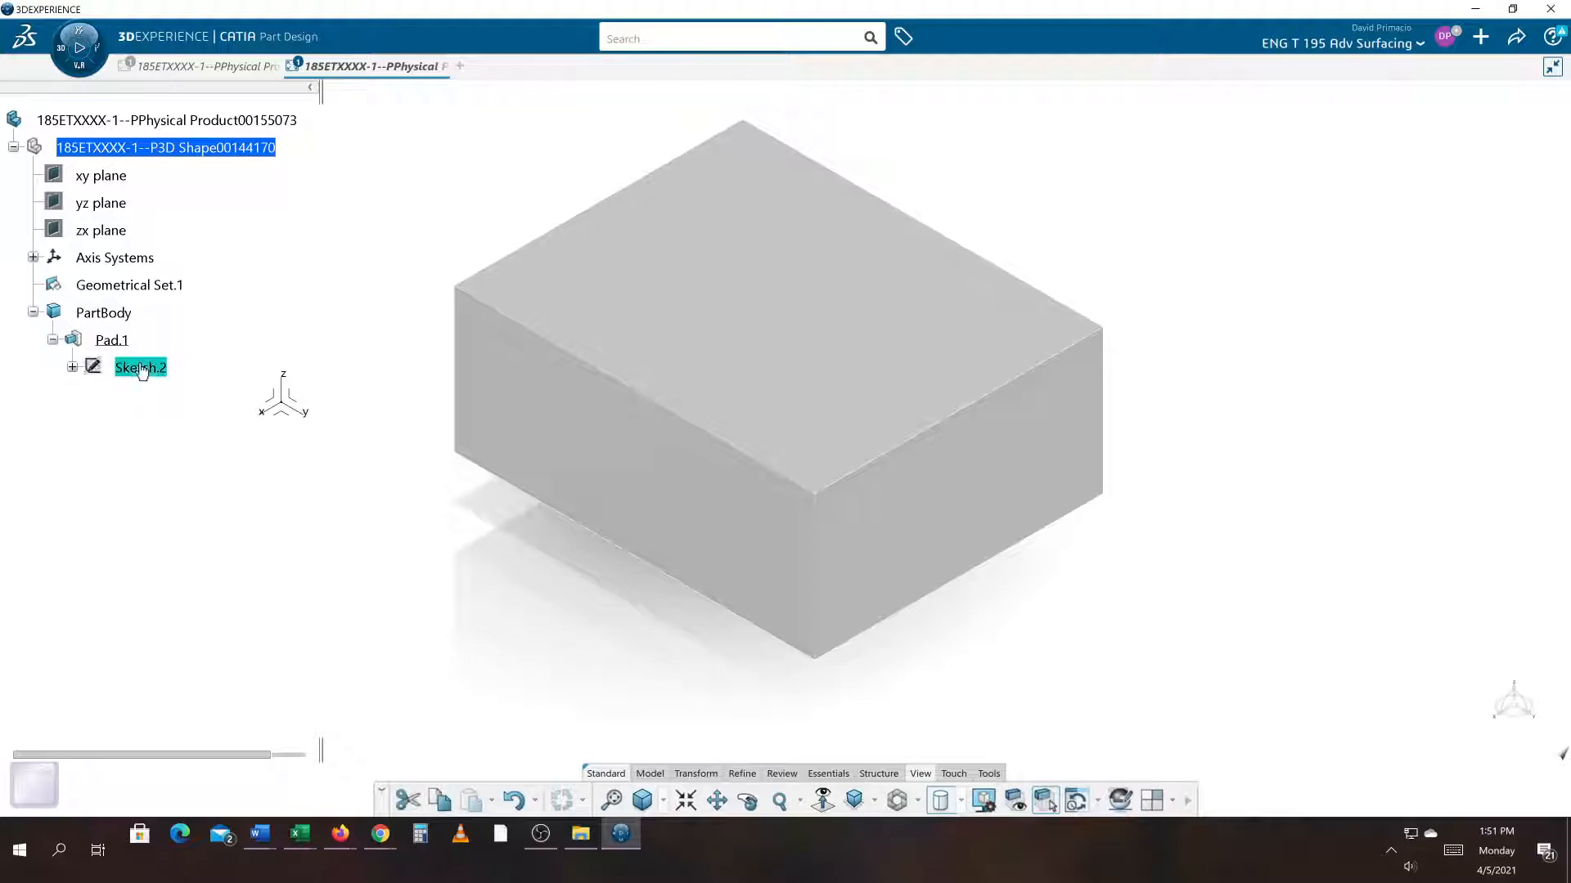
double_click(140, 369)
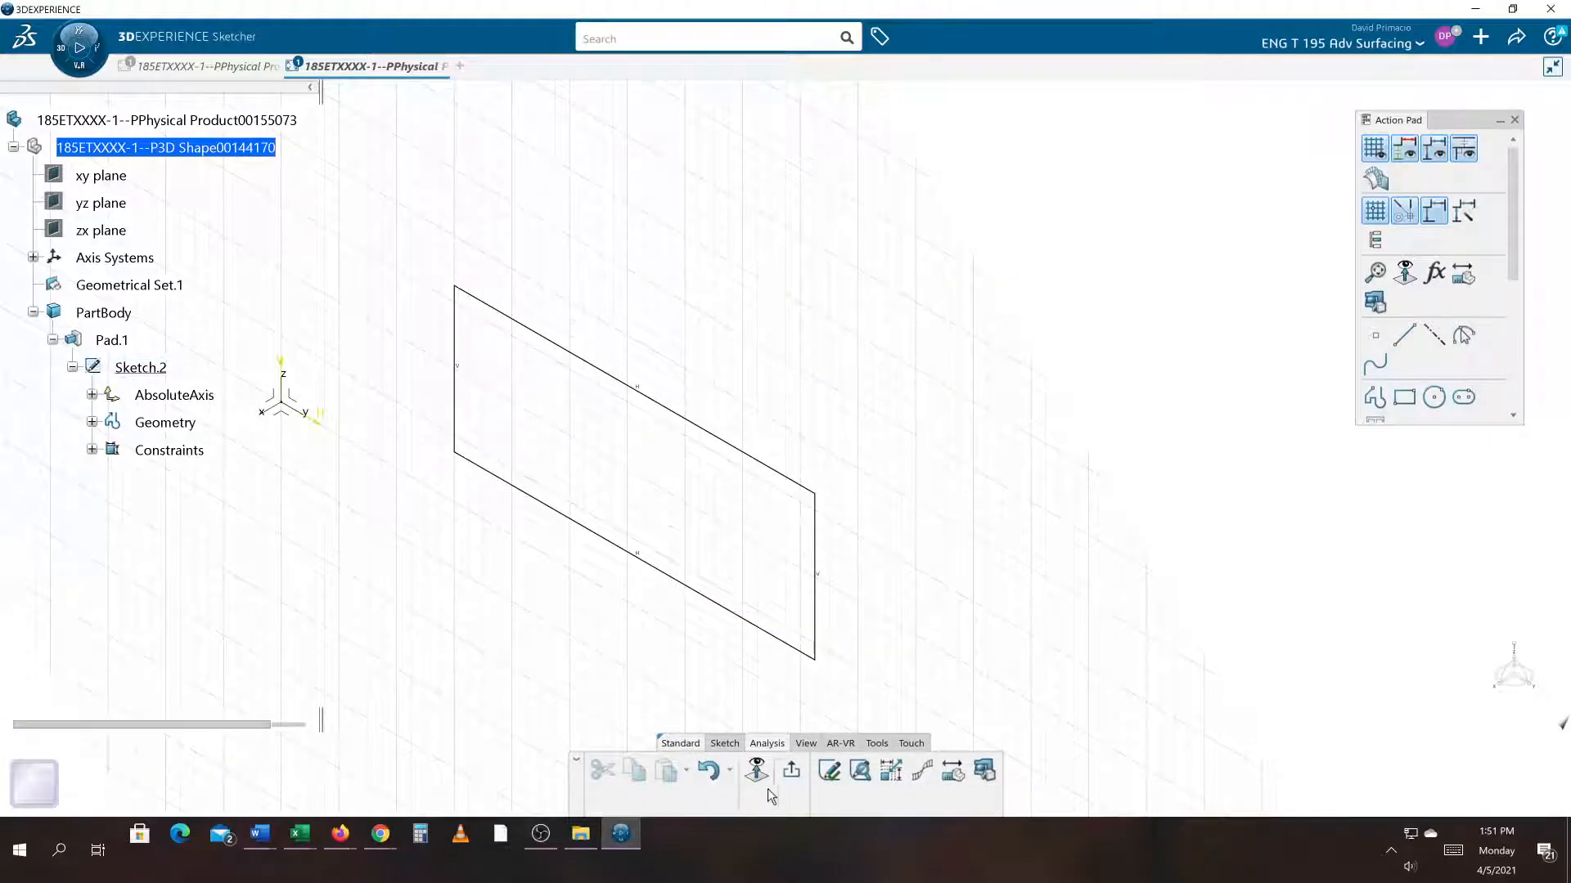
left_click(792, 773)
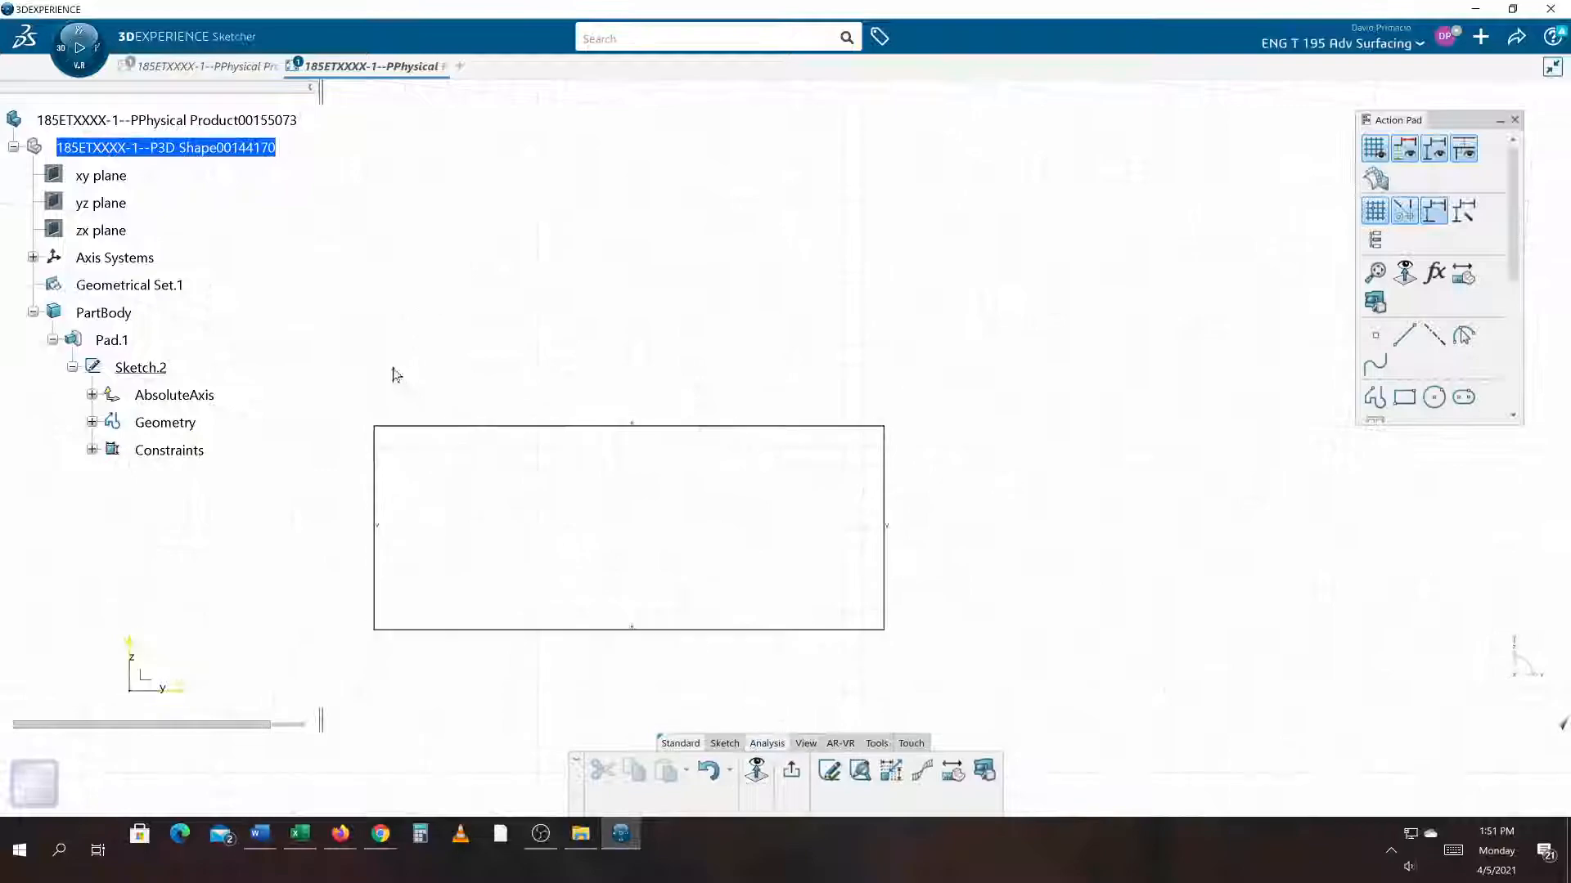
left_click_drag(312, 380, 967, 705)
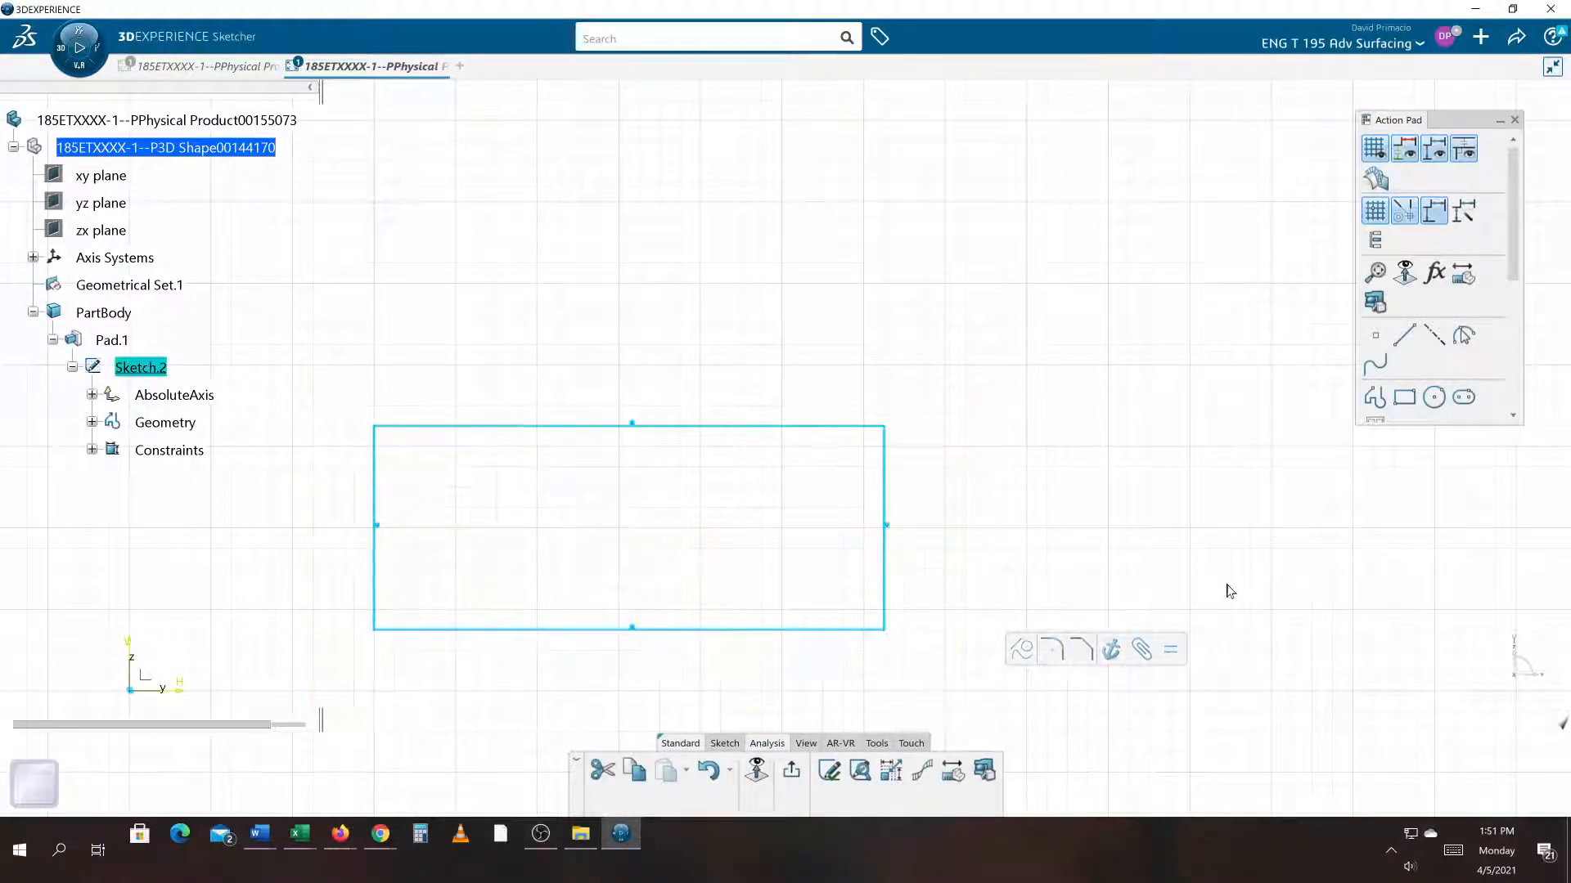
left_click(1081, 650)
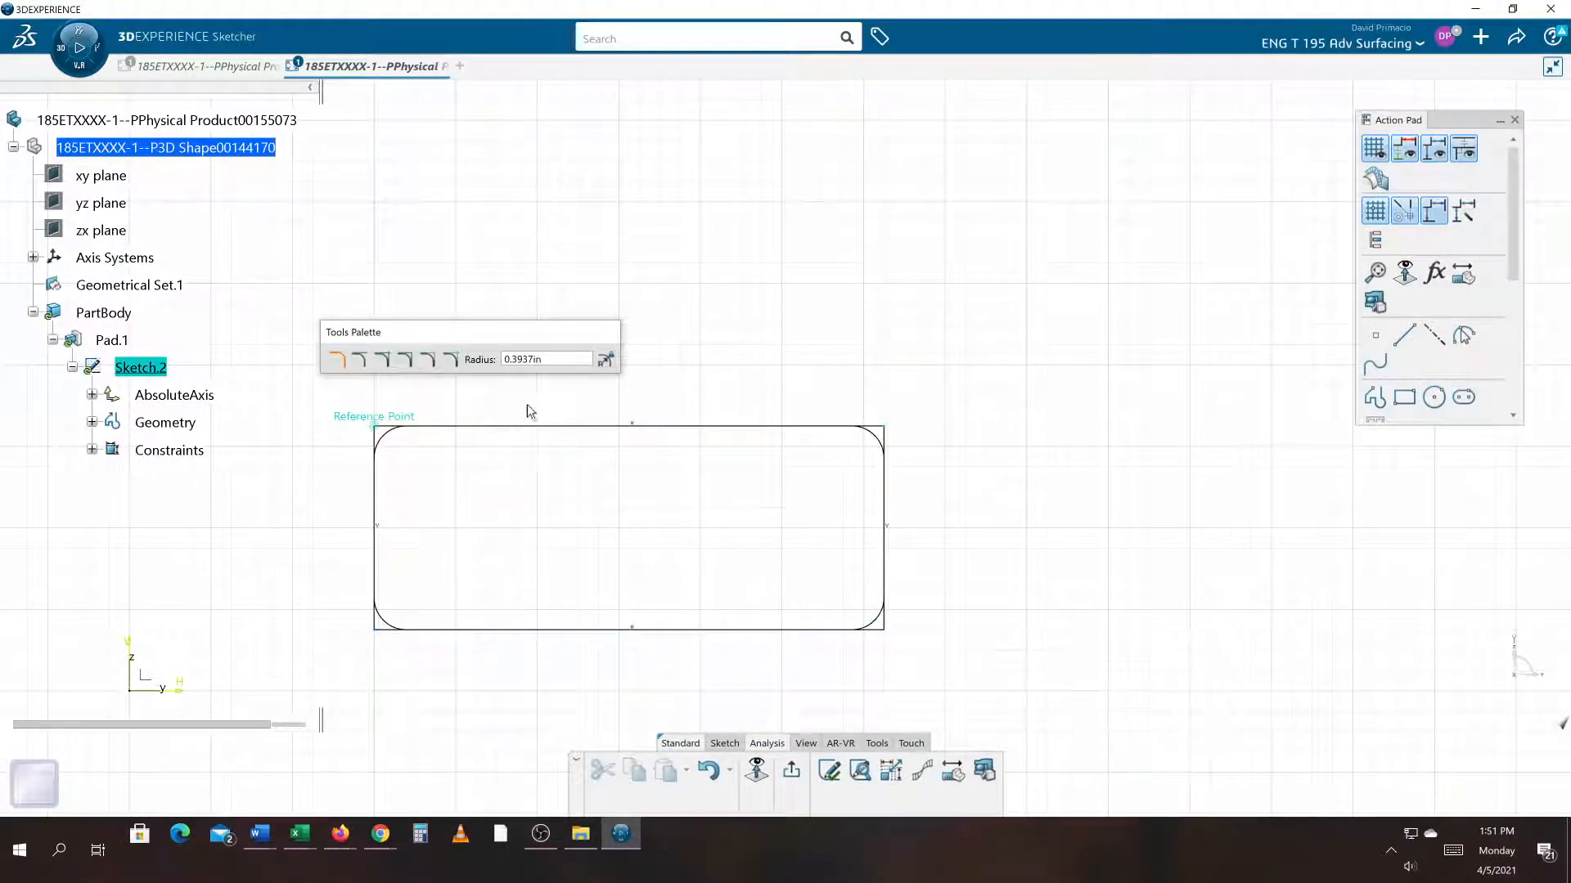
left_click_drag(551, 360, 452, 362)
type(".75")
key("Return")
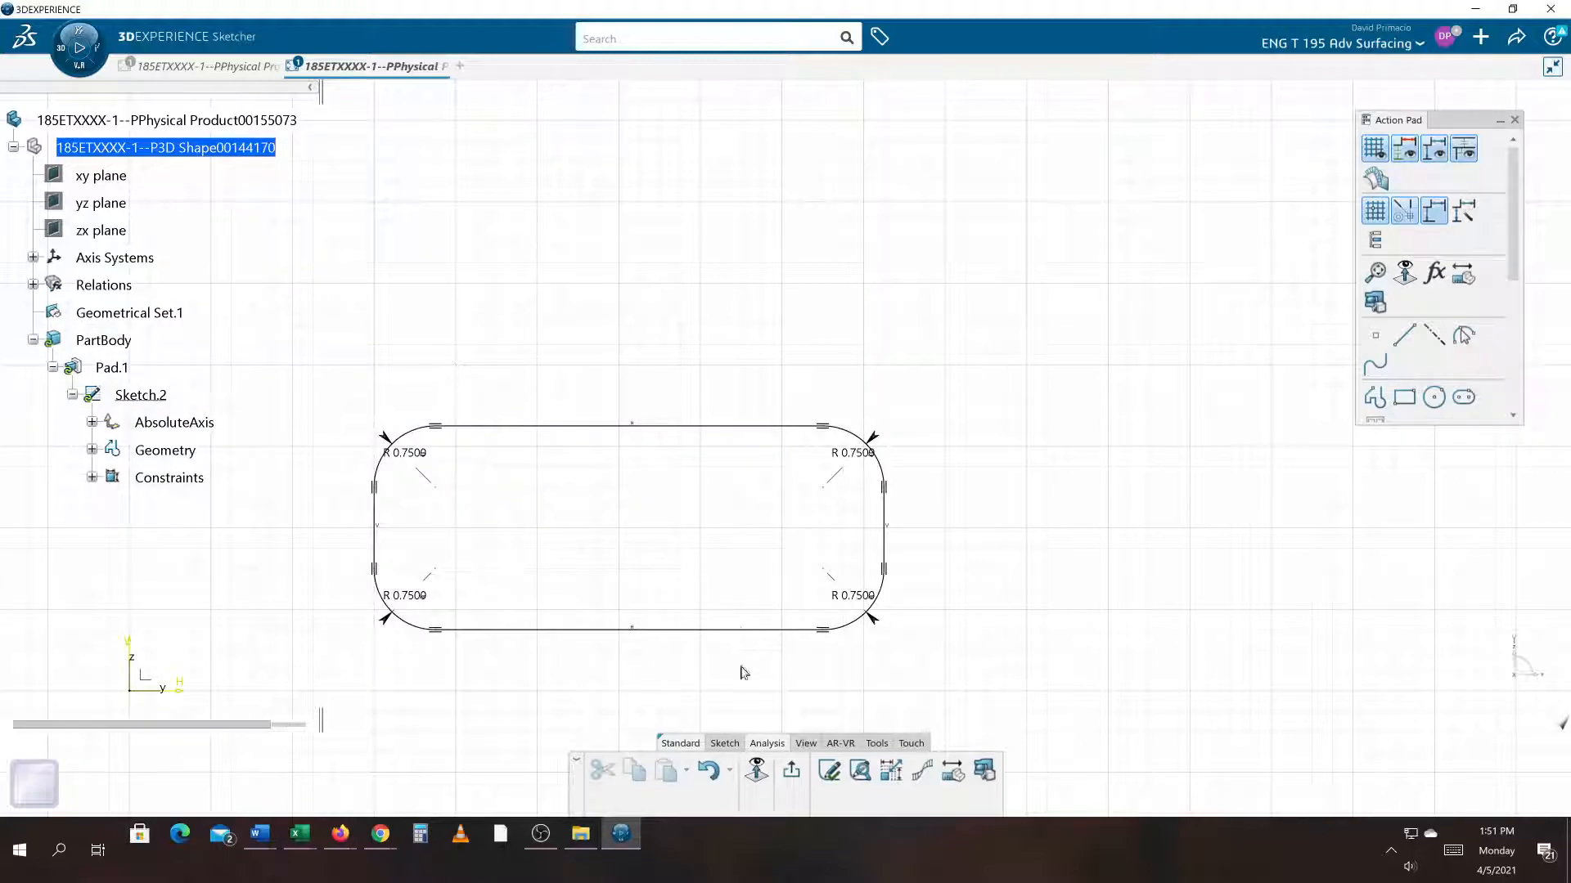
left_click(791, 773)
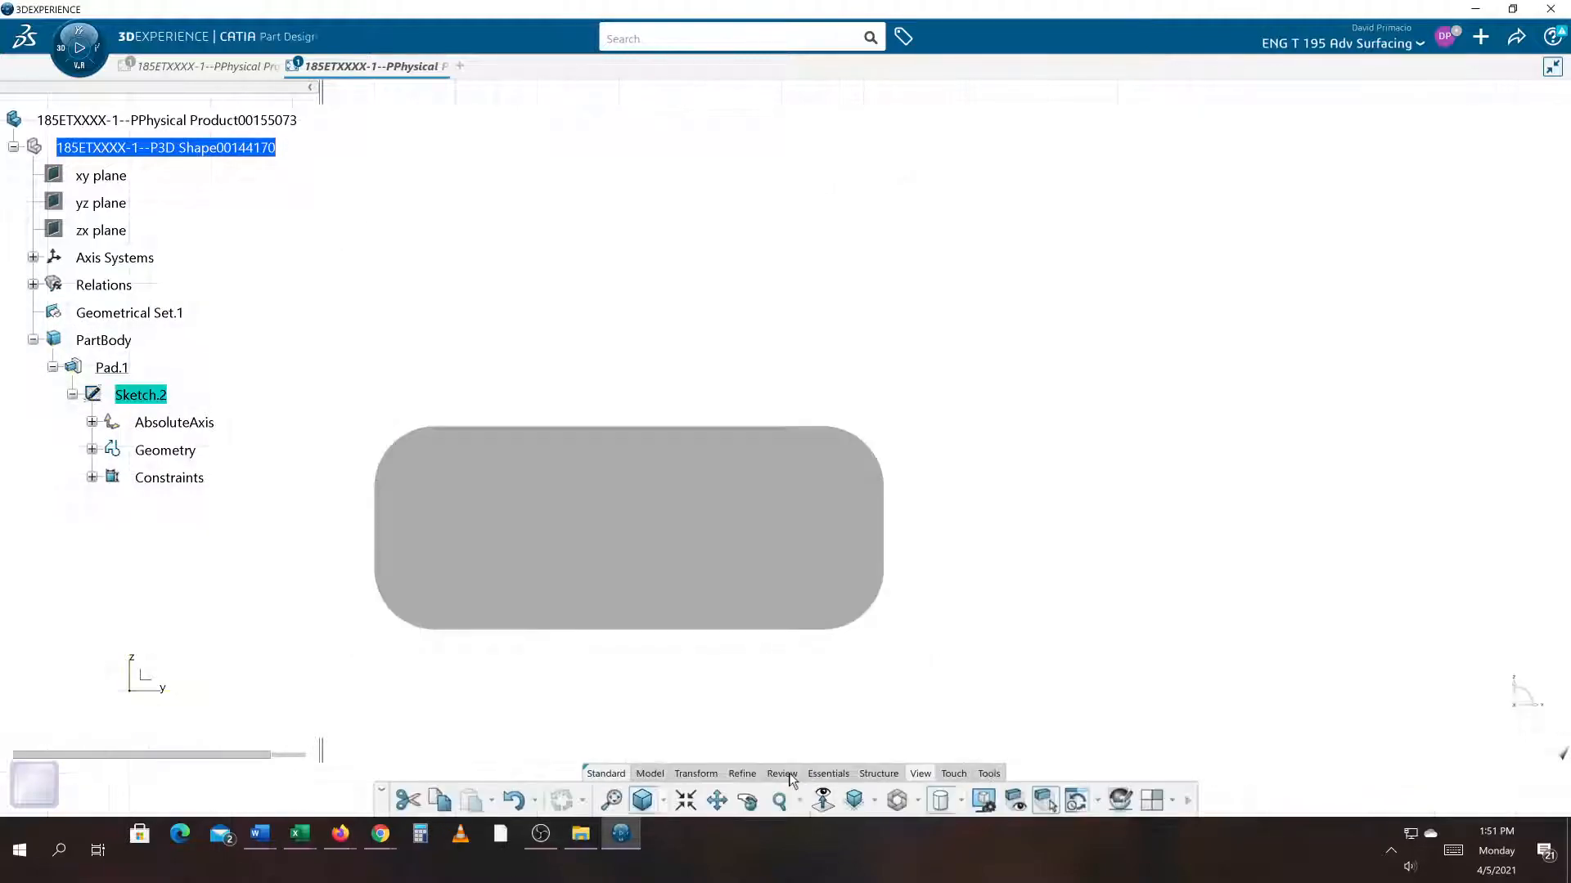
Show the rounded block in isometric view and examine its edges.
left_click(855, 799)
left_click(1126, 636)
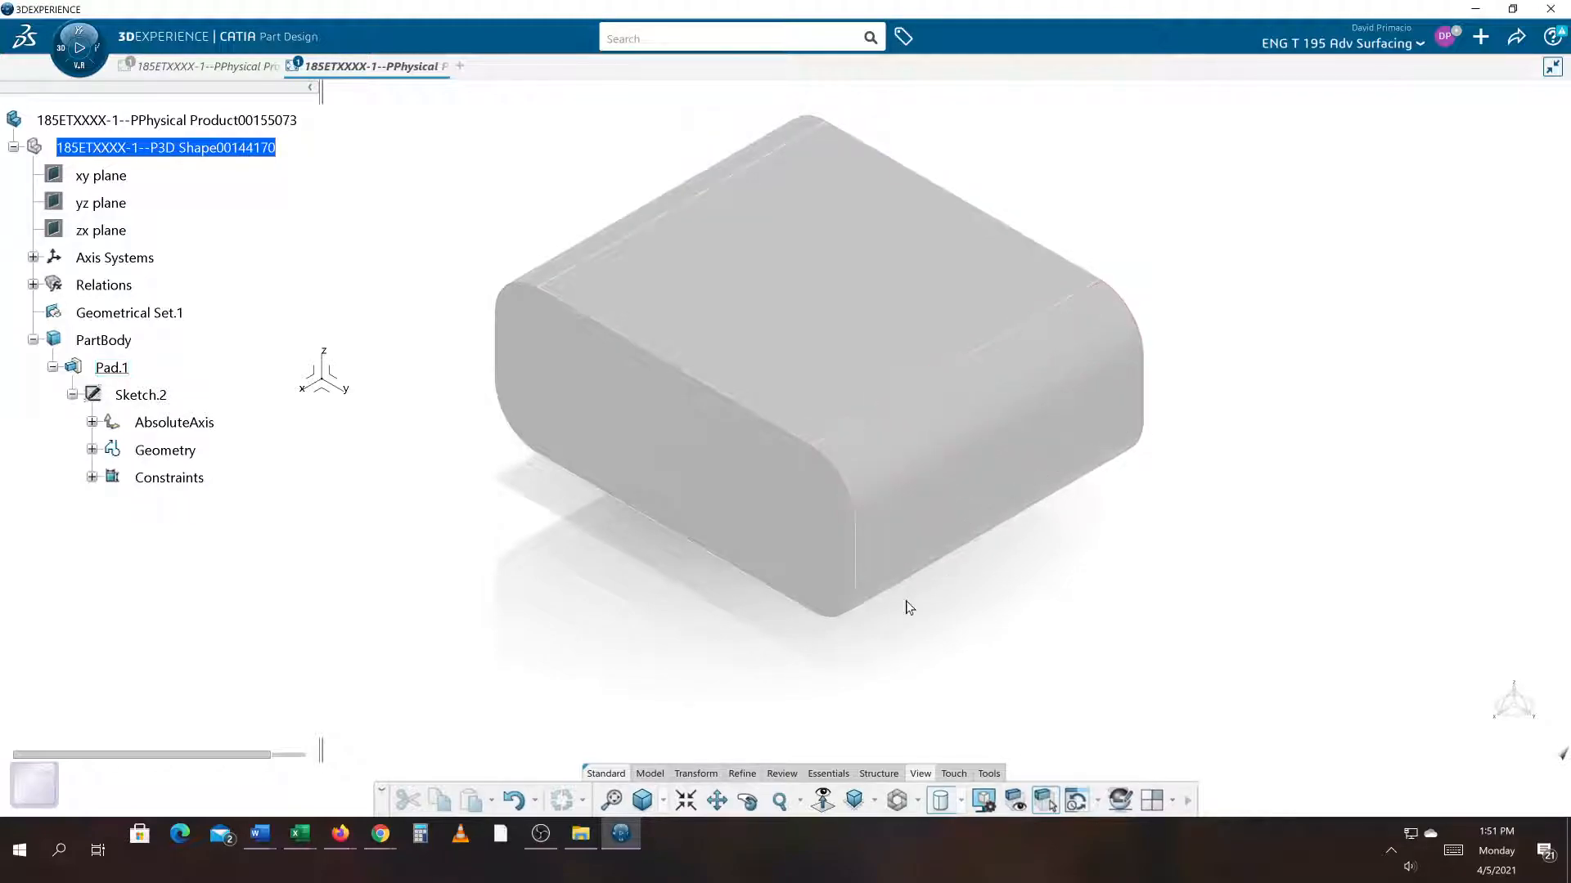
middle_click_drag(494, 614, 508, 668)
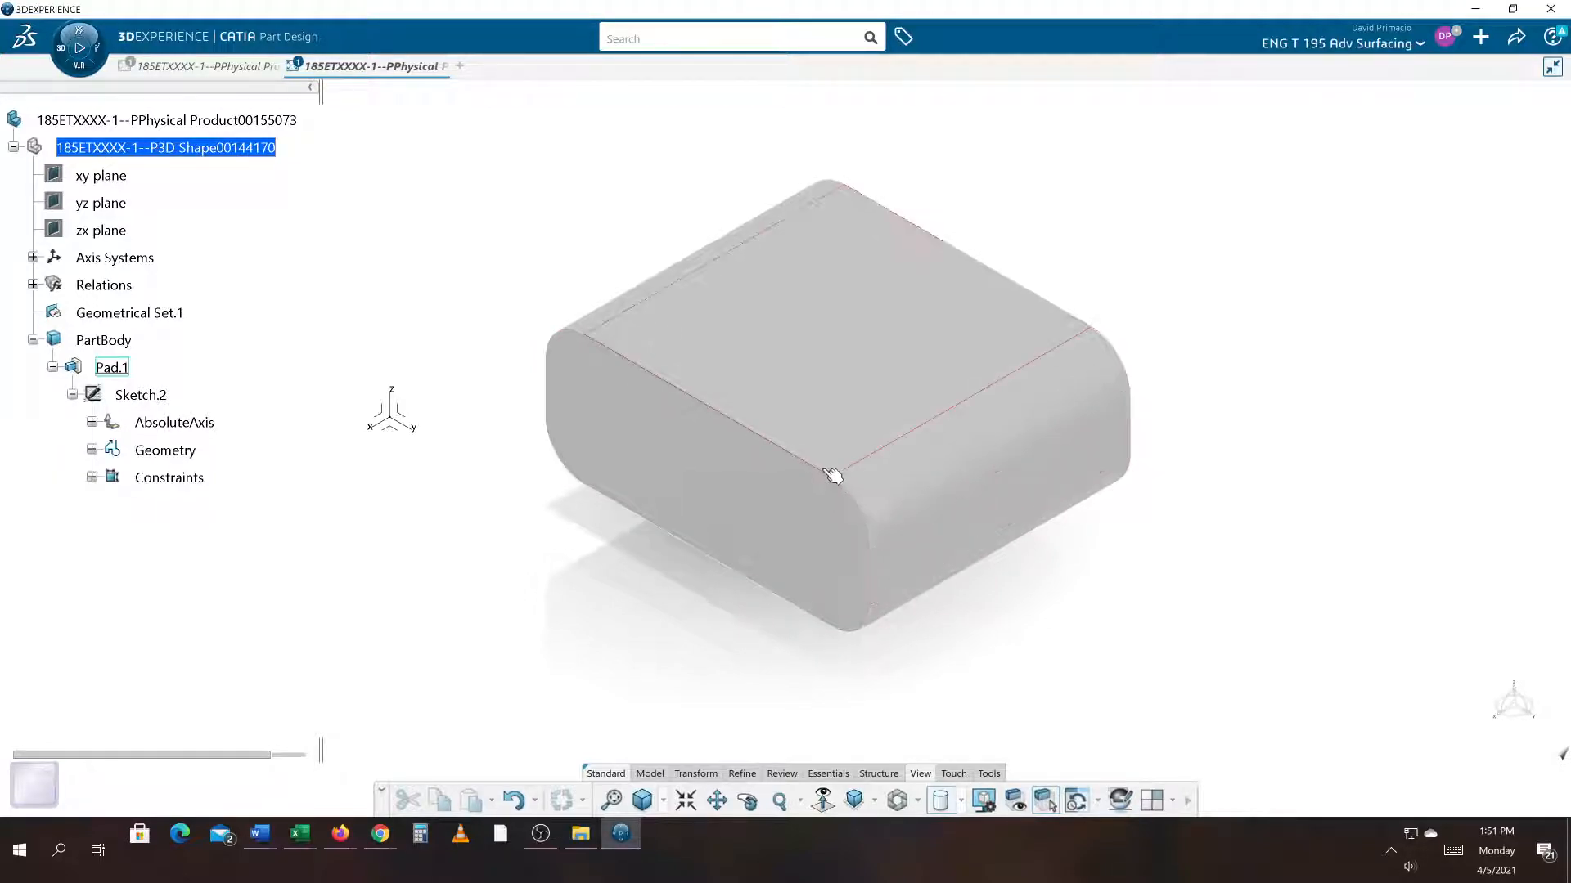
middle_click_drag(656, 642, 672, 649)
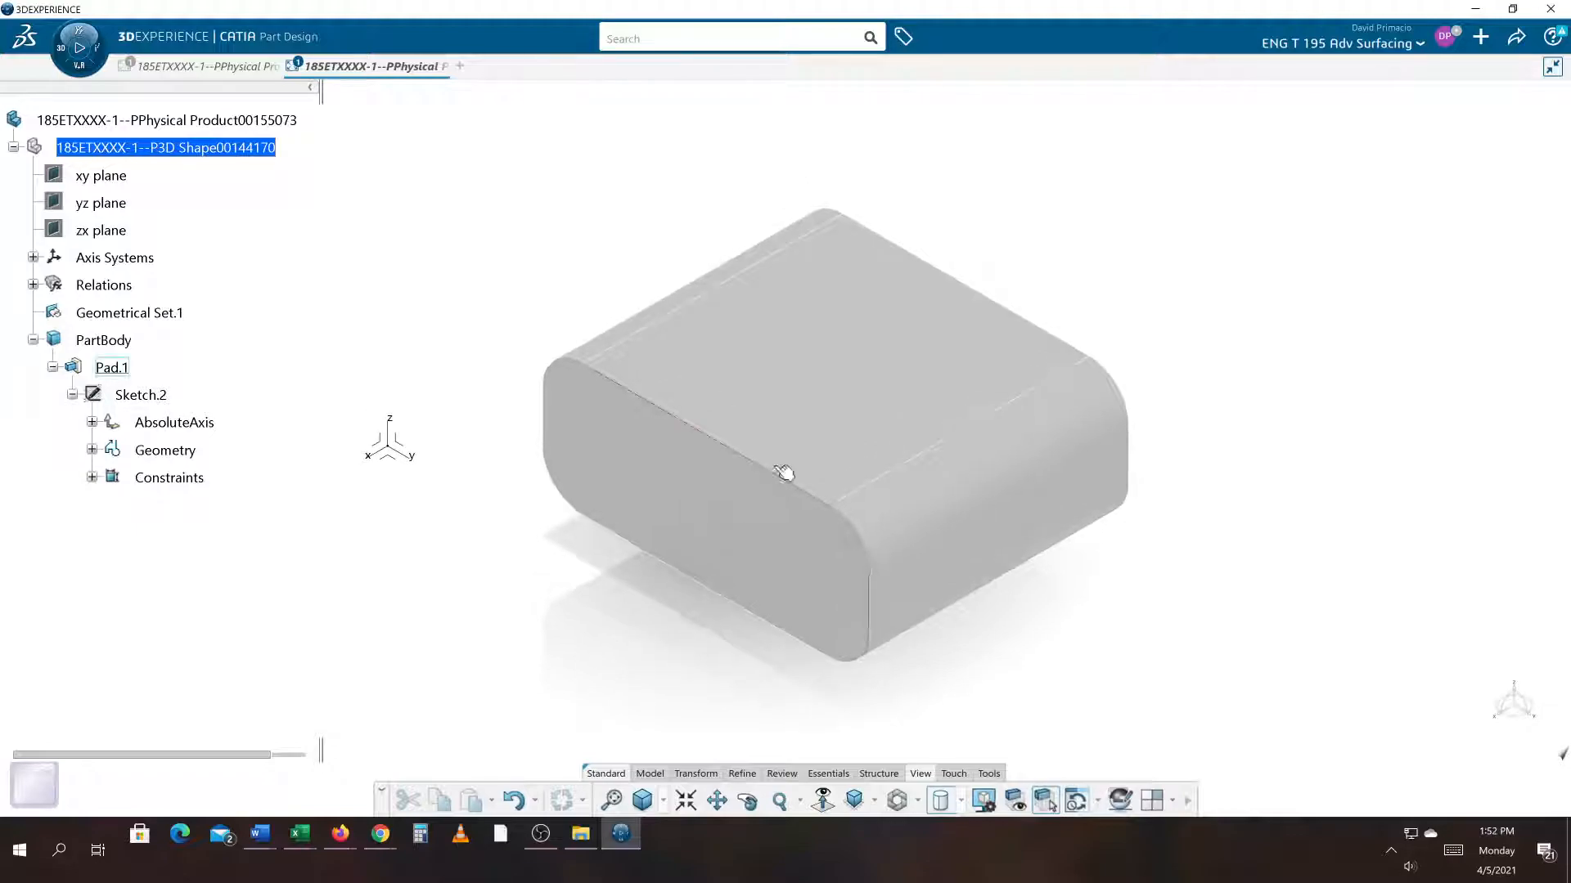
Delete the rounded block's pad from the part body while keeping its sketch.
mouse_move(830, 414)
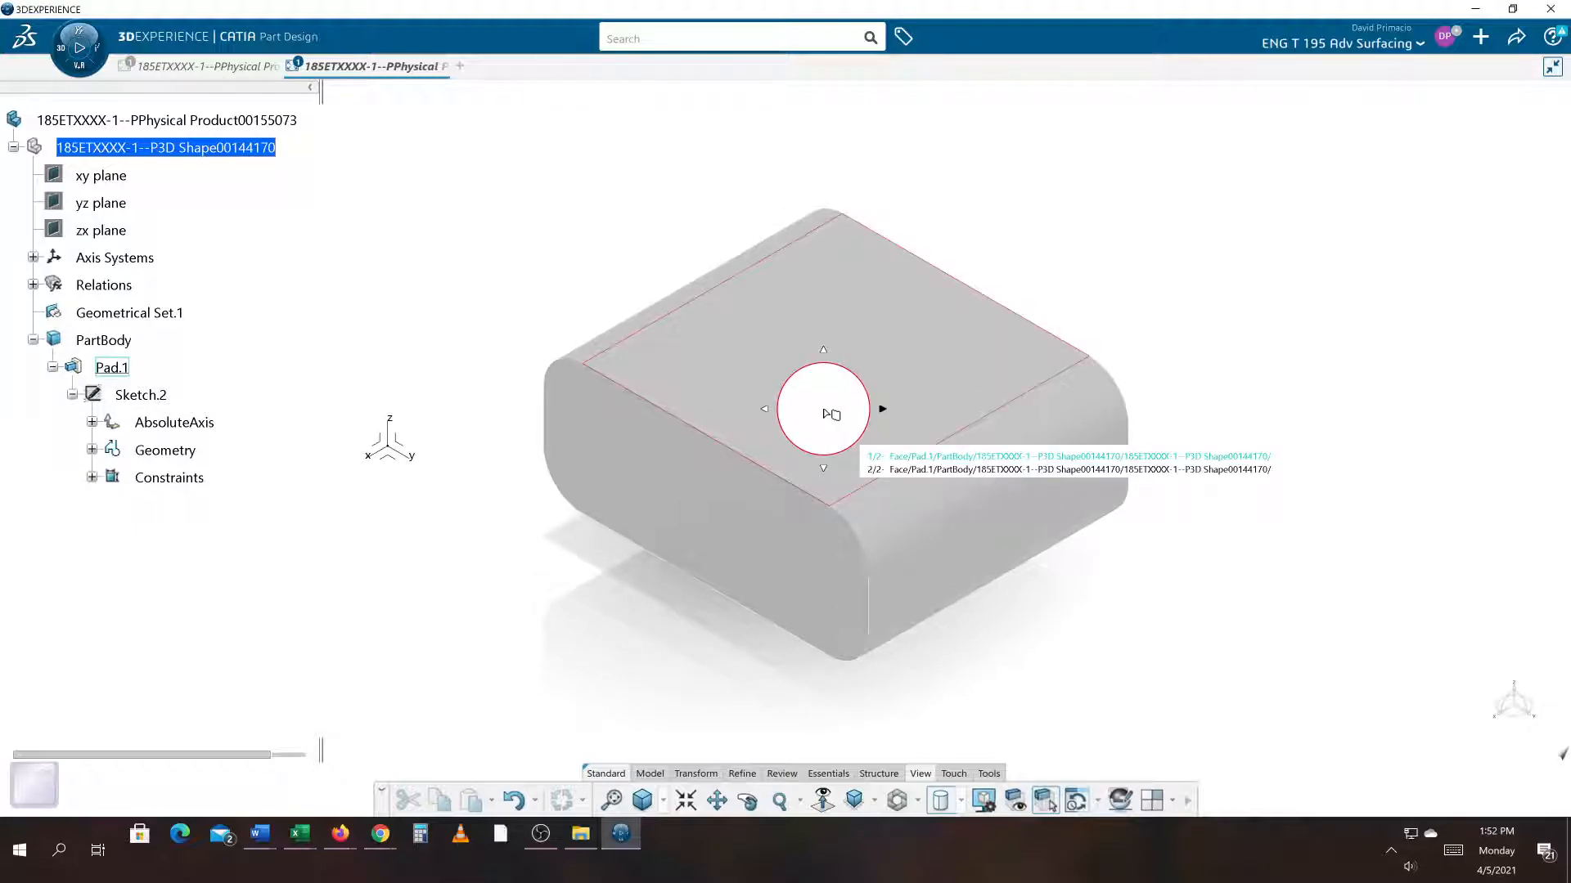
left_click(112, 367)
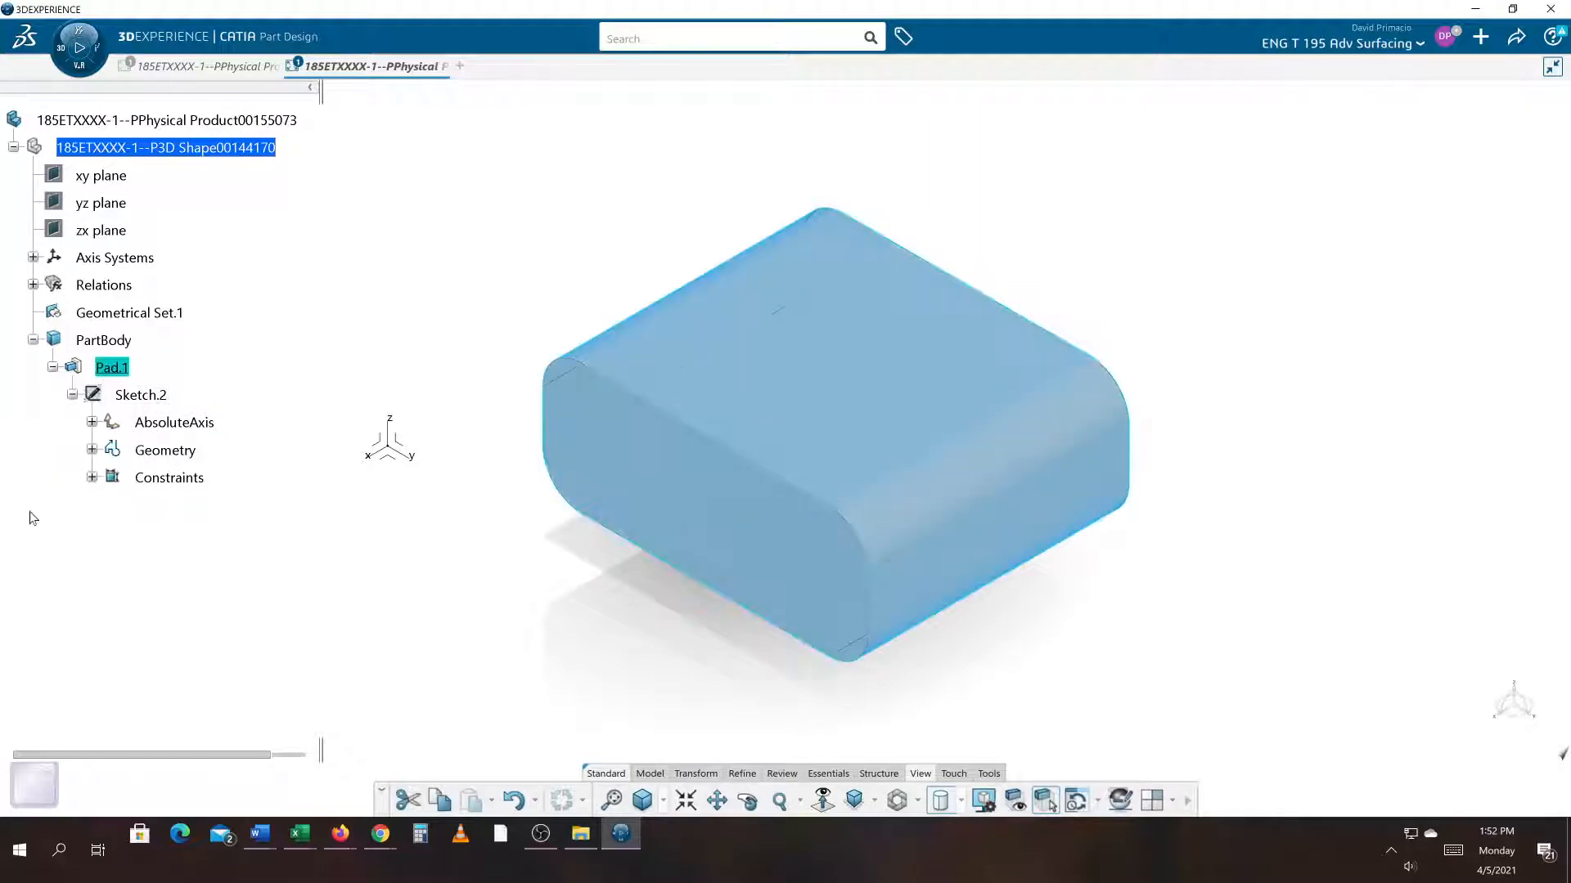
key("Delete")
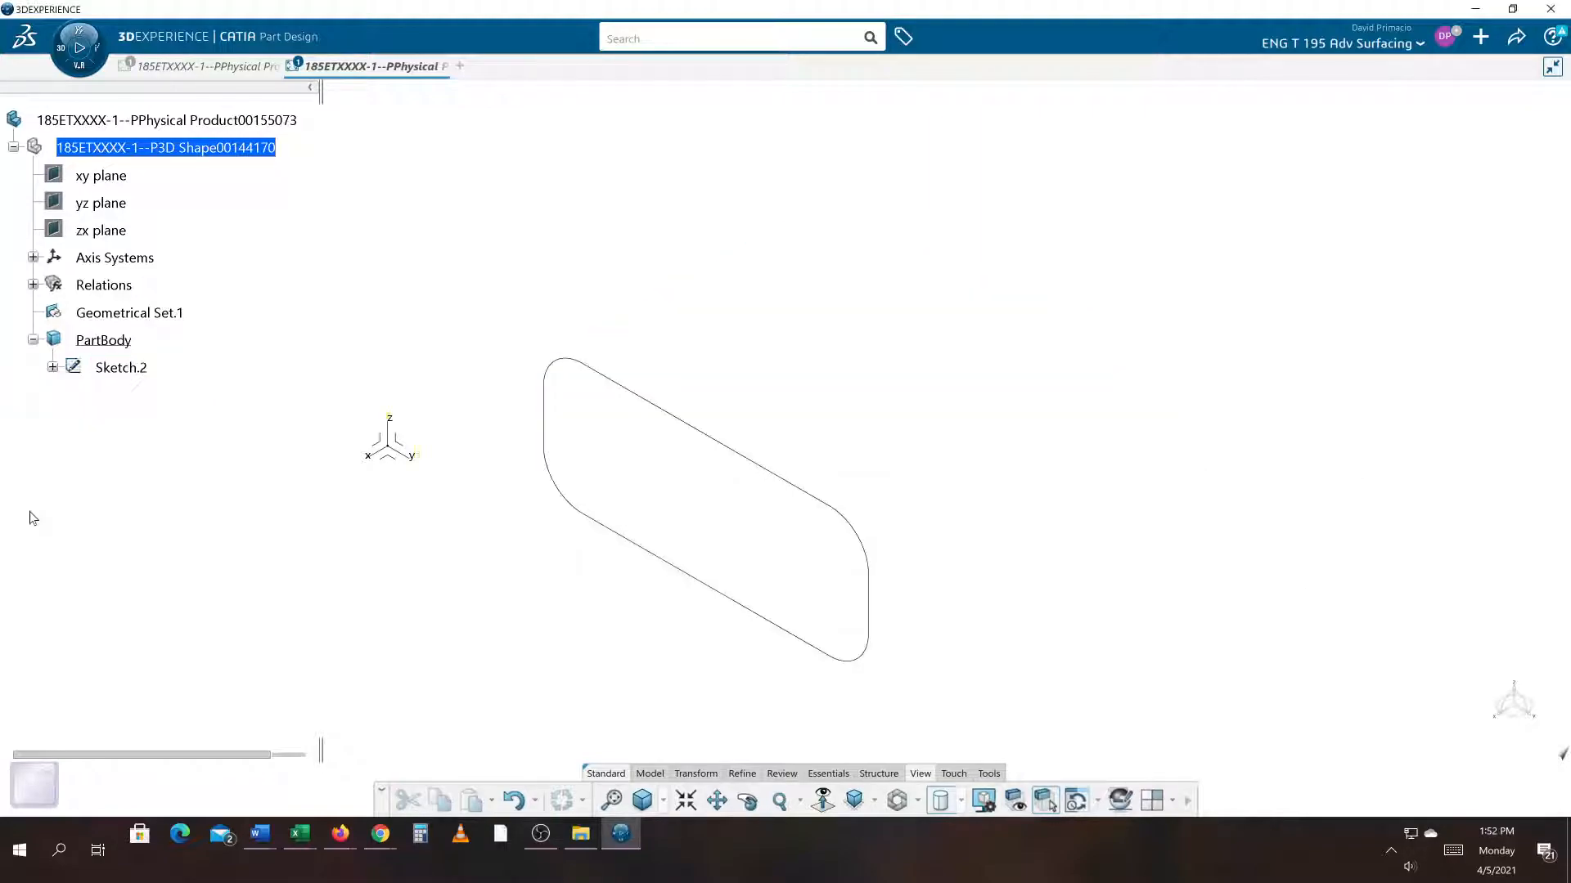
Reopen the remaining sketch, view it face-on, and delete all of its geometry.
double_click(116, 368)
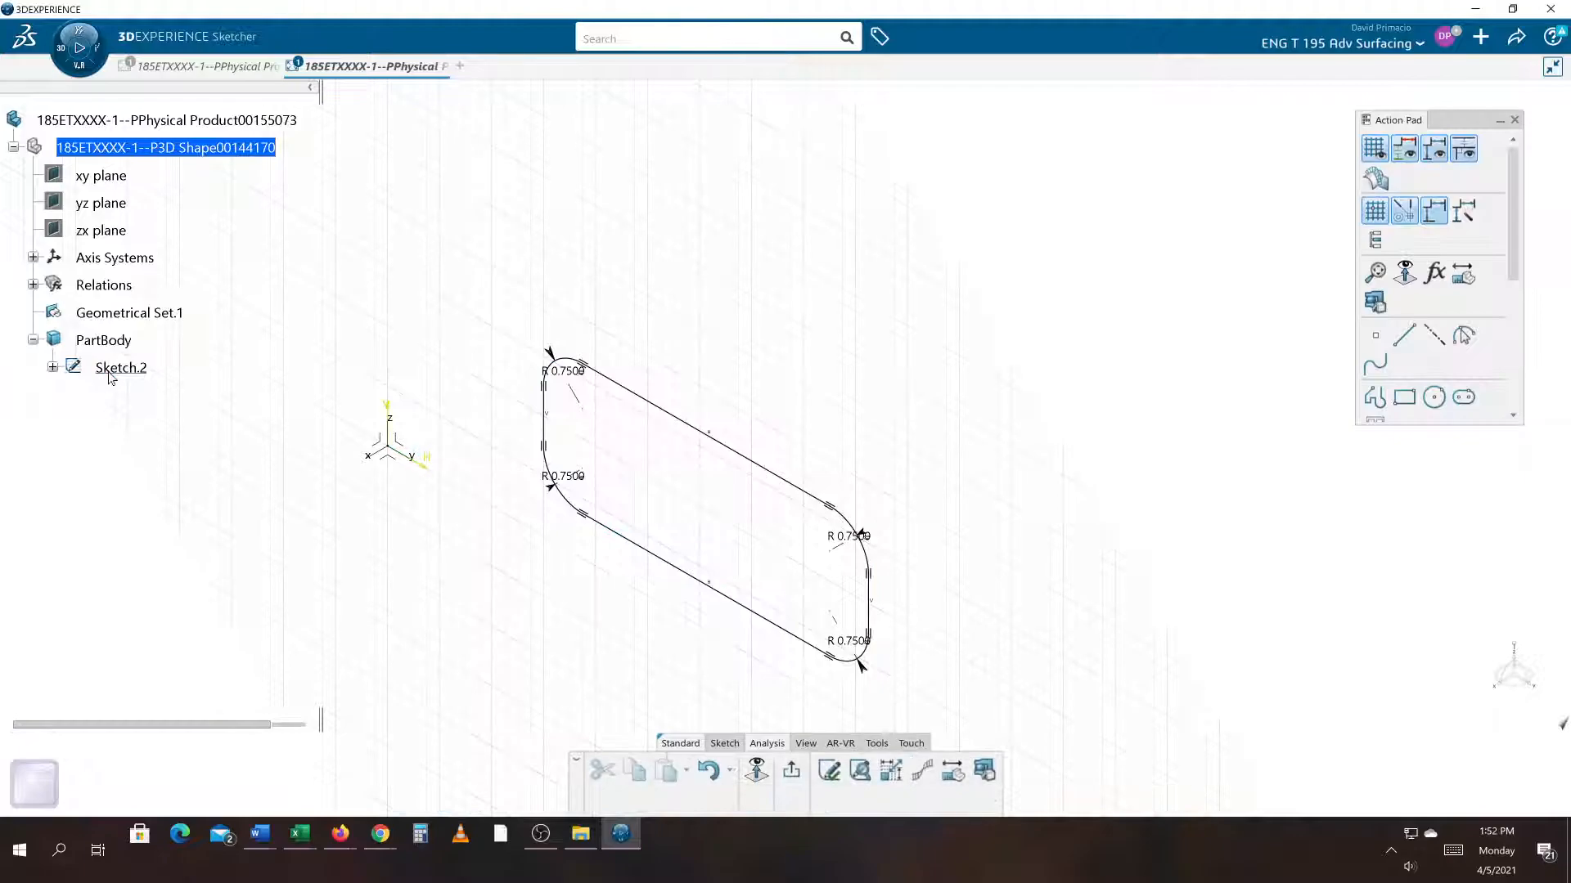
left_click(755, 773)
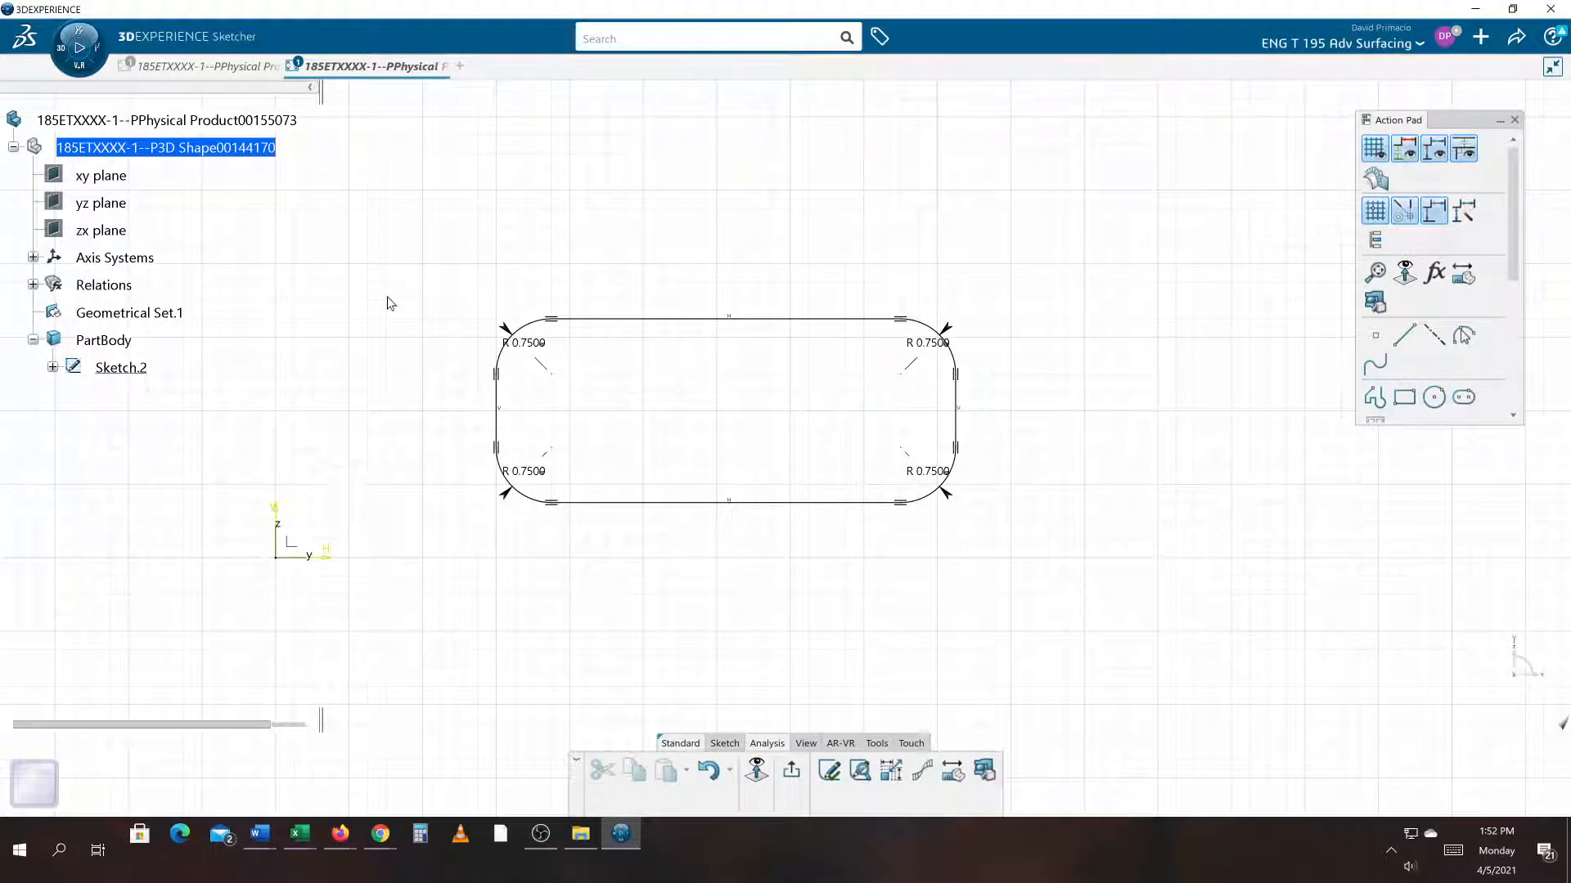
left_click_drag(401, 226, 1002, 607)
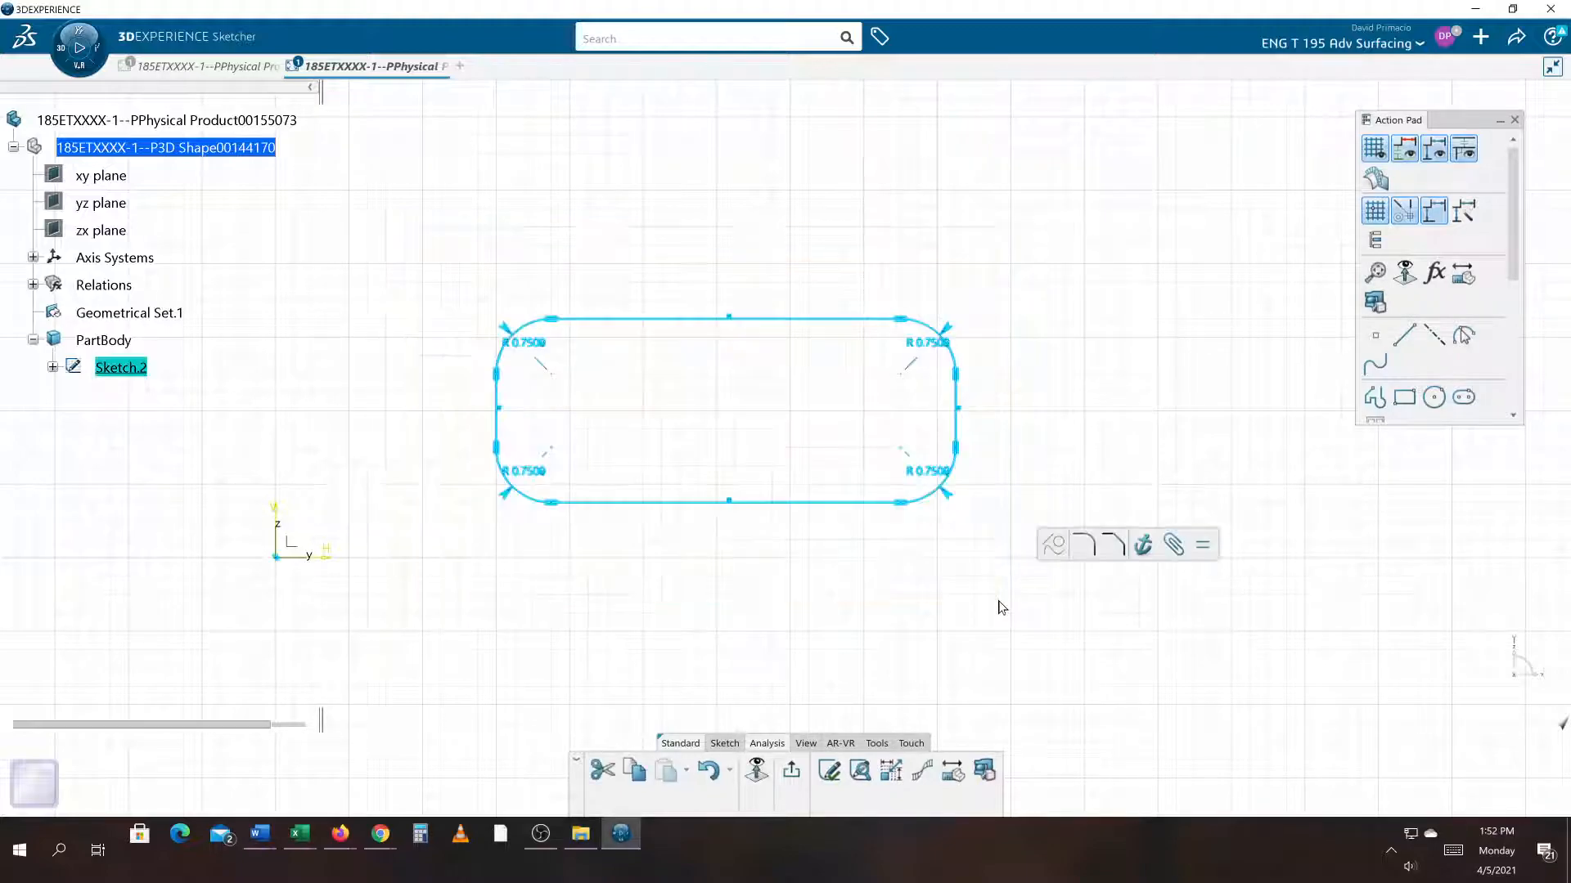
key("Delete")
mouse_move(831, 529)
middle_mouse_down()
mouse_move(768, 618)
mouse_move(835, 646)
mouse_move(872, 630)
middle_mouse_up()
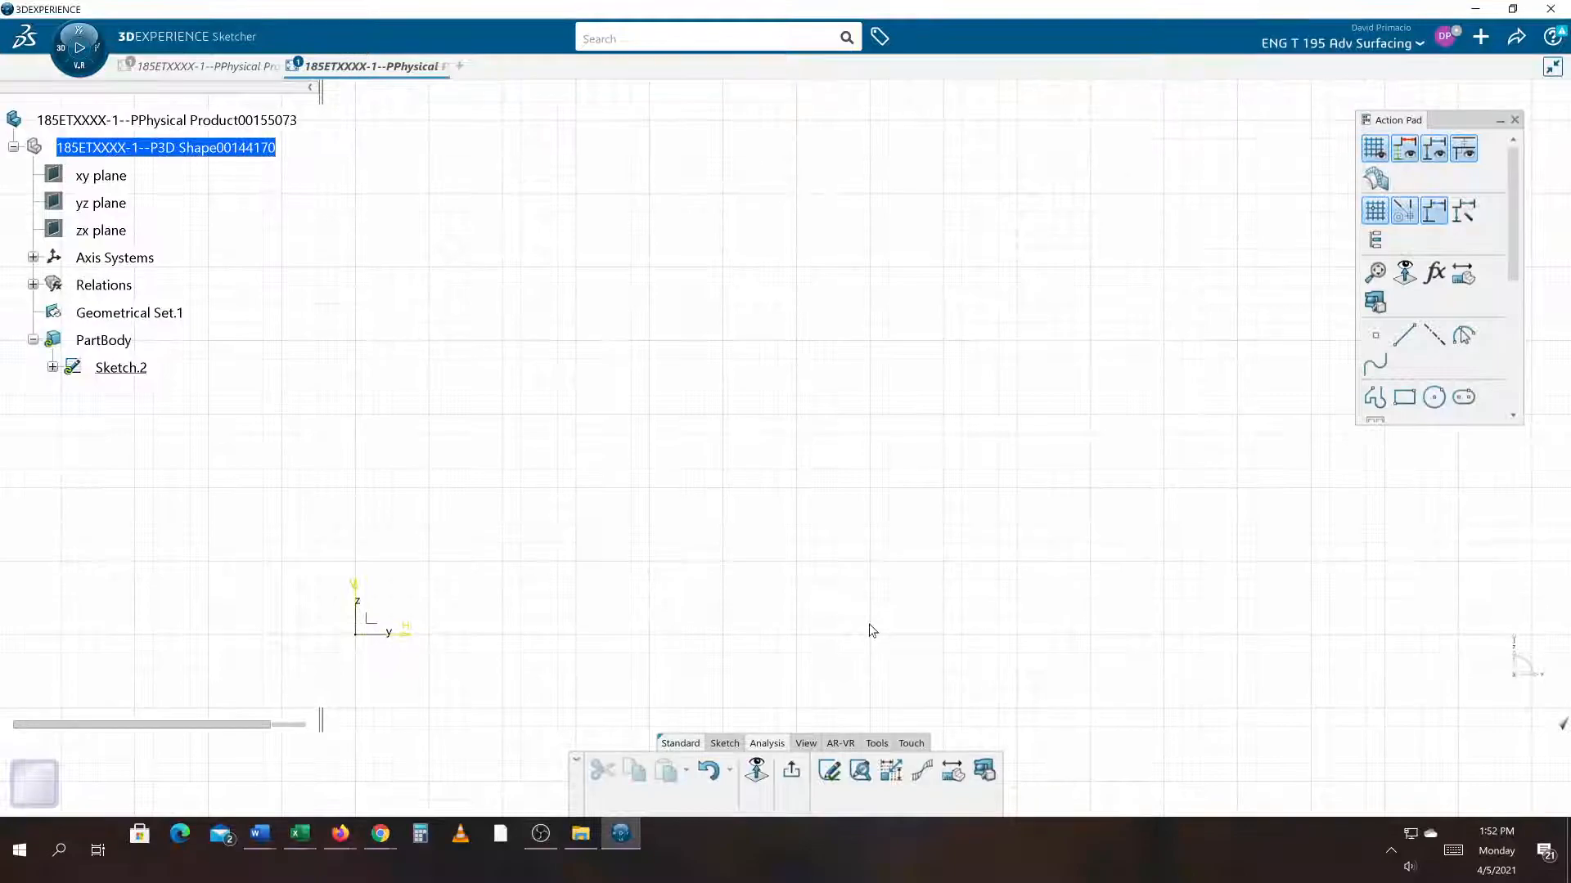
Sketch two separate lines sloping down and outward, the right one about 2.5 in long from (7, 4) to (8.5, 2).
left_click(1404, 336)
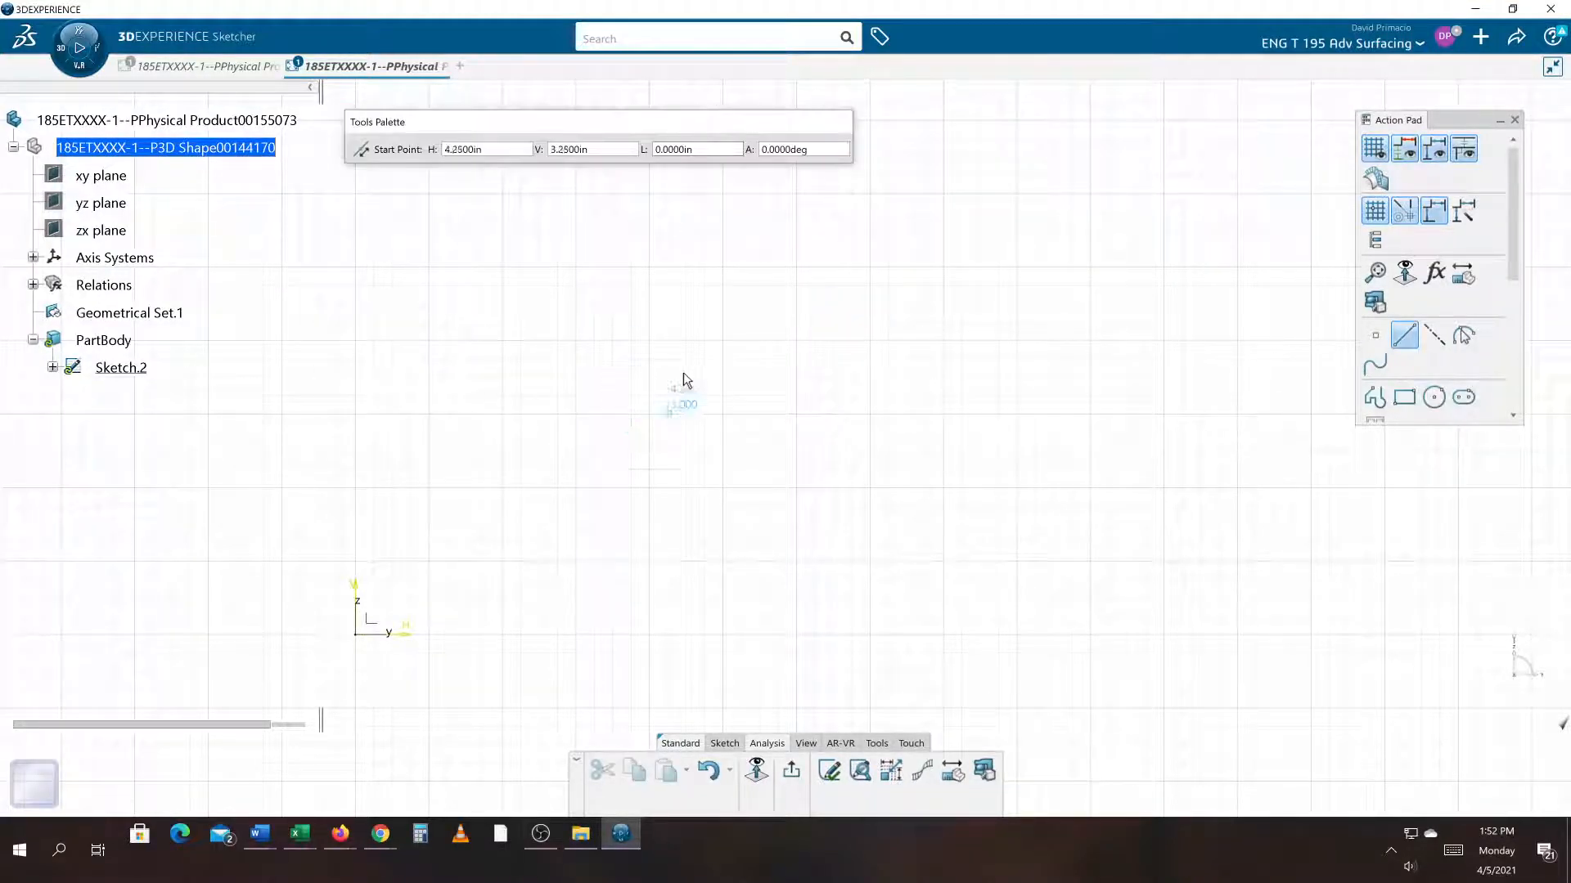
left_click(652, 341)
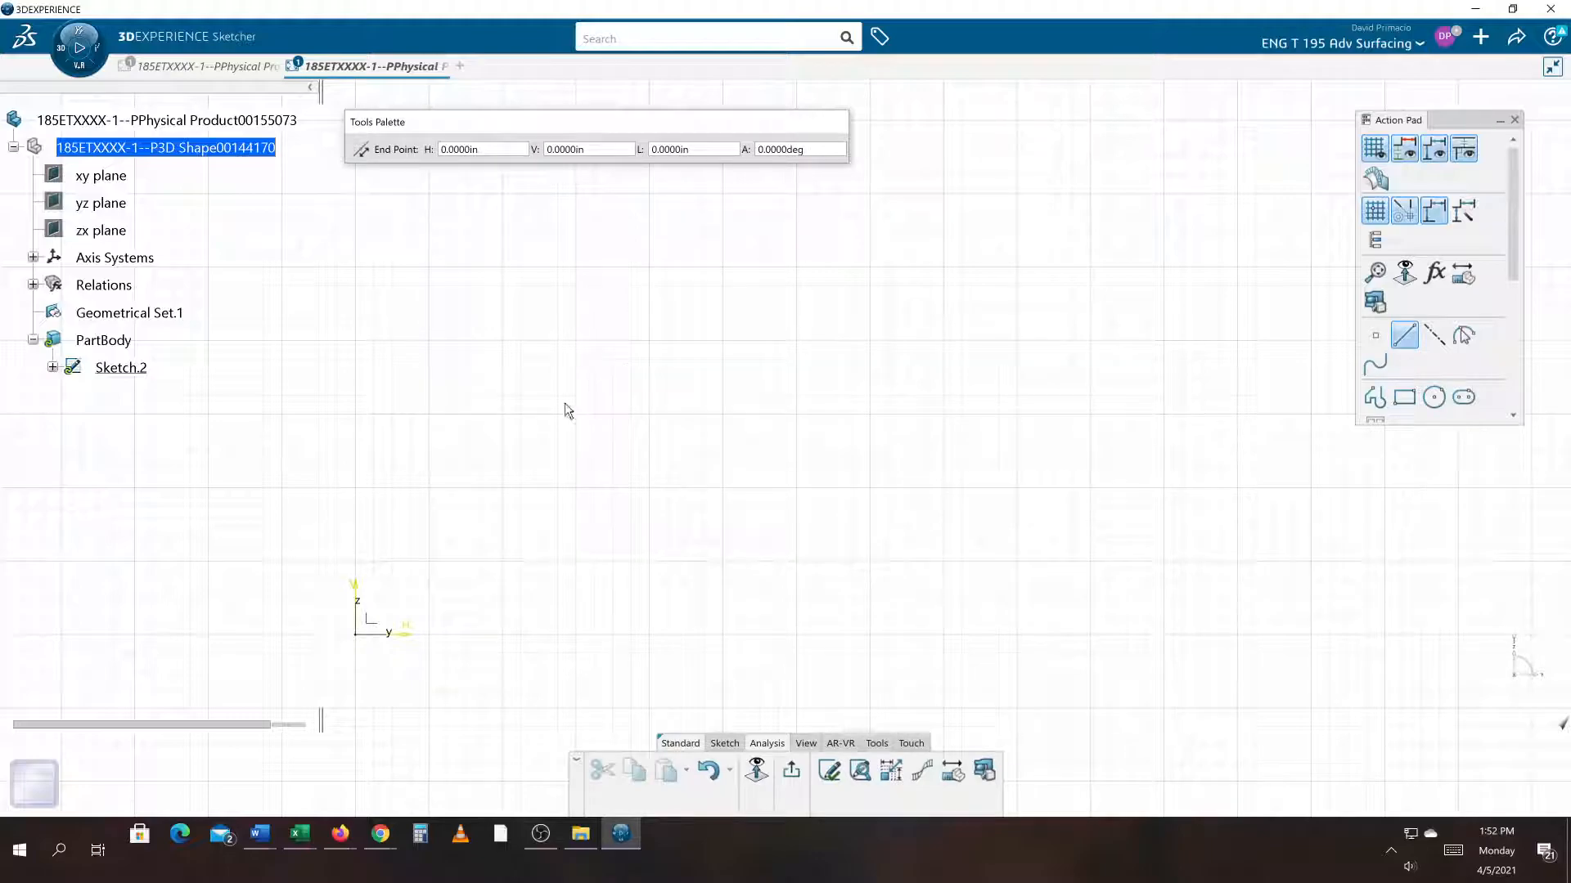
left_click(517, 487)
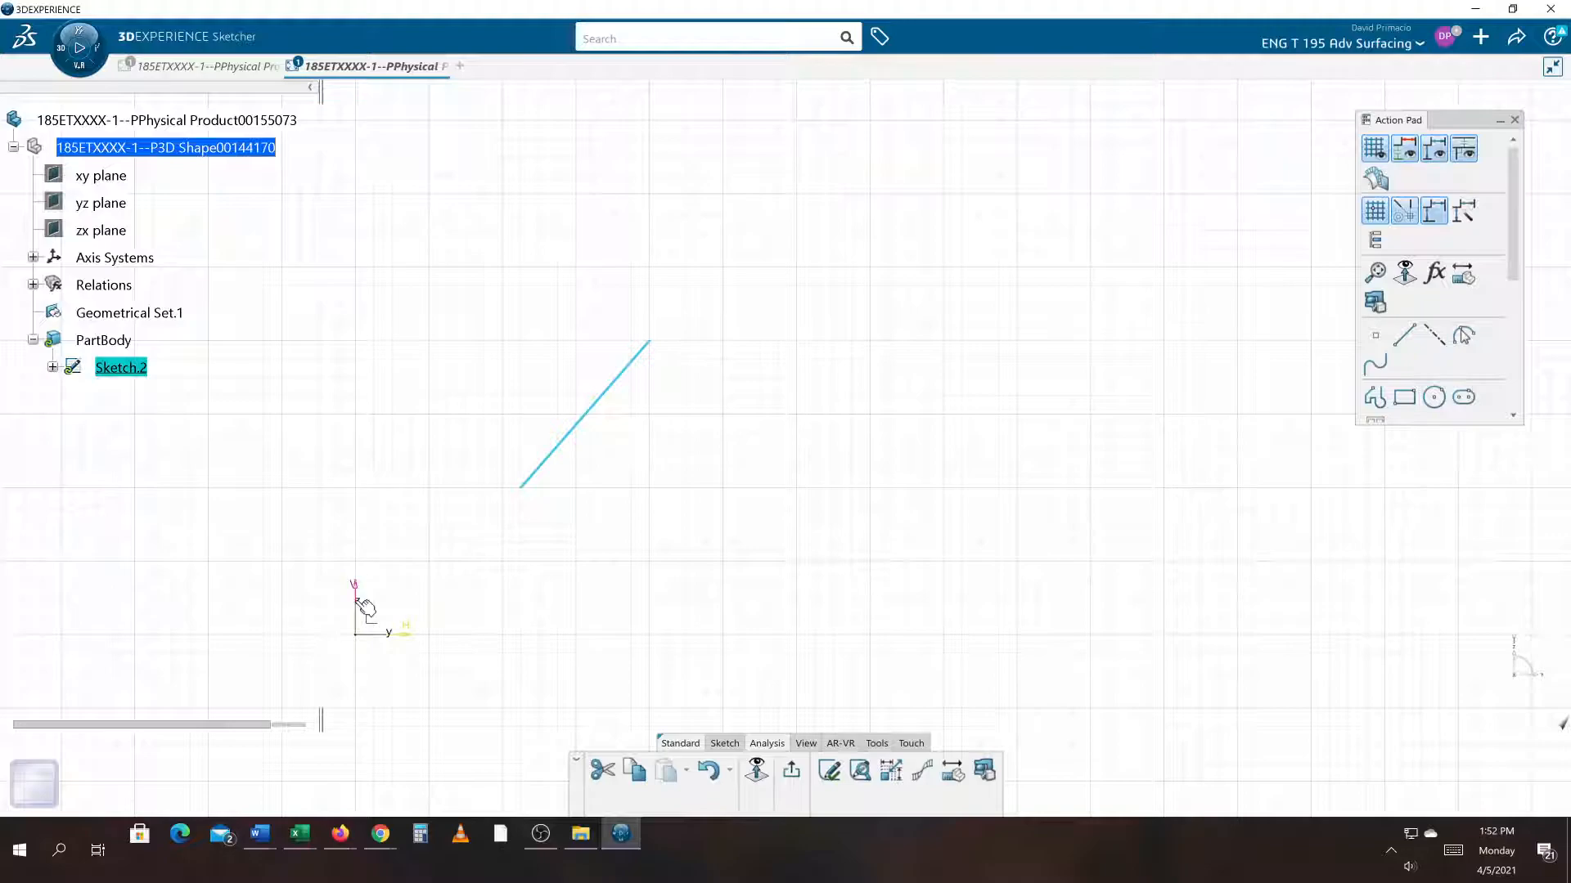
left_click(1404, 335)
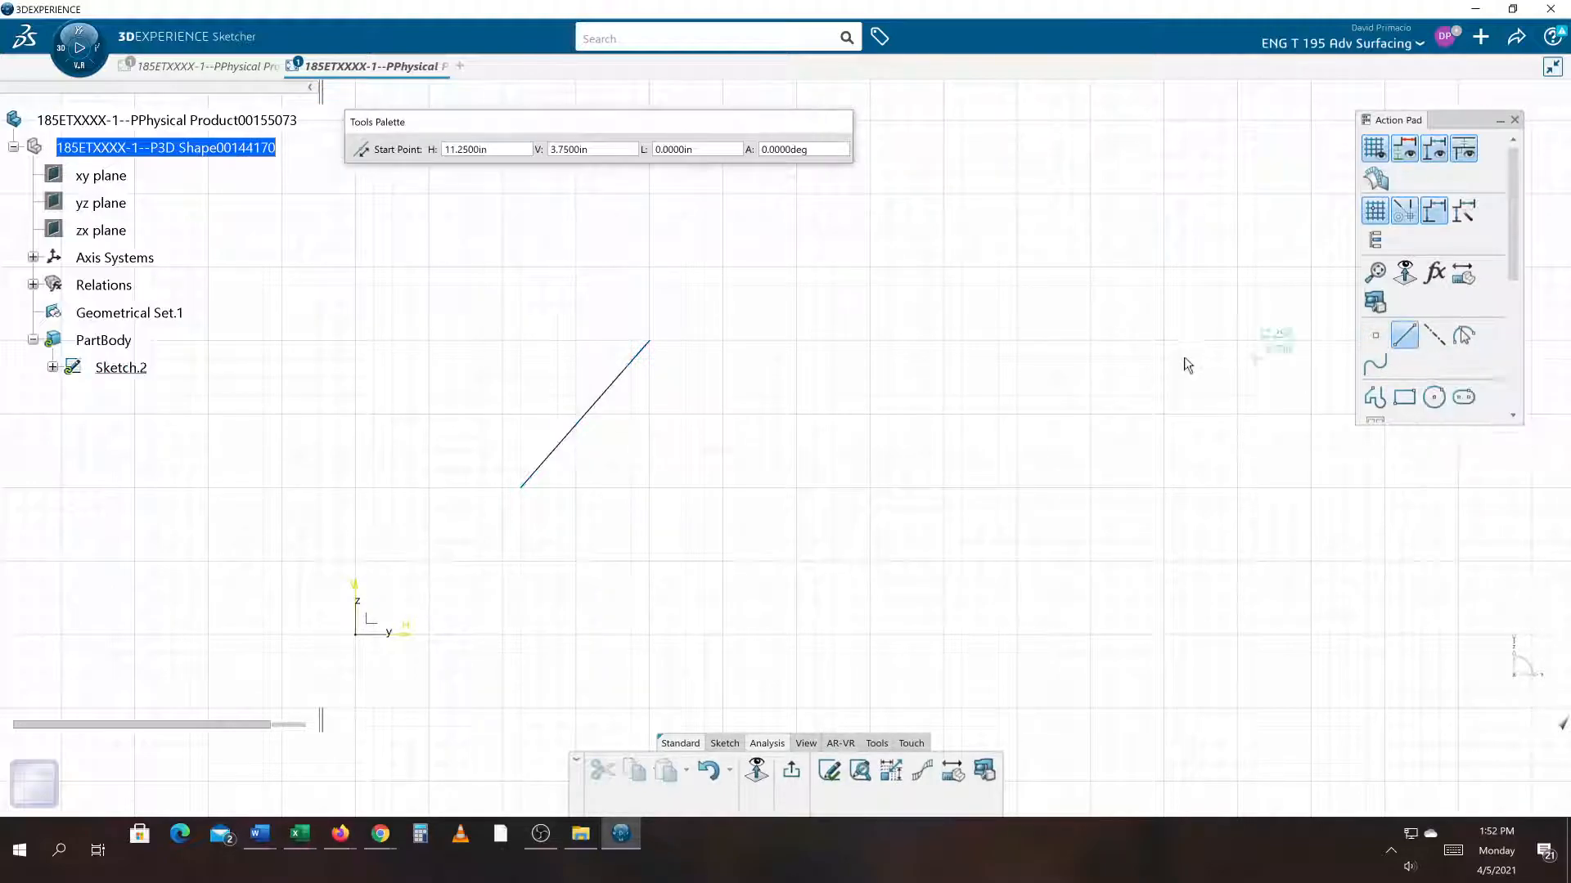
left_click(872, 342)
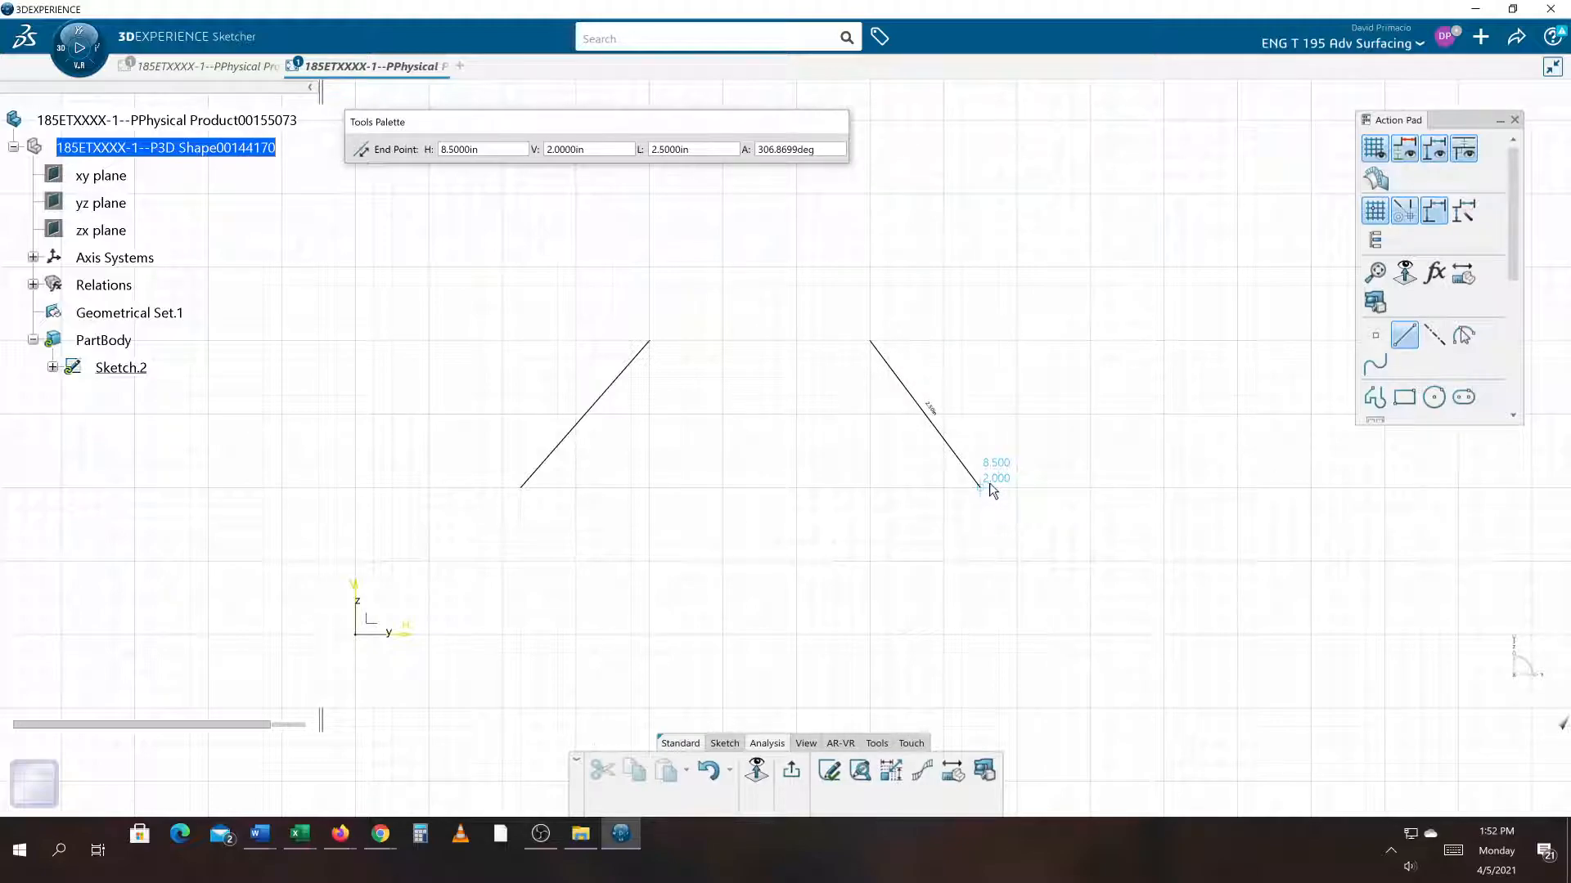
left_click(989, 483)
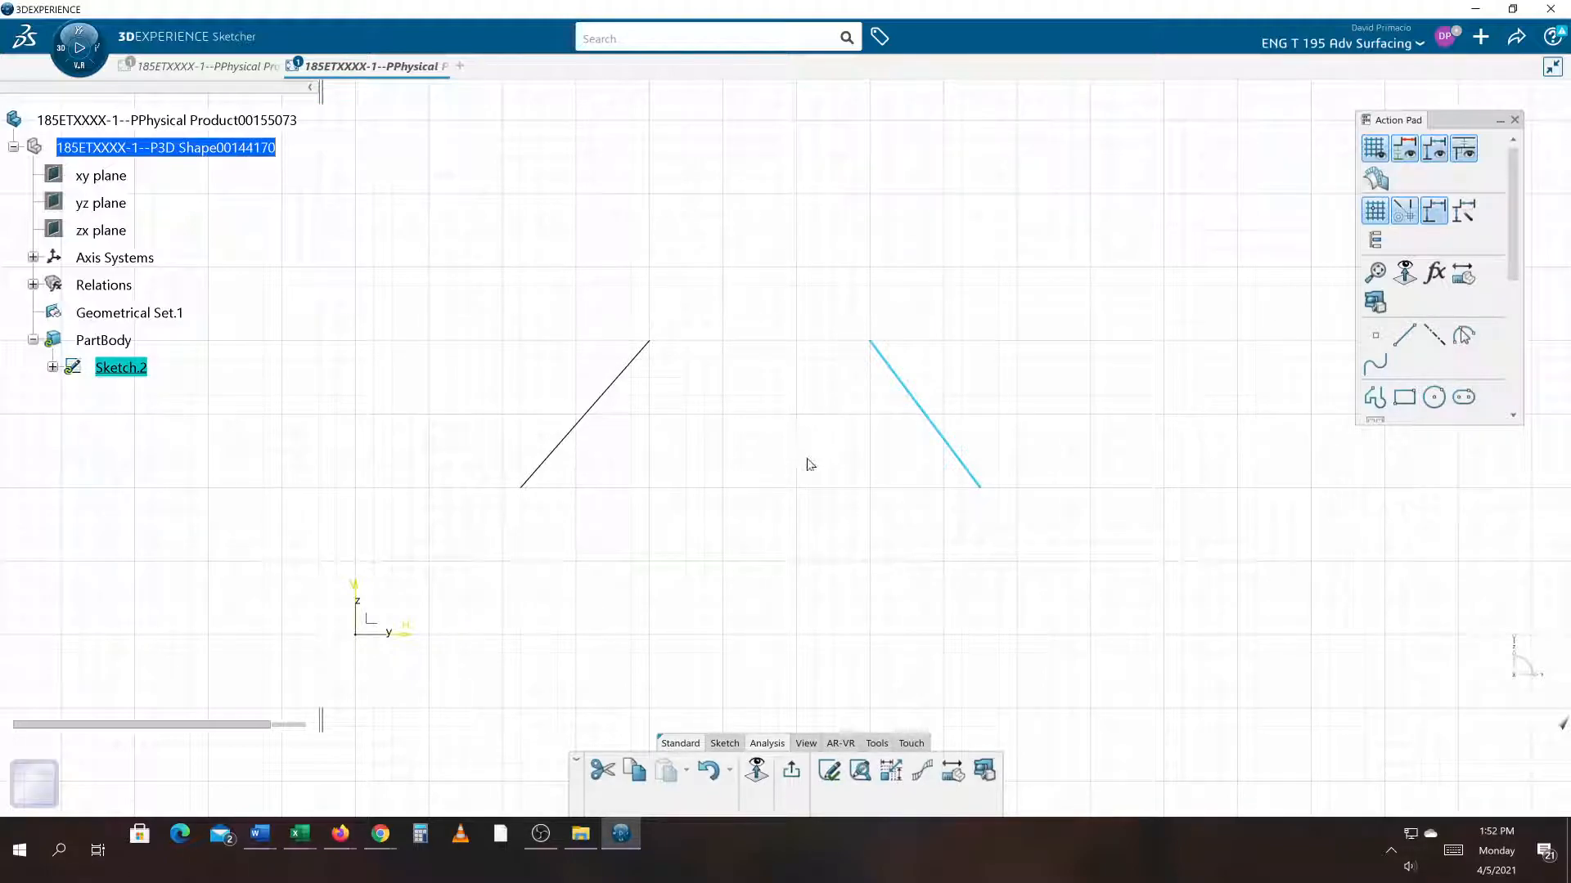
left_click(738, 503)
mouse_move(742, 492)
middle_mouse_down()
mouse_move(724, 533)
mouse_move(712, 480)
mouse_move(740, 459)
middle_mouse_up()
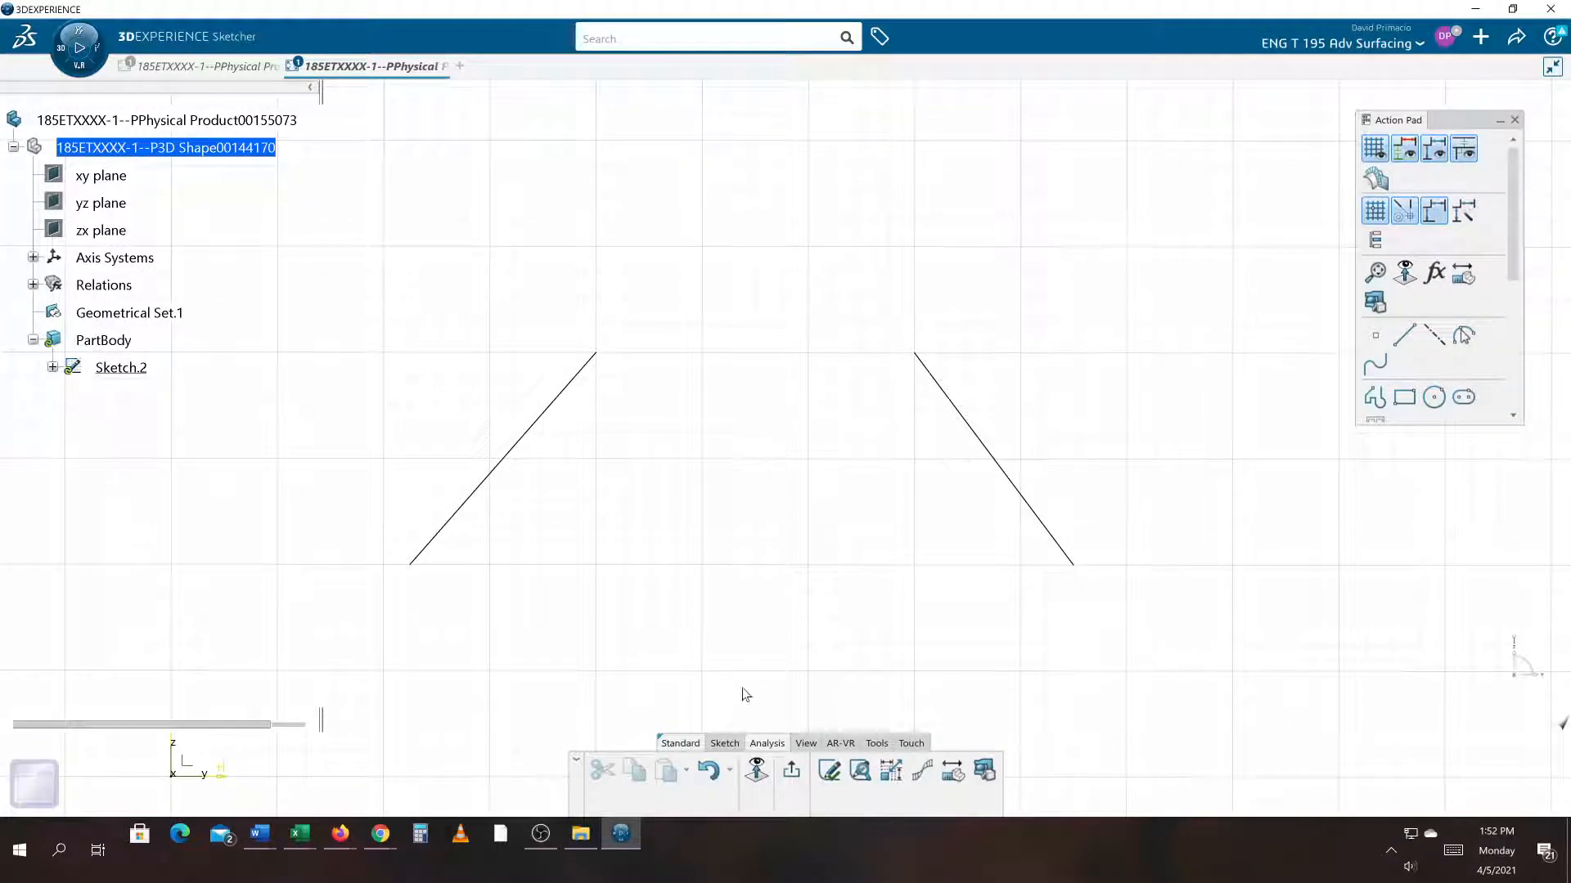
Sketch an axis from the left line's upper endpoint, extending up to the right in the line's own direction.
left_click(724, 743)
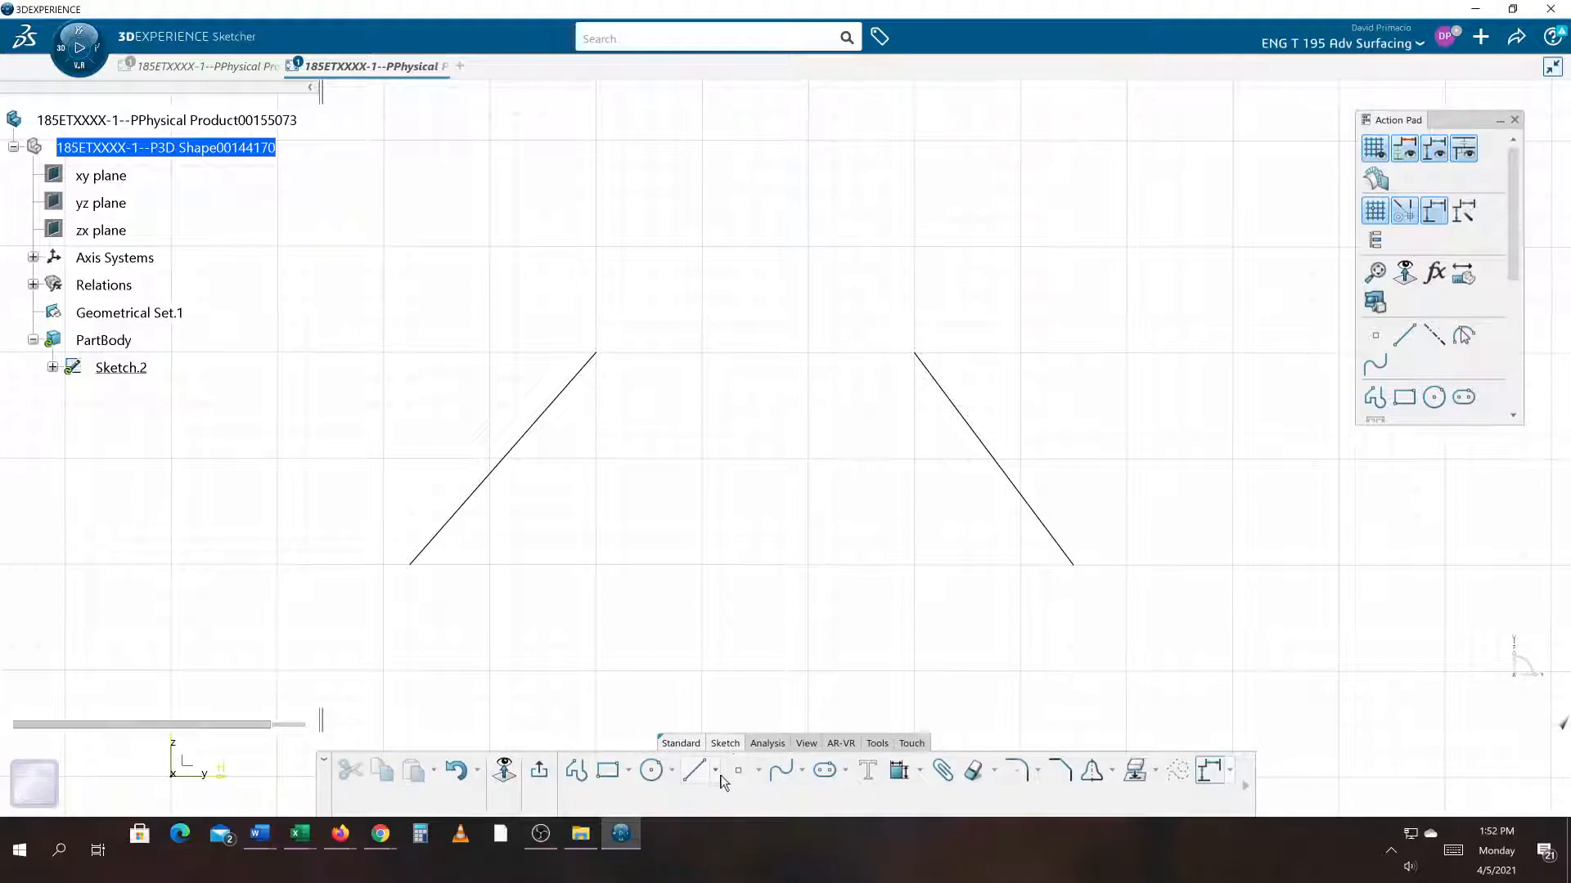
left_click(716, 773)
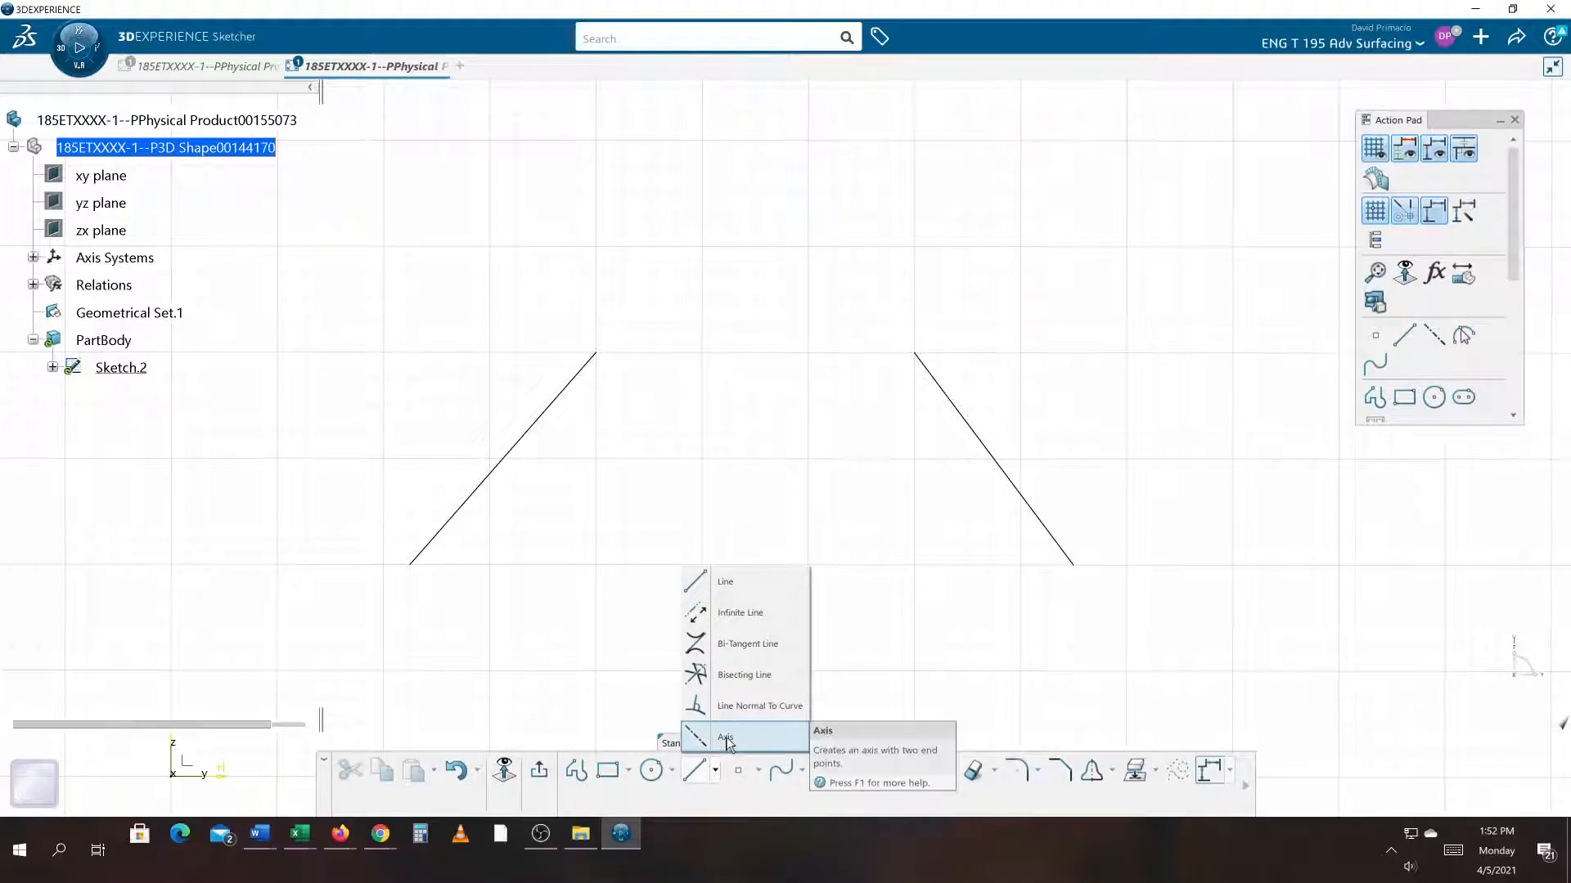
left_click(725, 738)
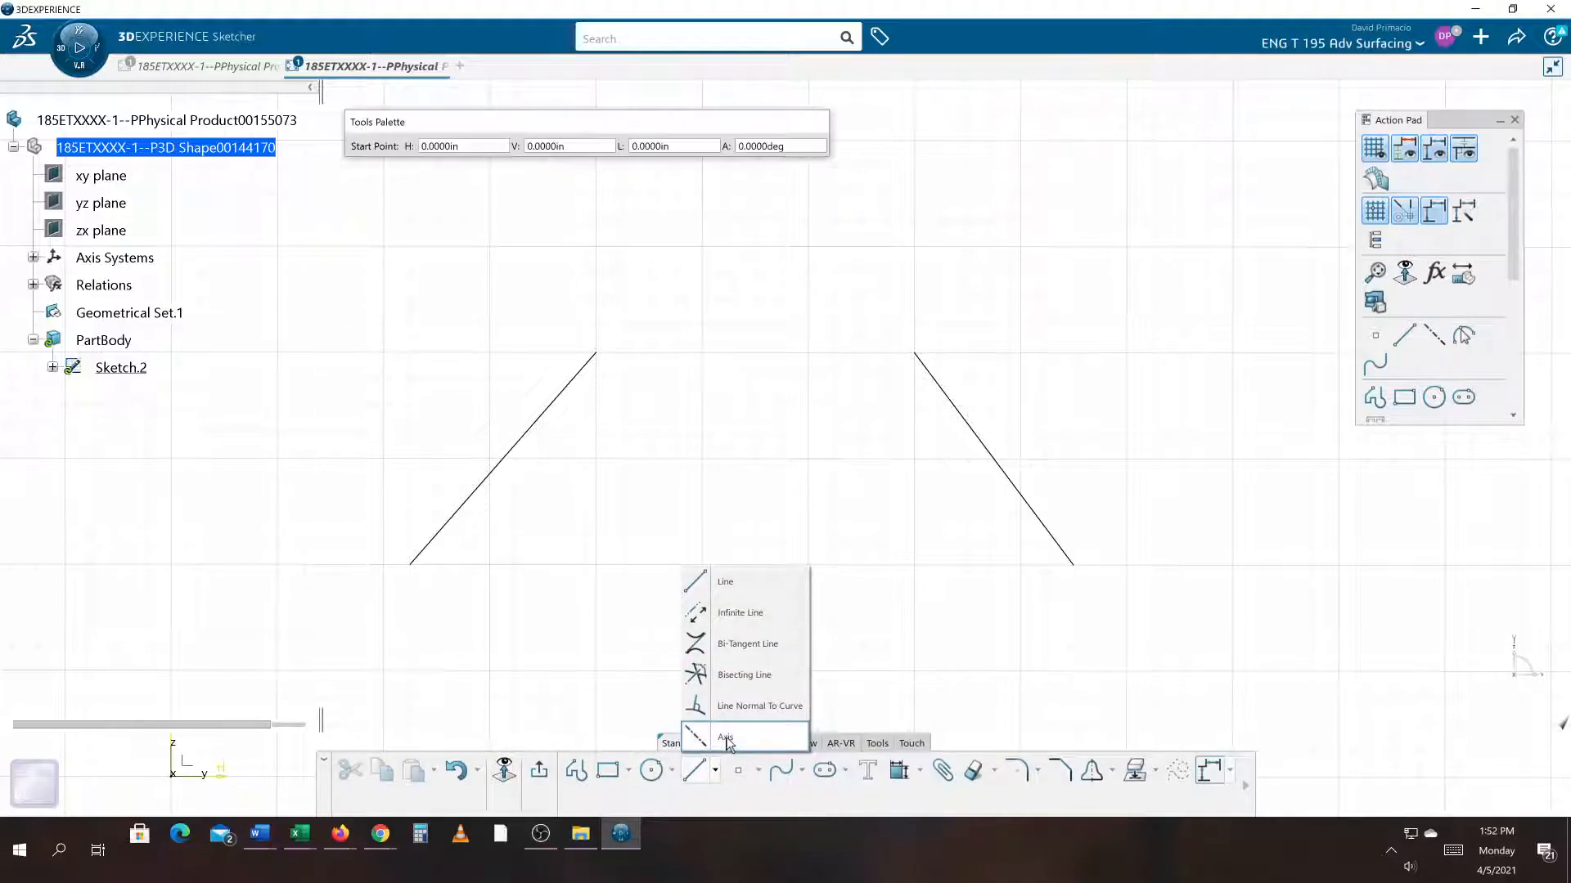
left_click(596, 353)
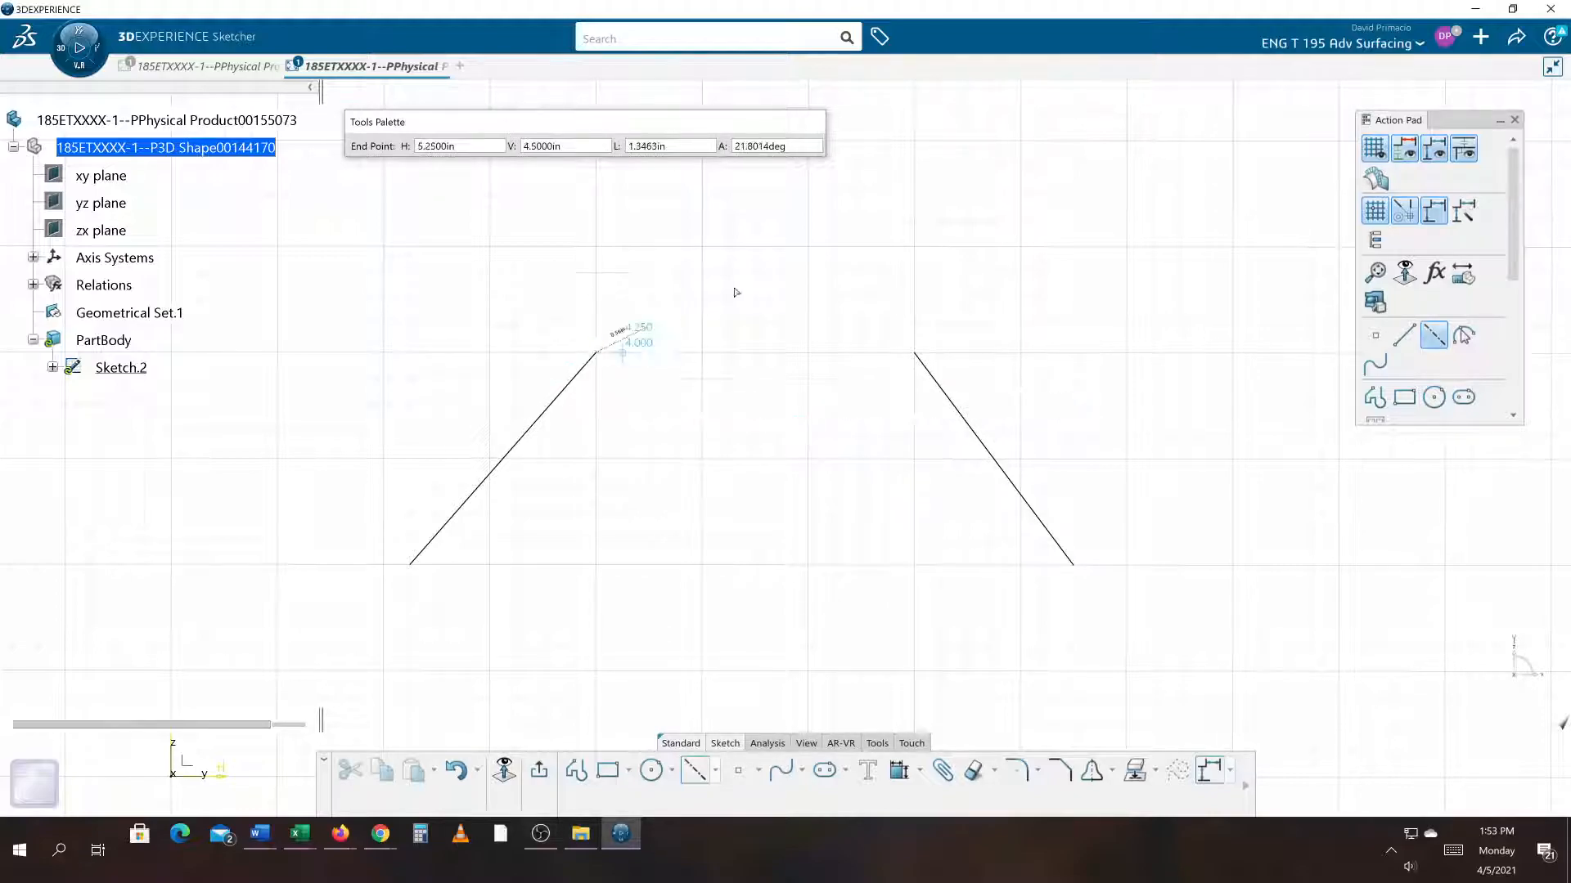
middle_click_drag(719, 316, 655, 475)
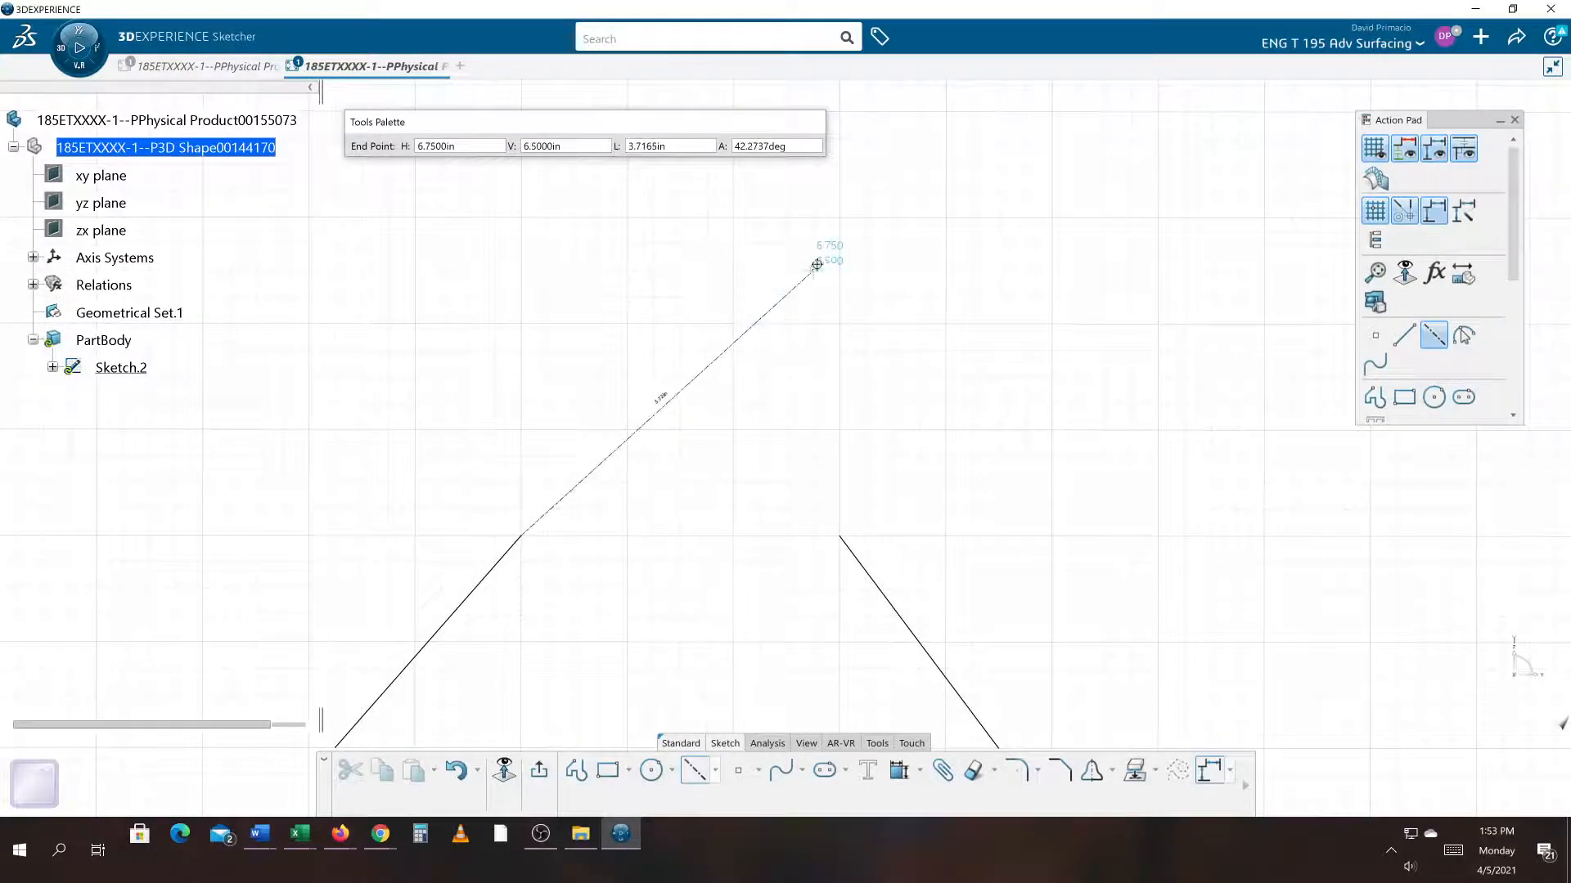
left_click(774, 247)
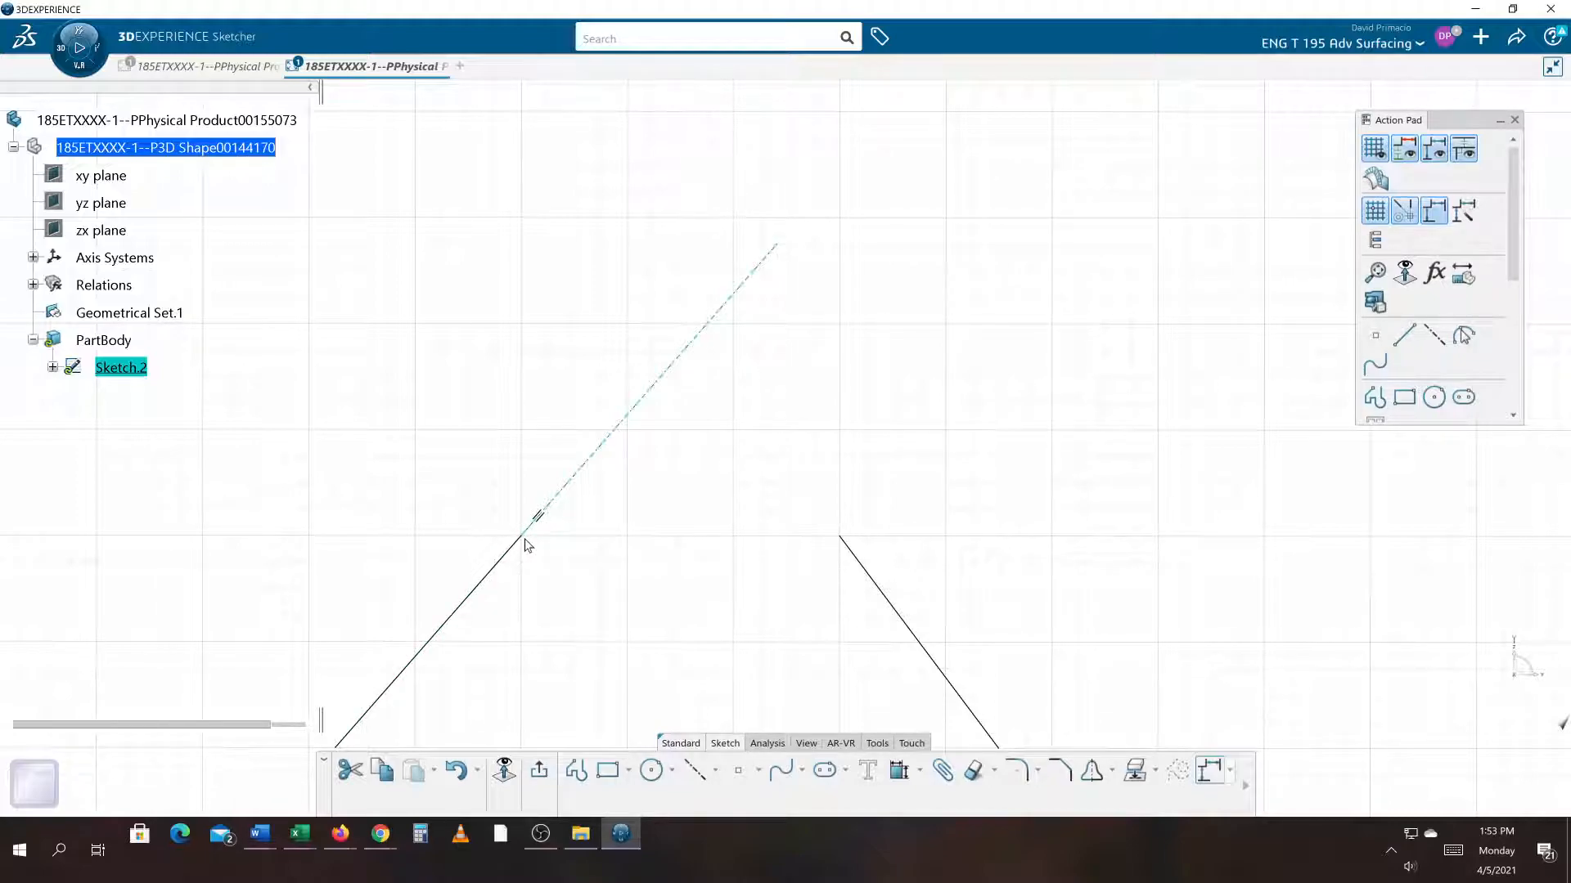
middle_click_drag(733, 537, 737, 457)
Sketch an axis from the right line's upper endpoint, extending that line up to the left across the first axis.
left_click(695, 770)
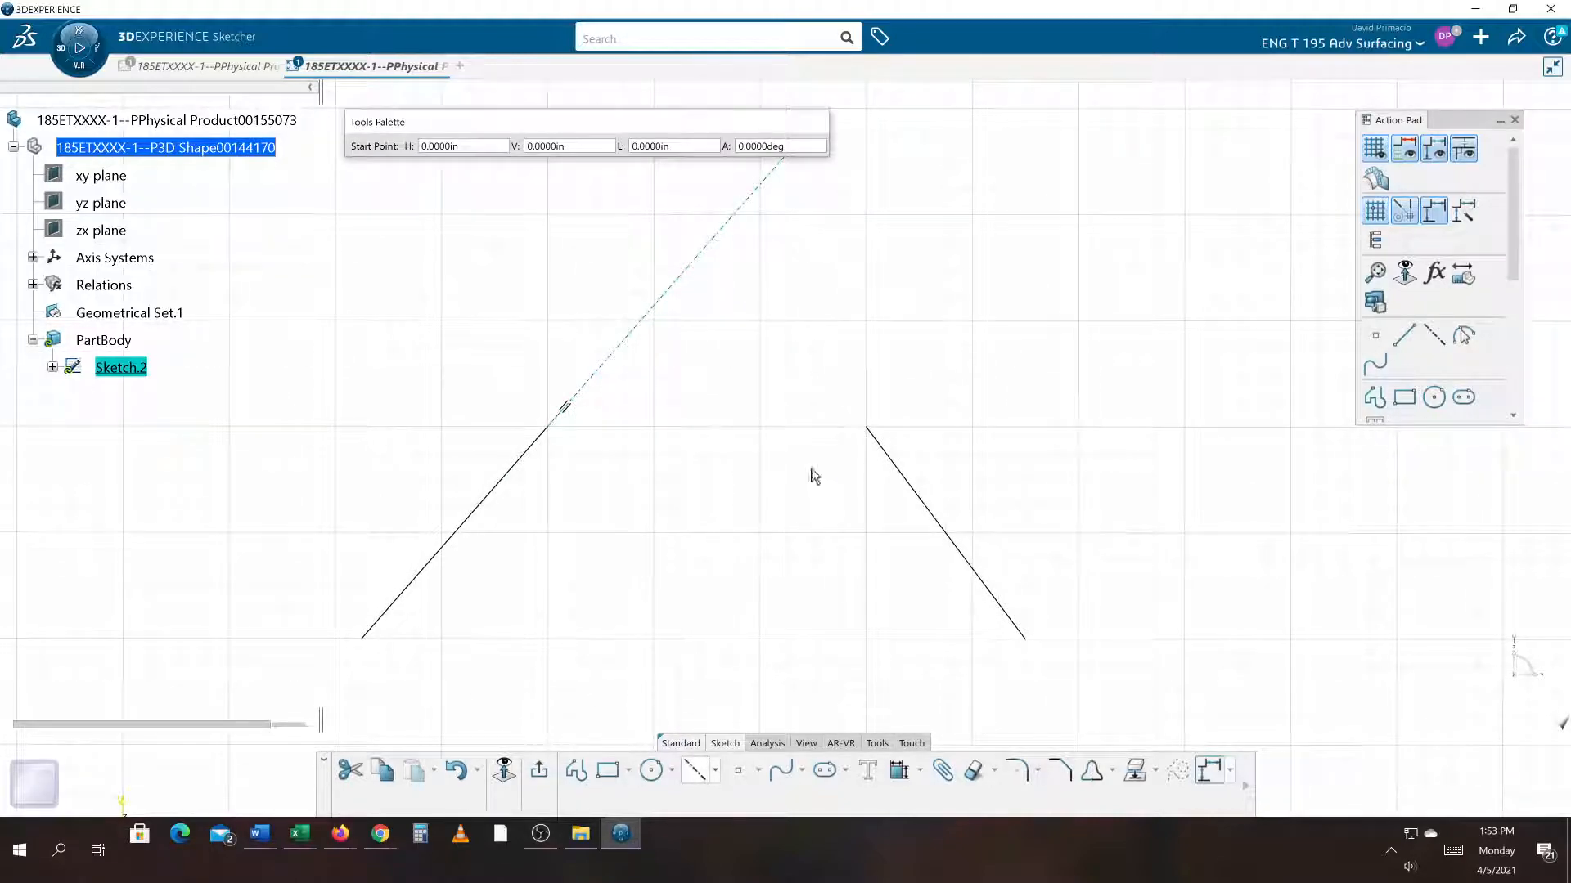
left_click(866, 426)
middle_click_drag(698, 384, 804, 557)
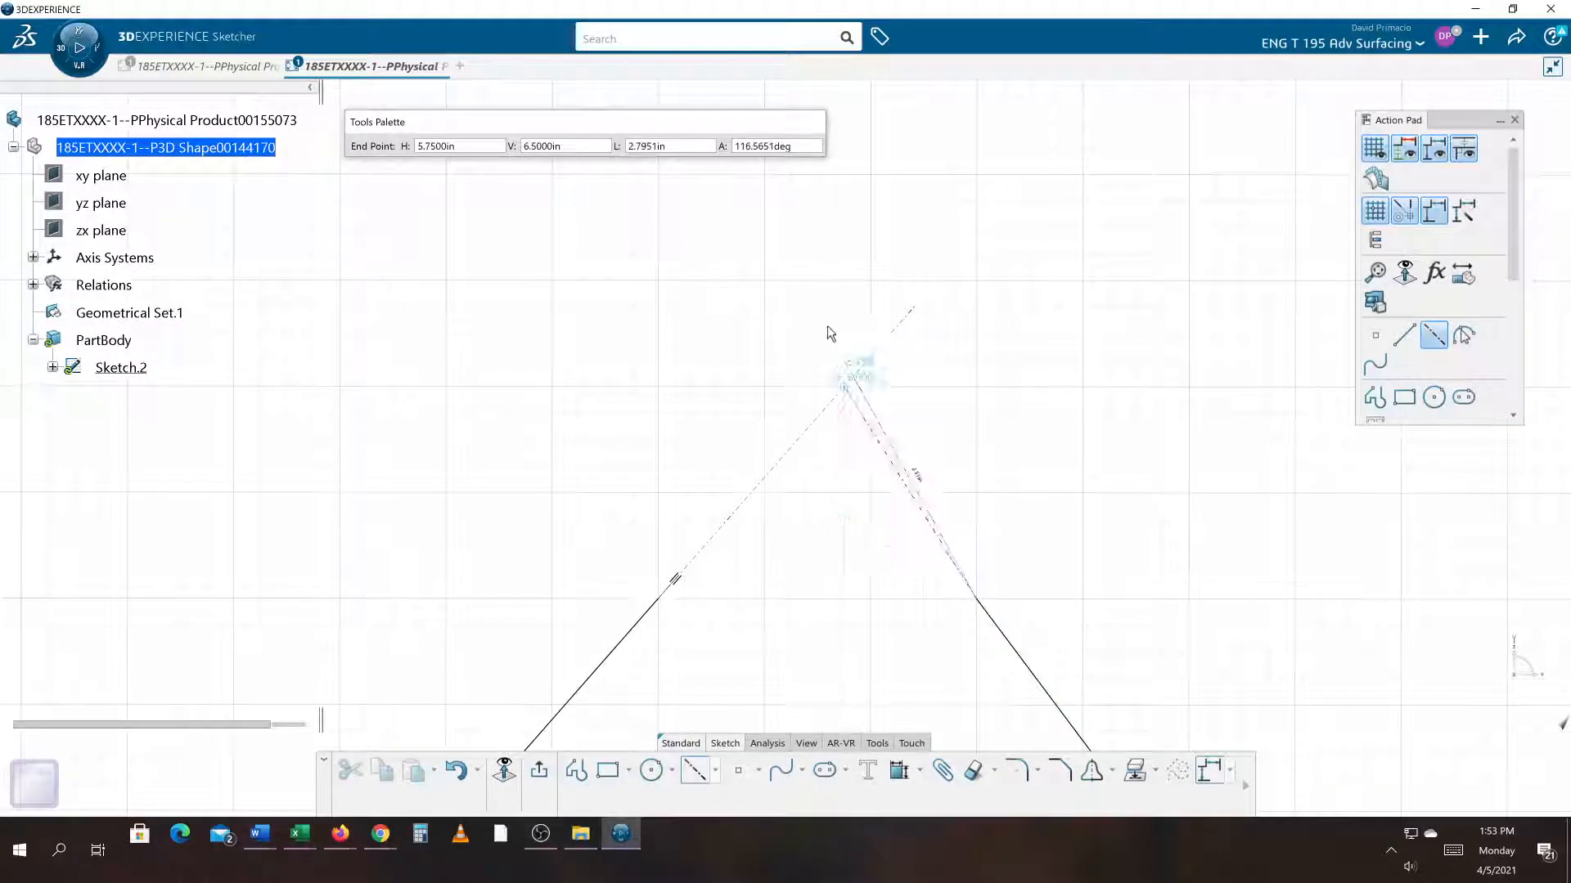
left_click(778, 335)
middle_click_drag(867, 641, 775, 448)
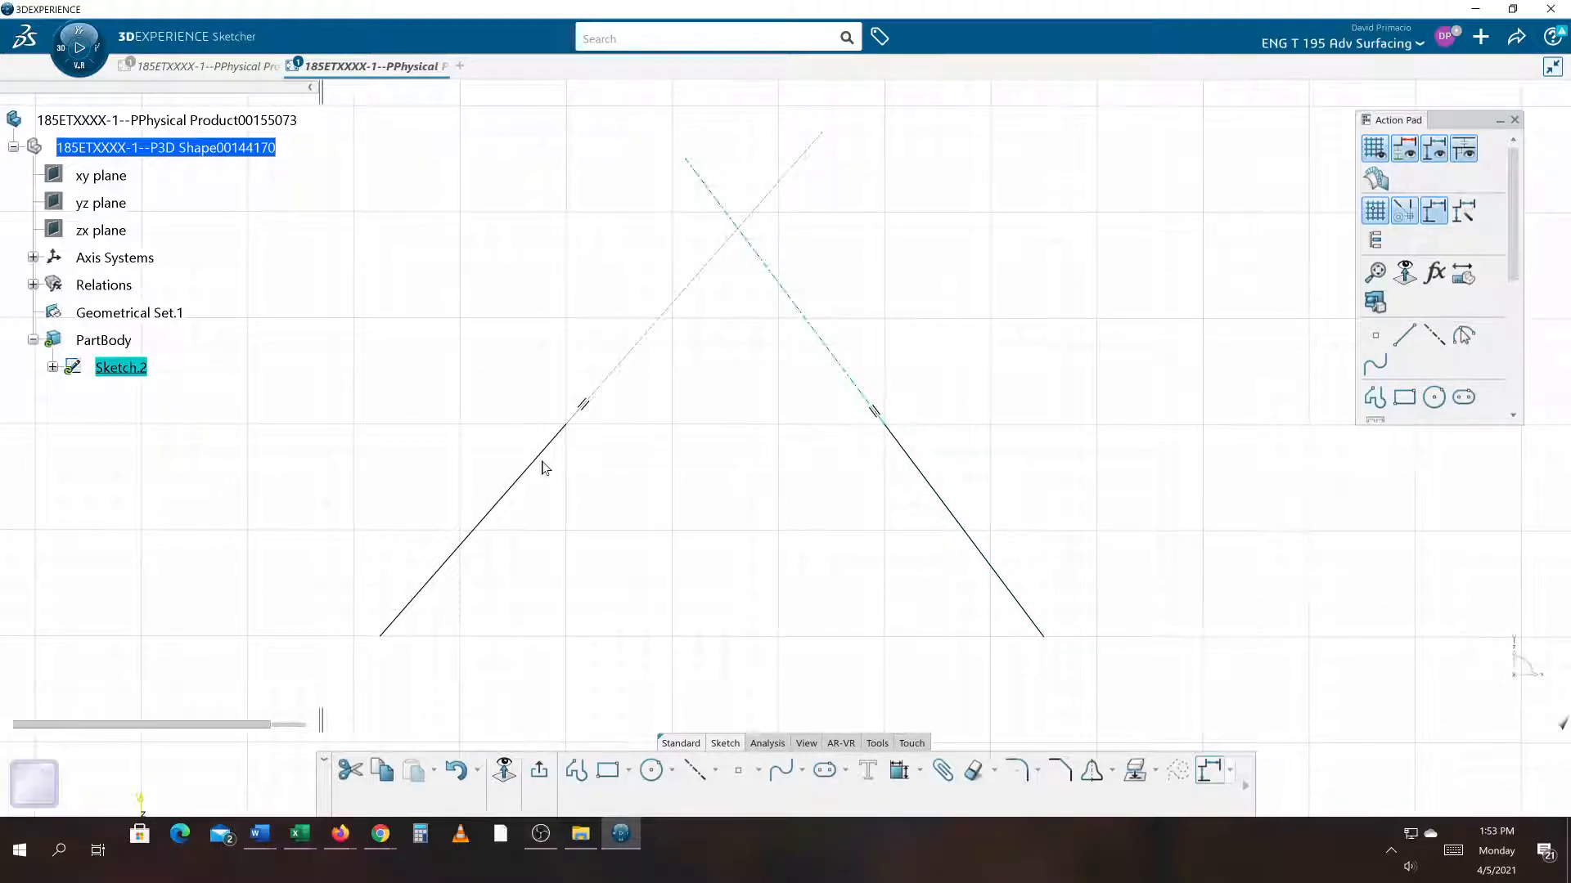
Sketch an axis about 3.13 in long downward from the left line's upper endpoint, parallel to the axis extending the right line.
mouse_move(540, 457)
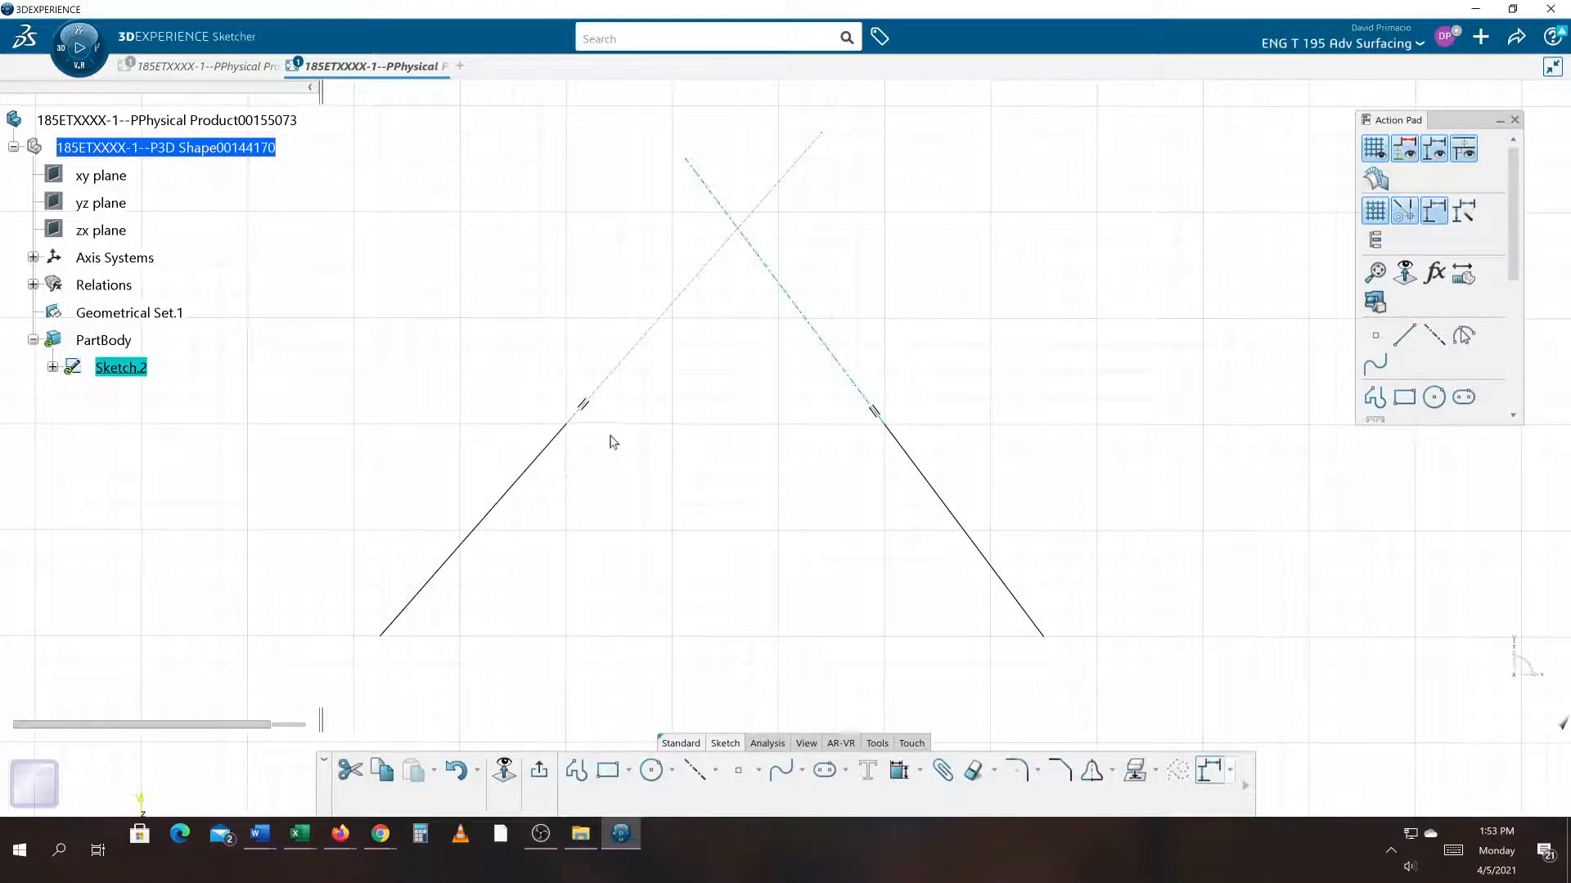
mouse_move(566, 428)
left_click(697, 777)
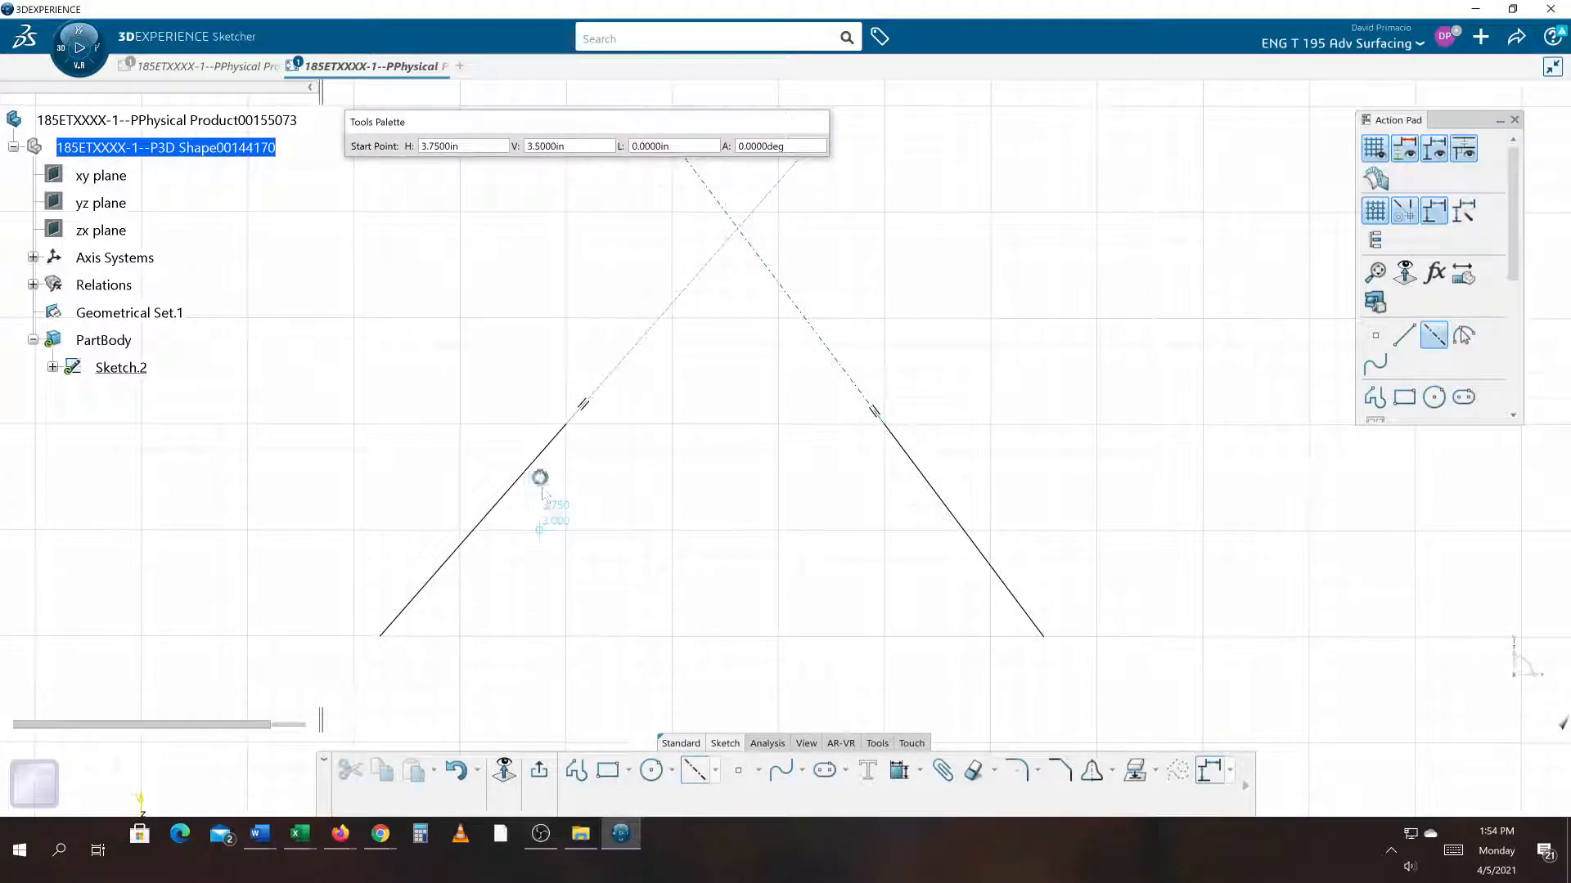
left_click(575, 427)
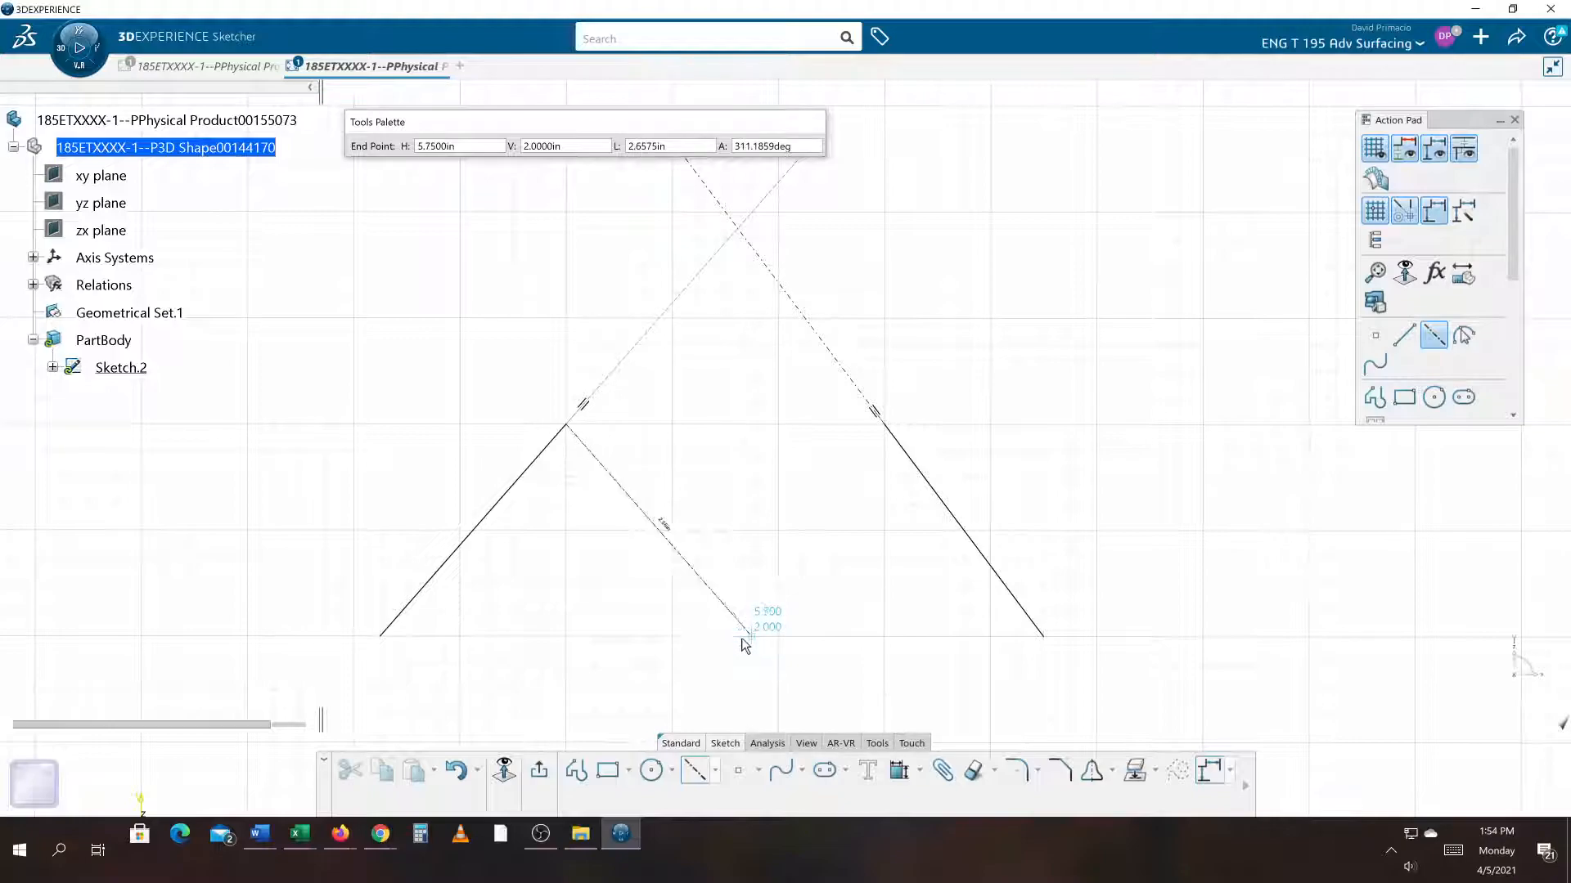
mouse_move(743, 645)
middle_mouse_down()
mouse_move(1117, 455)
mouse_move(983, 559)
mouse_move(861, 722)
middle_mouse_up()
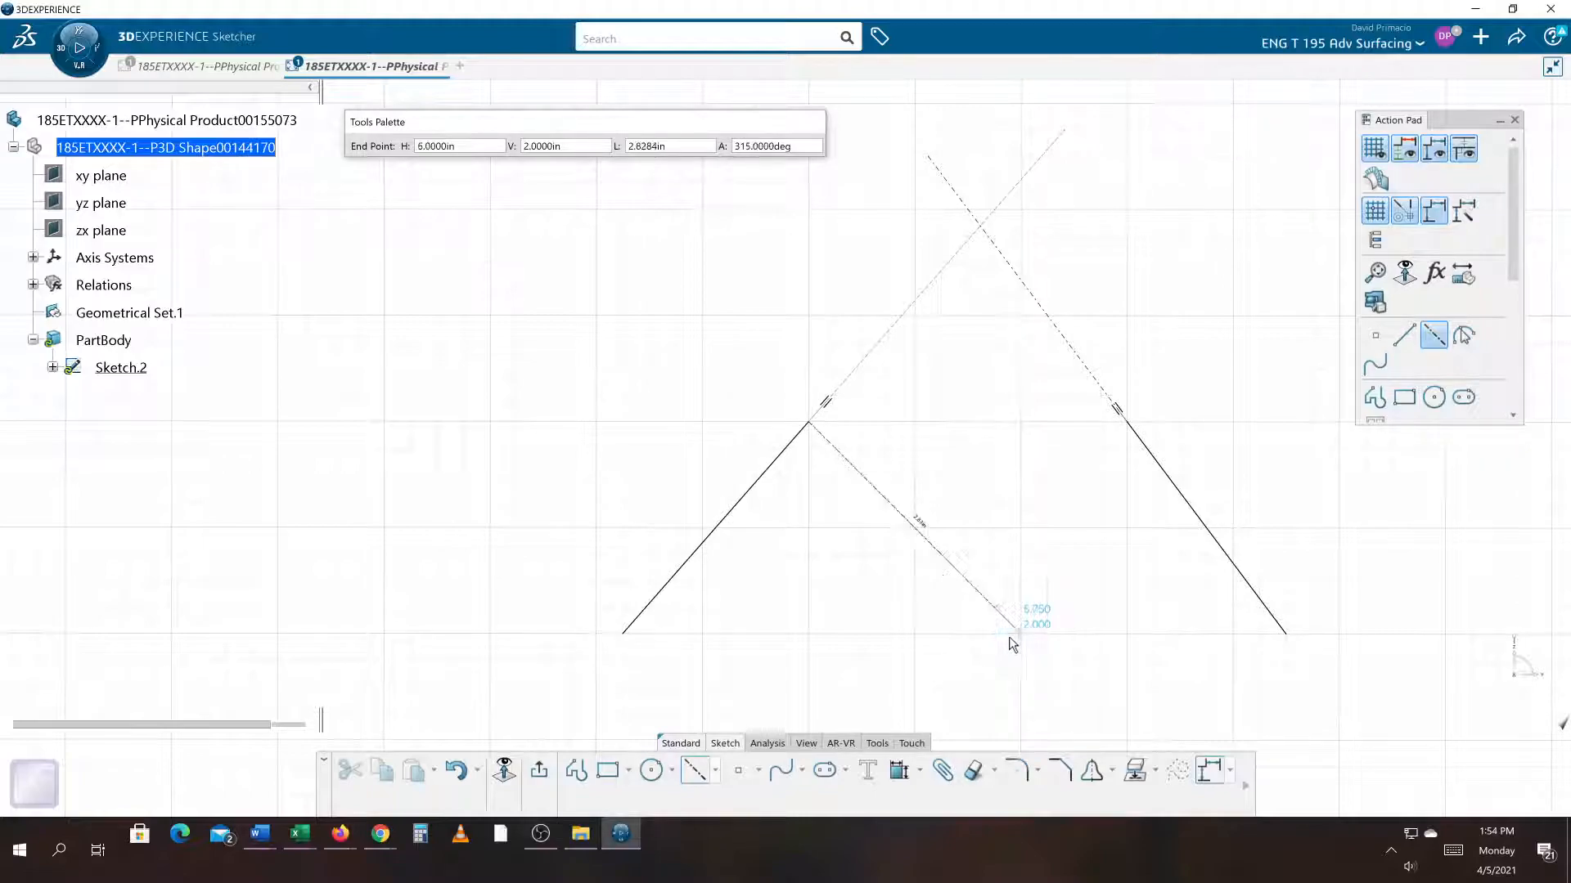
middle_click_drag(985, 634, 965, 557)
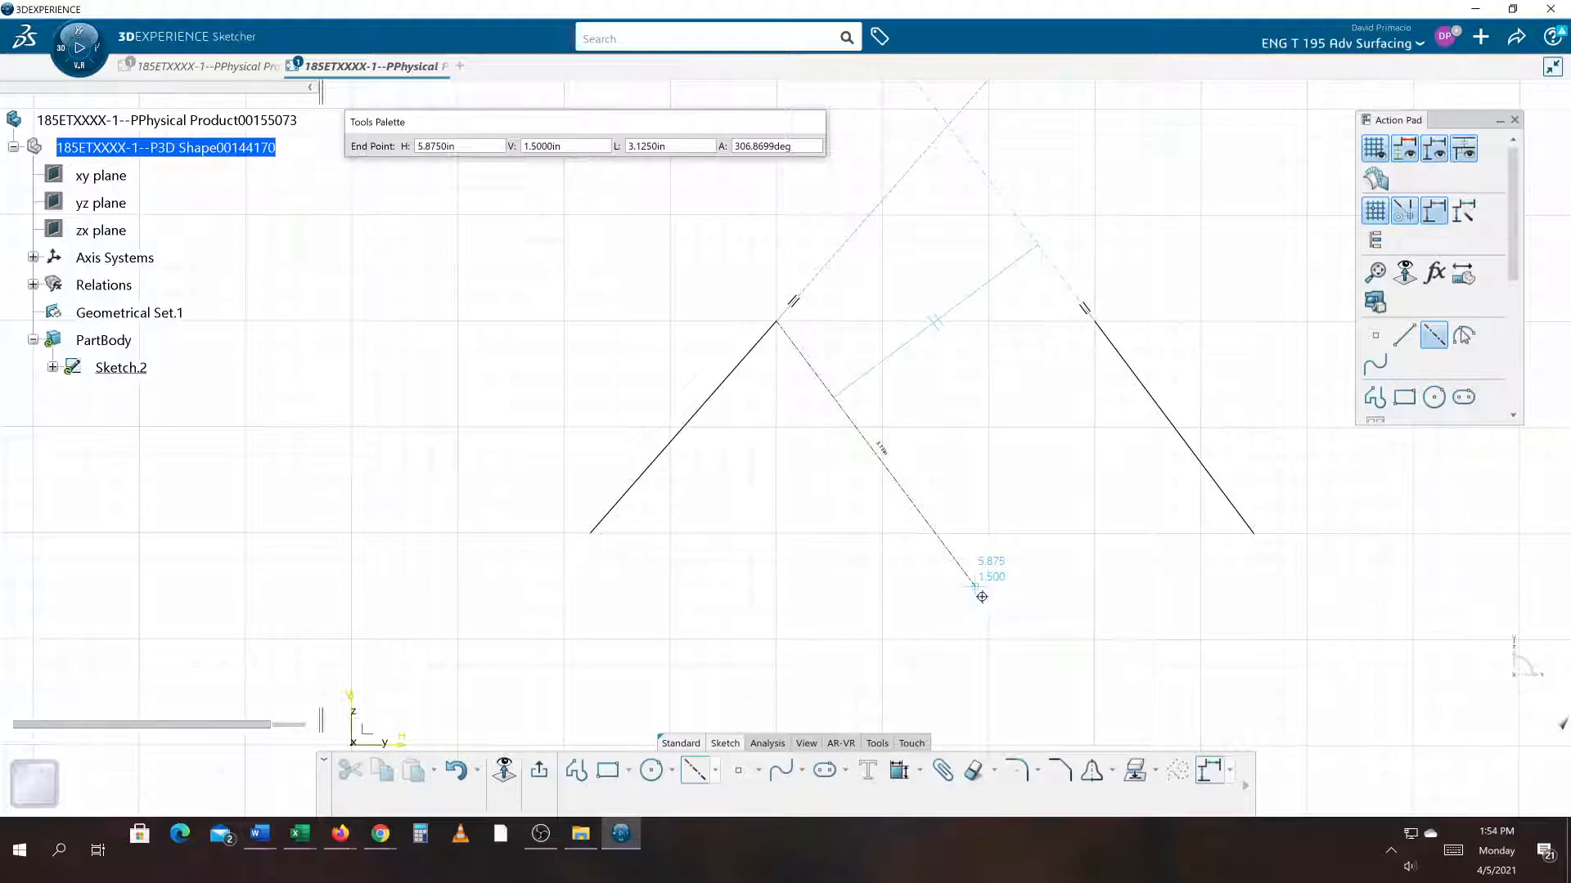
left_click(982, 597)
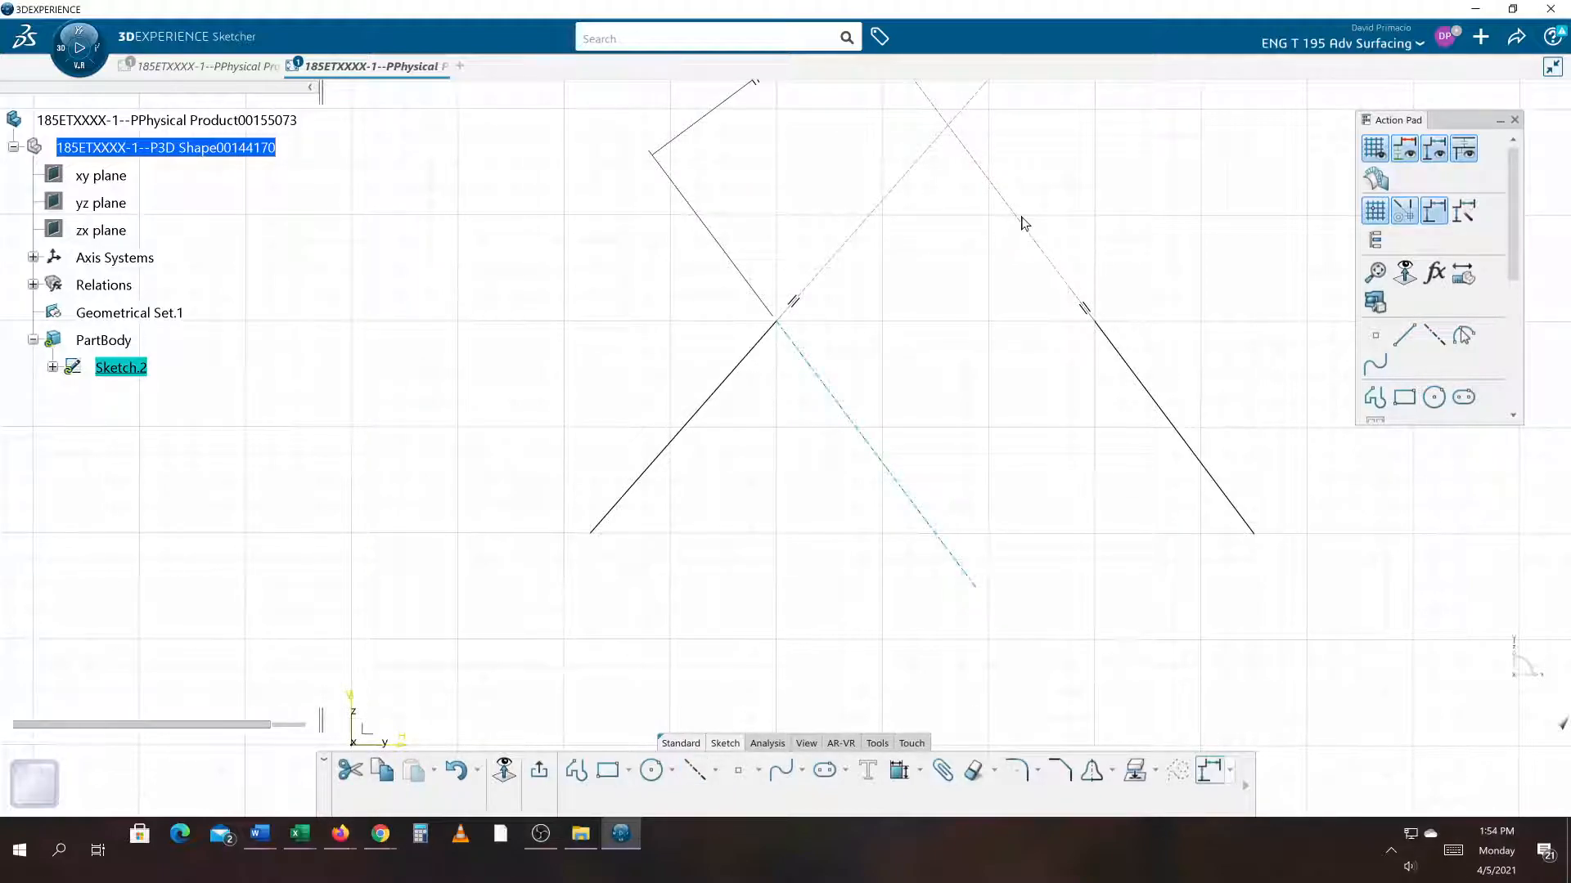
middle_click_drag(1006, 385, 842, 508)
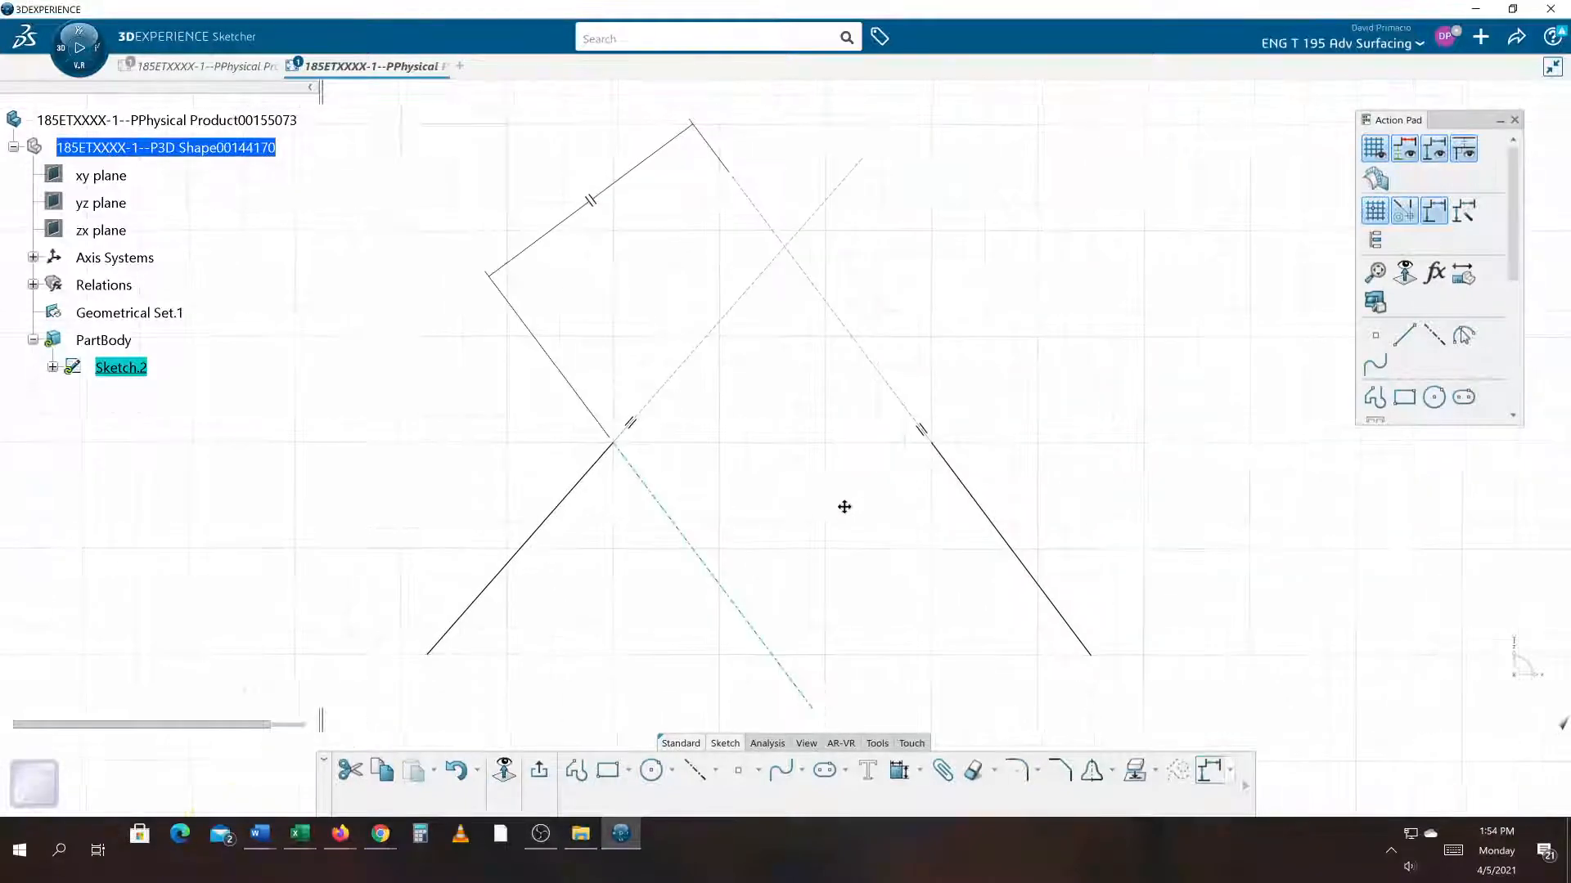
Sketch an axis about 3.99 in long from the right line's upper endpoint down to the left, parallel to the left line.
left_click(695, 771)
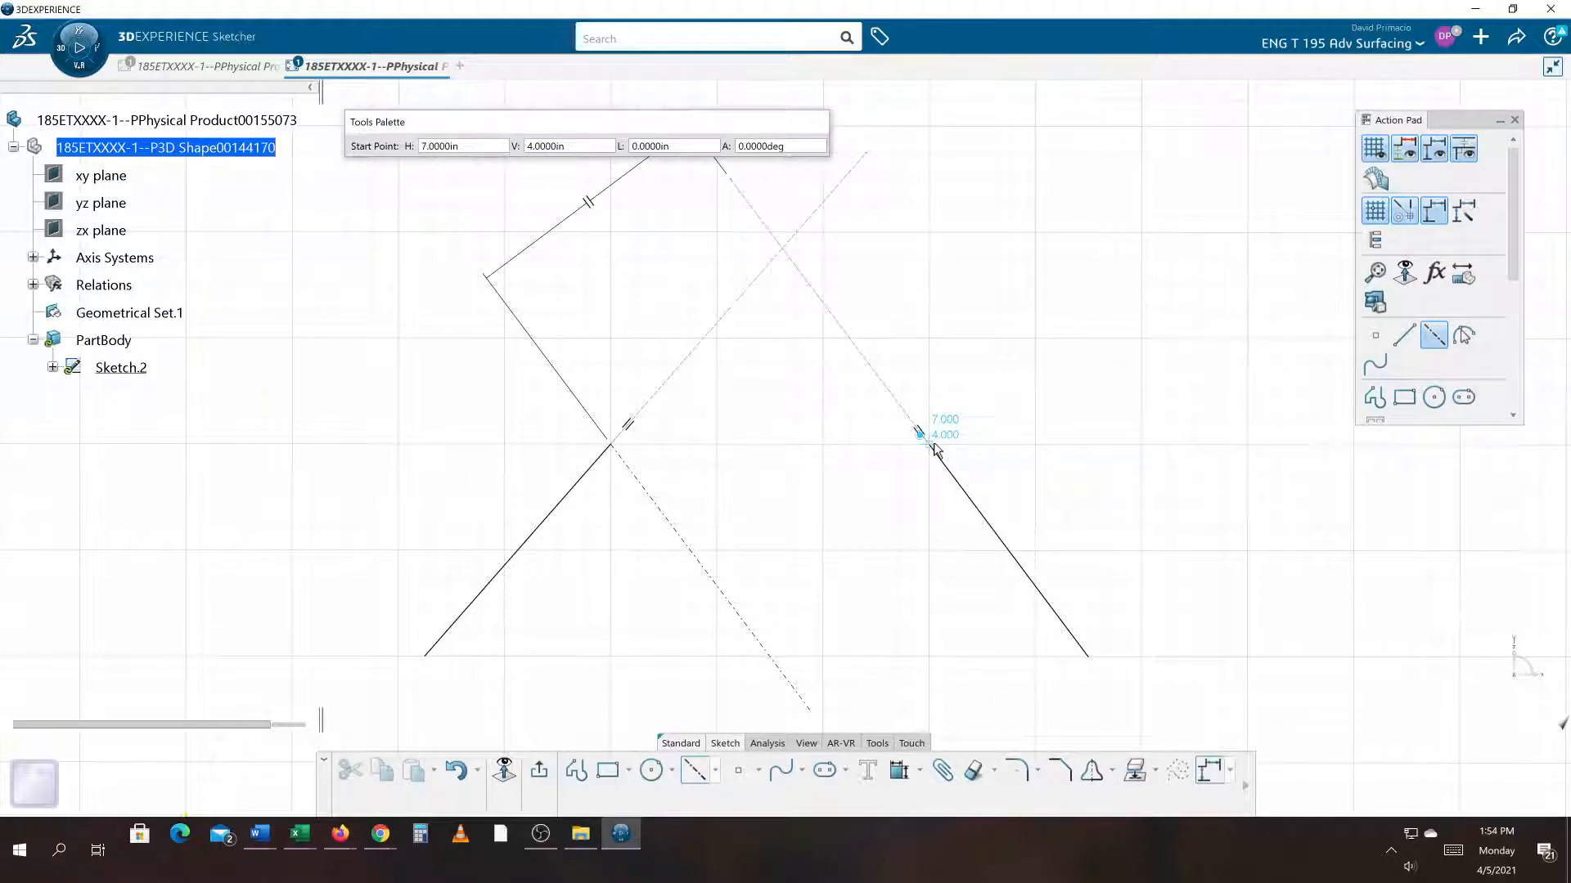
left_click(933, 446)
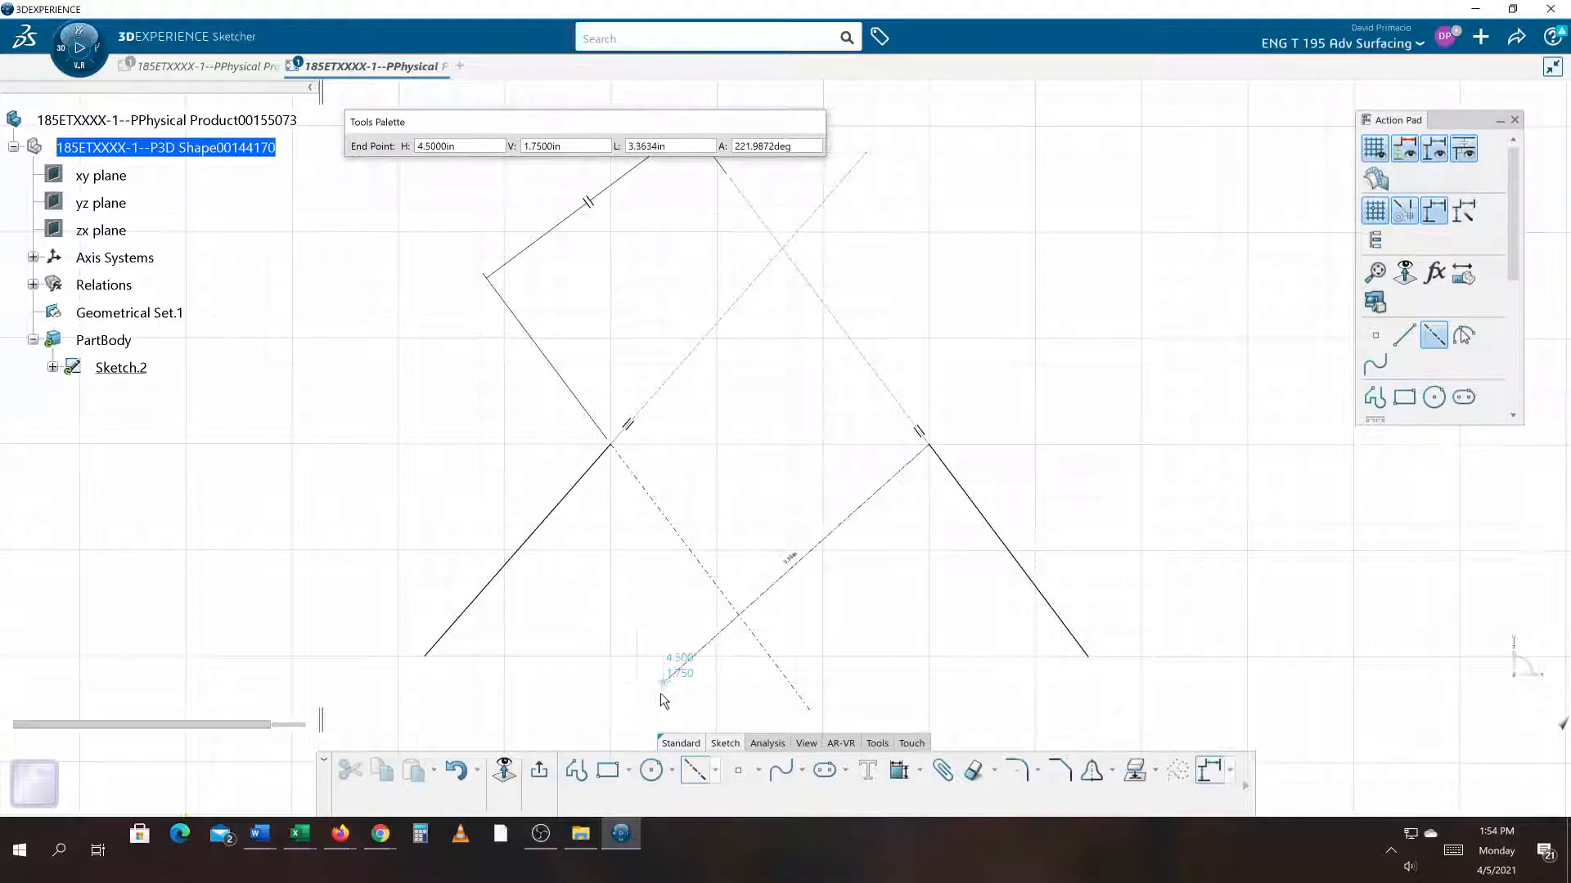
mouse_move(670, 702)
middle_mouse_down()
mouse_move(586, 610)
mouse_move(578, 580)
mouse_move(603, 603)
middle_mouse_up()
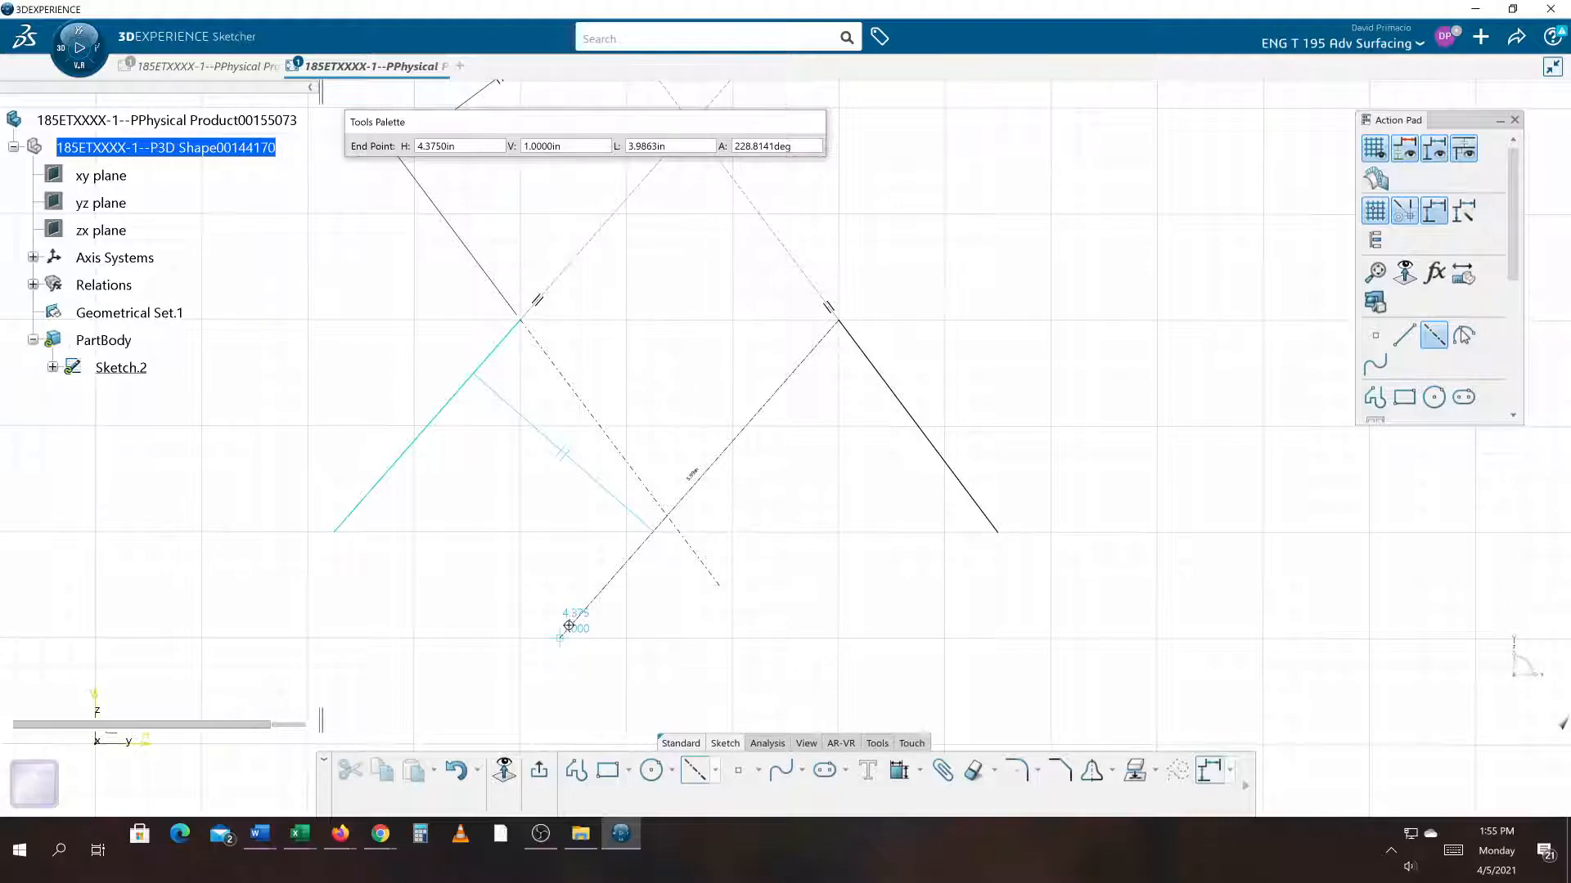
left_click(569, 626)
middle_click_drag(912, 620, 911, 627)
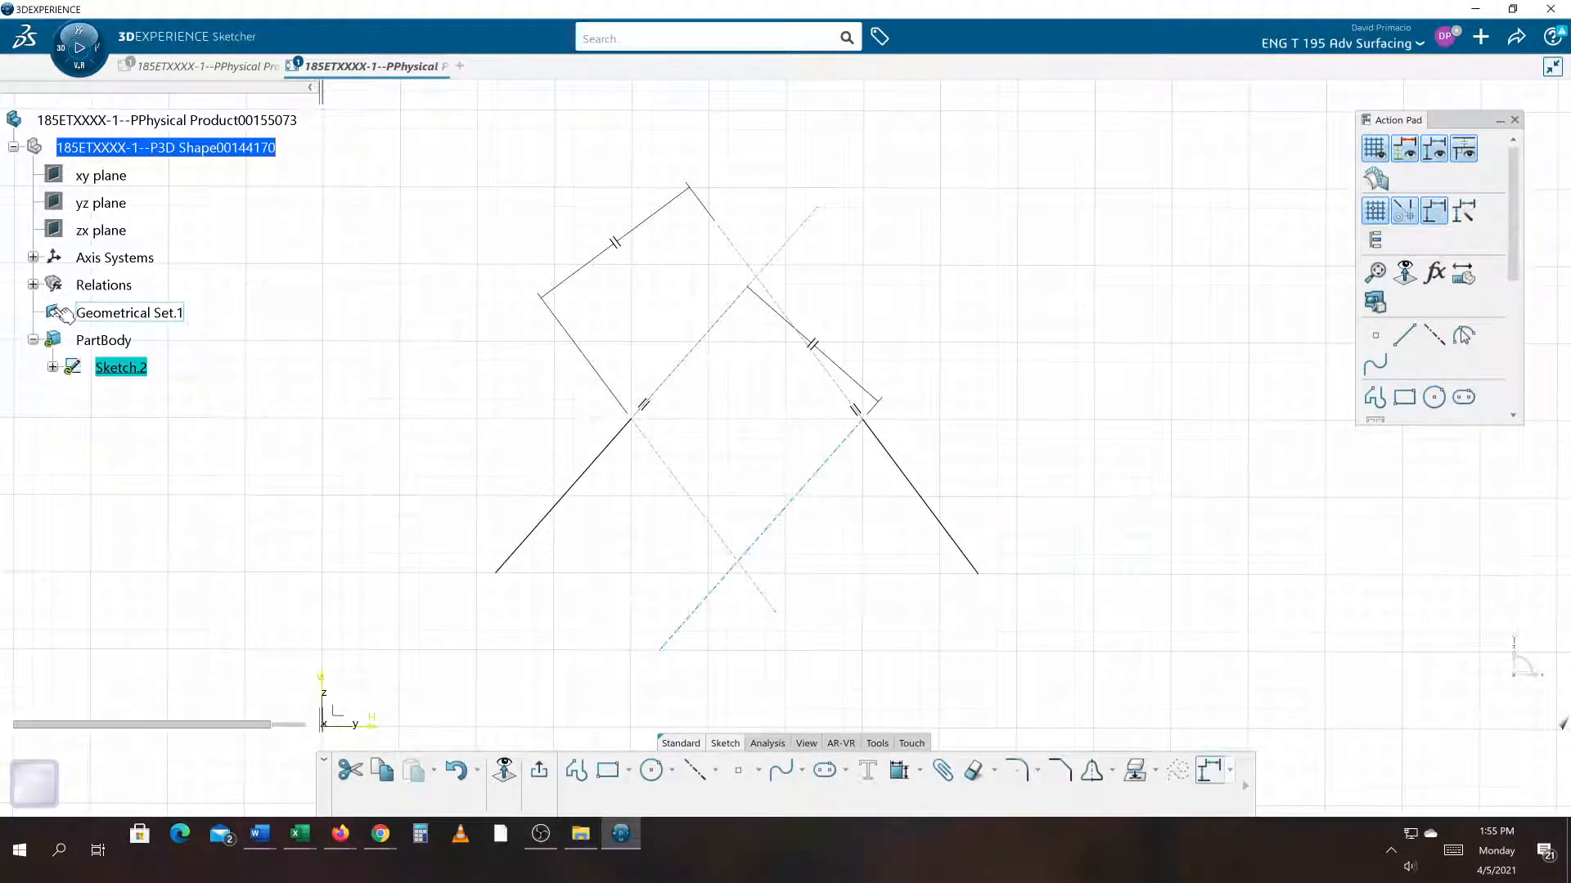
left_click(717, 334)
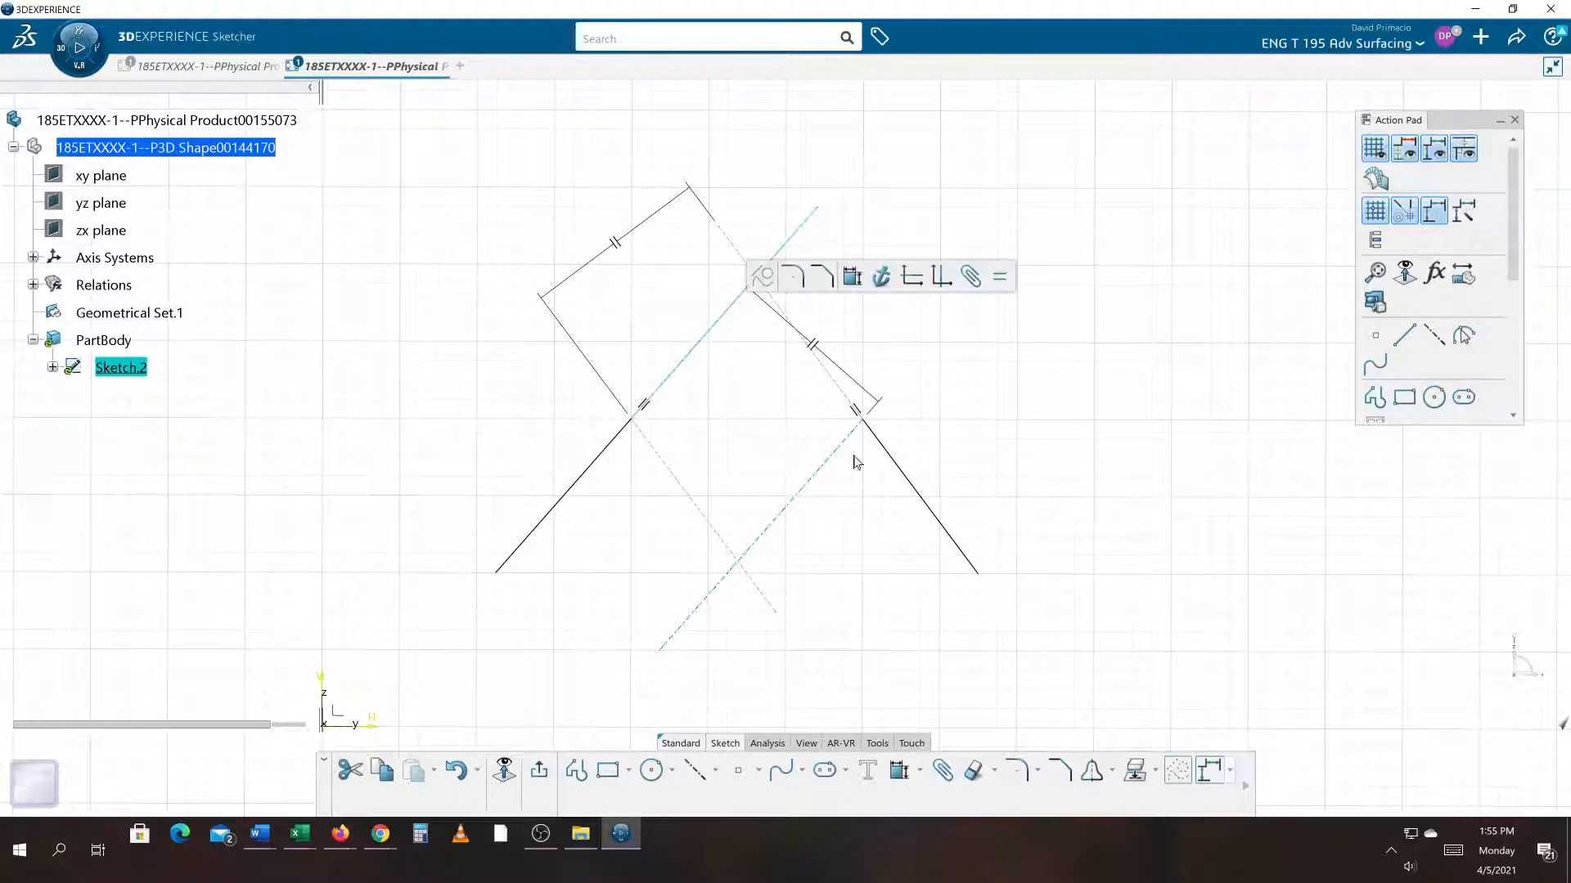
left_click(920, 771)
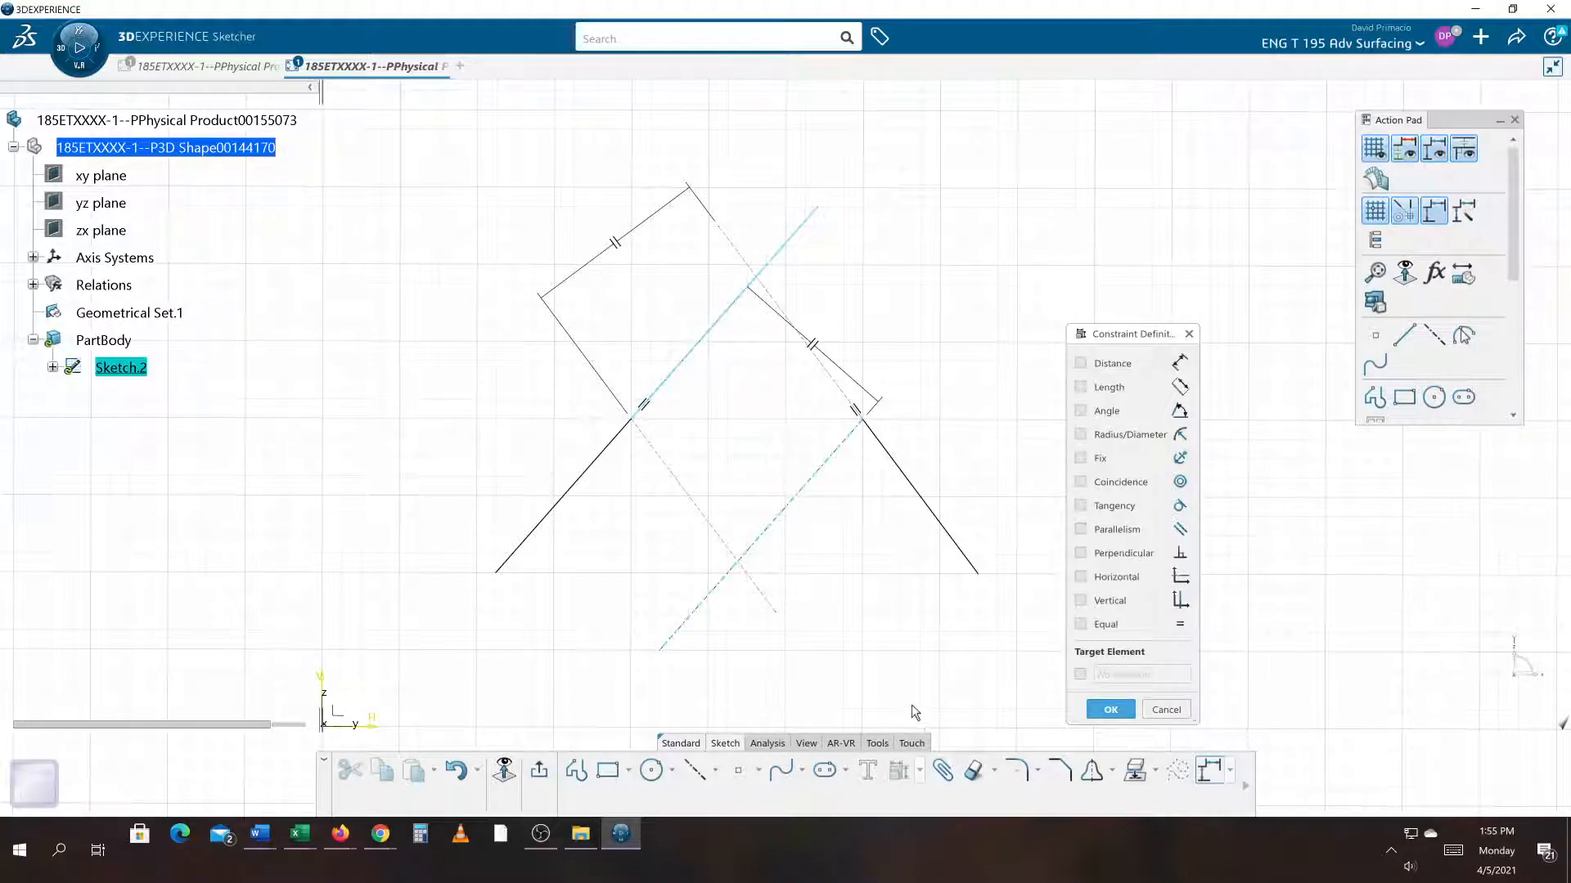
left_click(1166, 709)
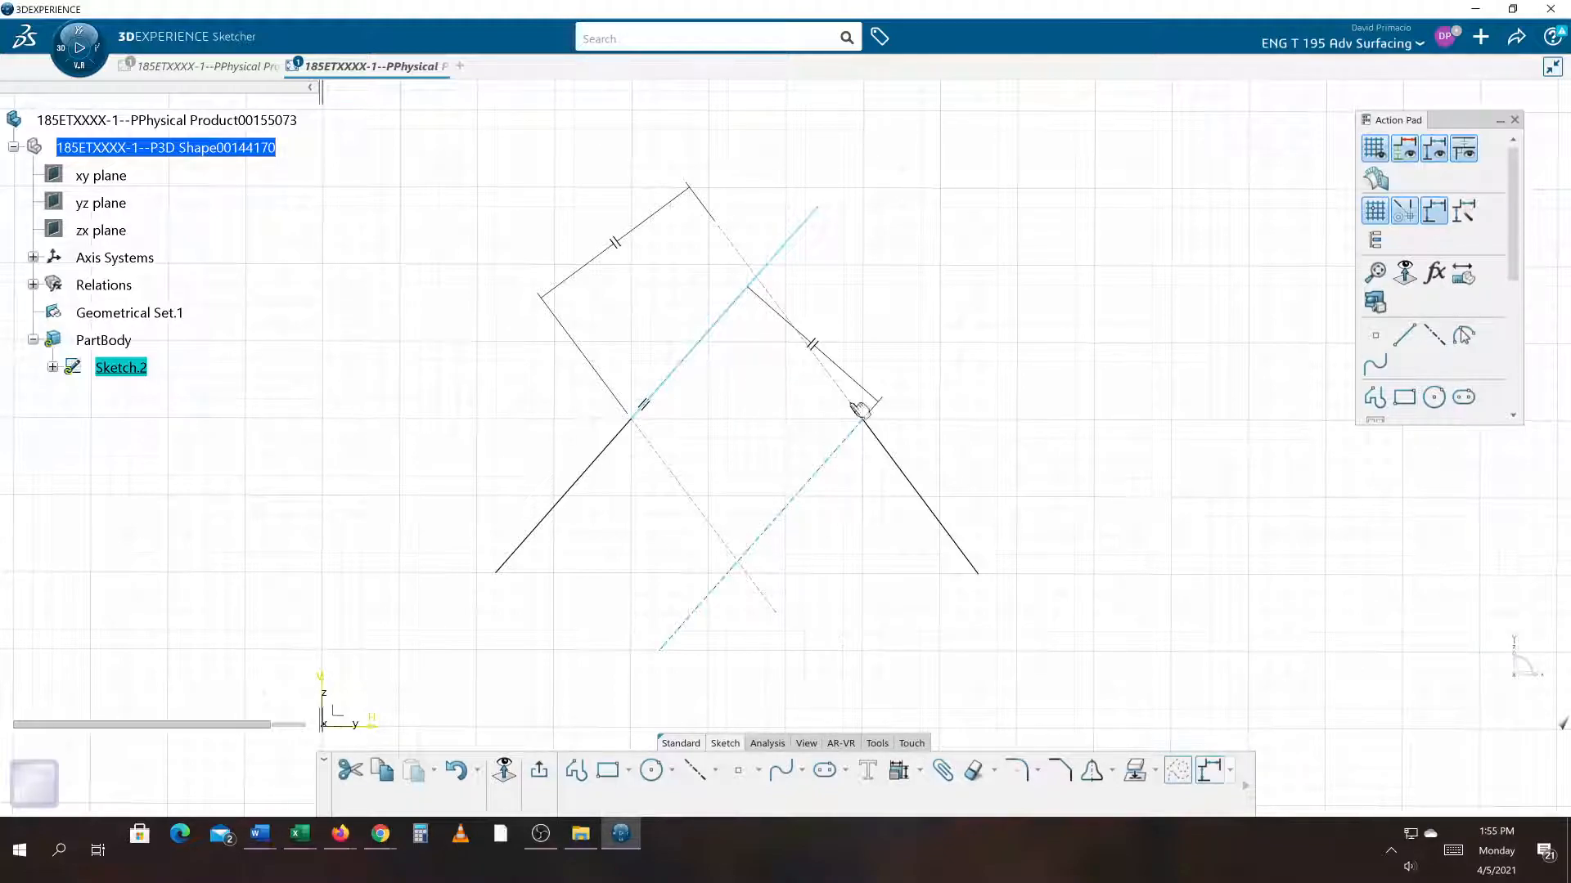
Move the parallelism symbol of the left line's upper extension and the right lower axis outward to the upper right, clear of the geometry.
left_click_drag(862, 396, 1019, 196)
mouse_move(1108, 543)
middle_mouse_down()
mouse_move(1114, 572)
mouse_move(1099, 543)
middle_mouse_up()
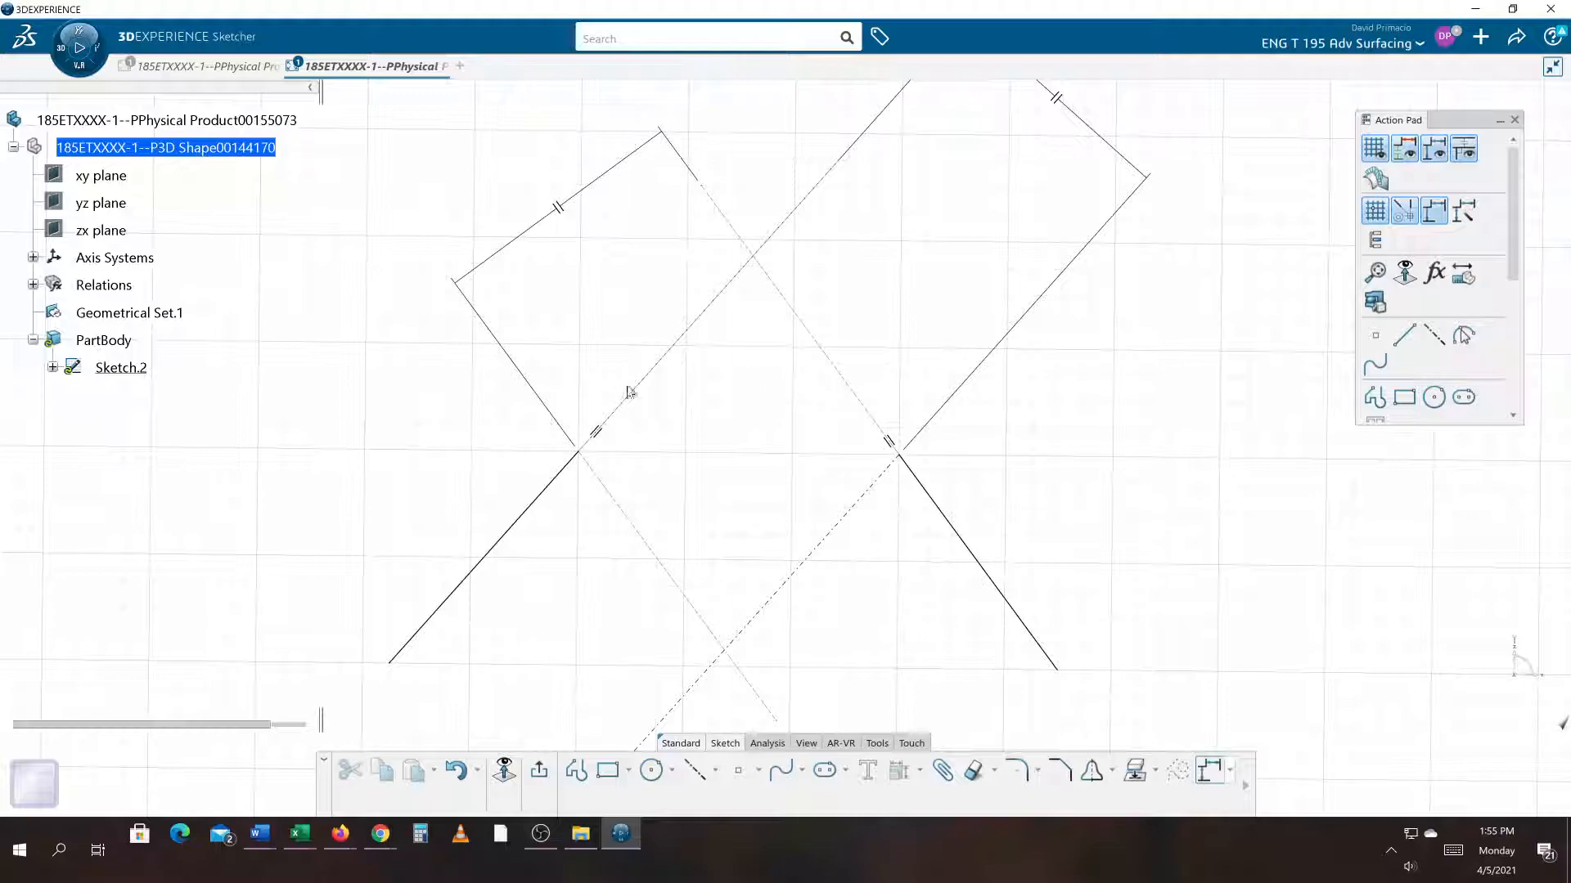
Sketch a horizontal axis joining the upper endpoints of the left and right sloping lines.
mouse_move(450, 637)
middle_mouse_down()
mouse_move(442, 625)
mouse_move(459, 638)
middle_mouse_up()
middle_click_drag(789, 634, 788, 642)
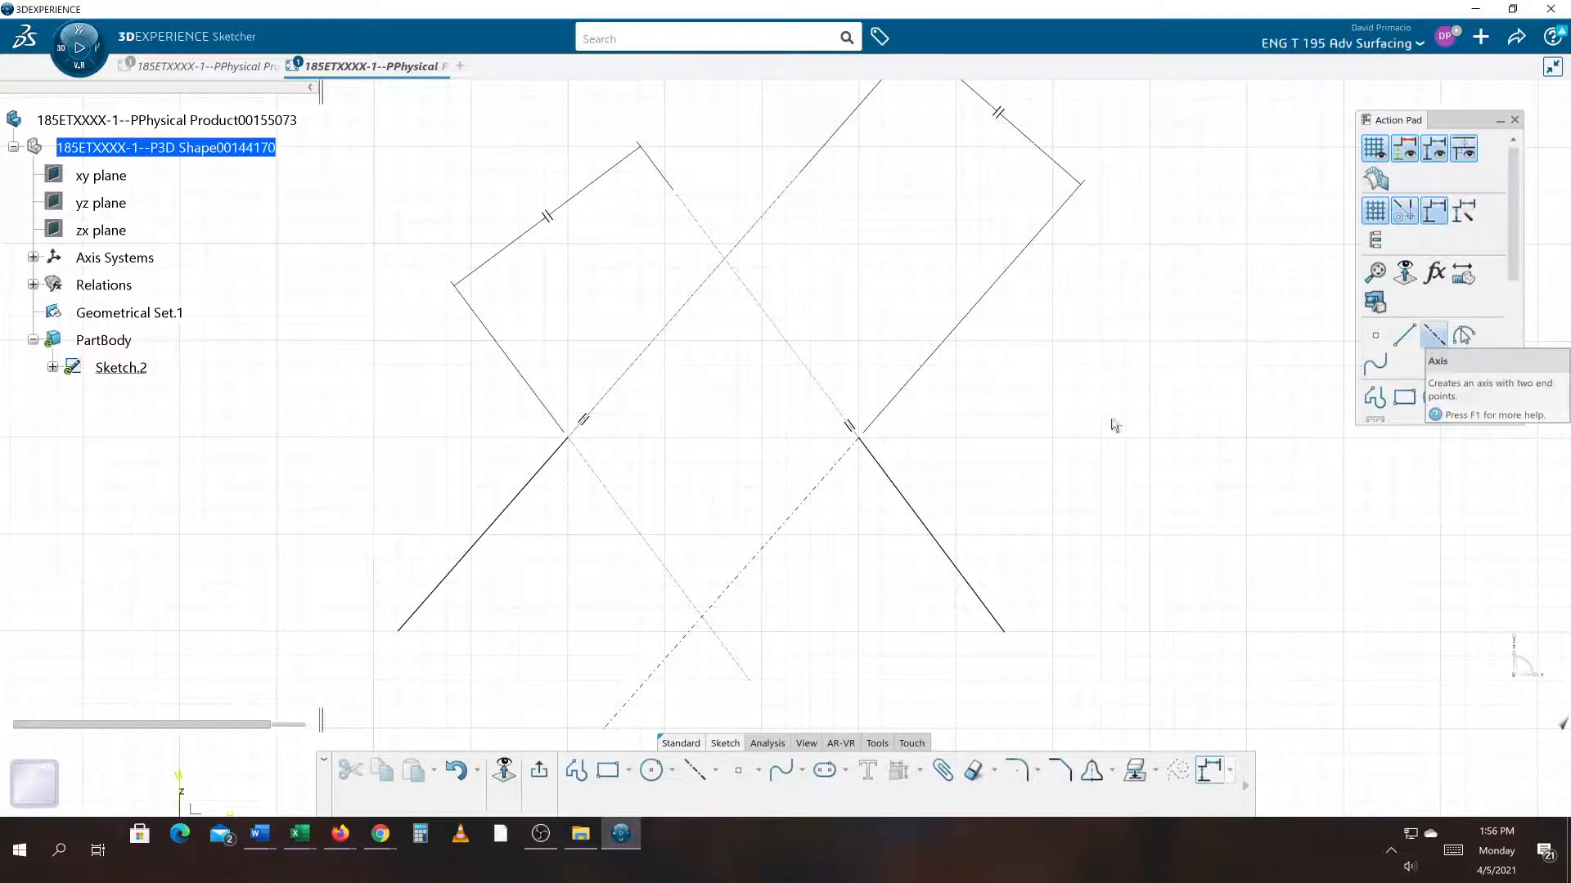
left_click(573, 441)
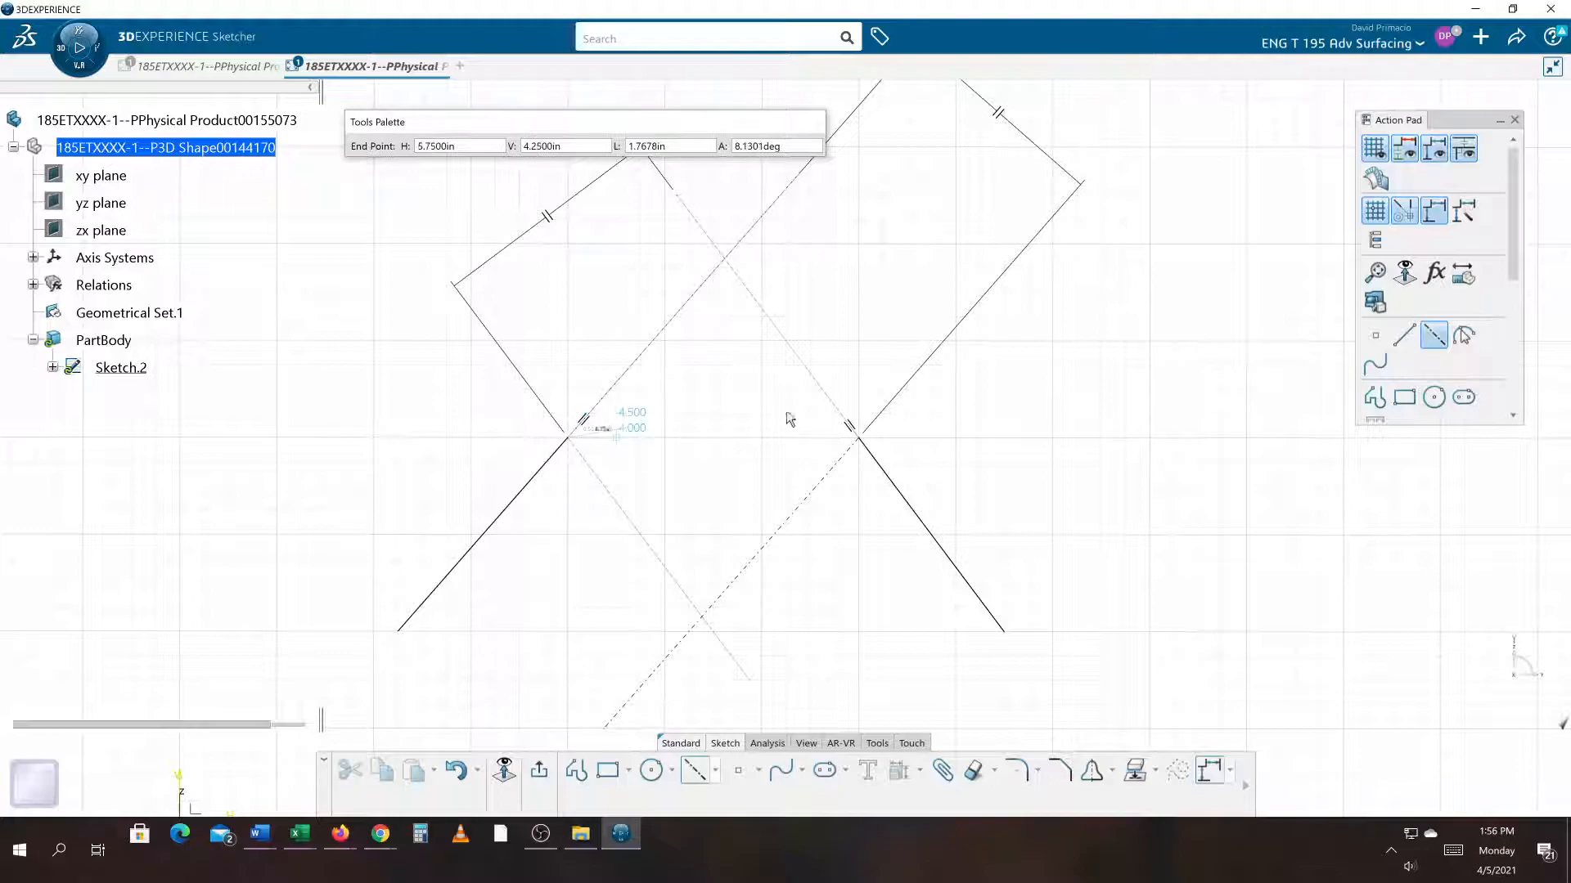
left_click(859, 438)
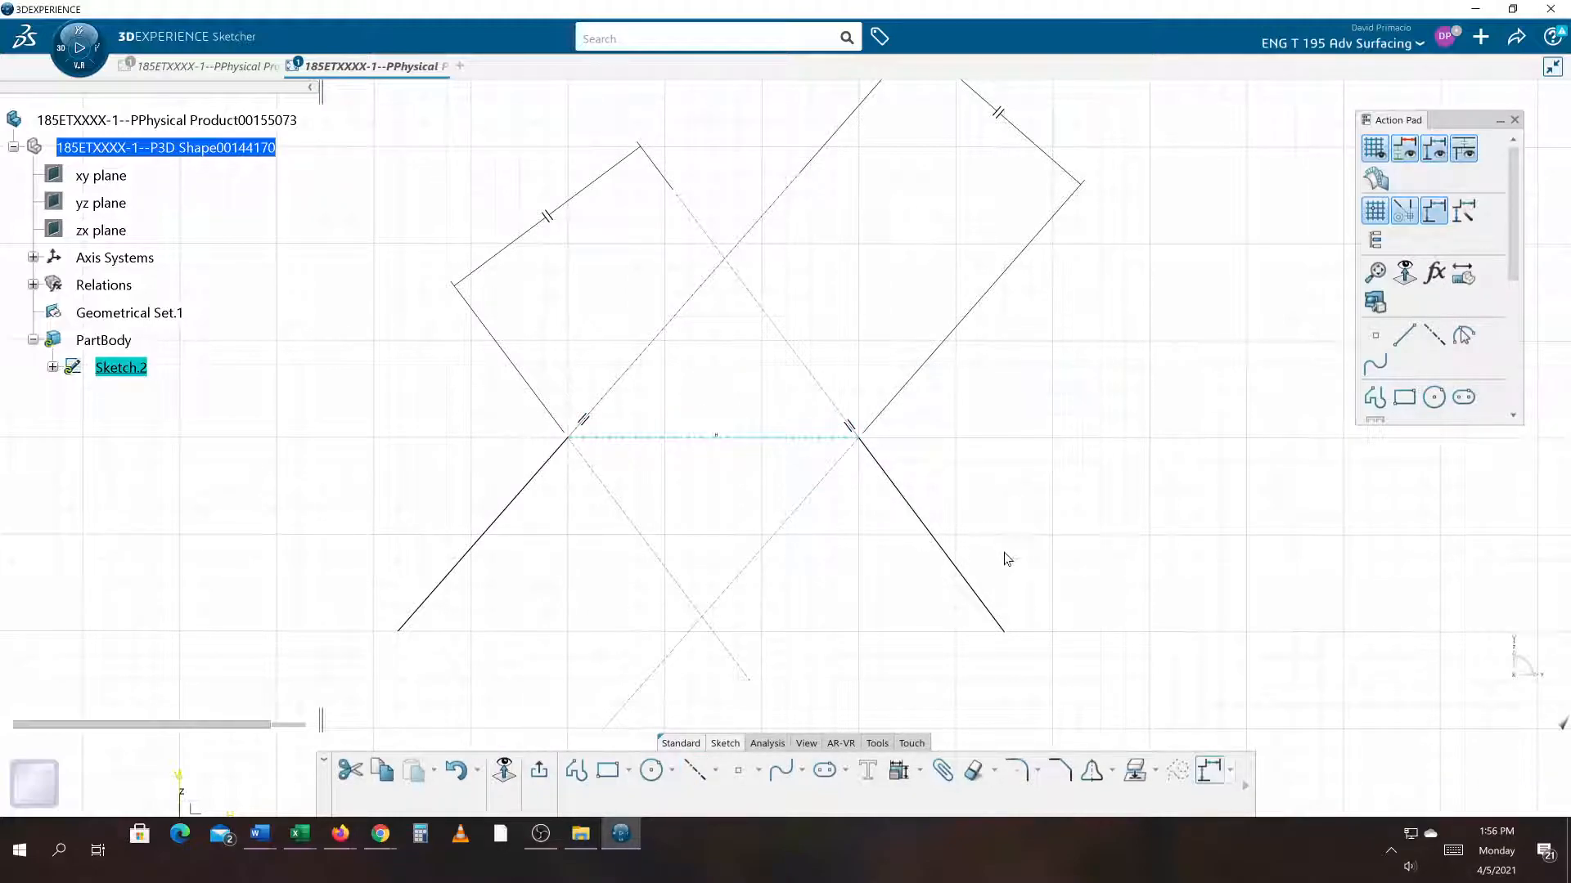
Sketch an axis about 3.70 in long between the lower and upper crossings of the parallel construction axes.
left_click(1433, 337)
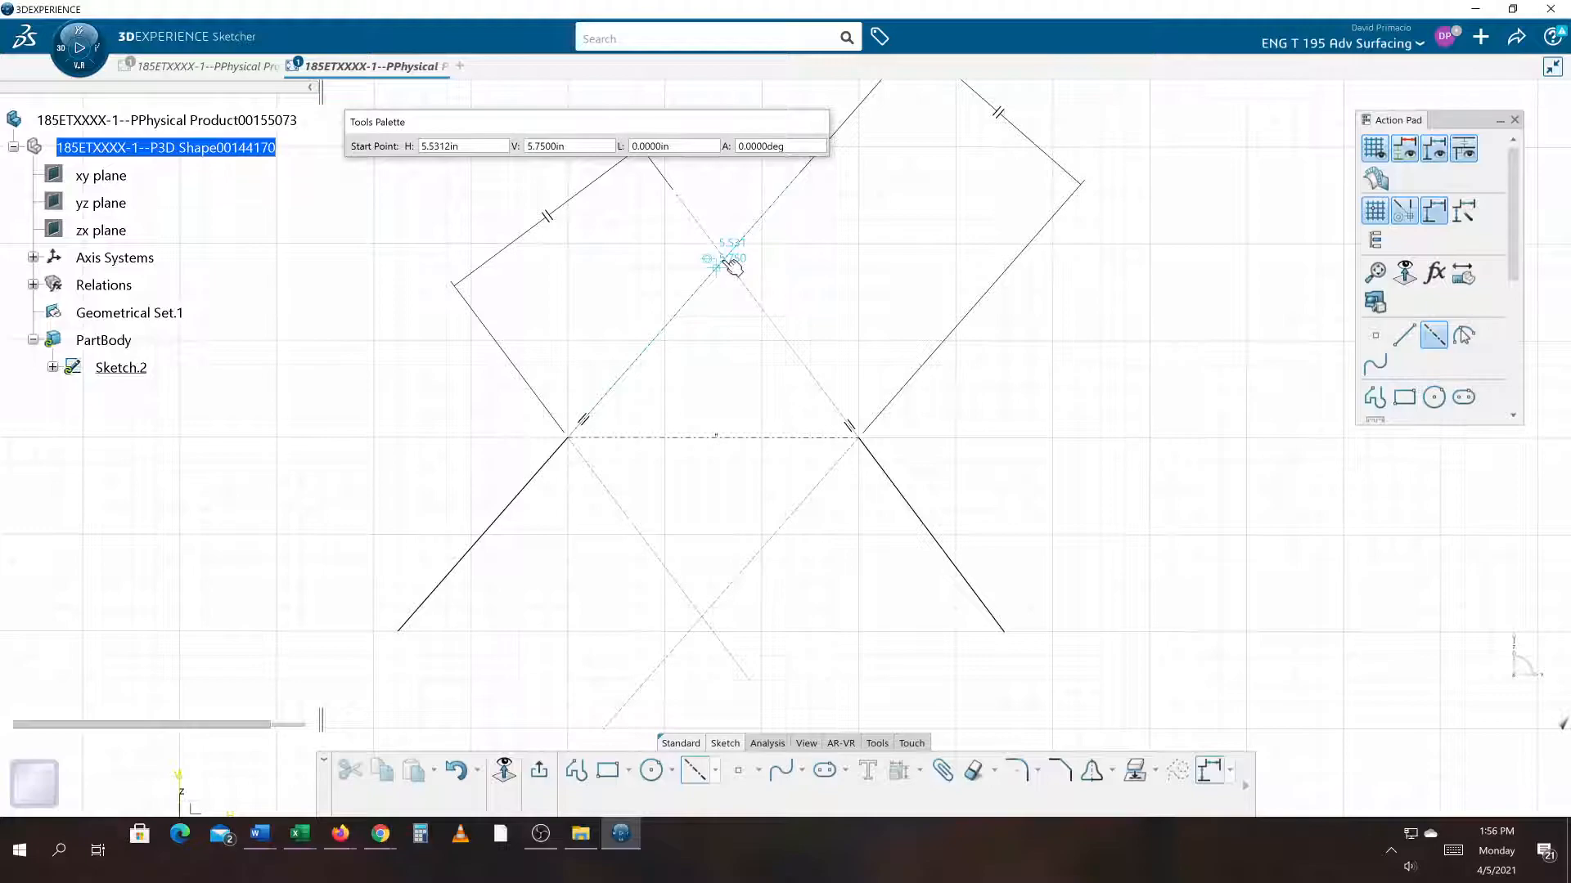
mouse_move(725, 263)
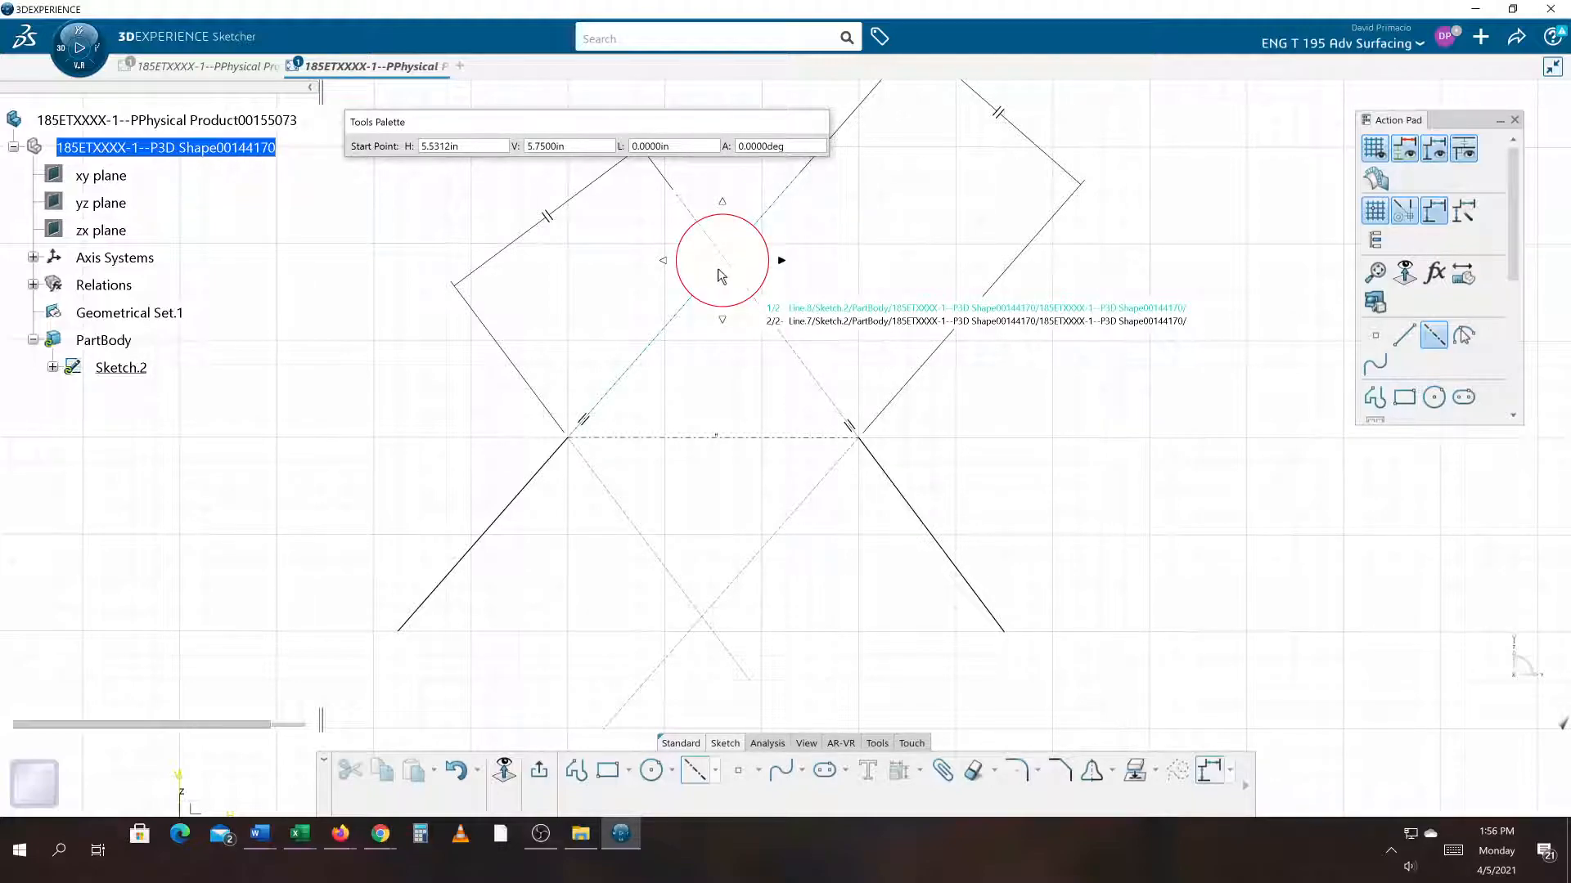
mouse_move(705, 620)
left_click(704, 619)
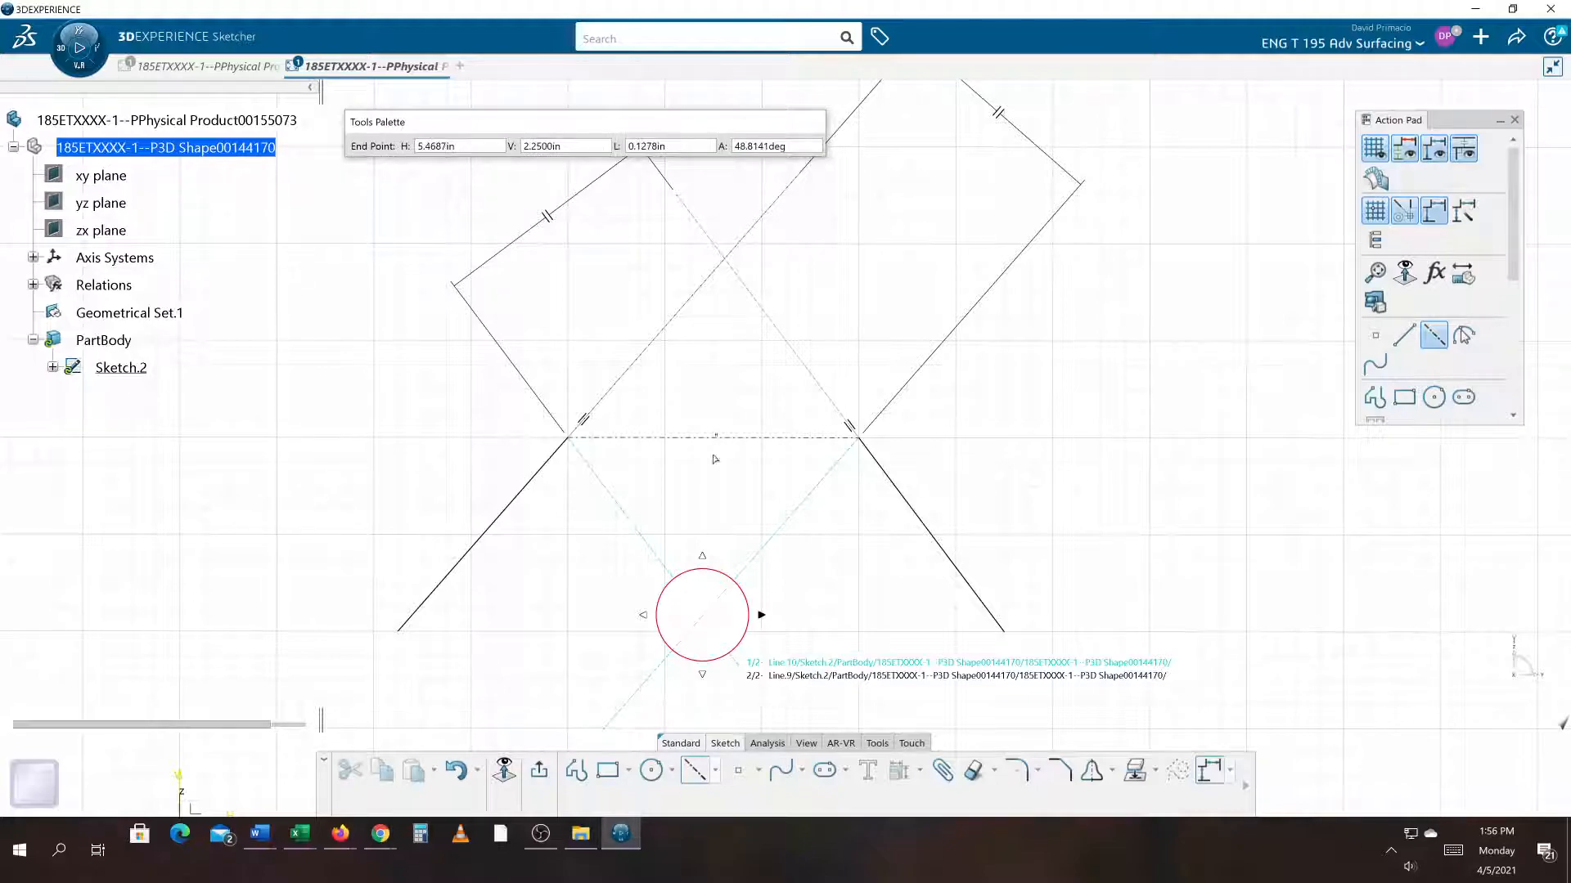
left_click(729, 262)
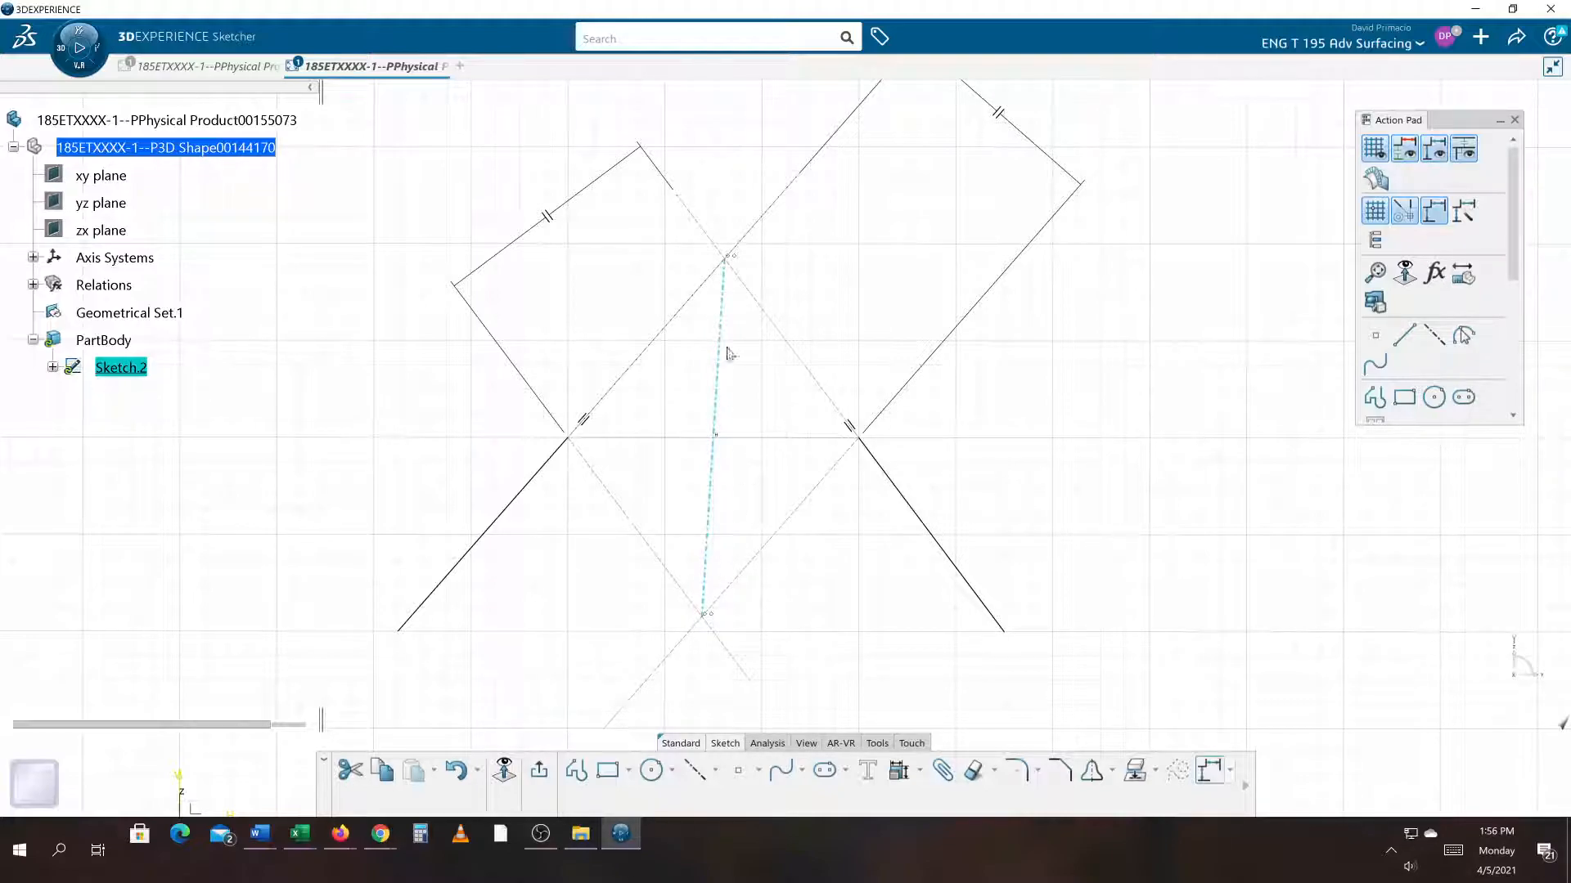
middle_click_drag(551, 603, 576, 417, "ctrl")
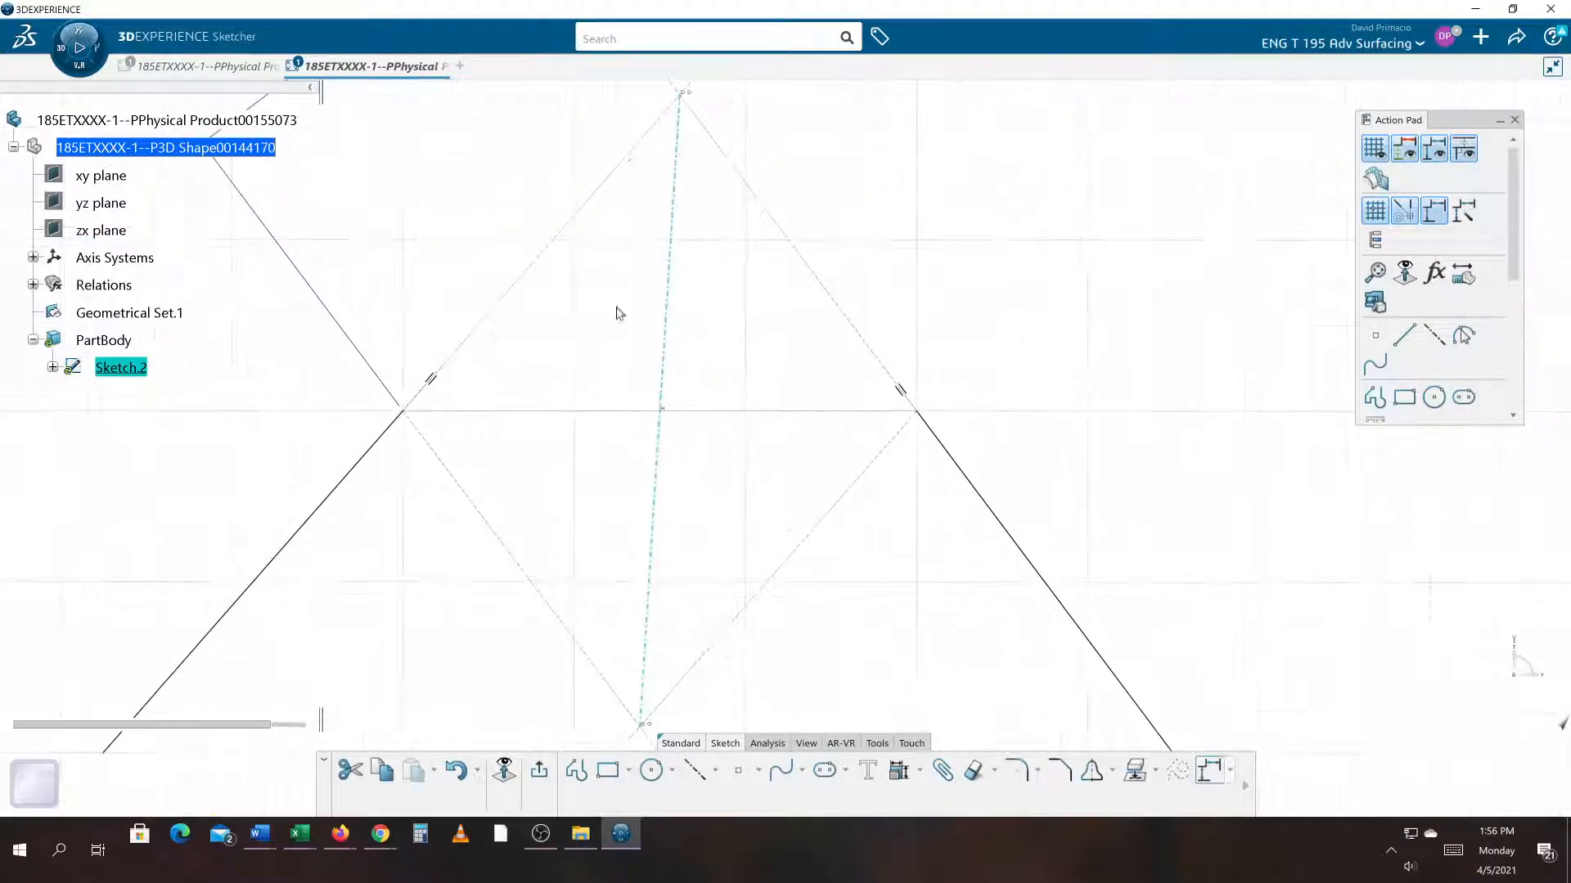
mouse_move(803, 358)
middle_mouse_down()
mouse_move(849, 358)
mouse_move(851, 378)
middle_mouse_up()
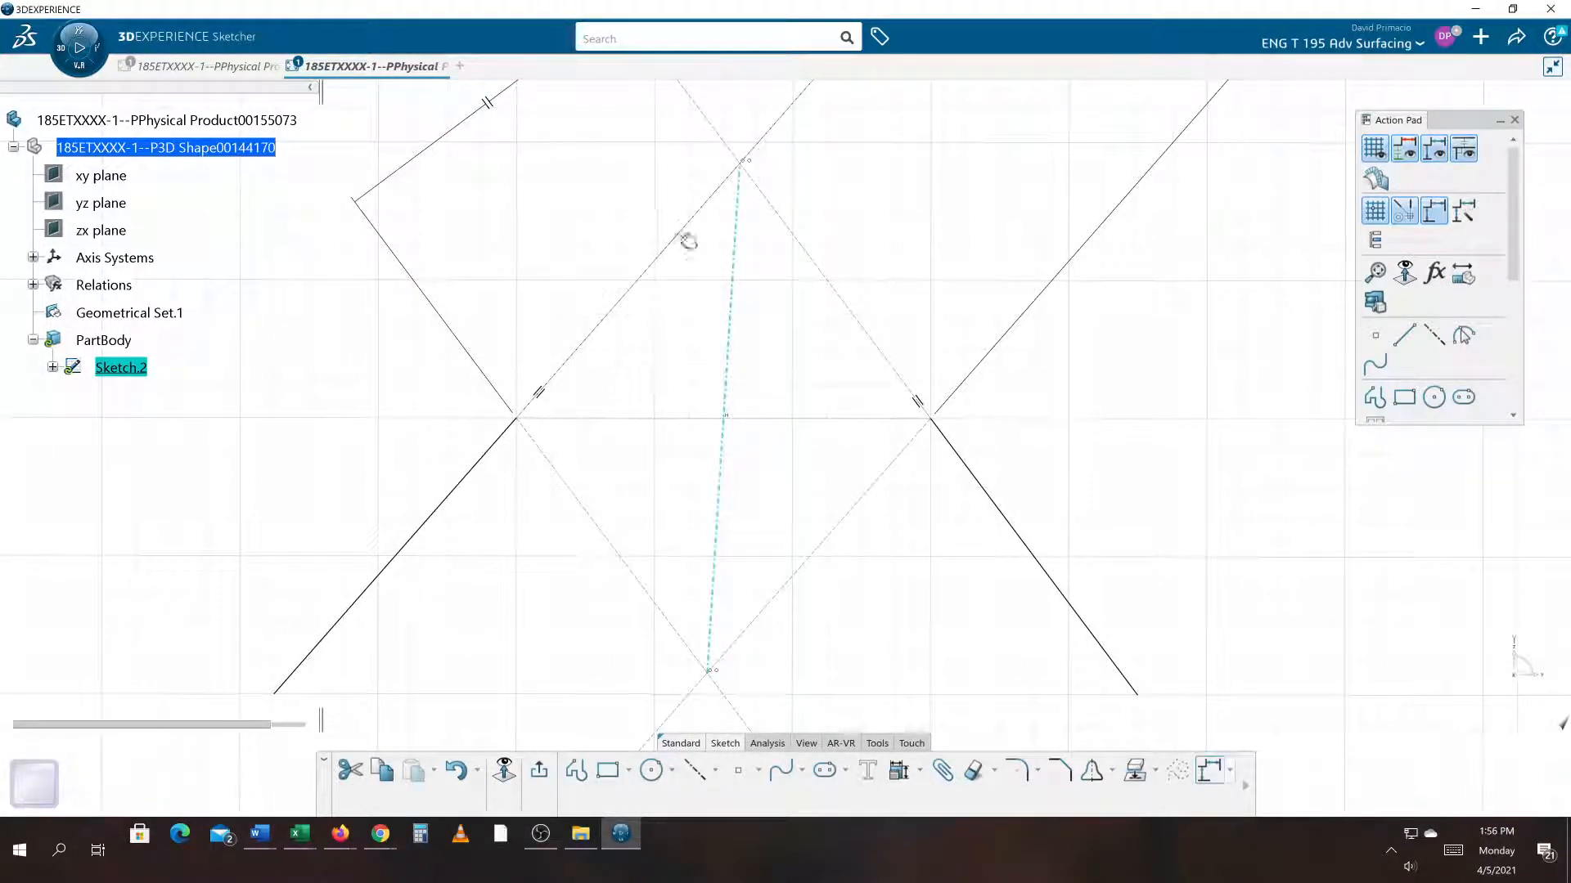
left_click(906, 636)
mouse_move(905, 629)
middle_mouse_down()
mouse_move(869, 603)
mouse_move(867, 631)
middle_mouse_up()
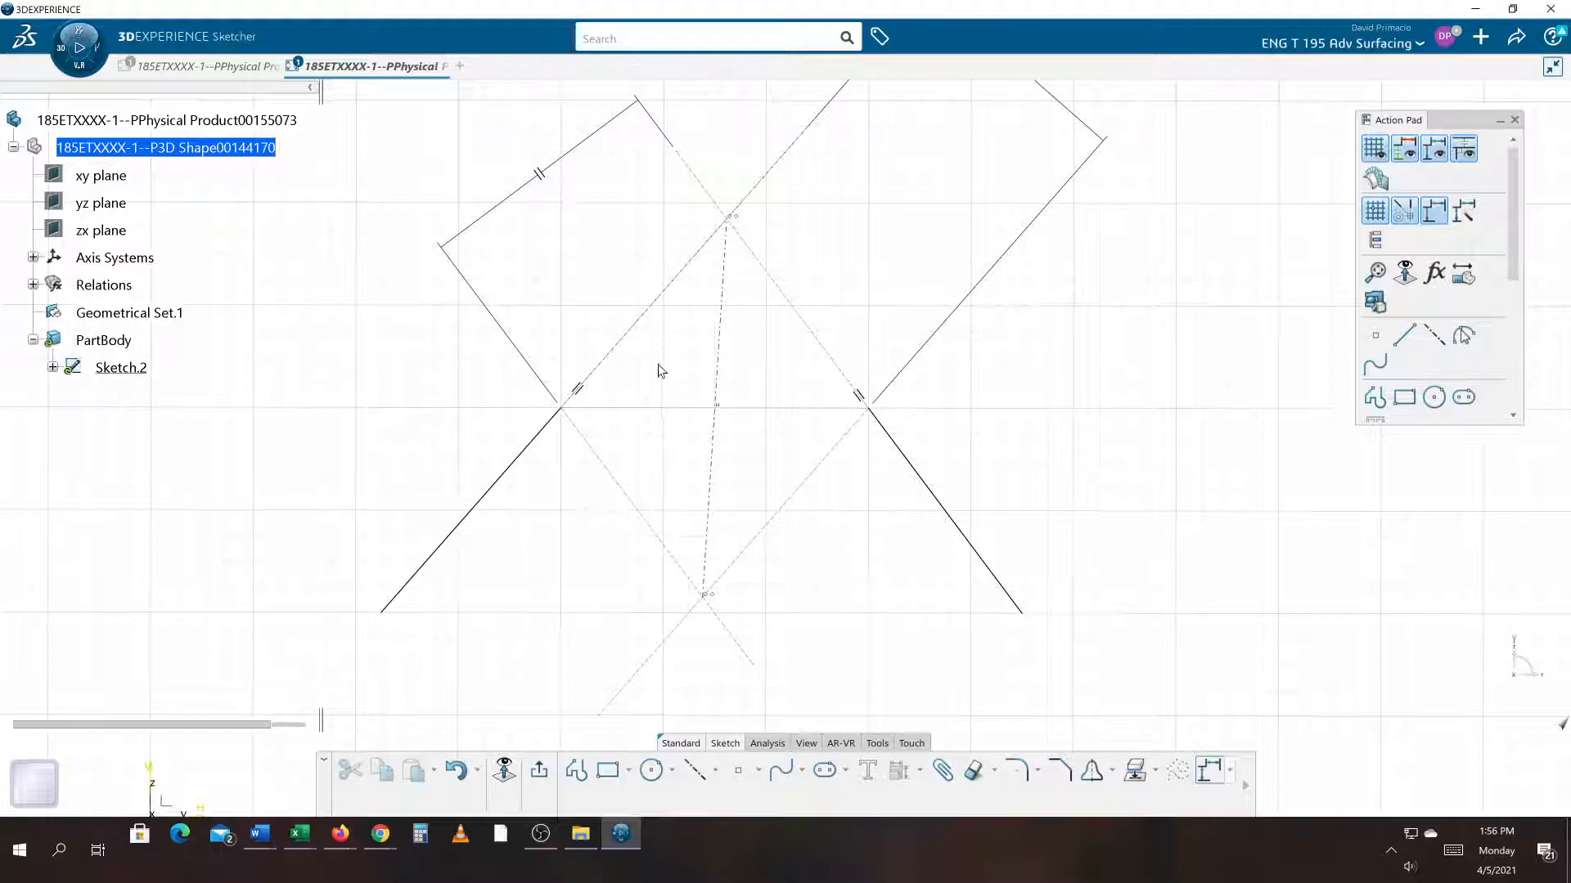
middle_click_drag(518, 550, 574, 613)
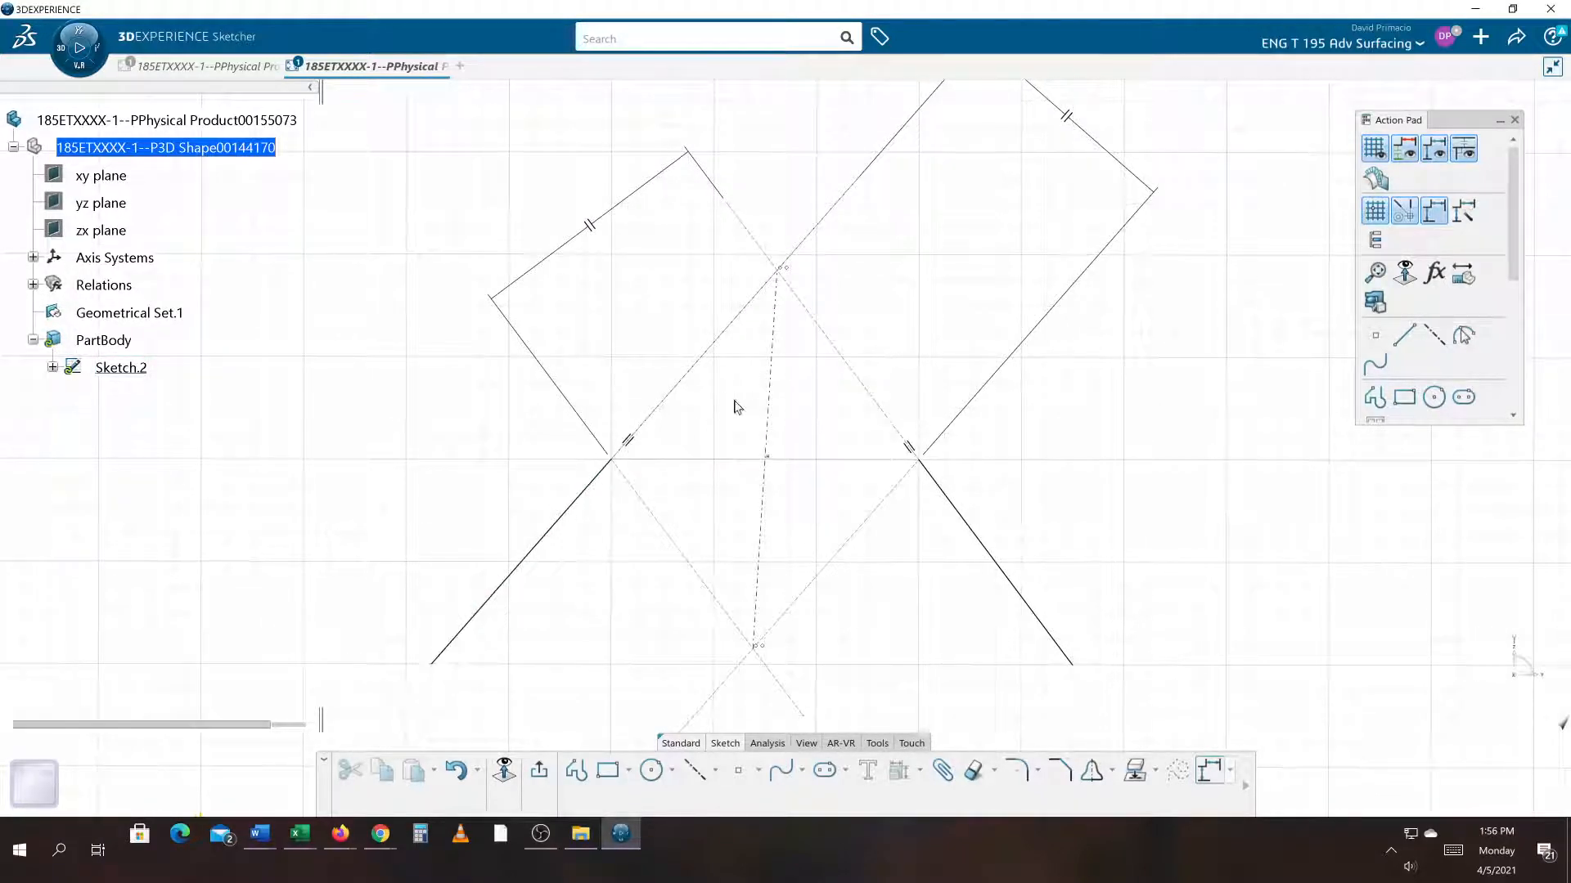
mouse_move(837, 523)
middle_mouse_down()
mouse_move(804, 498)
mouse_move(855, 577)
middle_mouse_up()
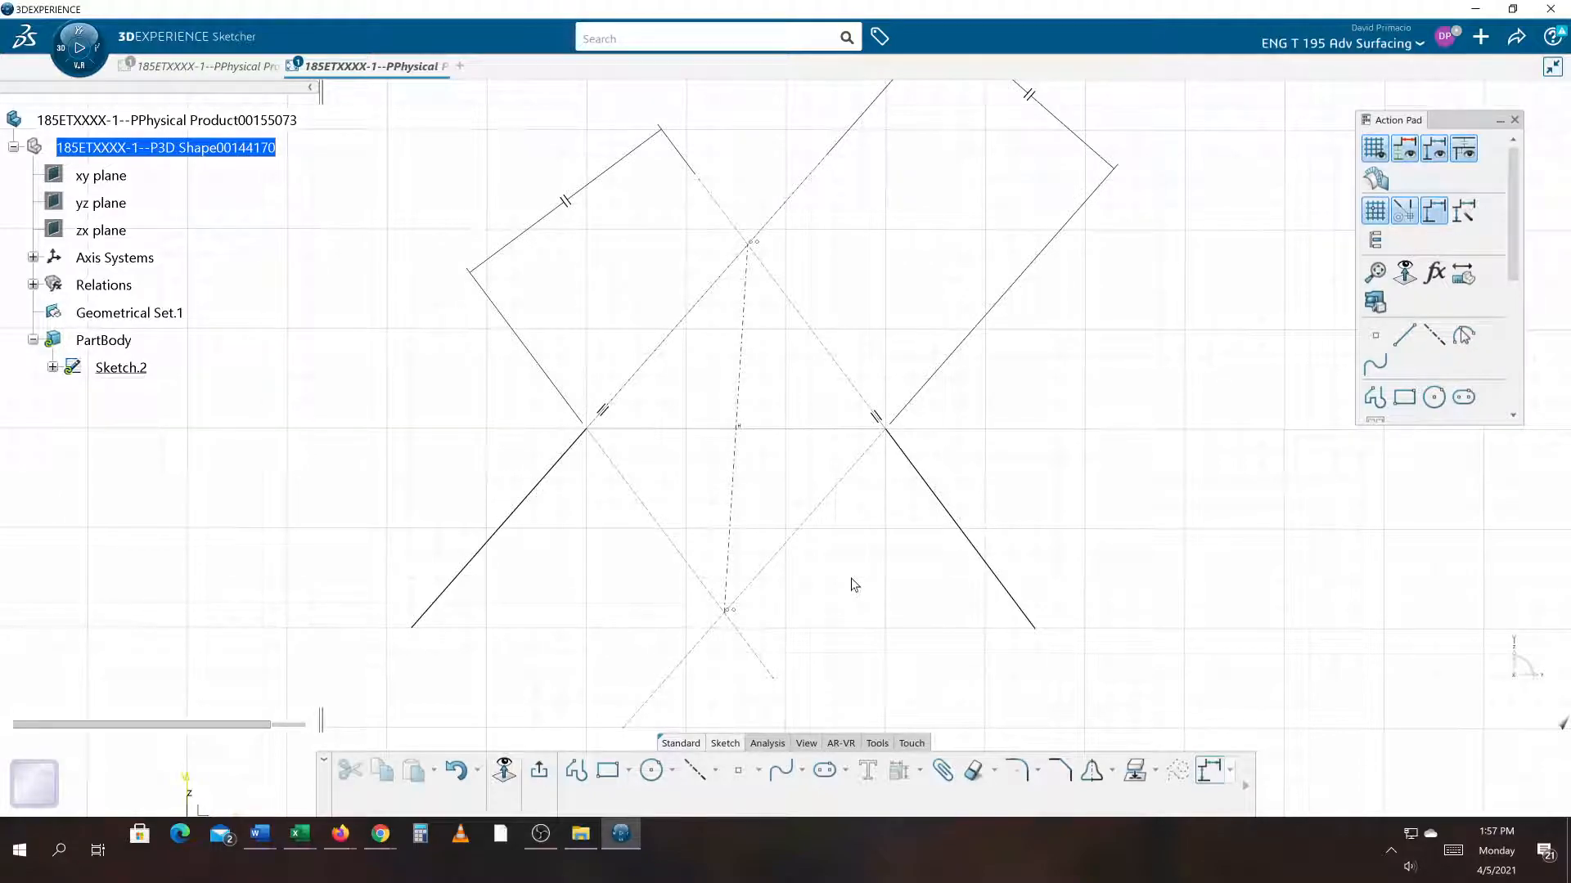
middle_click_drag(848, 582, 870, 592)
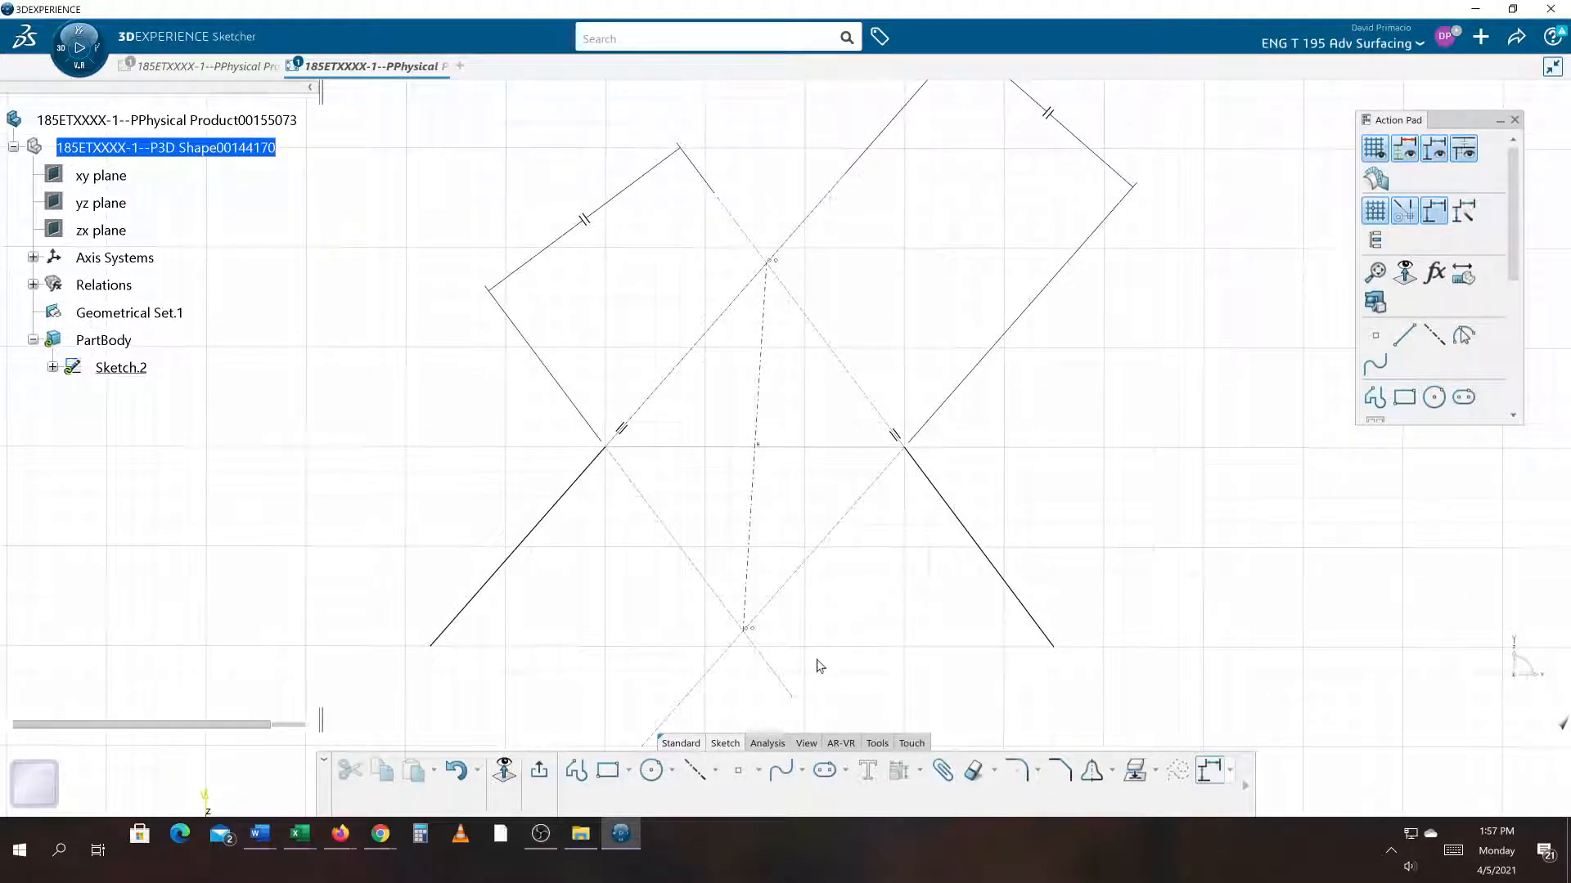
Place three equidistant points along the near-vertical axis between the two crossings, with its lower endpoint as origin.
left_click(759, 770)
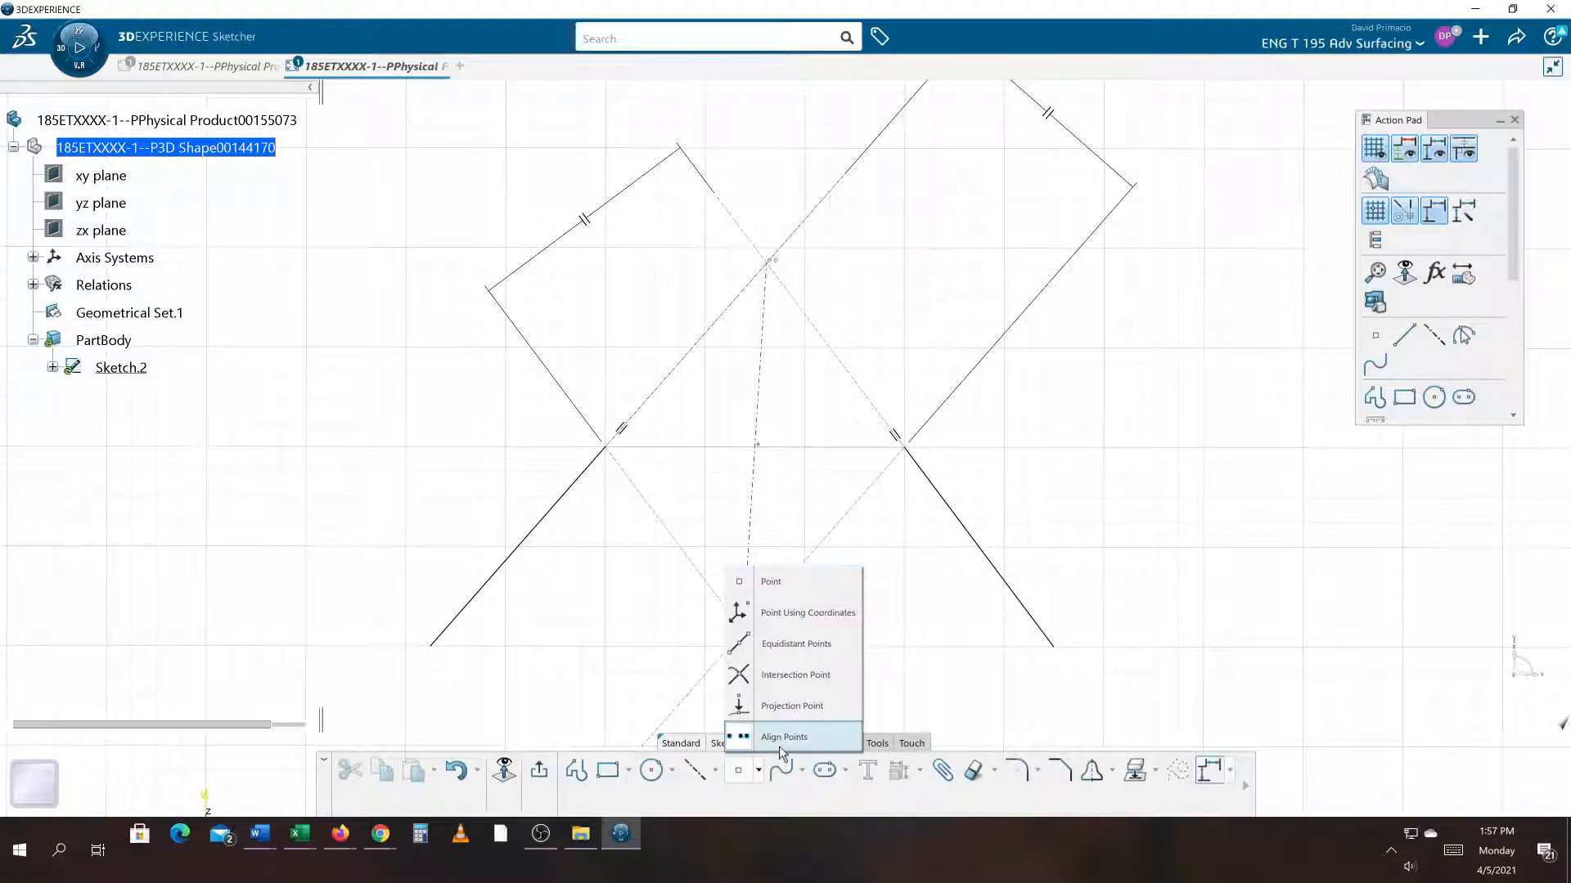
left_click(803, 650)
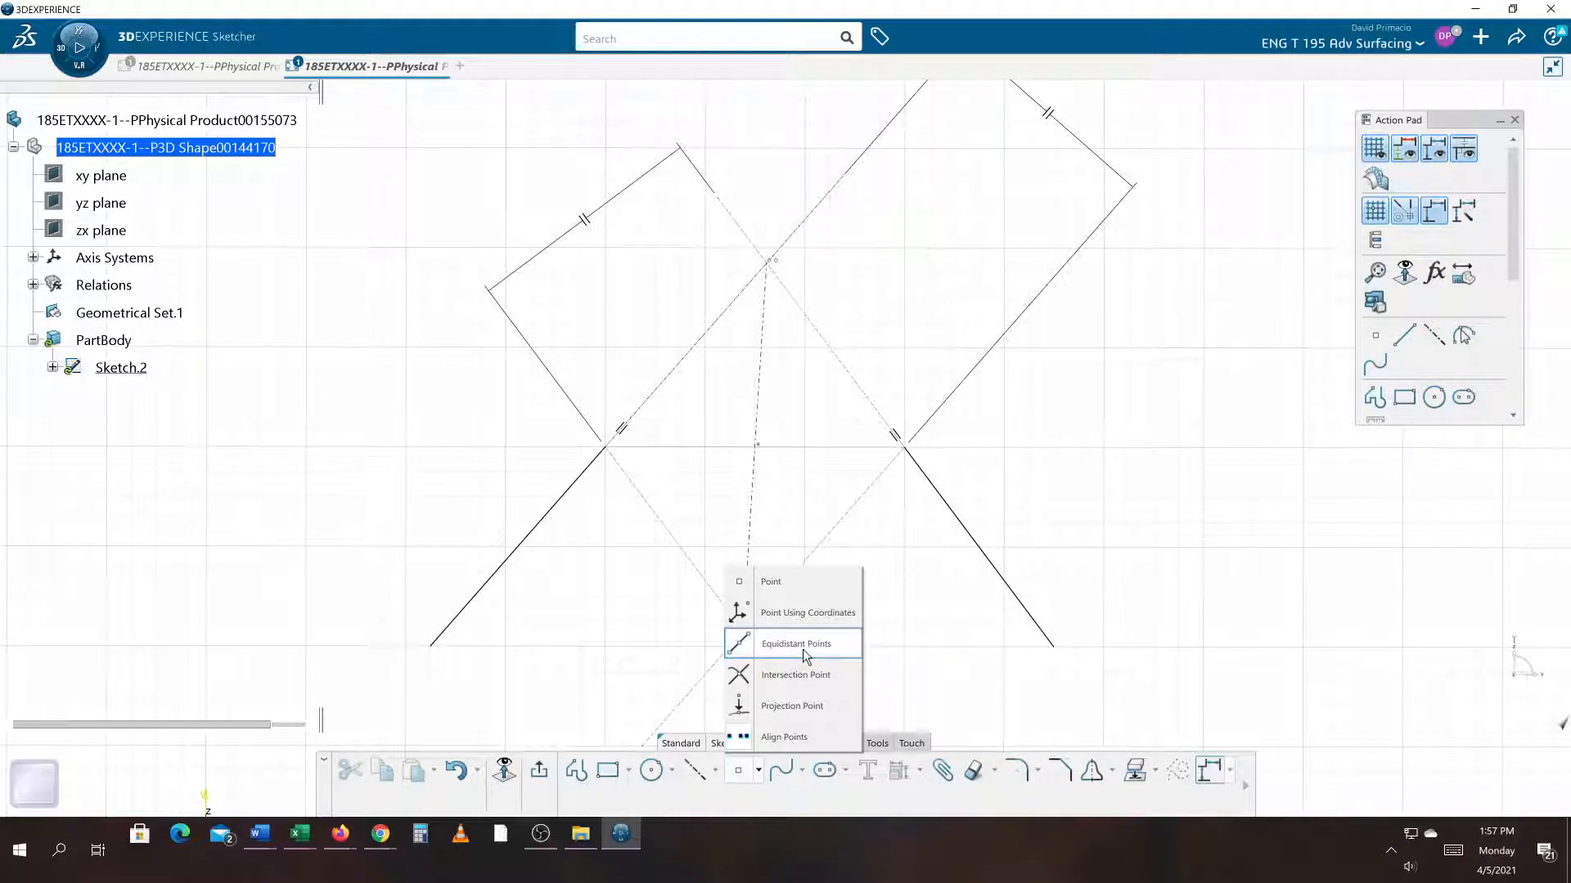
left_click(755, 532)
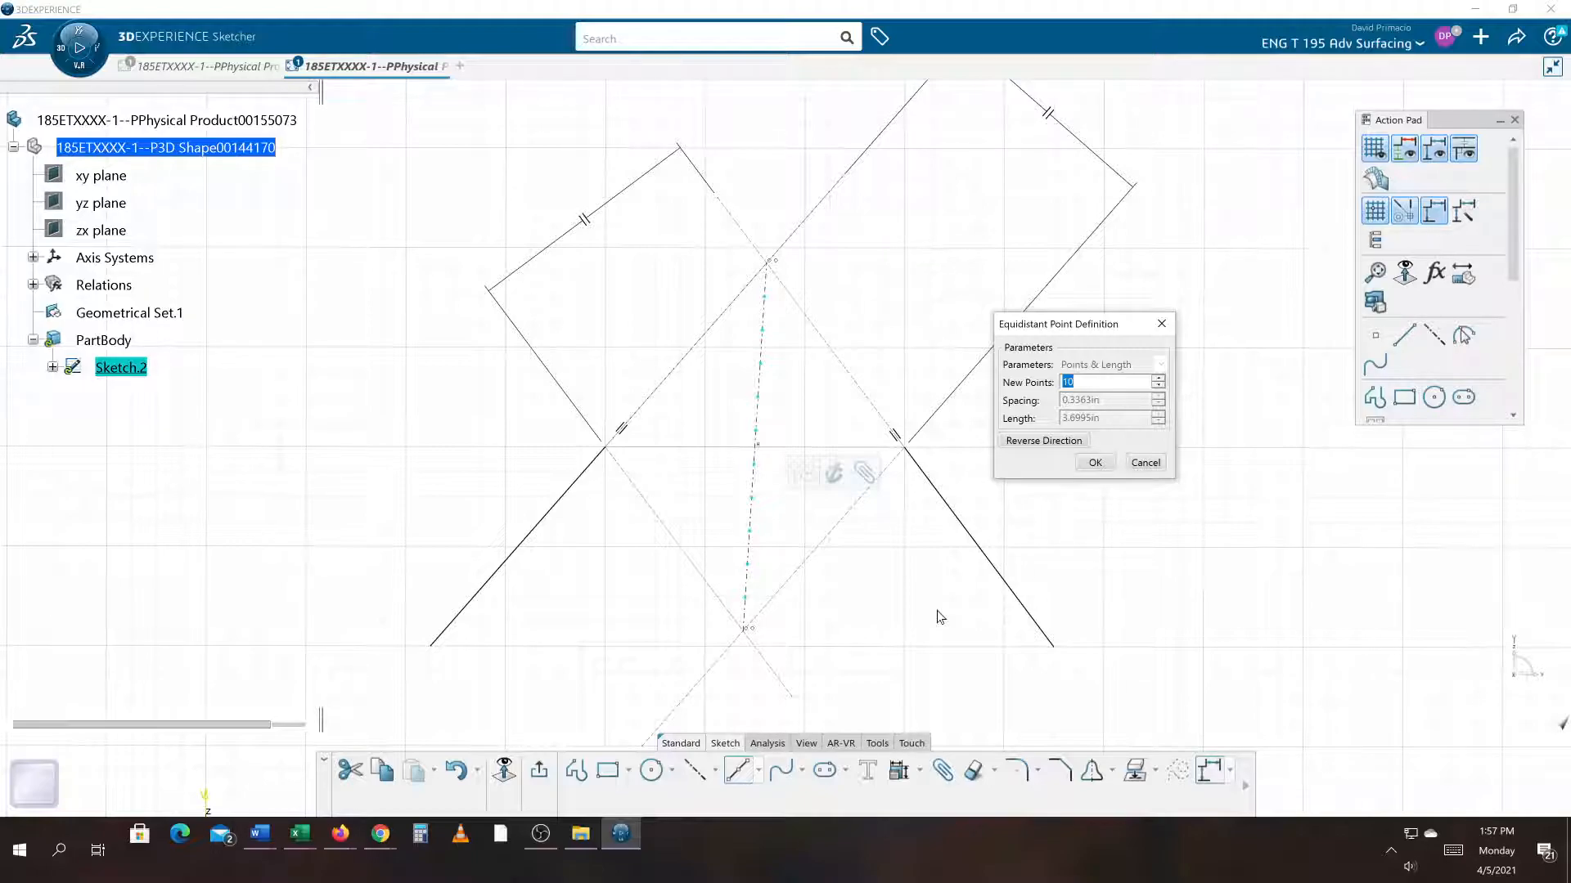
type("4")
key("Tab")
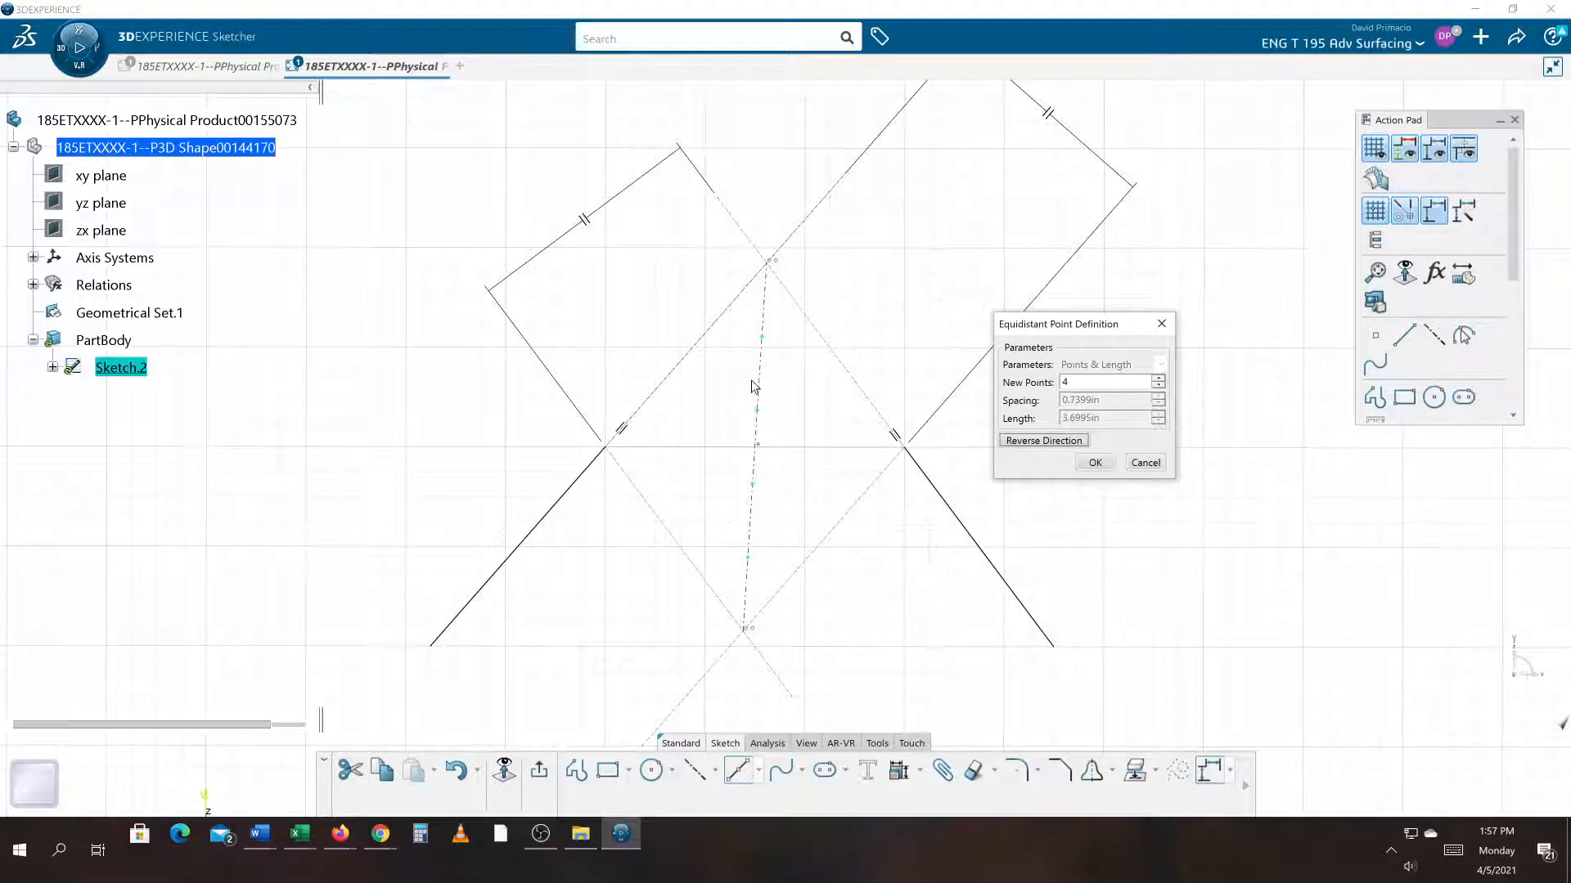
double_click(1066, 382)
key("Tab")
left_click(742, 635)
mouse_move(769, 271)
left_click(1095, 463)
middle_click_drag(884, 596, 890, 545)
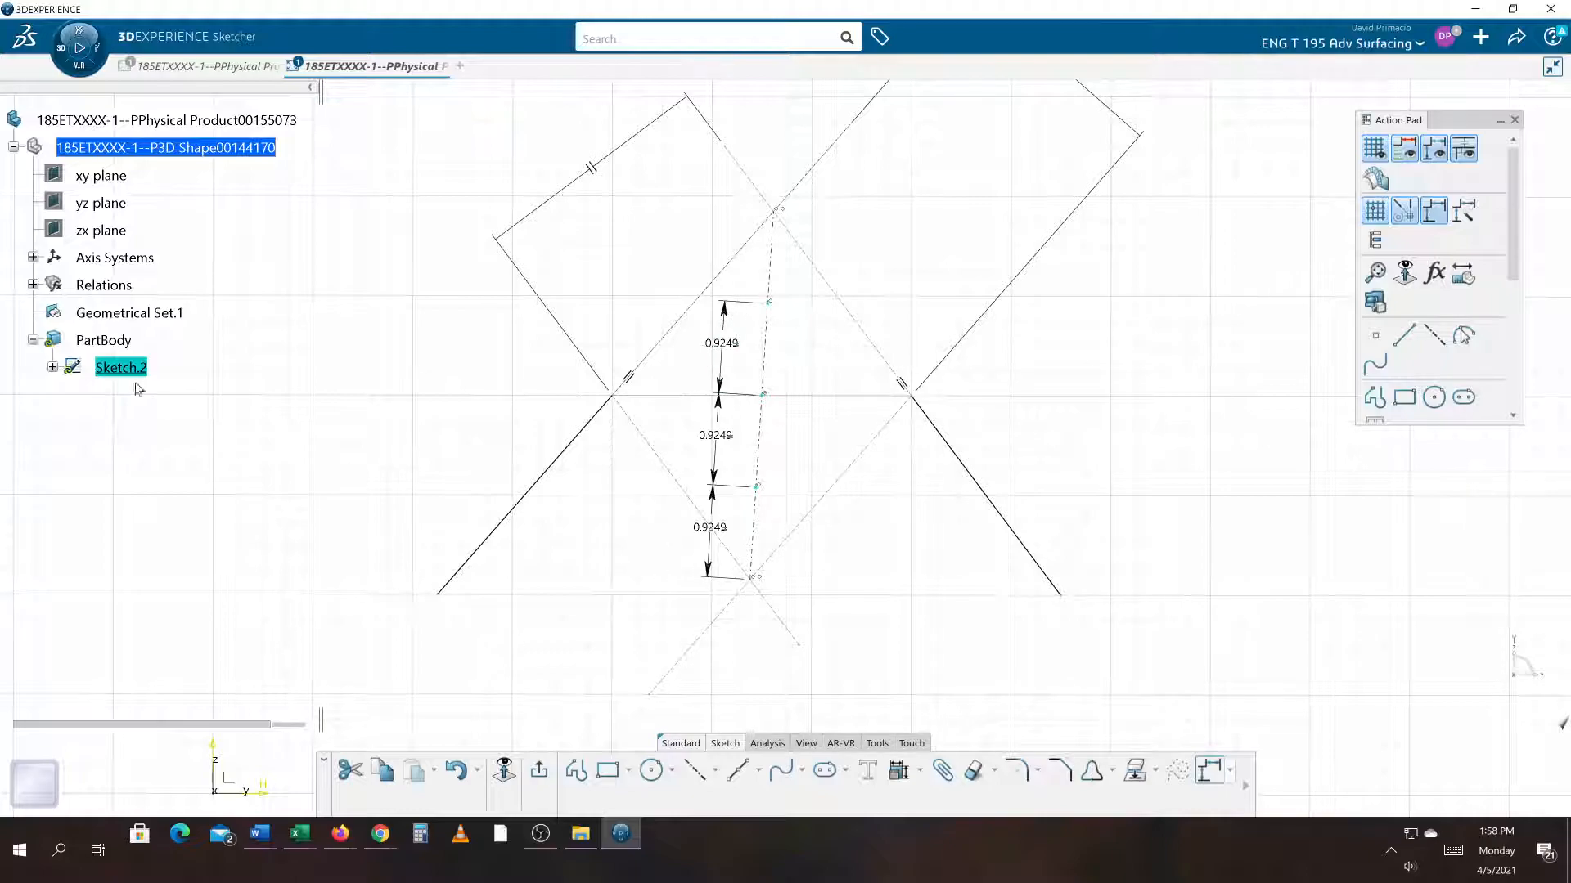
Hide the three offset constraints Offset.26, Offset.29 and Offset.31 that space the equidistant points.
left_click(52, 368)
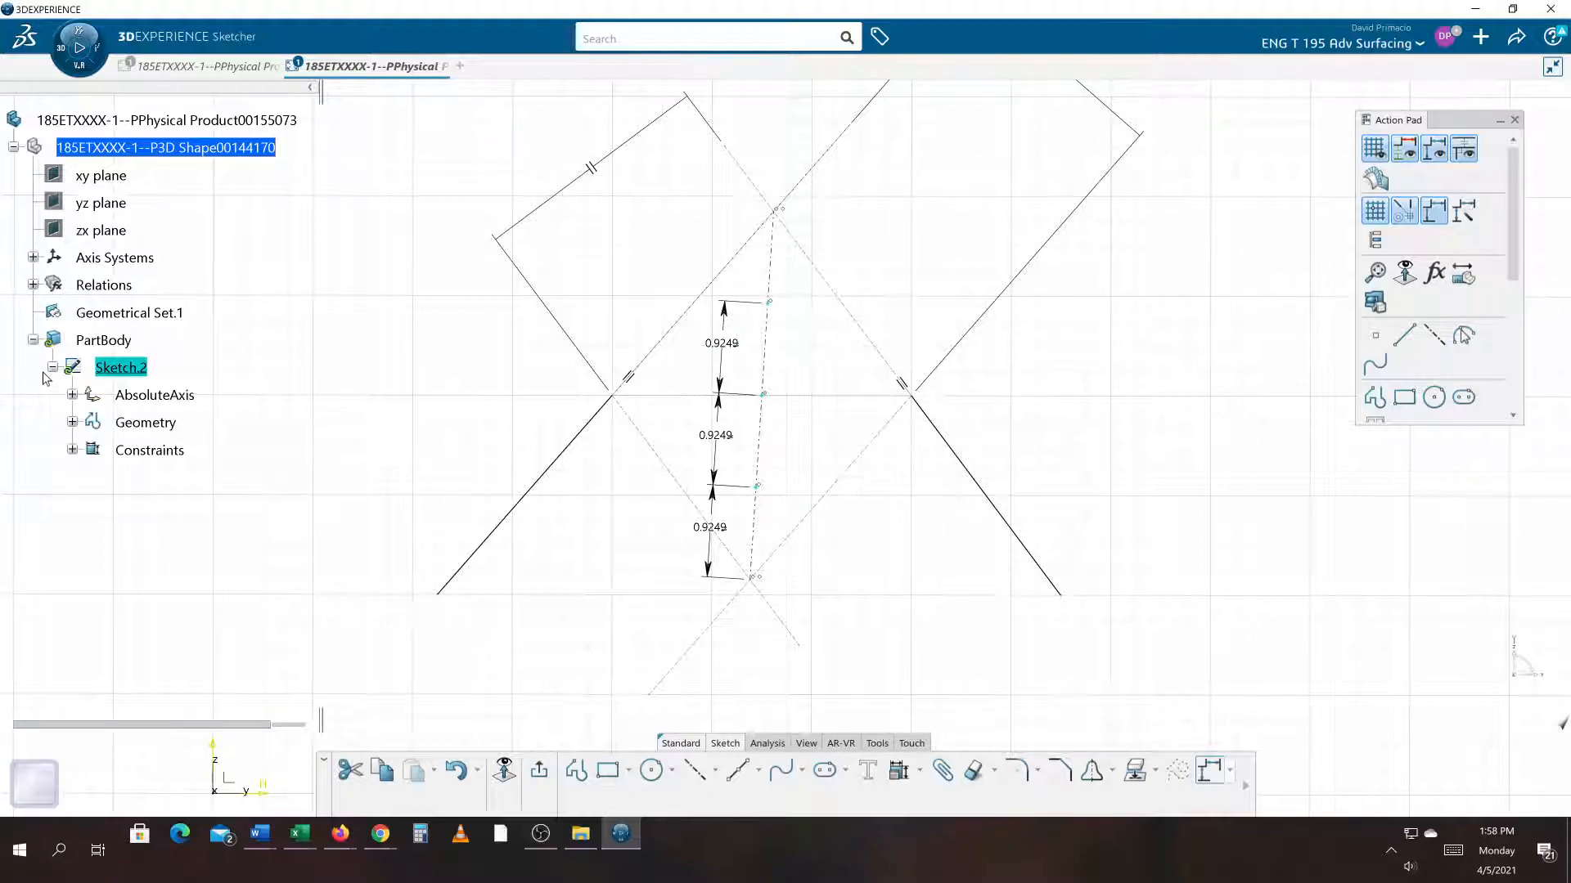
left_click(149, 453)
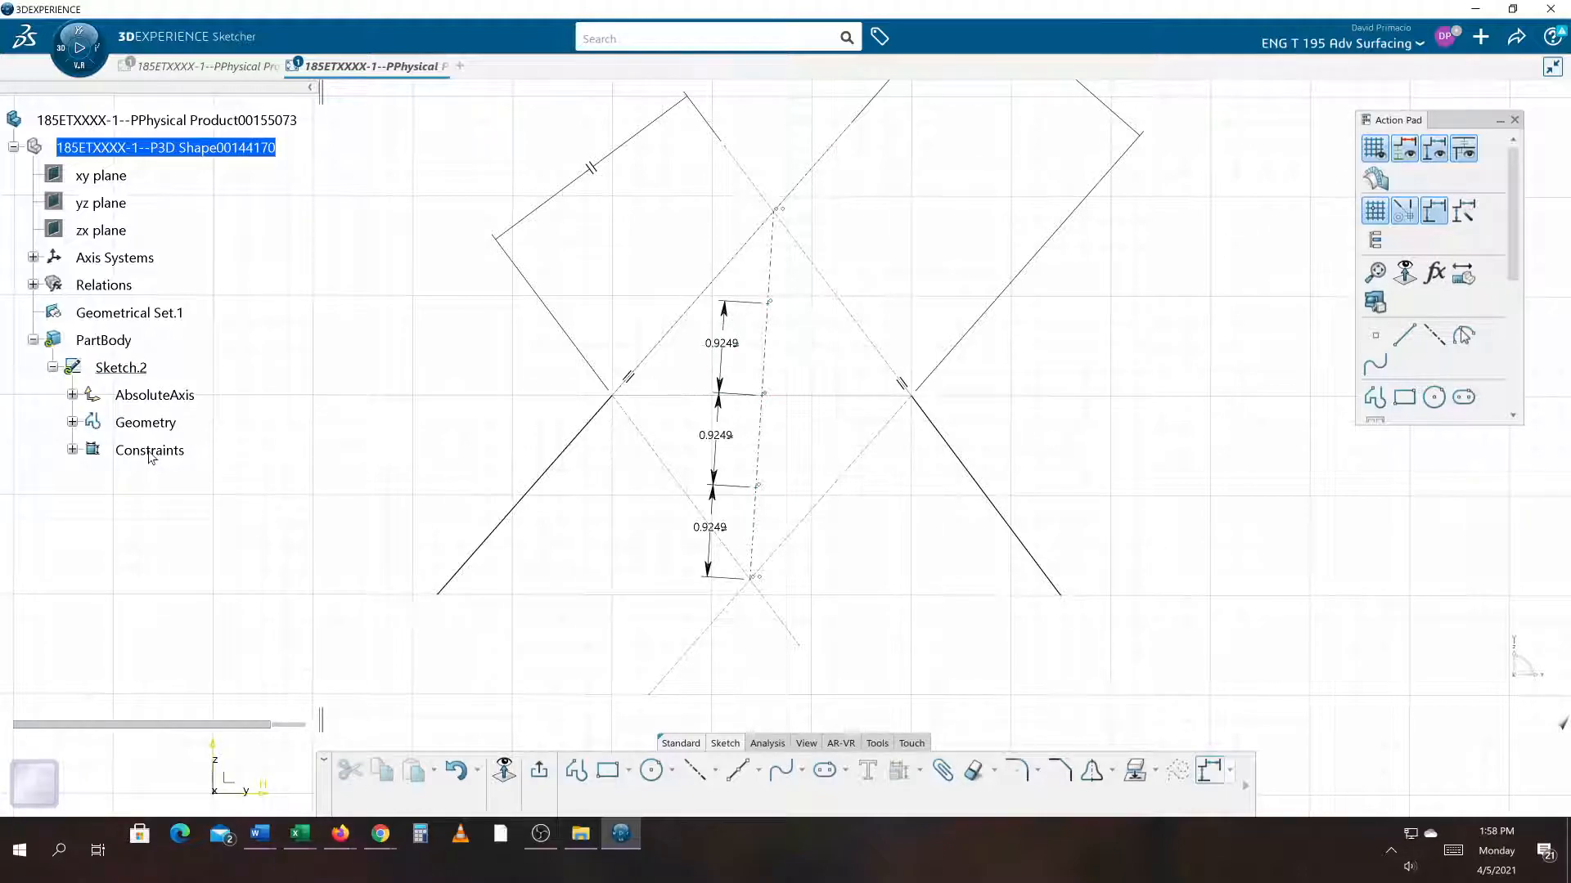
left_click(72, 450)
scroll(71, 455, "down", 2)
scroll(77, 532, "down", 2)
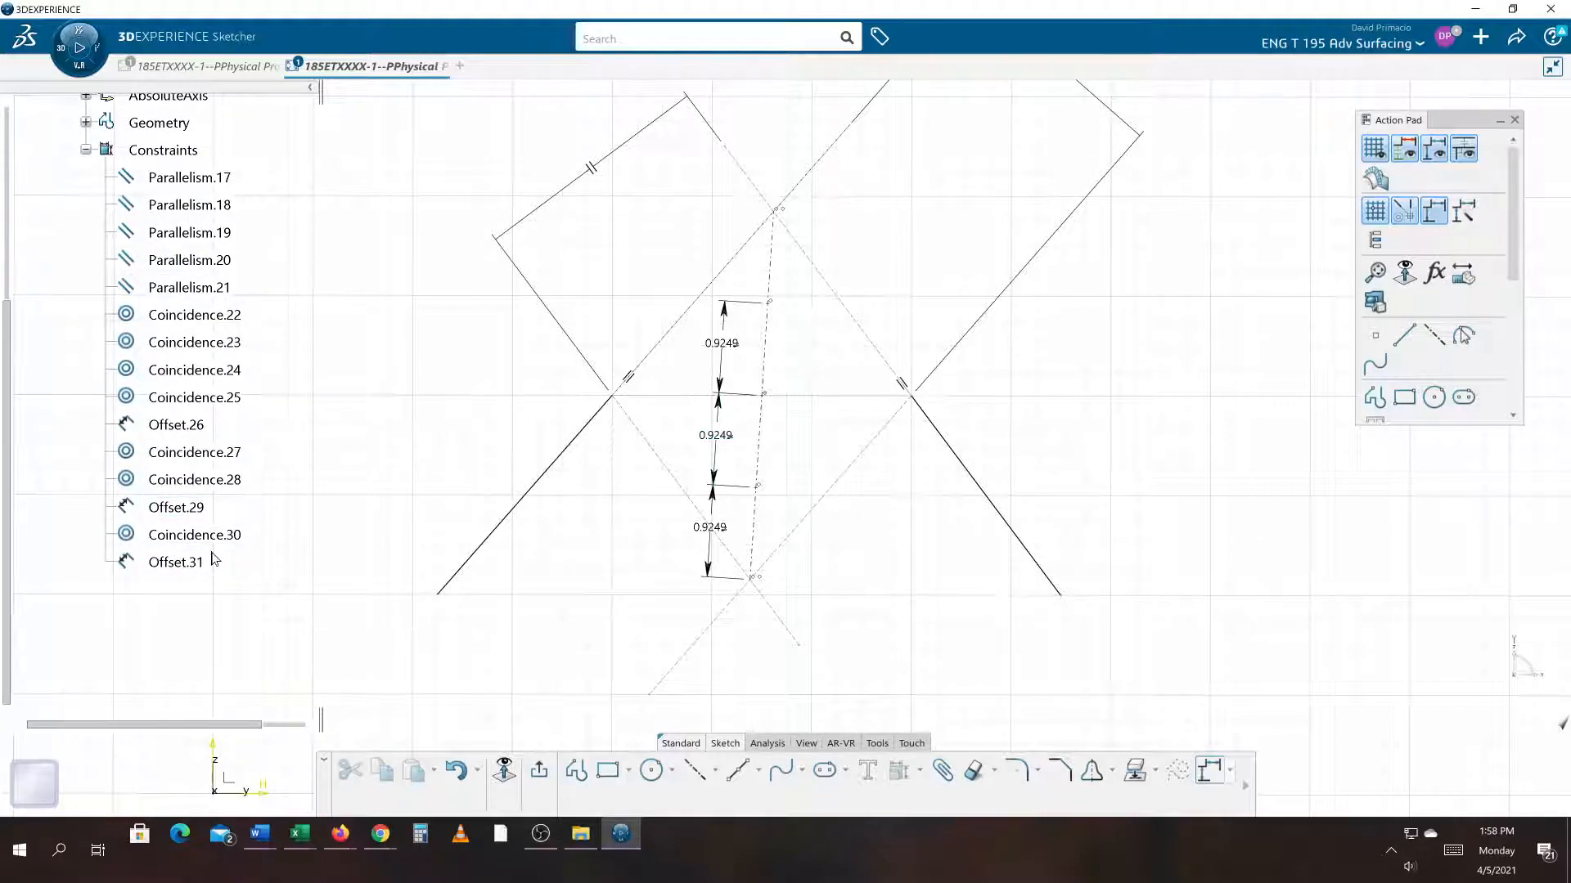
scroll(217, 561, "up", 1)
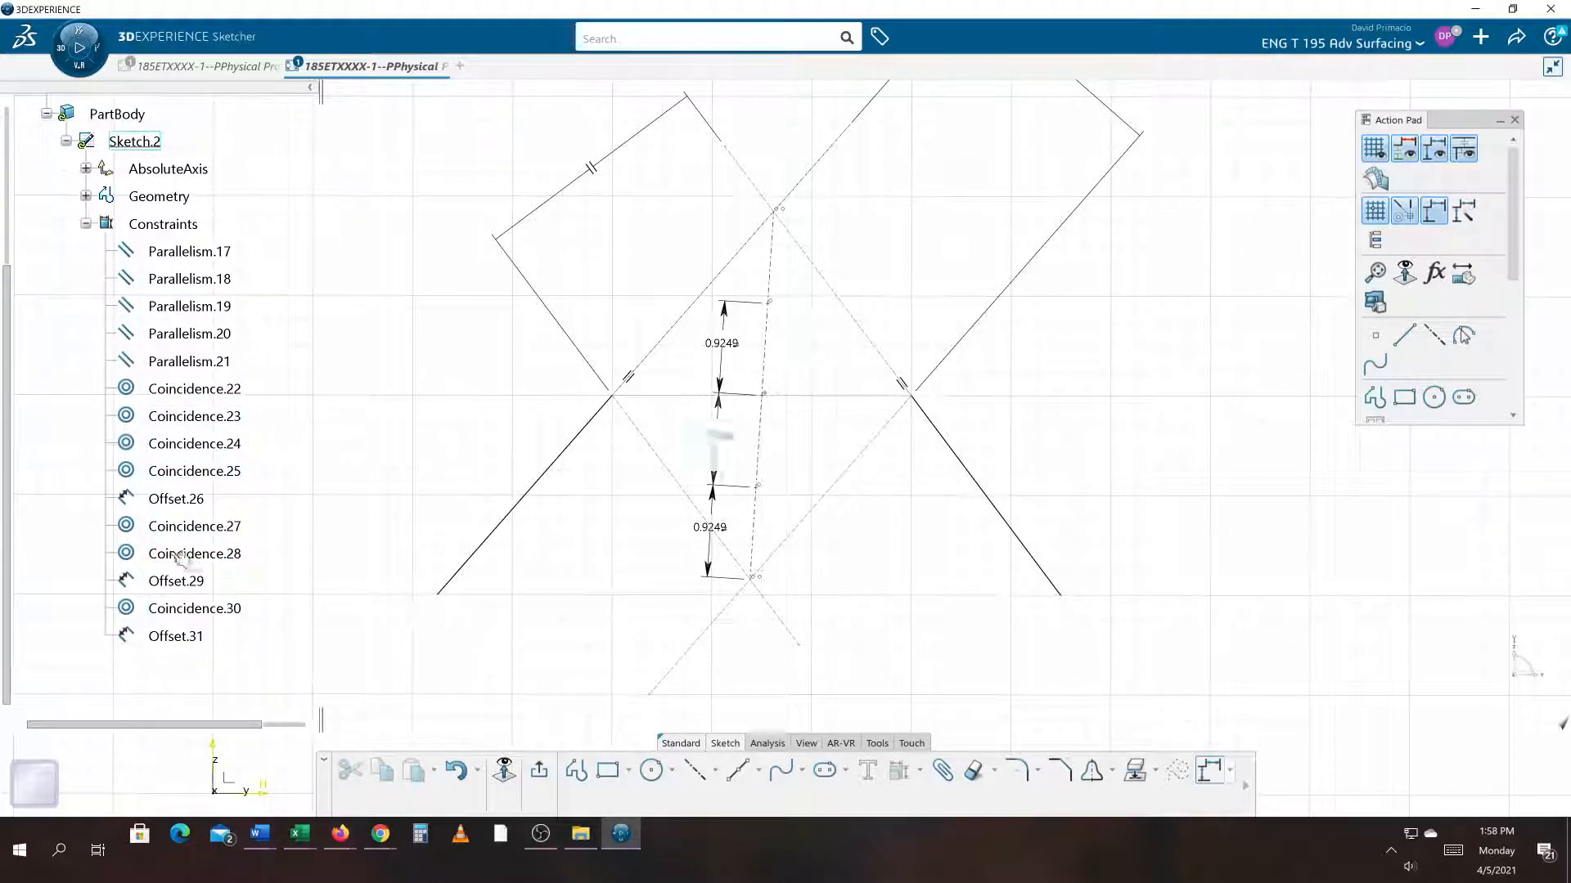
left_click(173, 499)
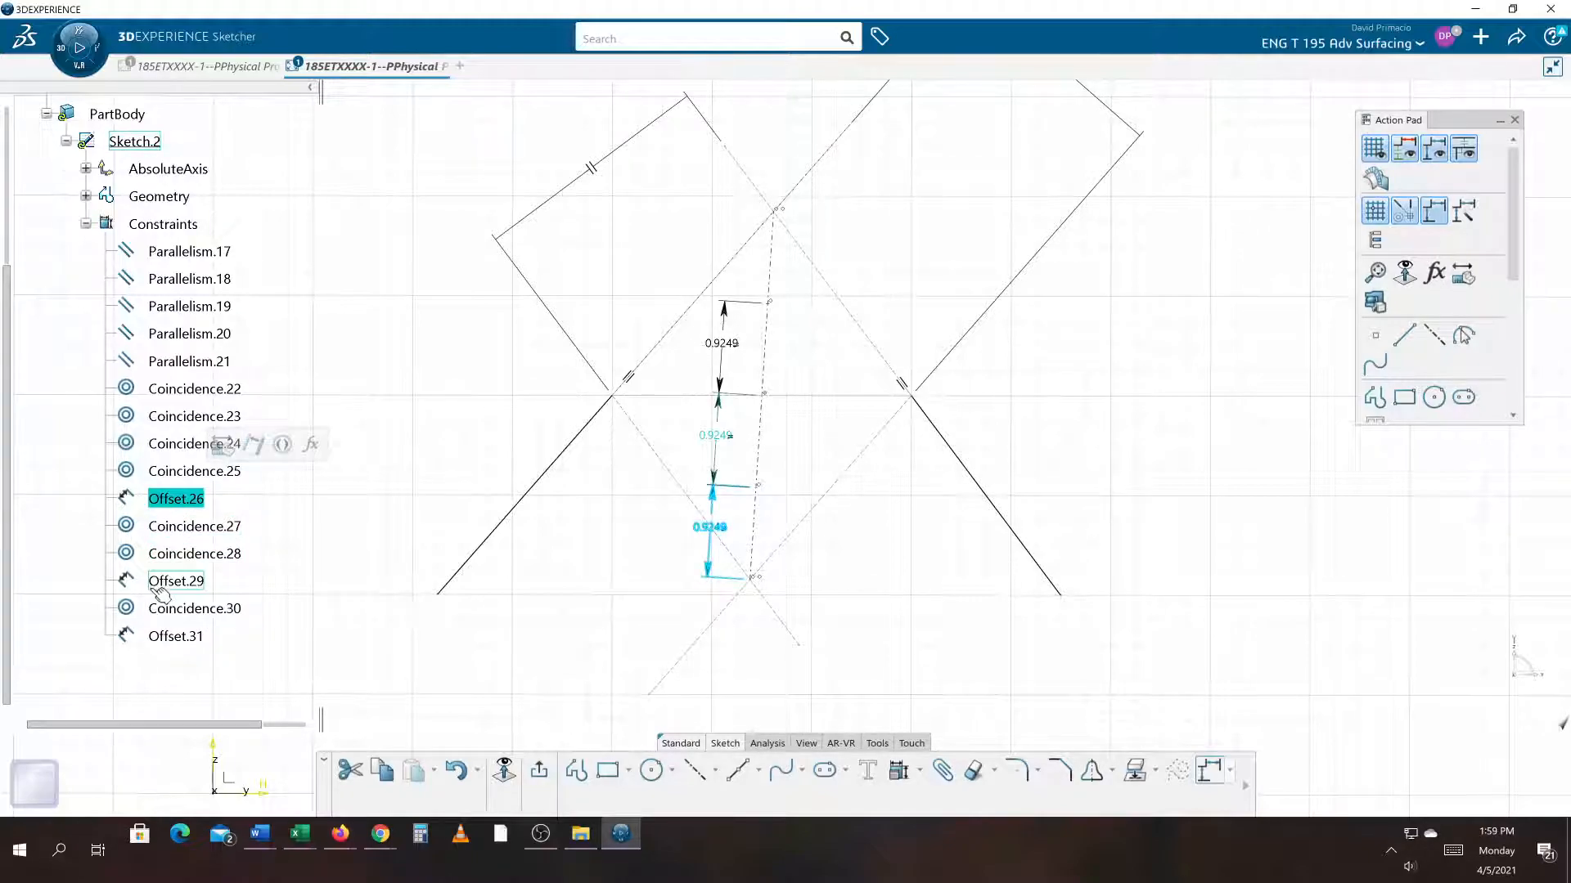
left_click(161, 588, "ctrl")
left_click(168, 642, "ctrl")
right_click(168, 646)
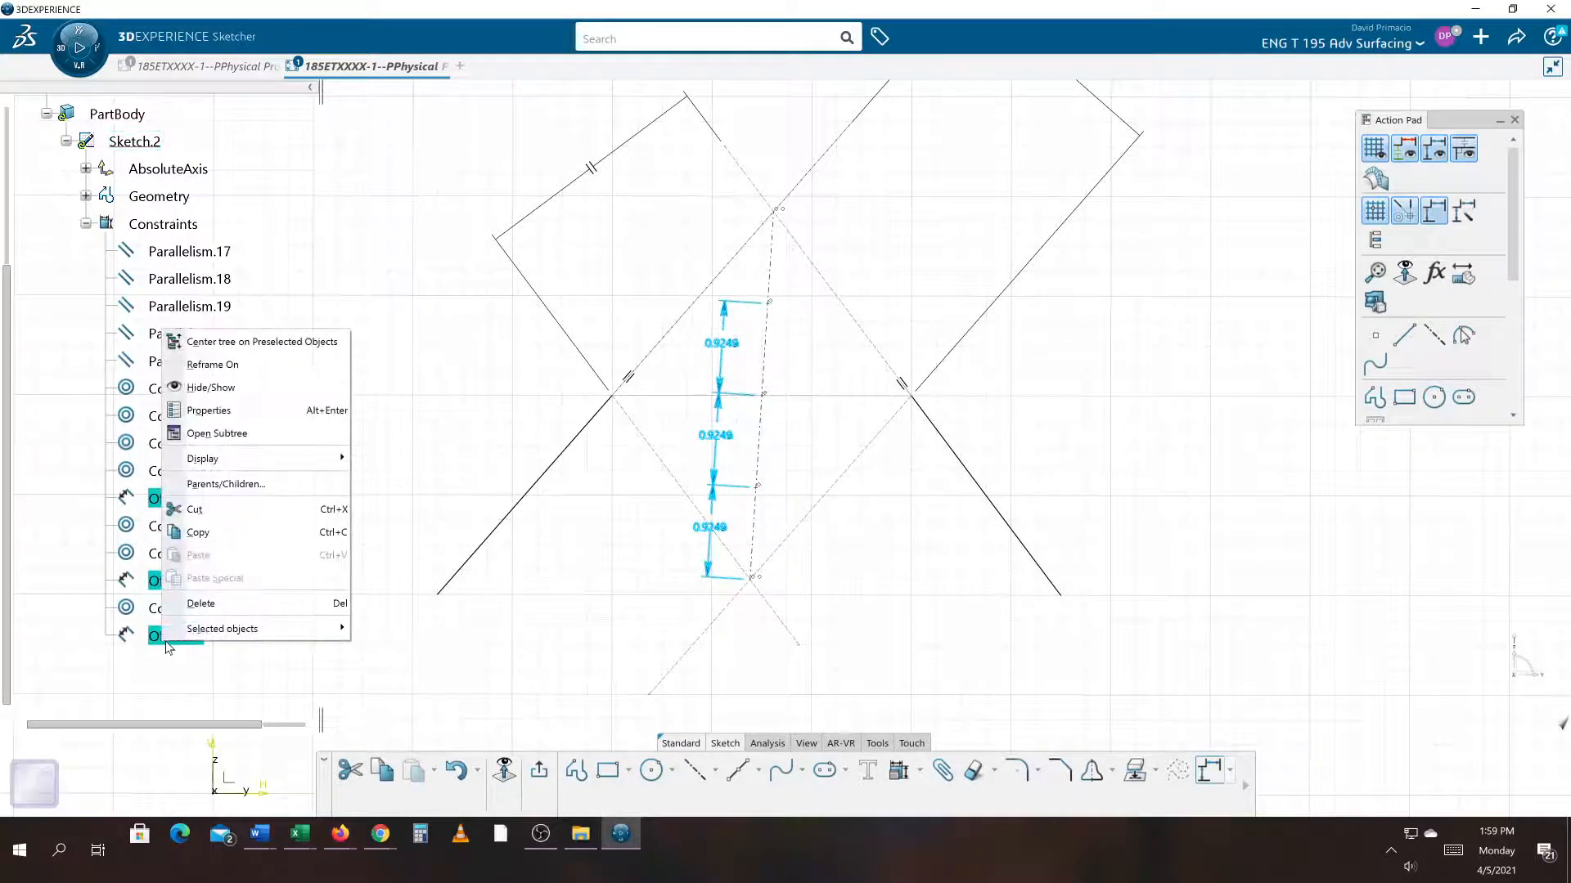
left_click(211, 387)
middle_click_drag(593, 618, 521, 600)
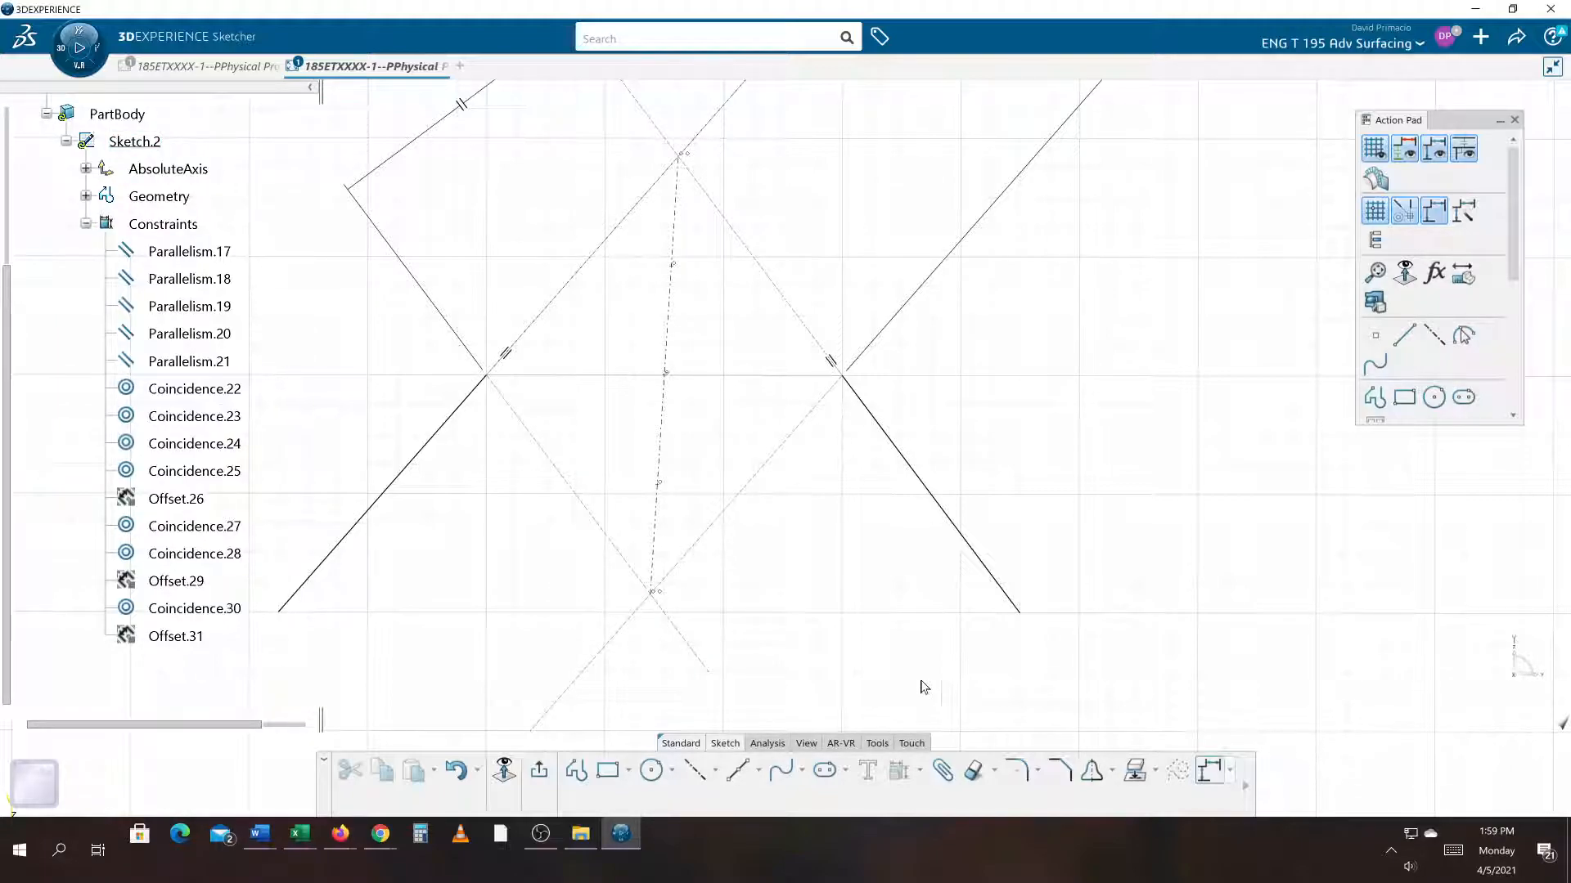
mouse_move(950, 649)
middle_mouse_down()
mouse_move(1020, 635)
mouse_move(1023, 659)
middle_mouse_up()
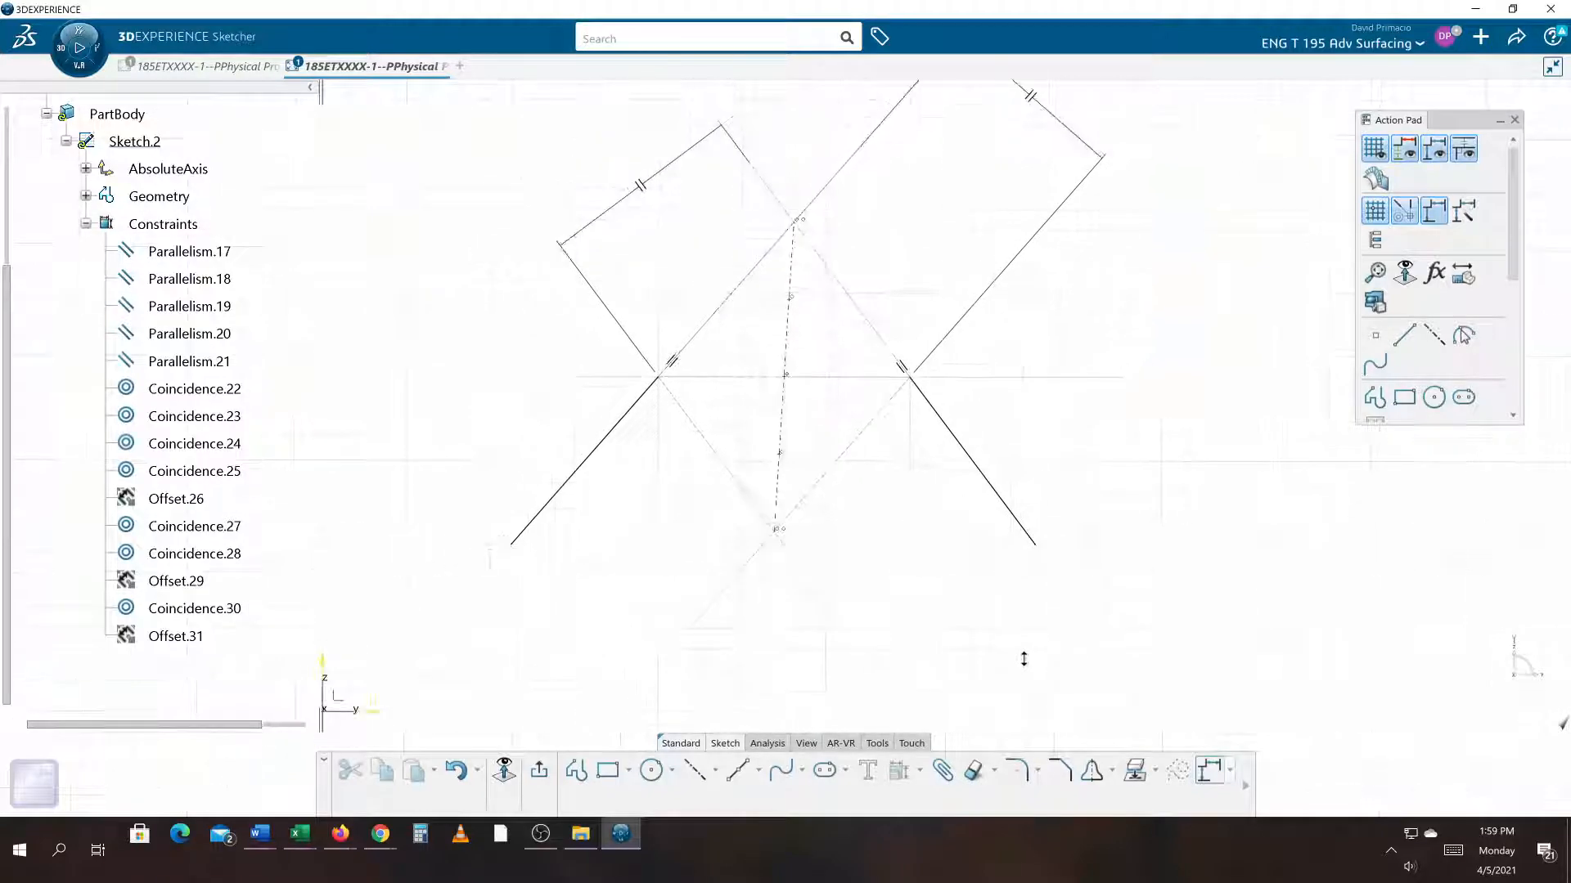
mouse_move(1039, 779)
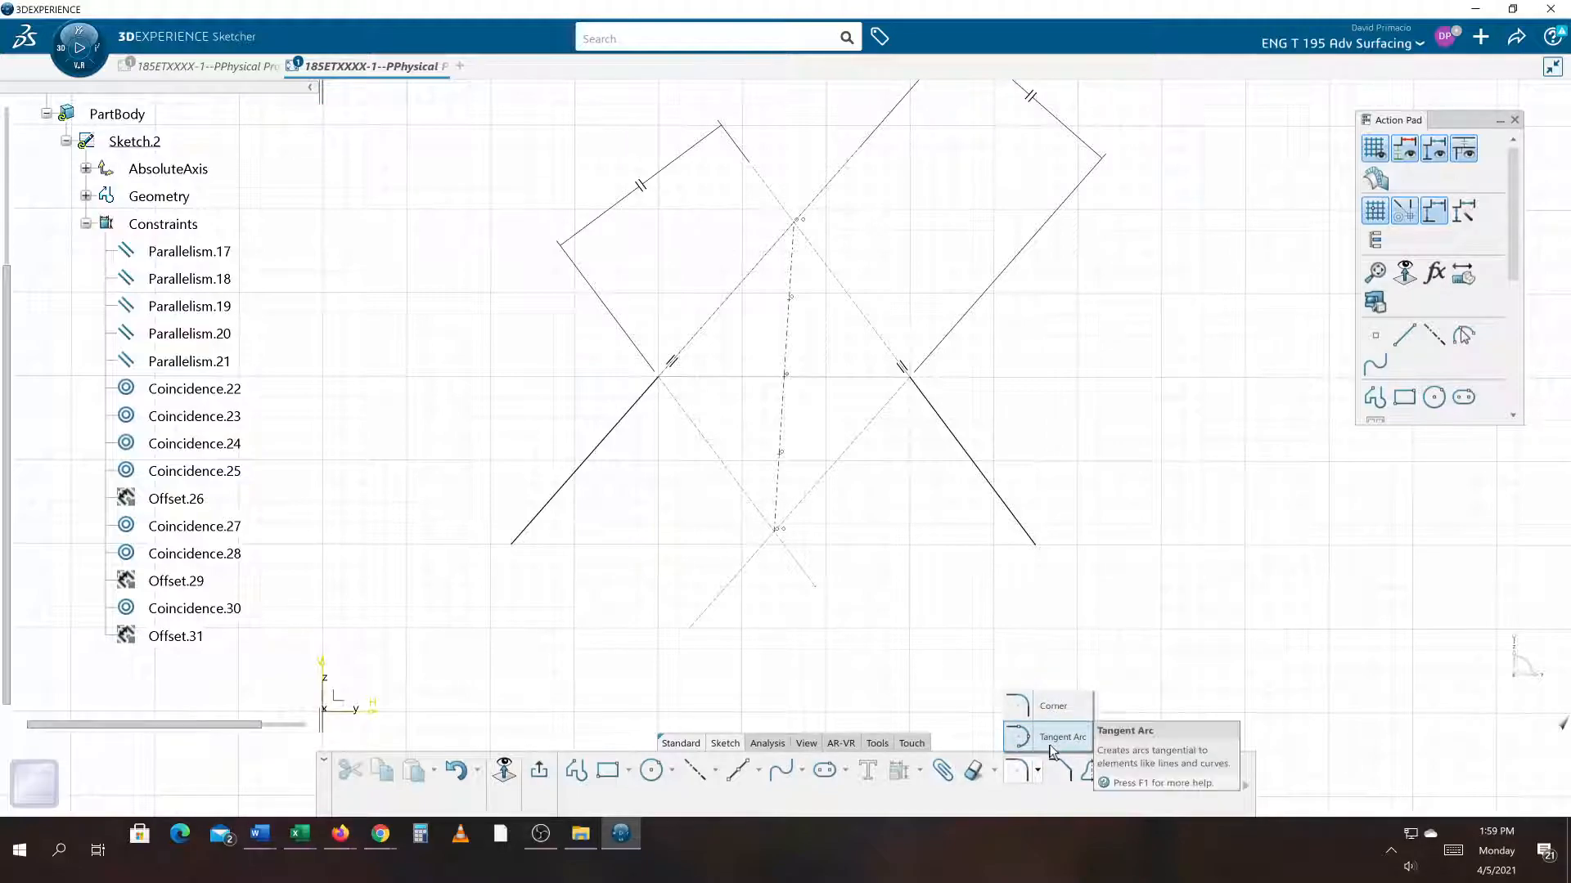
left_click(670, 773)
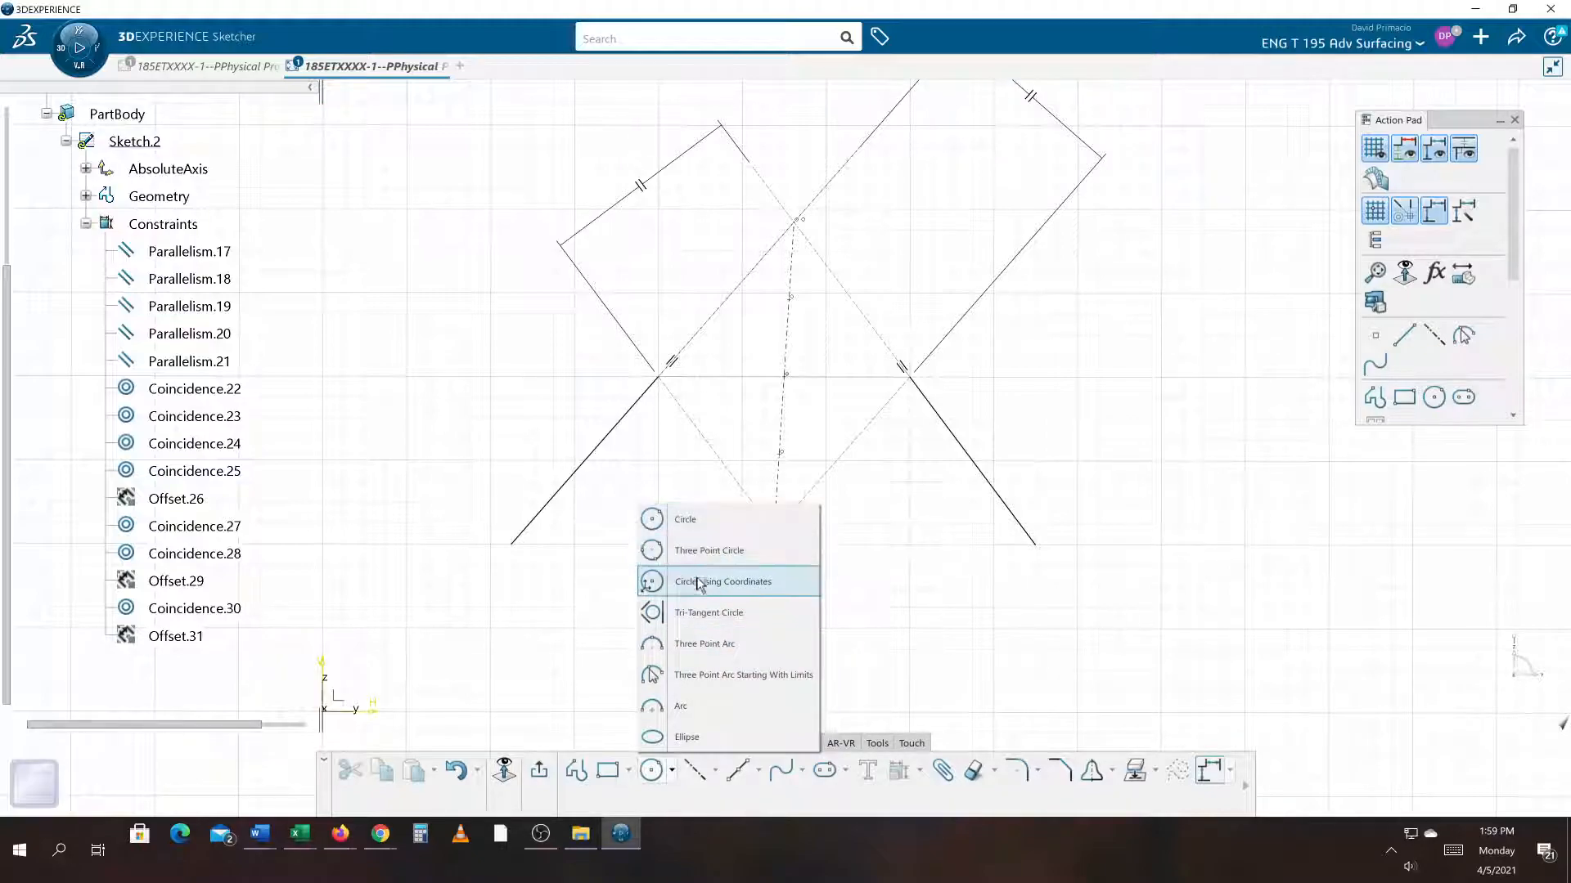
Try a conic between the upper endpoints of the sloping lines using start and end tangents, passing through the uppermost equidistant point, and delete it.
left_click(802, 774)
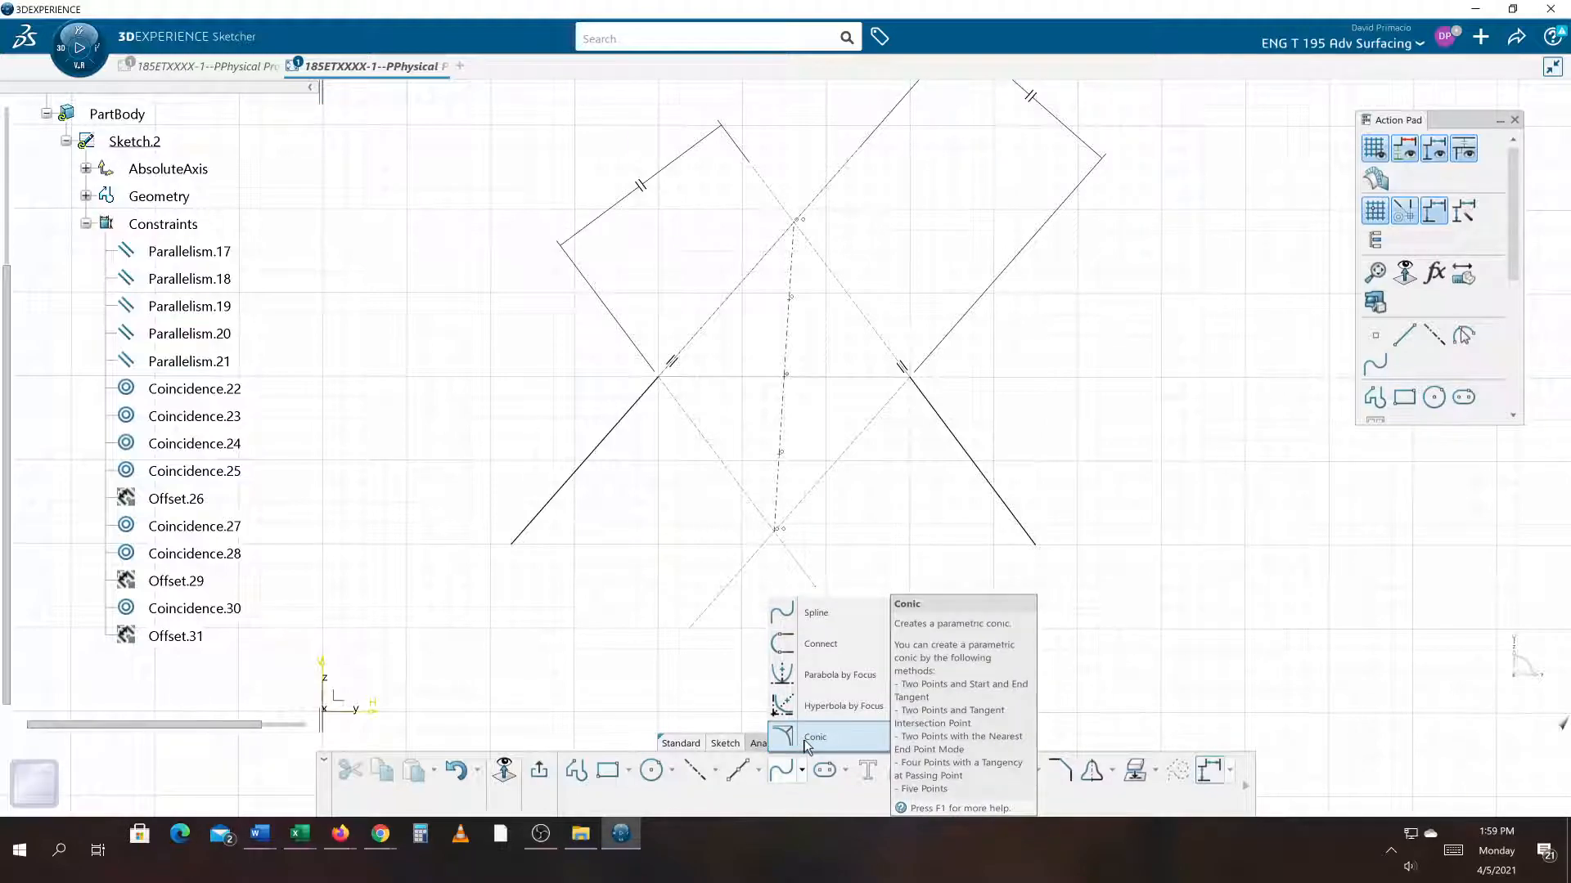
left_click(806, 738)
middle_click_drag(584, 570, 615, 701)
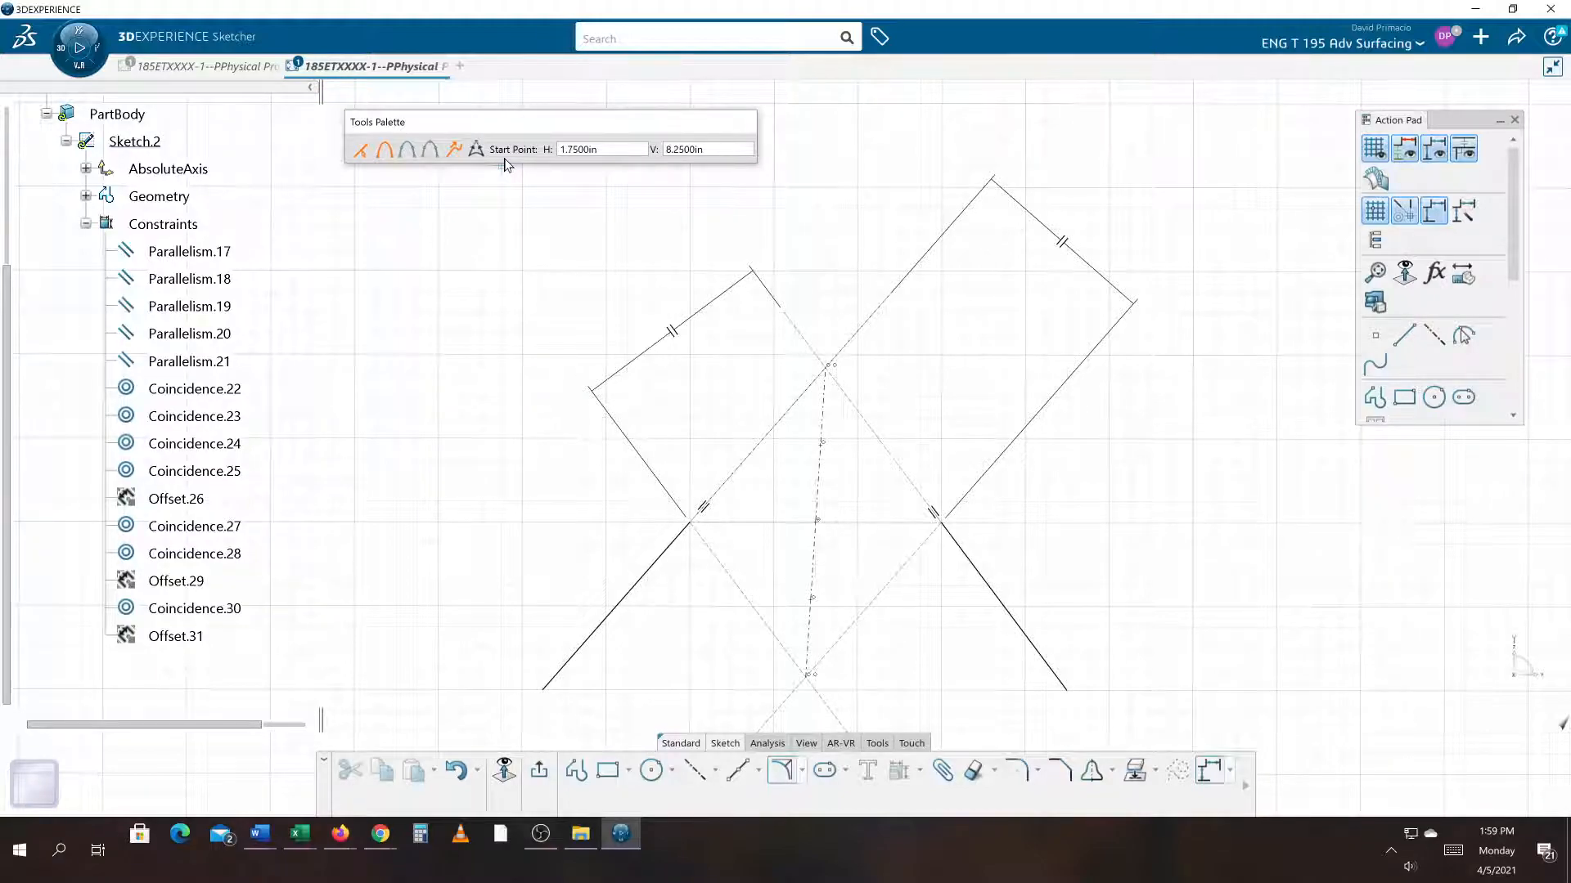
key("ctrl")
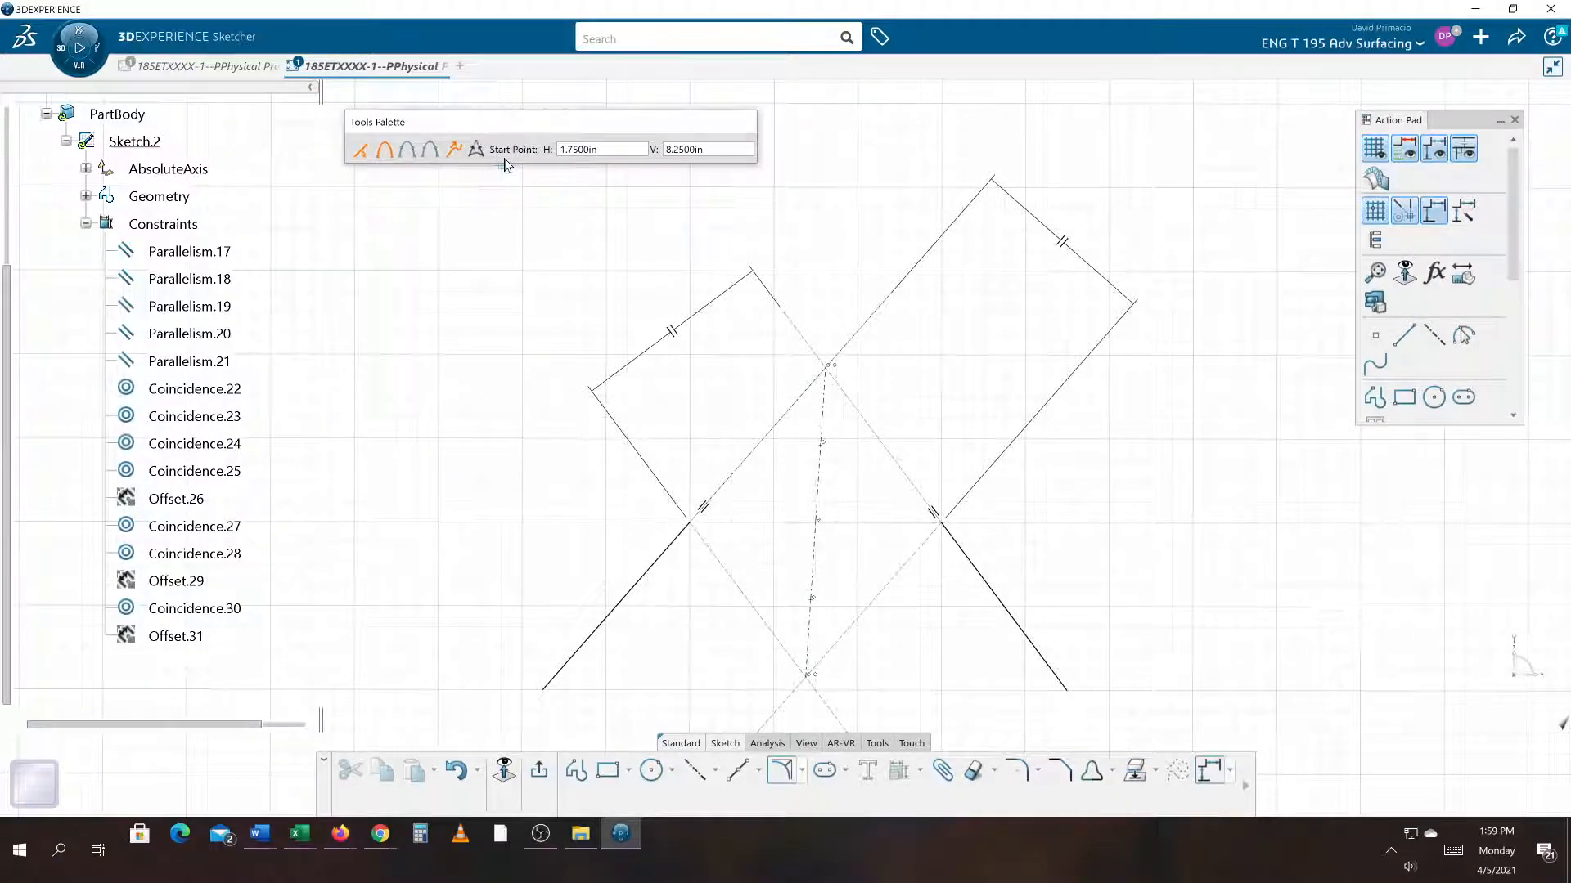
left_click(694, 526)
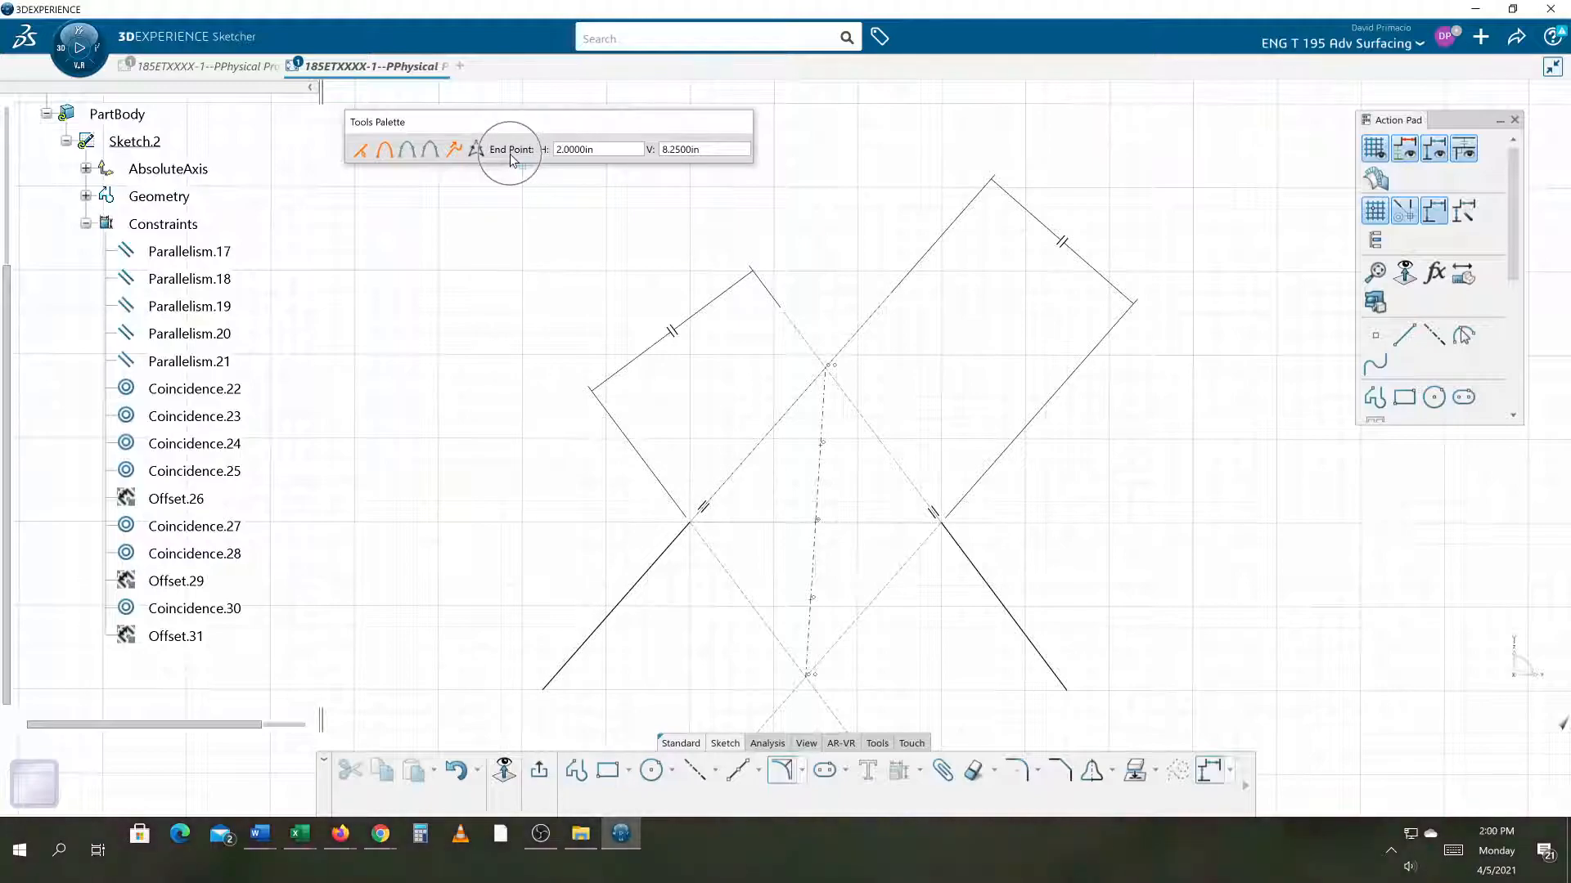
left_click(941, 524)
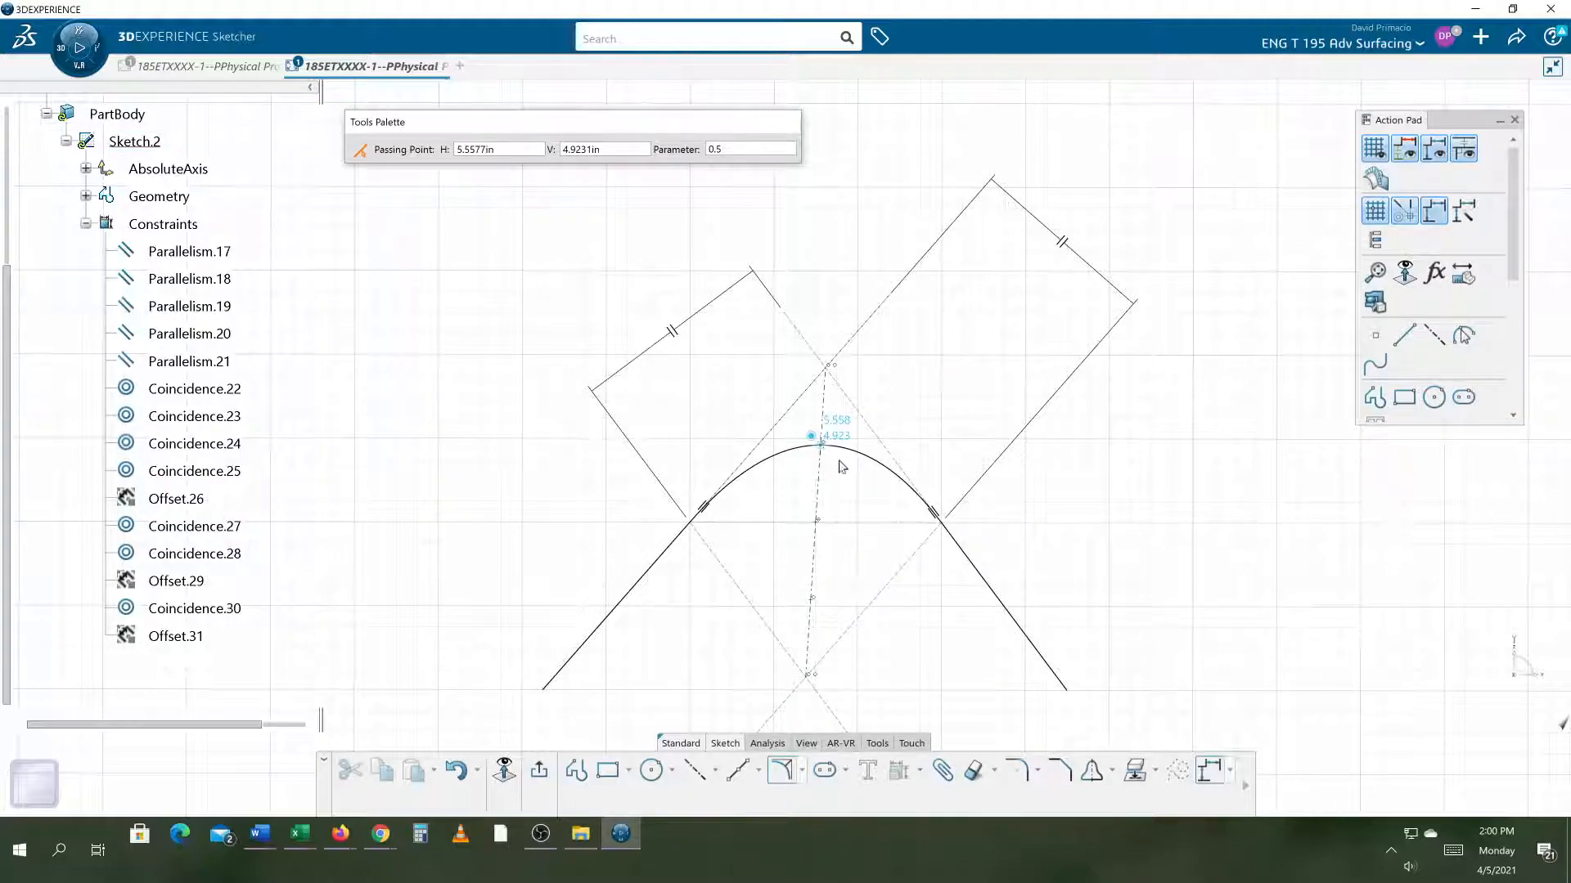
left_click(830, 456)
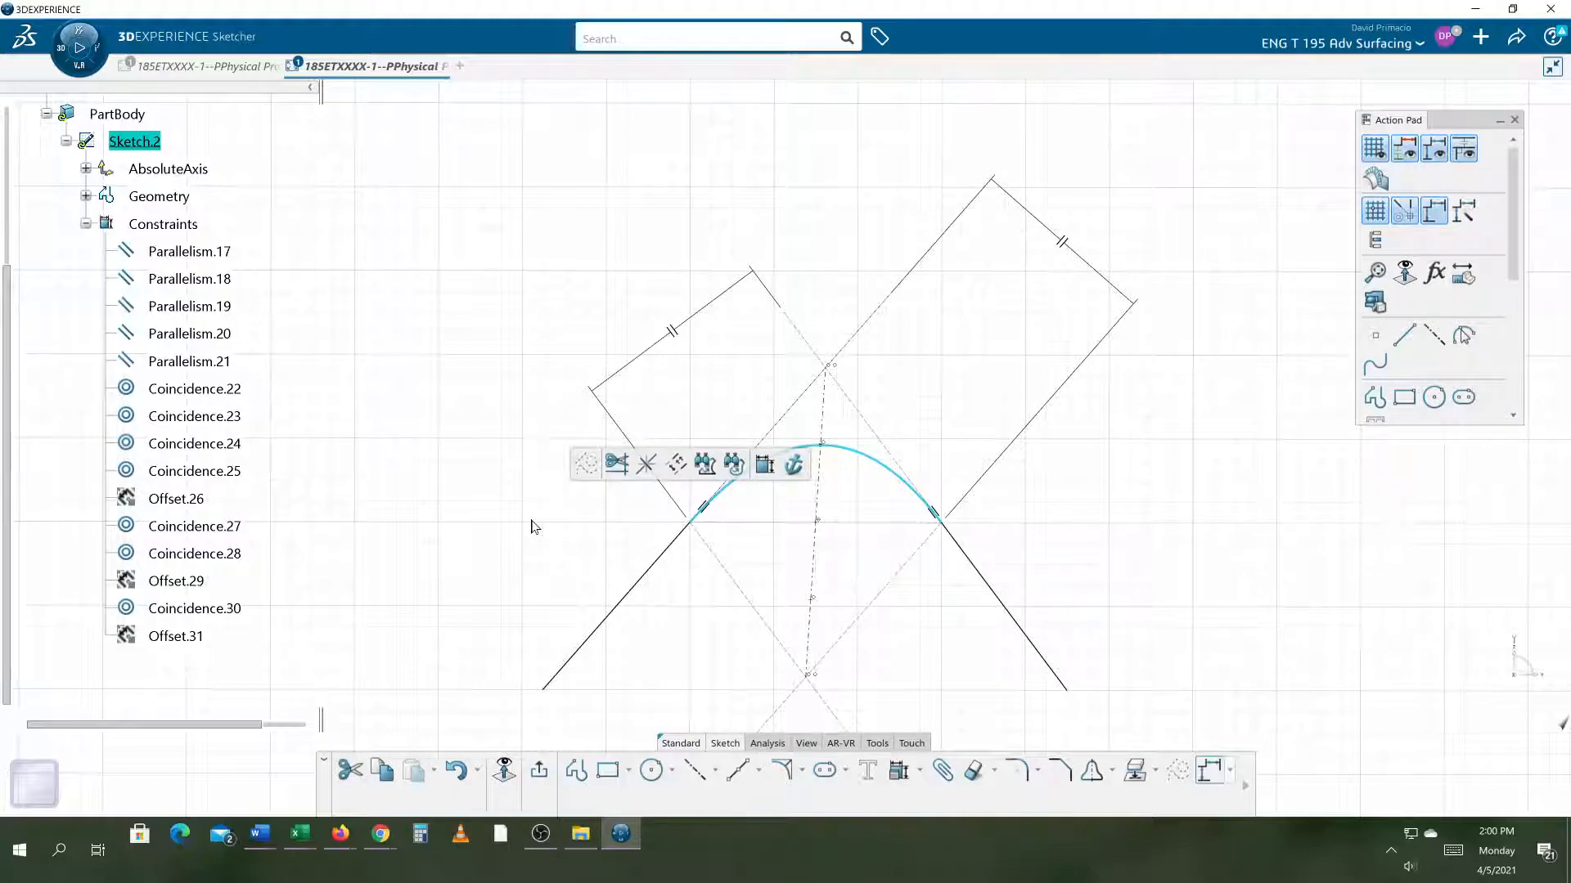
key("Delete")
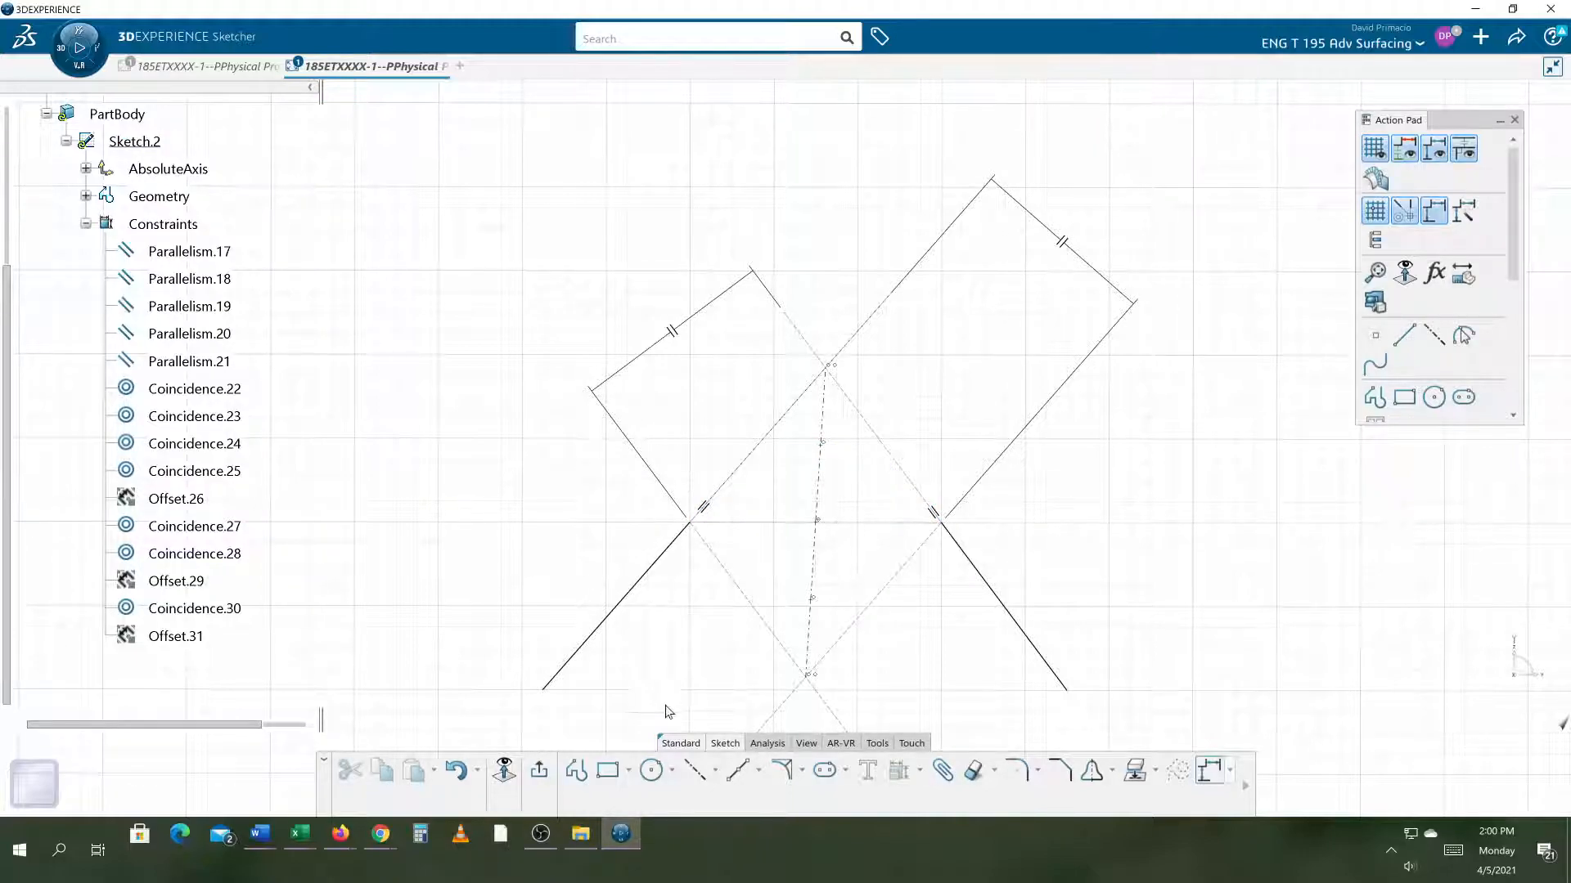
Try a tangent-intersection-point conic between the sloping lines' upper endpoints, using the upper axis crossing as intersection and the uppermost equidistant point as passing point.
left_click(781, 773)
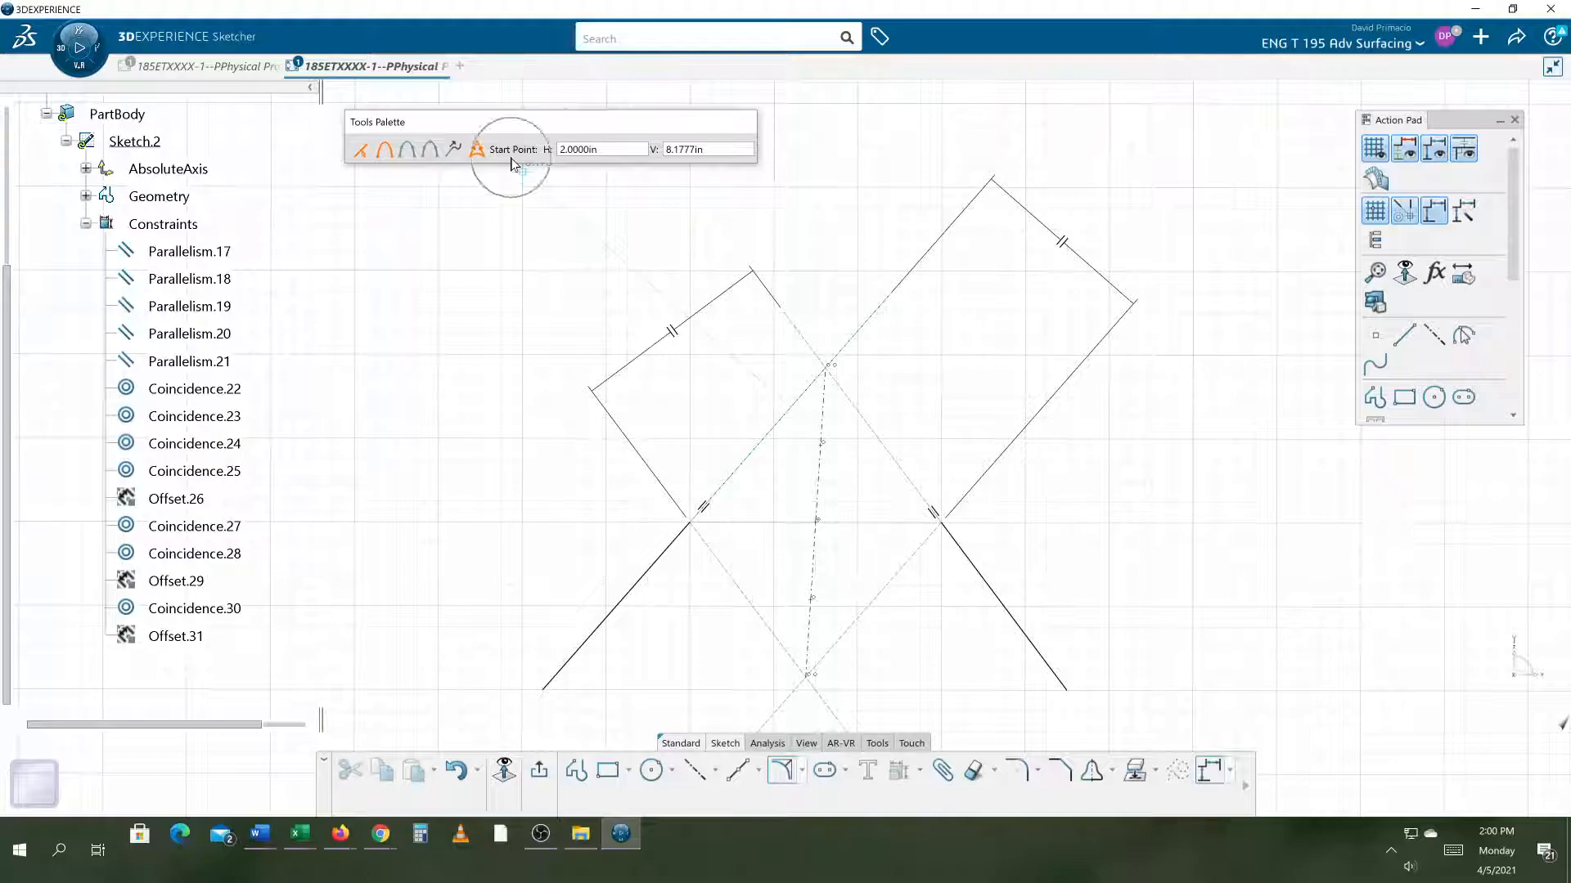
left_click(699, 513)
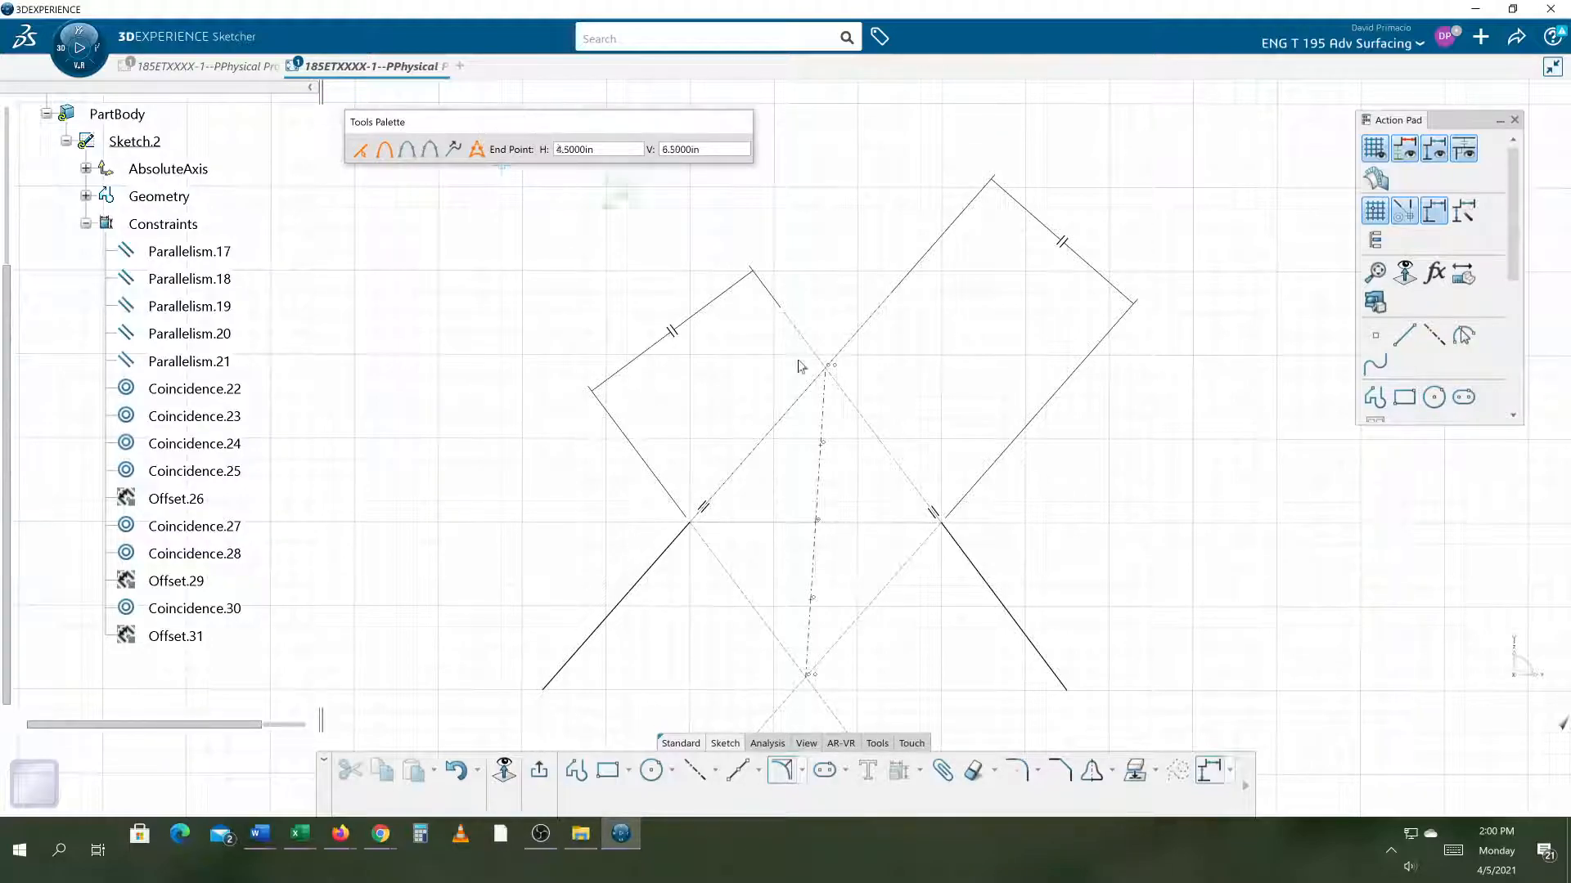
left_click(949, 524)
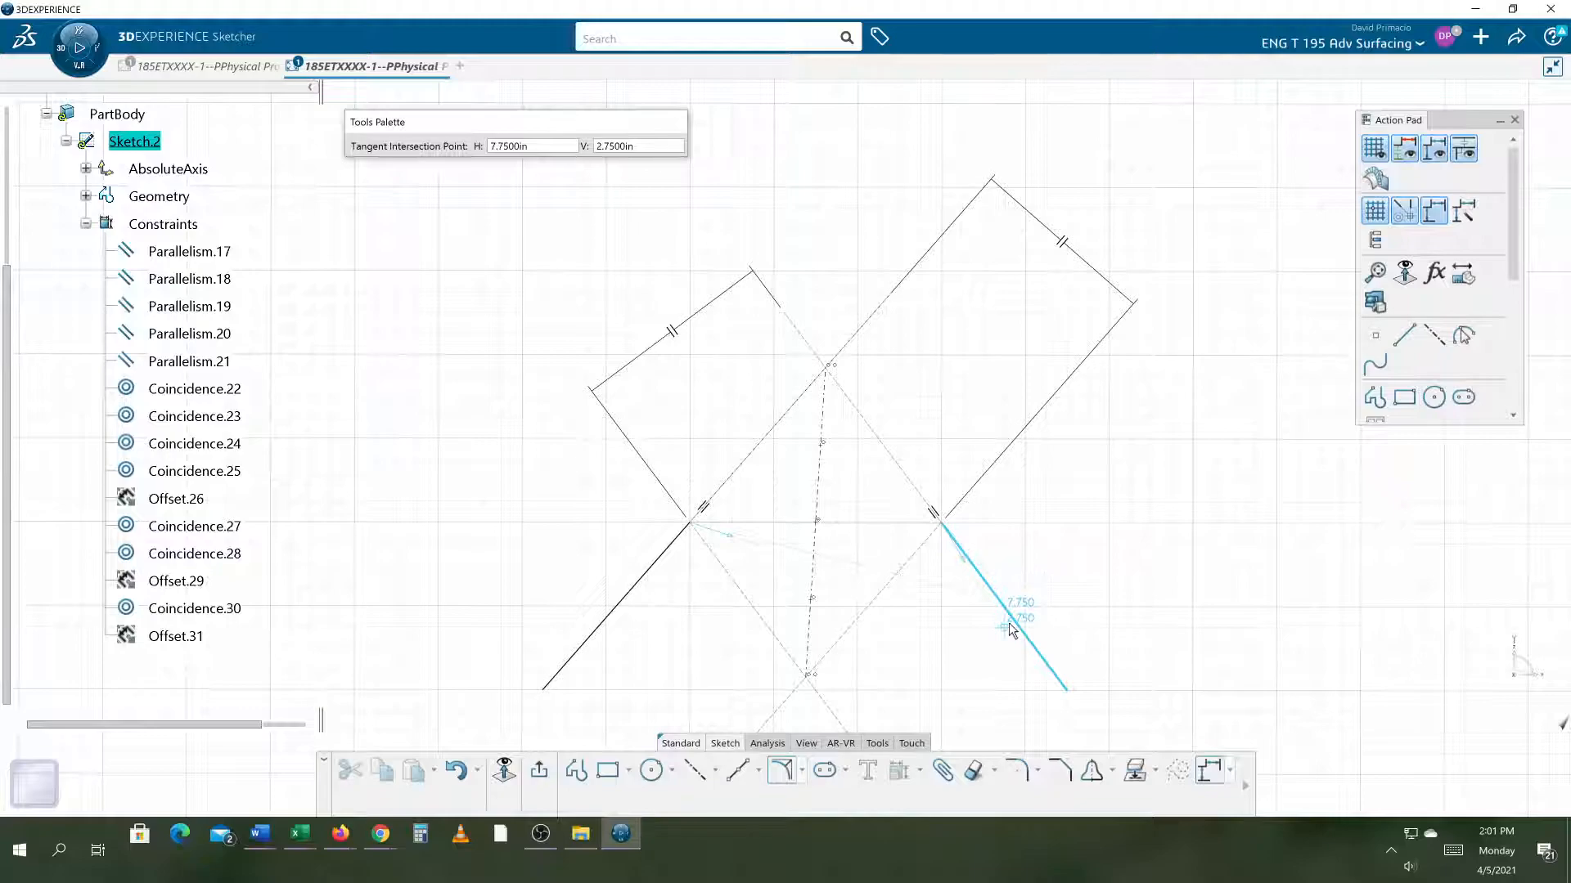
mouse_move(822, 377)
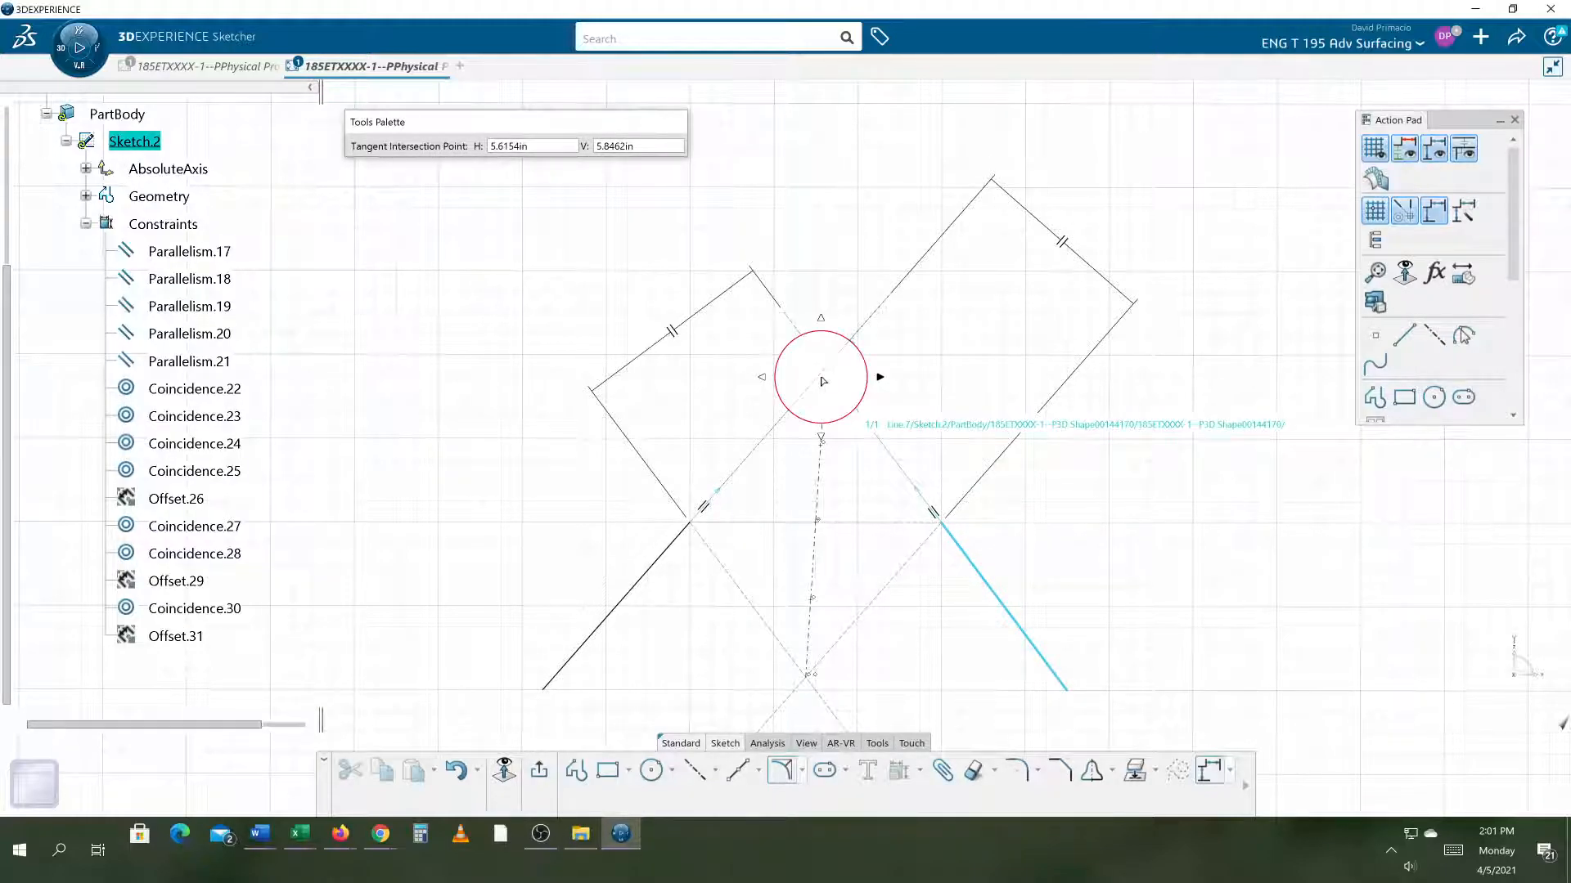
left_click(830, 361)
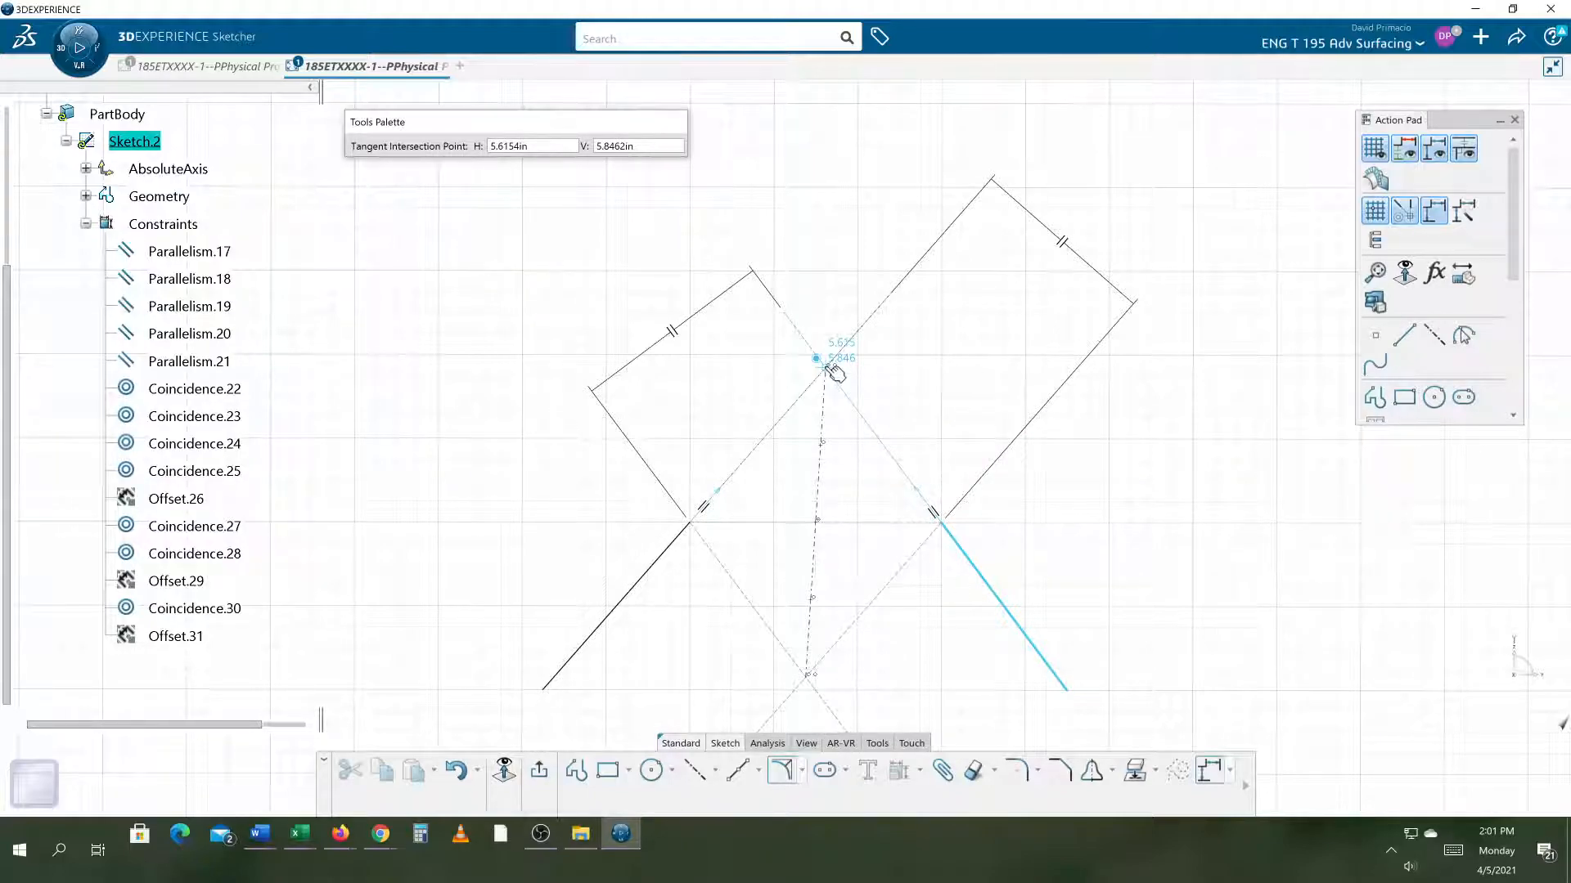
mouse_move(827, 369)
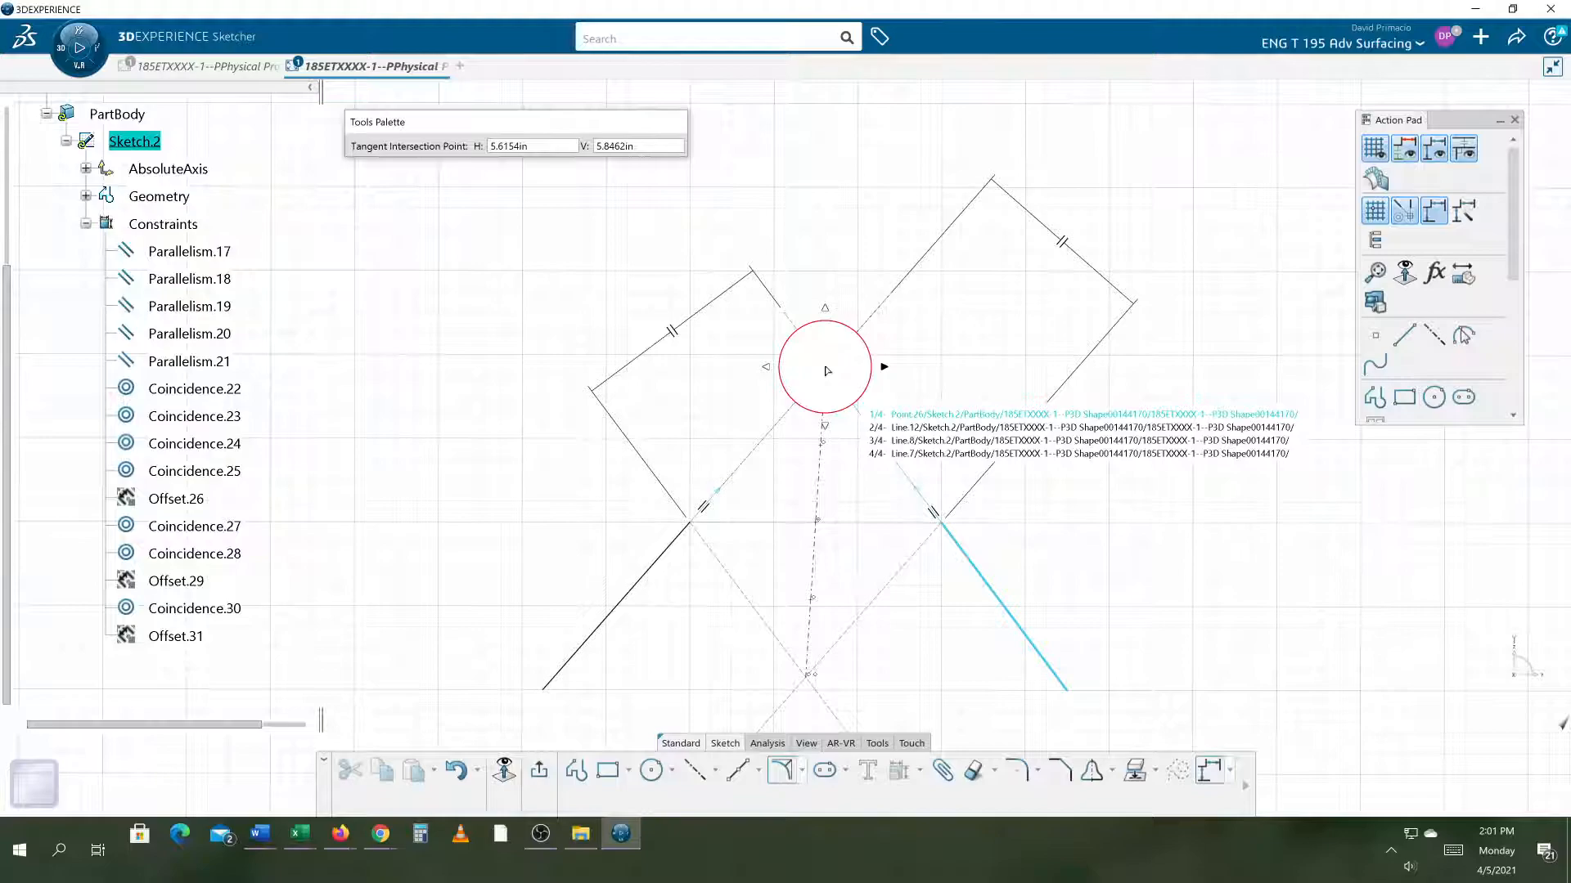
left_click(826, 370)
left_click(880, 503)
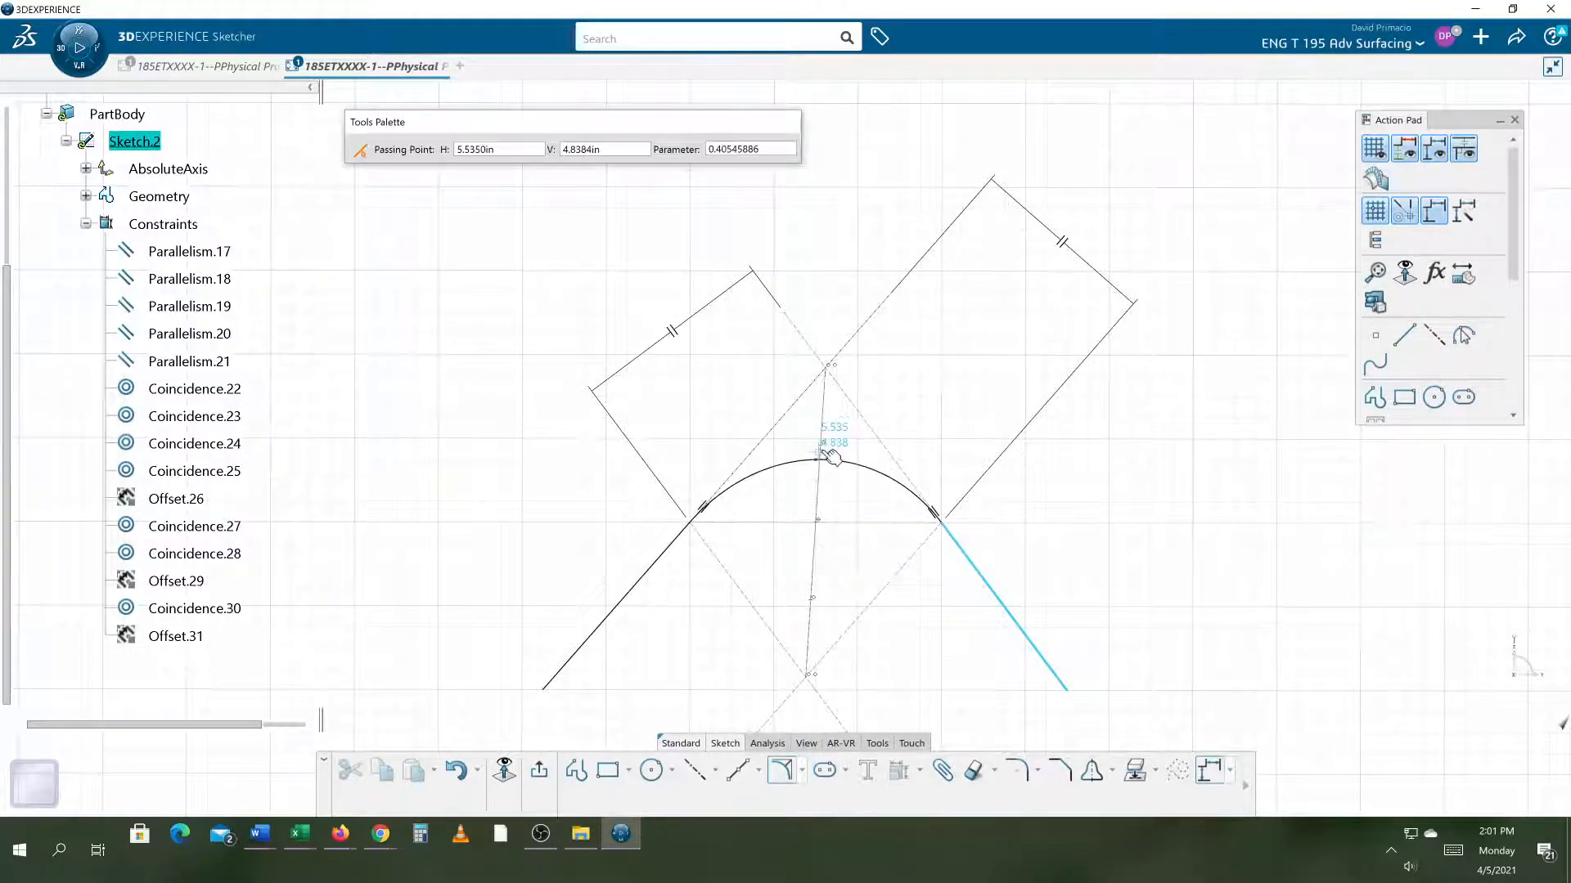
left_click(822, 445)
mouse_move(822, 447)
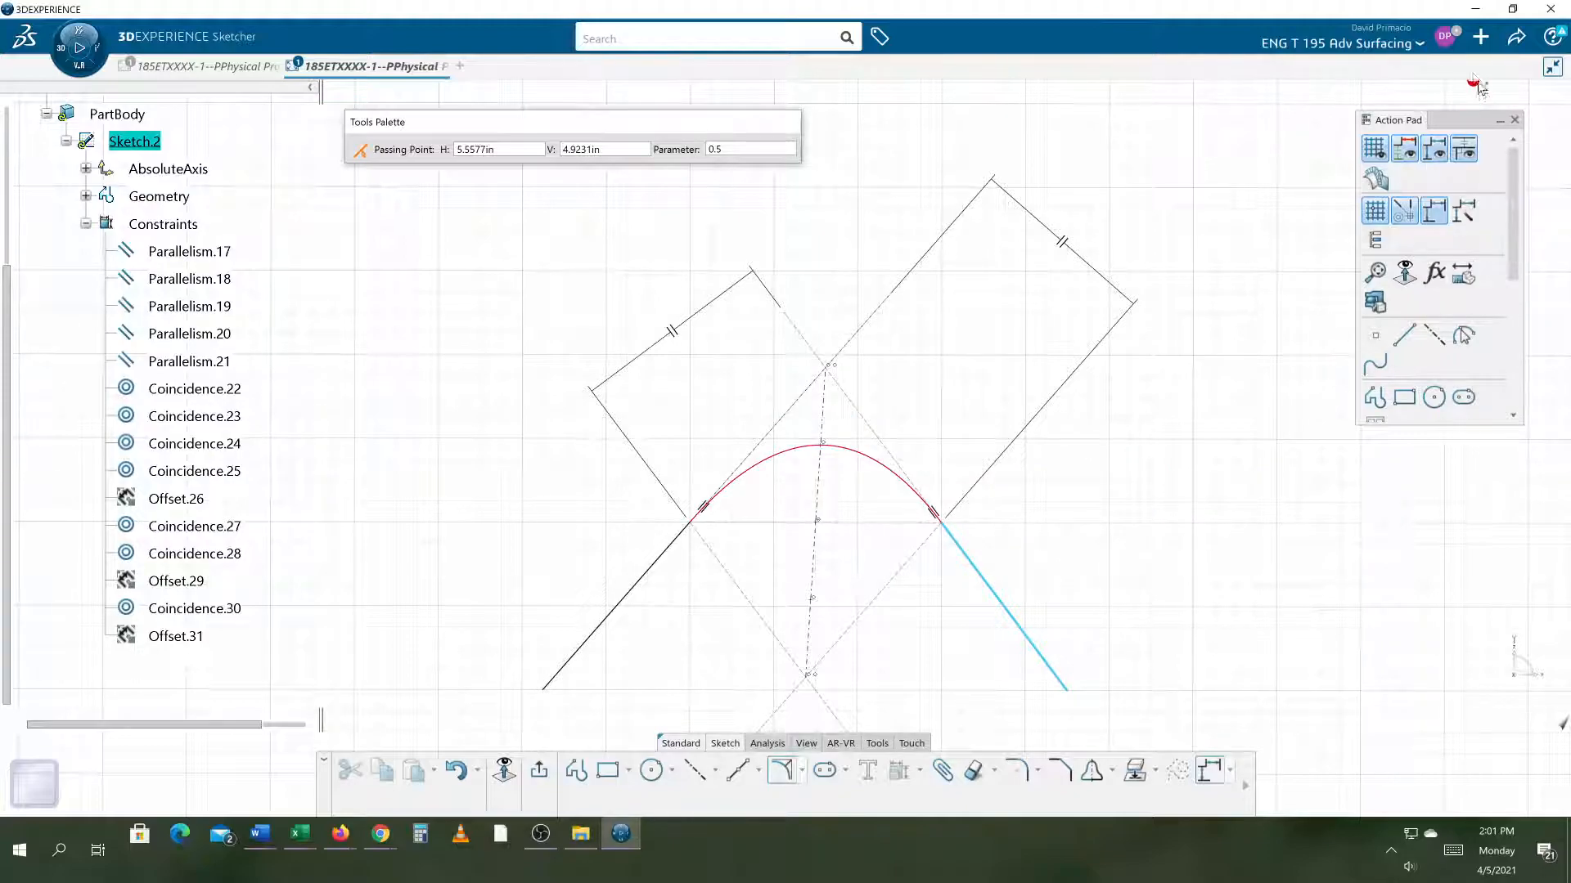
Turn off the "Preselection navigator after" option in the legacy display navigation preferences and apply the change.
left_click(1414, 51)
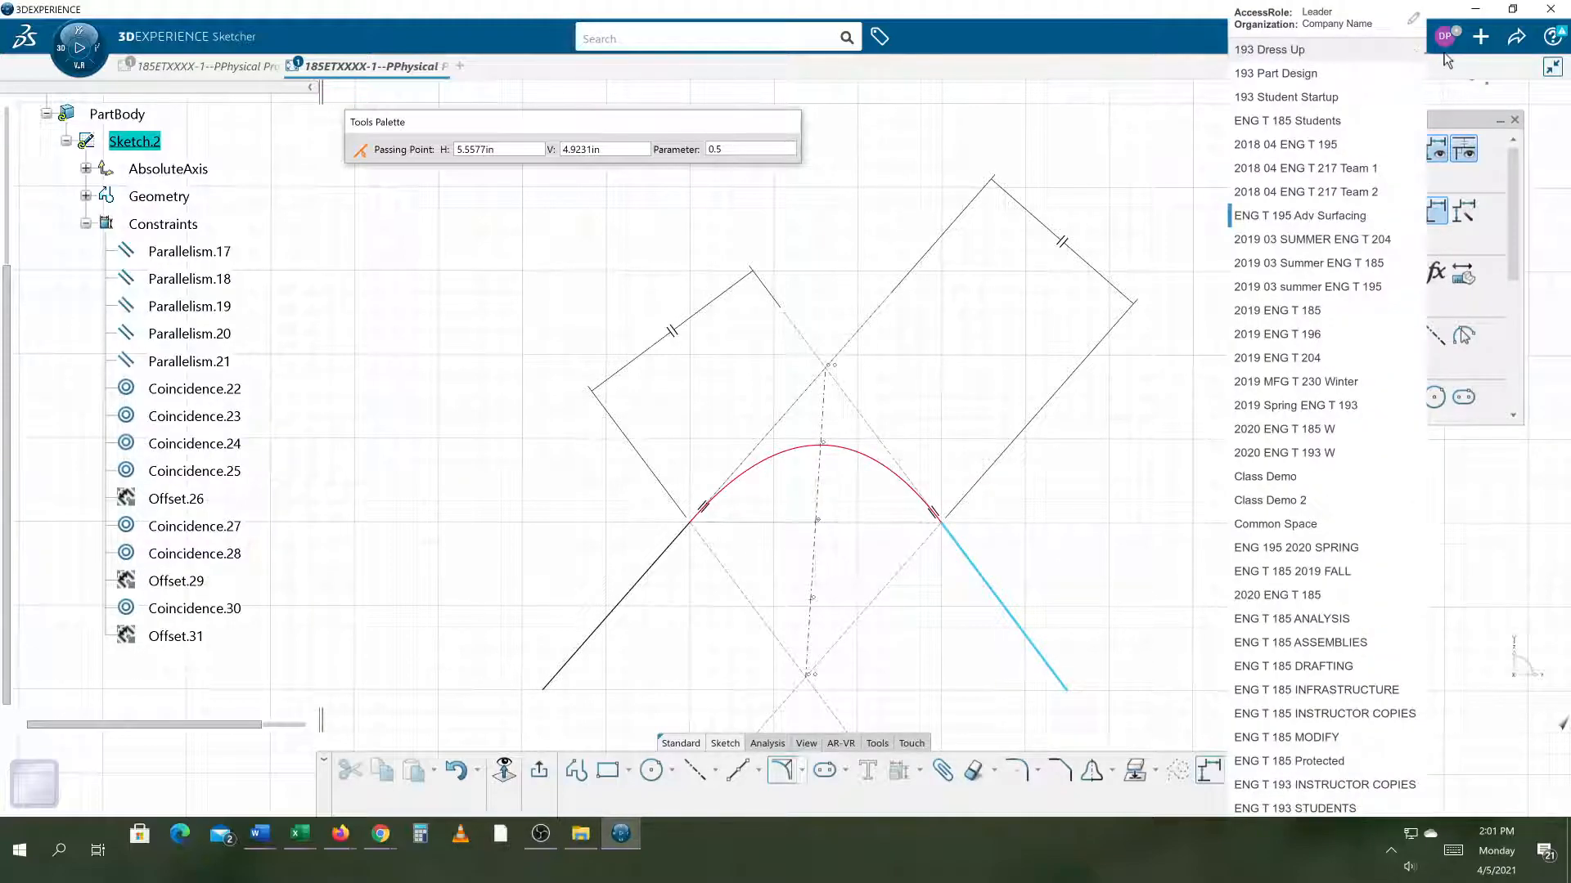
left_click(1444, 37)
left_click(1455, 100)
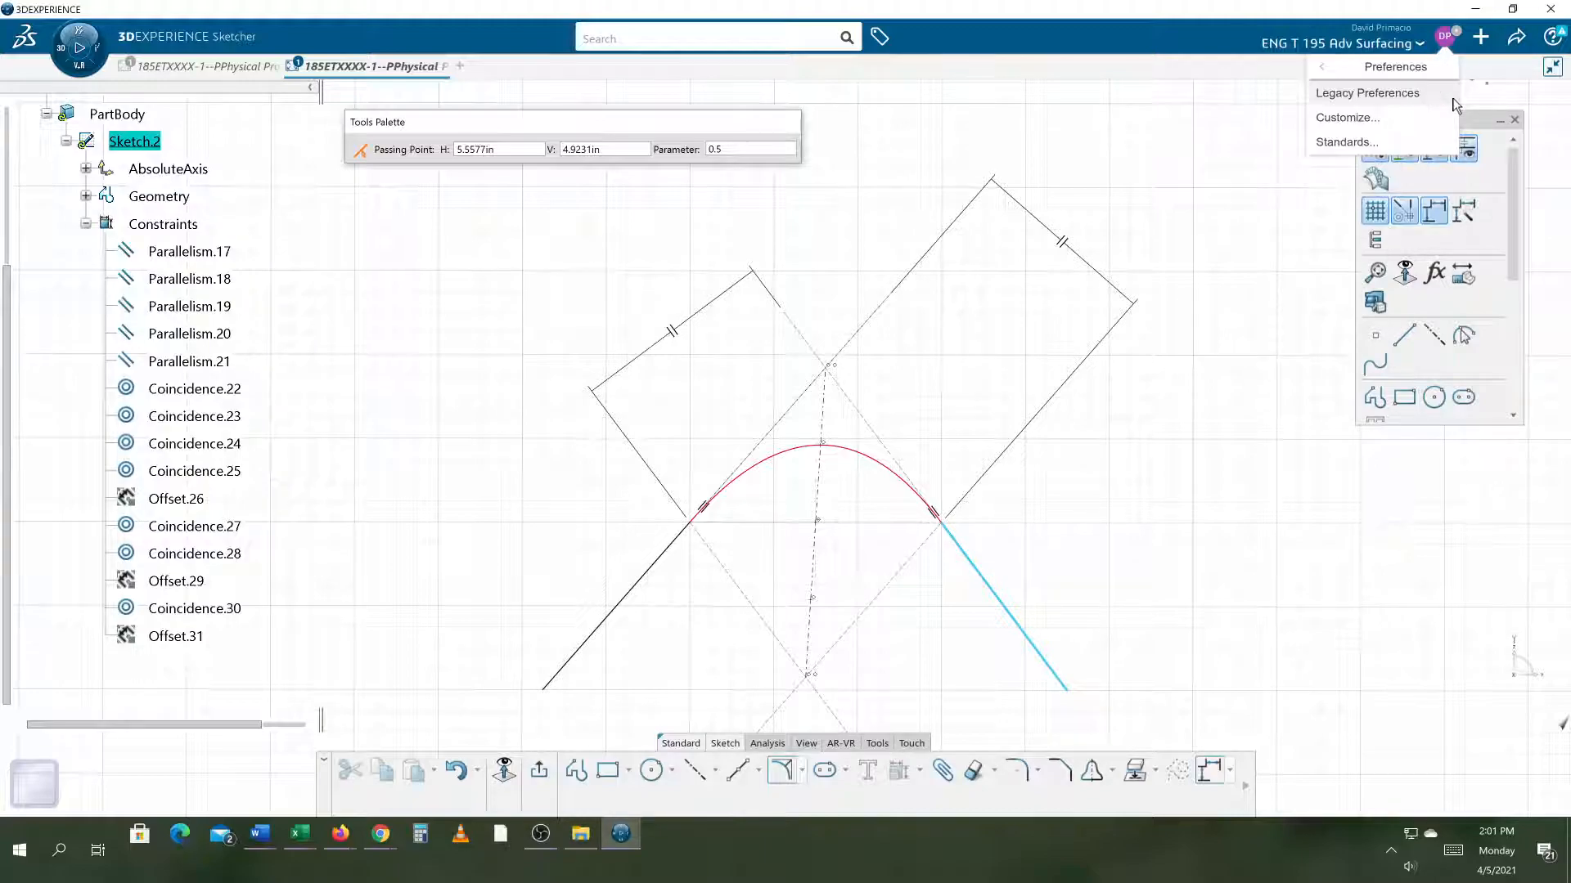
left_click(1391, 93)
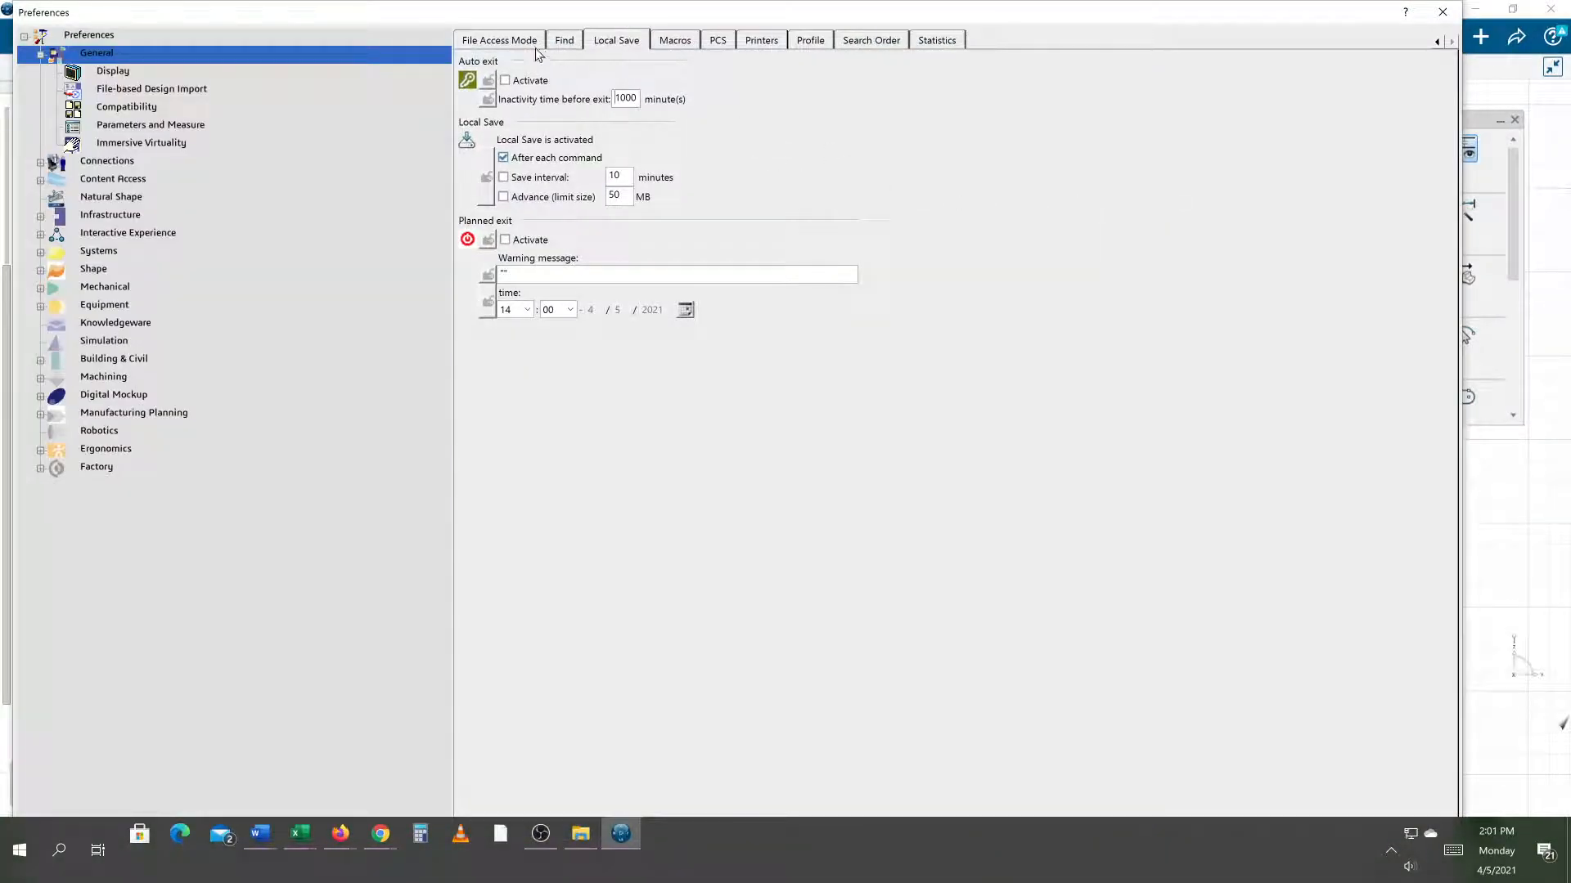
left_click(526, 43)
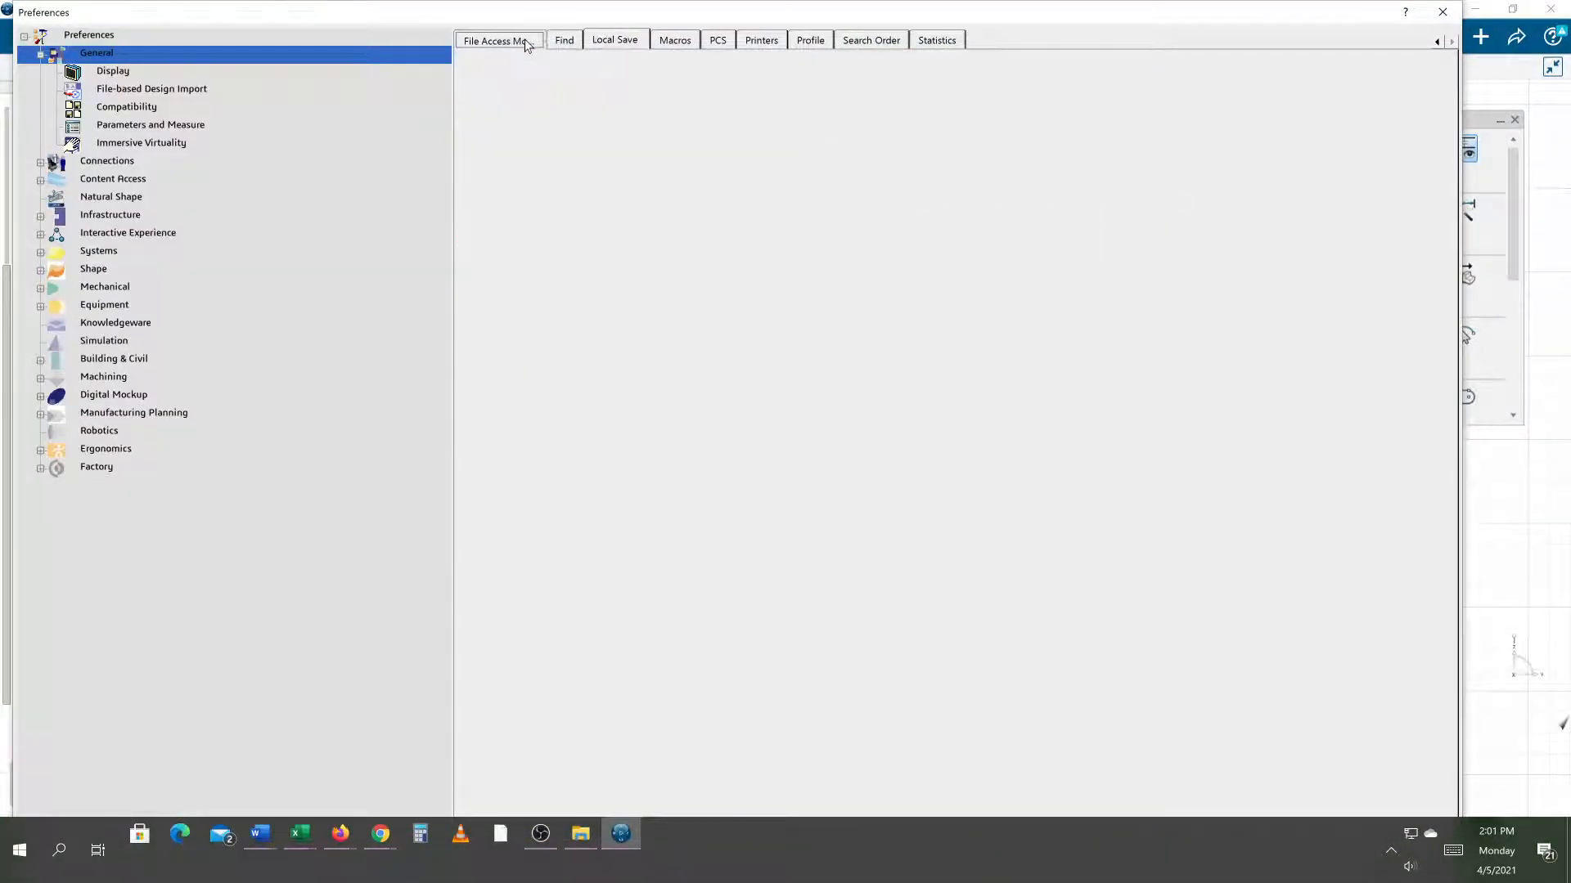
left_click(561, 41)
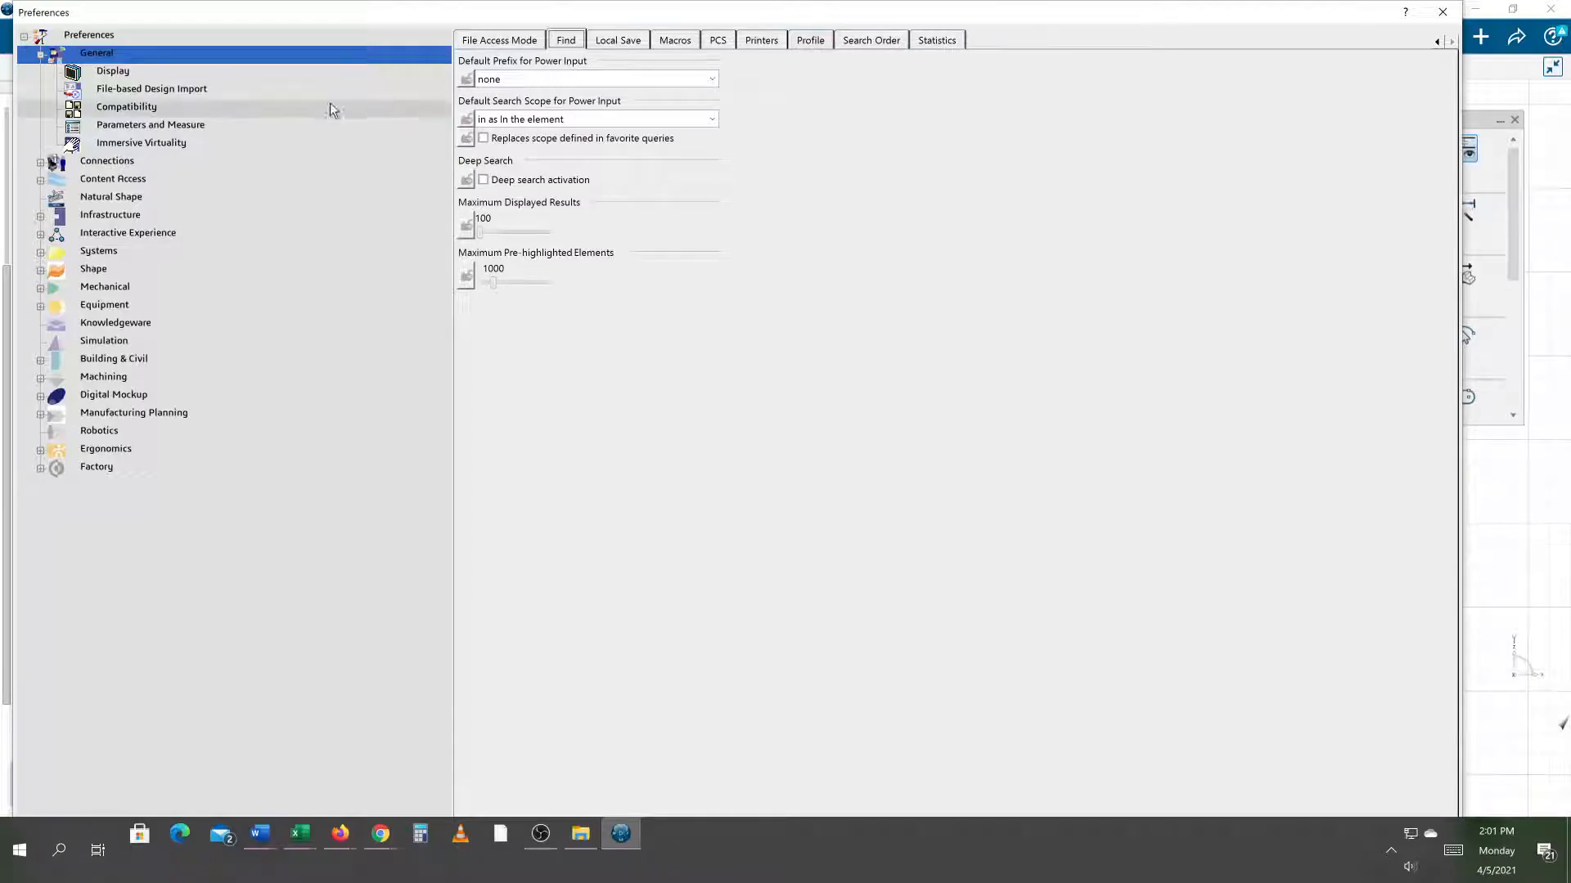
left_click(176, 72)
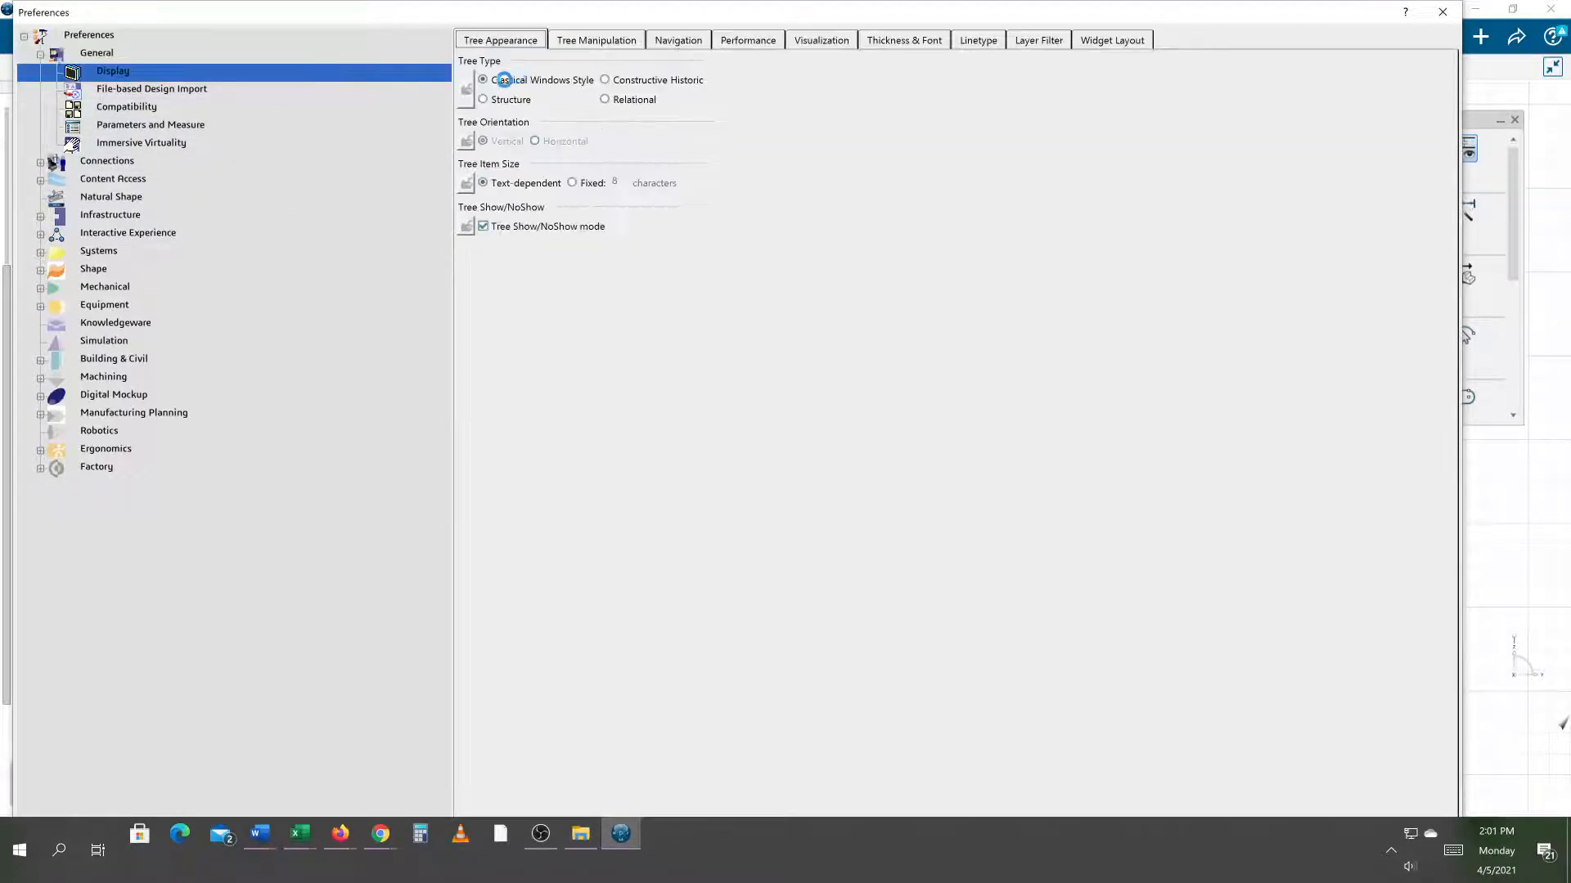
left_click(667, 42)
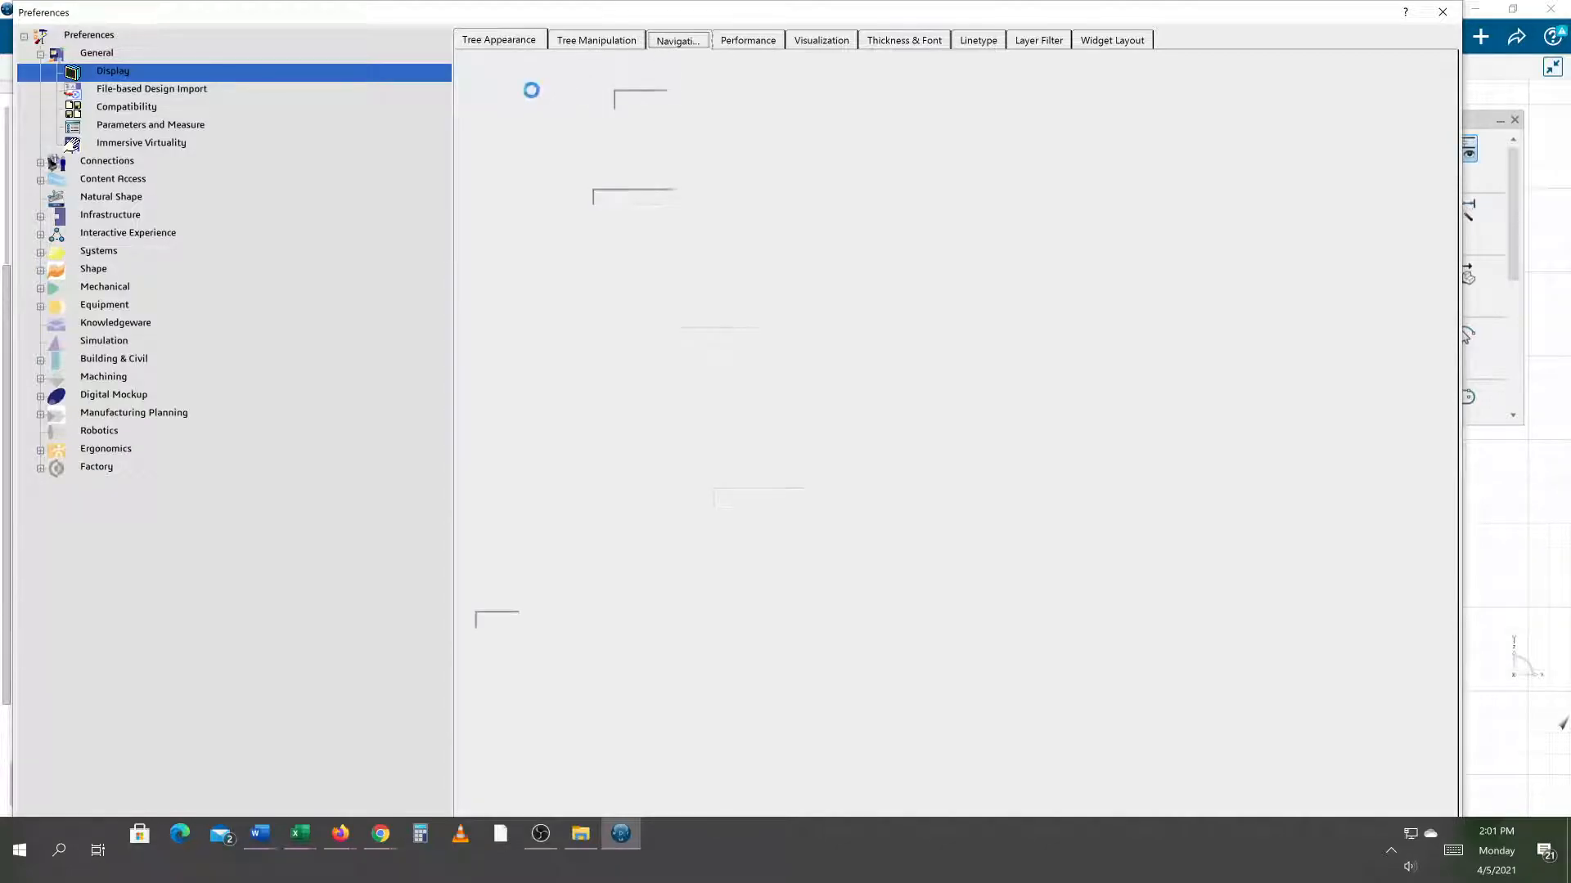
left_click(484, 100)
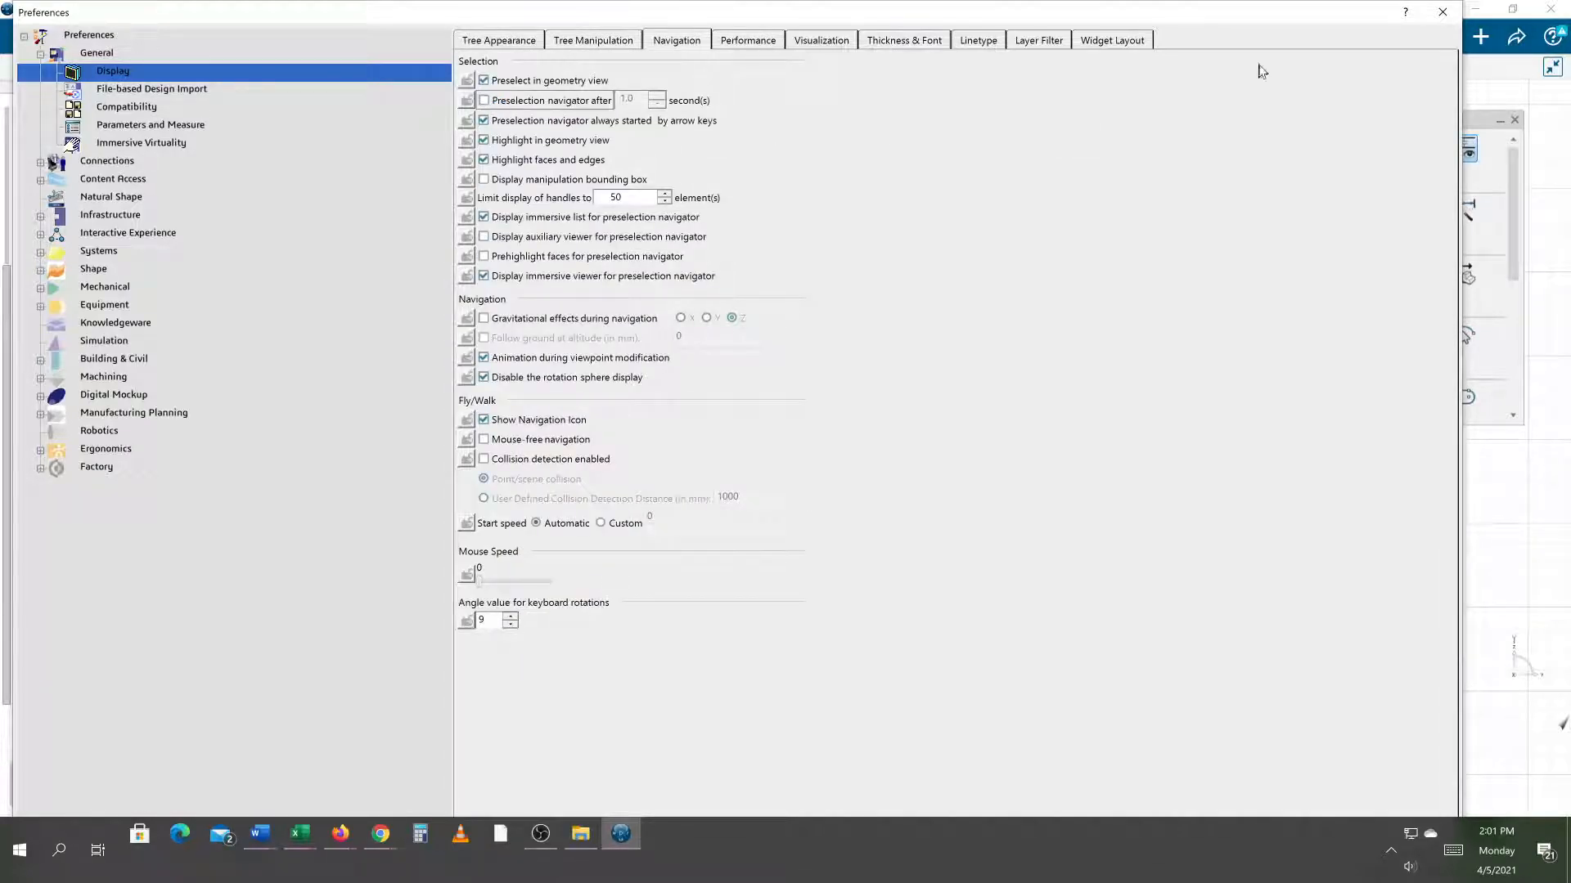
mouse_move(1362, 12)
left_mouse_down()
mouse_move(1362, 57)
mouse_move(1329, 5)
mouse_move(1329, 187)
mouse_move(1301, 247)
mouse_move(1202, 19)
left_mouse_up()
left_click(1302, 748)
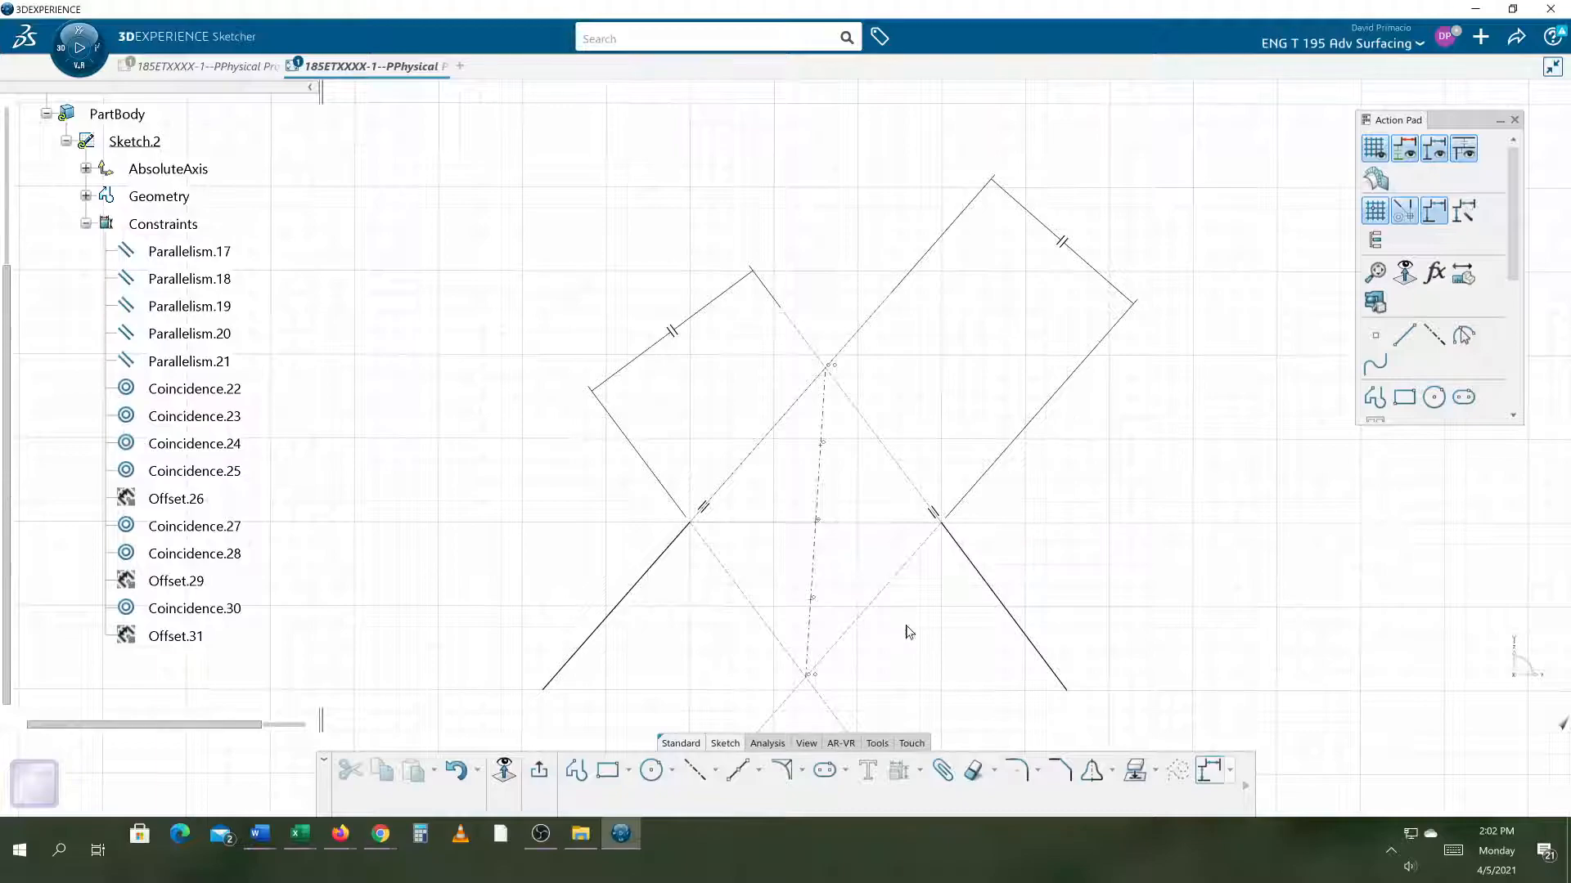
Create a conic joining the sloping lines' upper endpoints, with the upper axis crossing as tangent intersection, through the uppermost equidistant point at parameter 0.5.
left_click(782, 770)
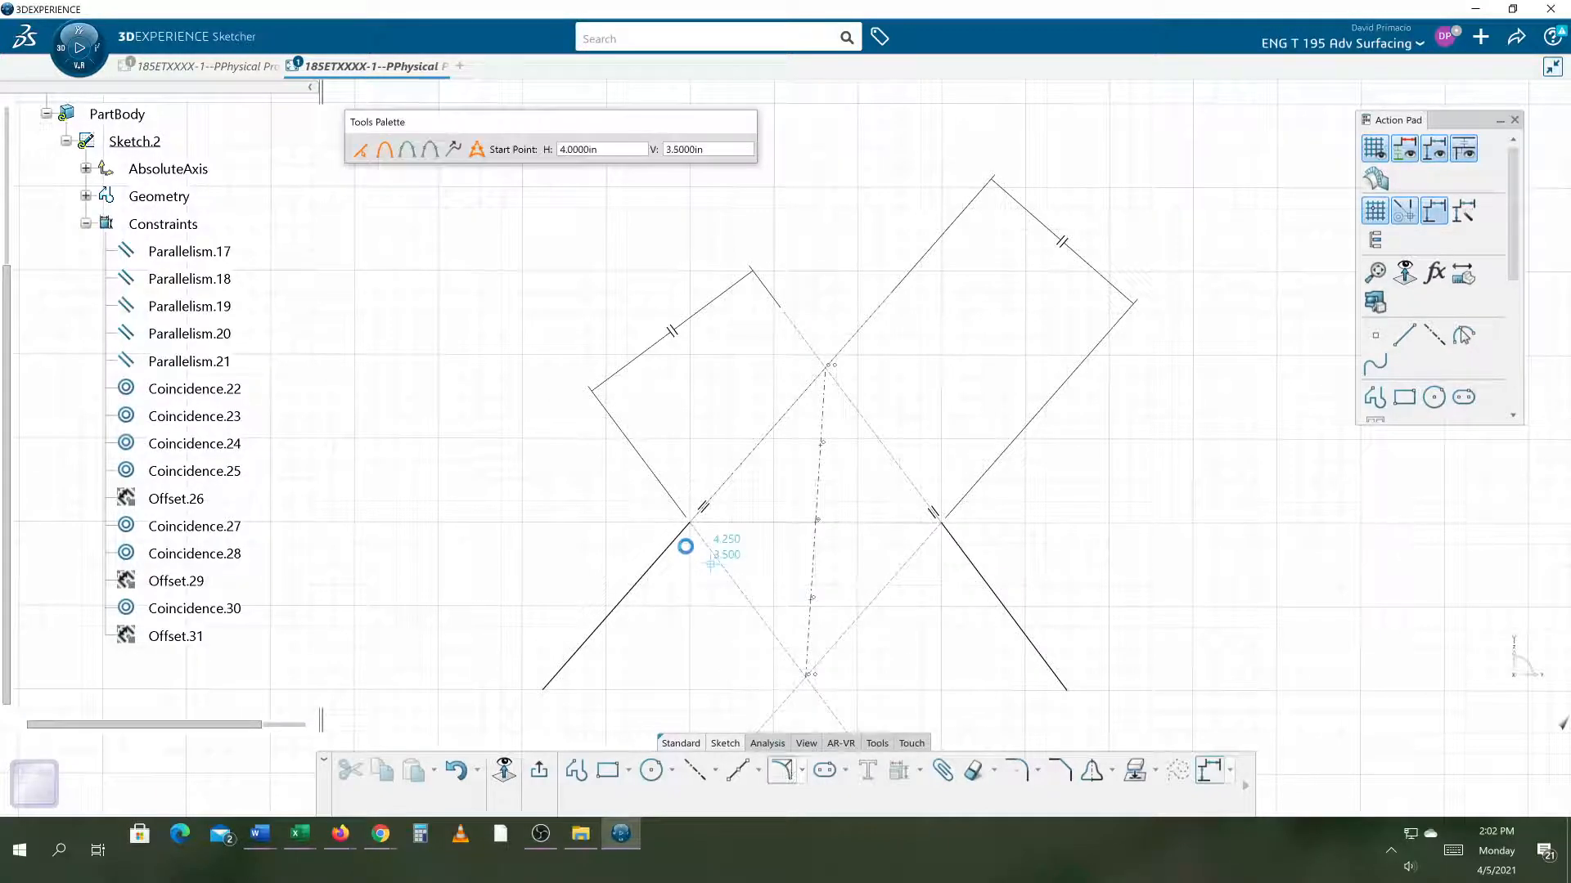
left_click(696, 523)
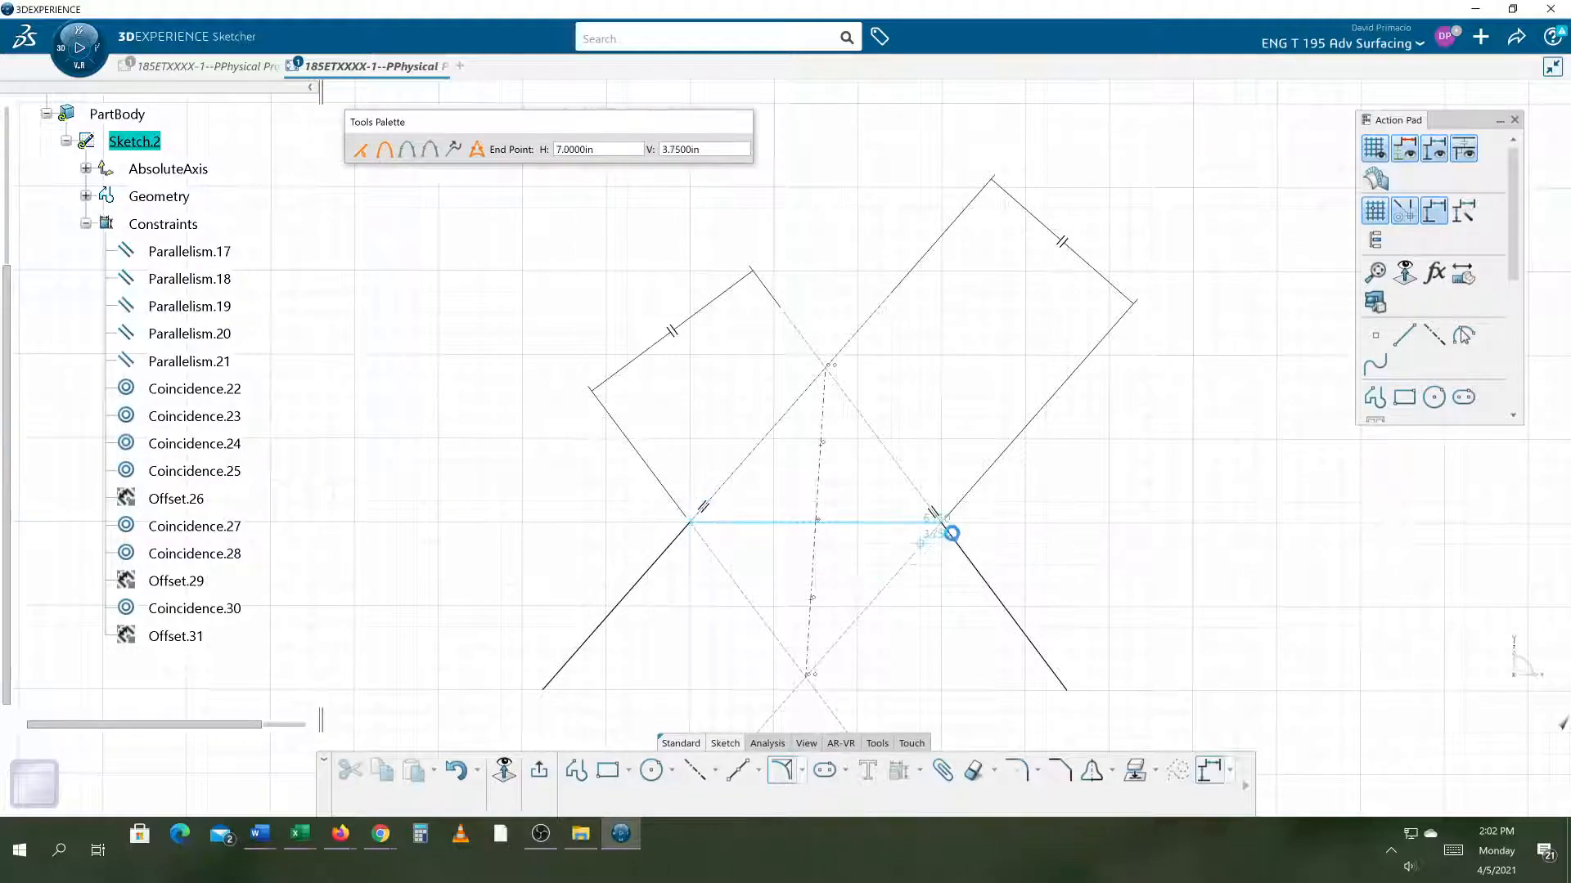
left_click(941, 524)
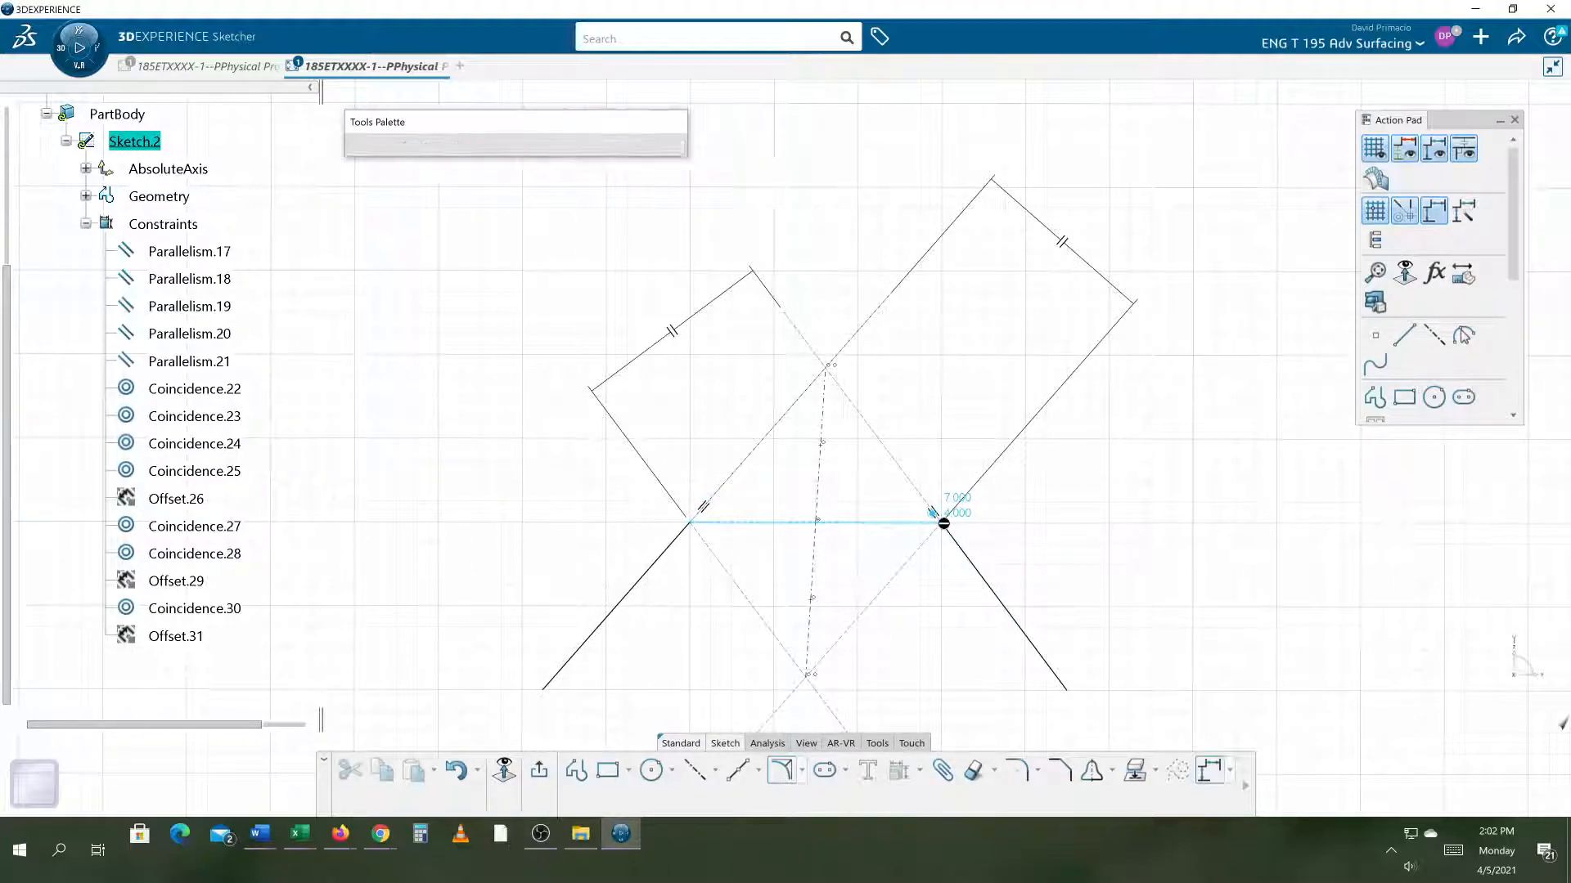
left_click(829, 368)
left_click(822, 448)
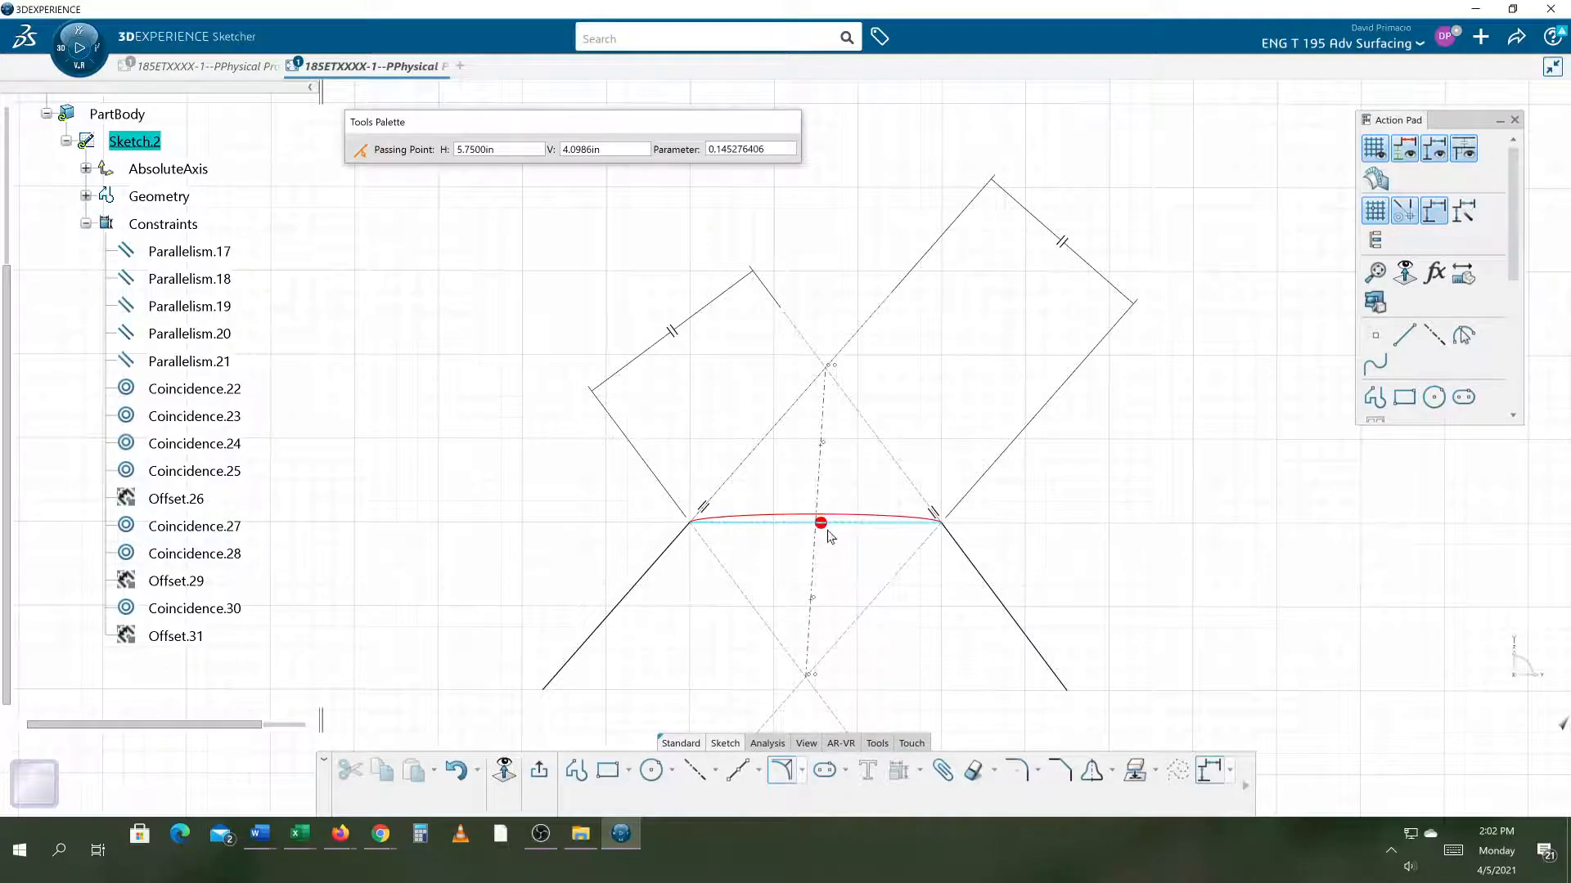
mouse_move(834, 530)
left_mouse_down()
mouse_move(851, 414)
mouse_move(824, 537)
left_mouse_up()
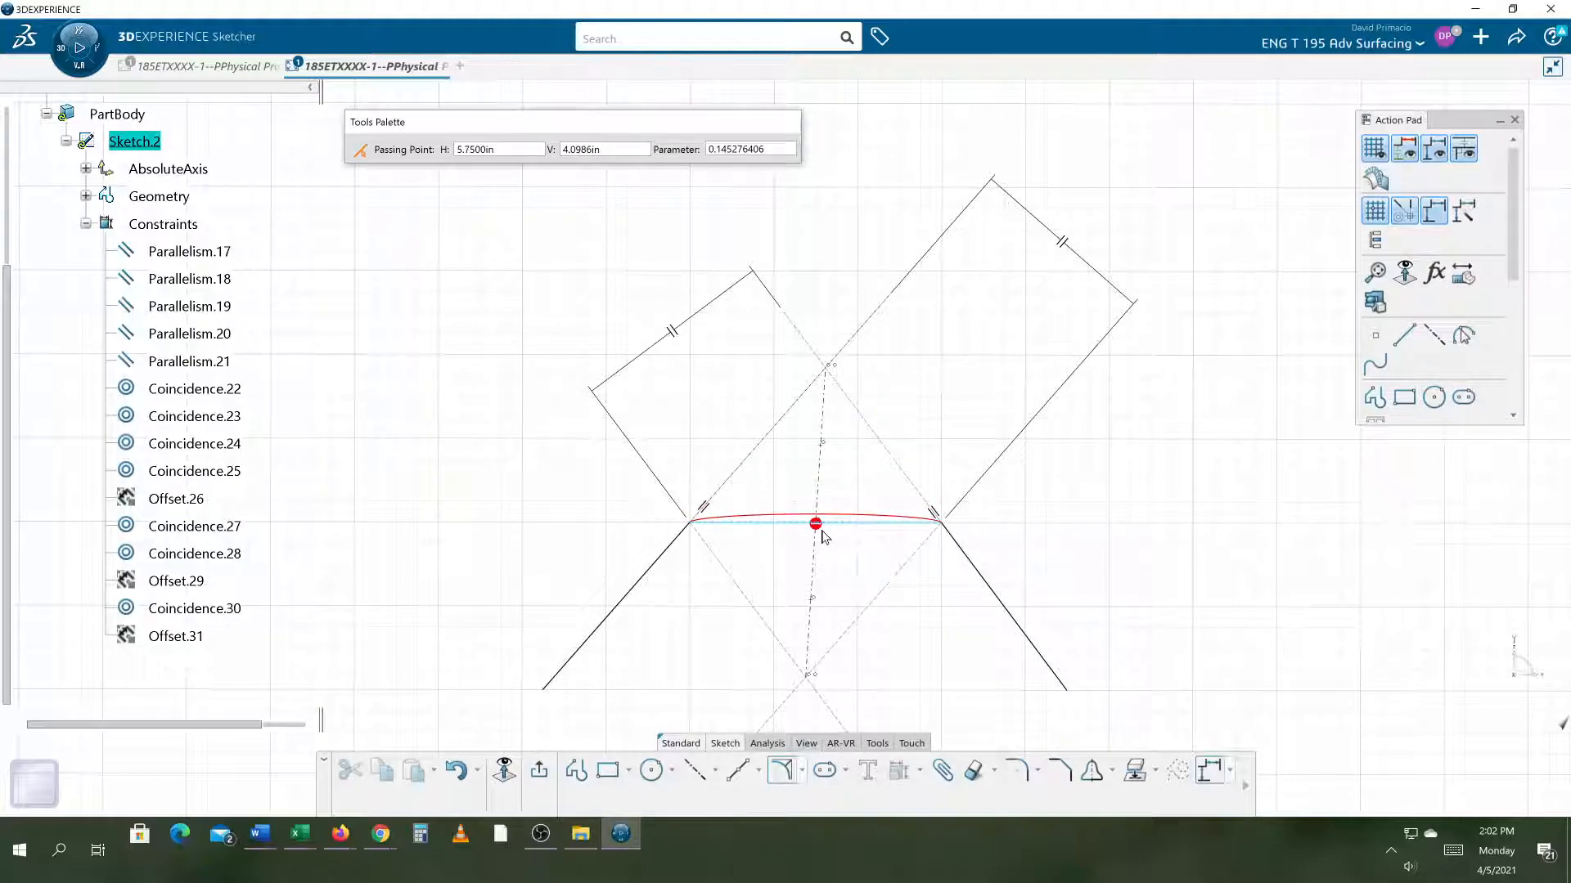
left_click(826, 422)
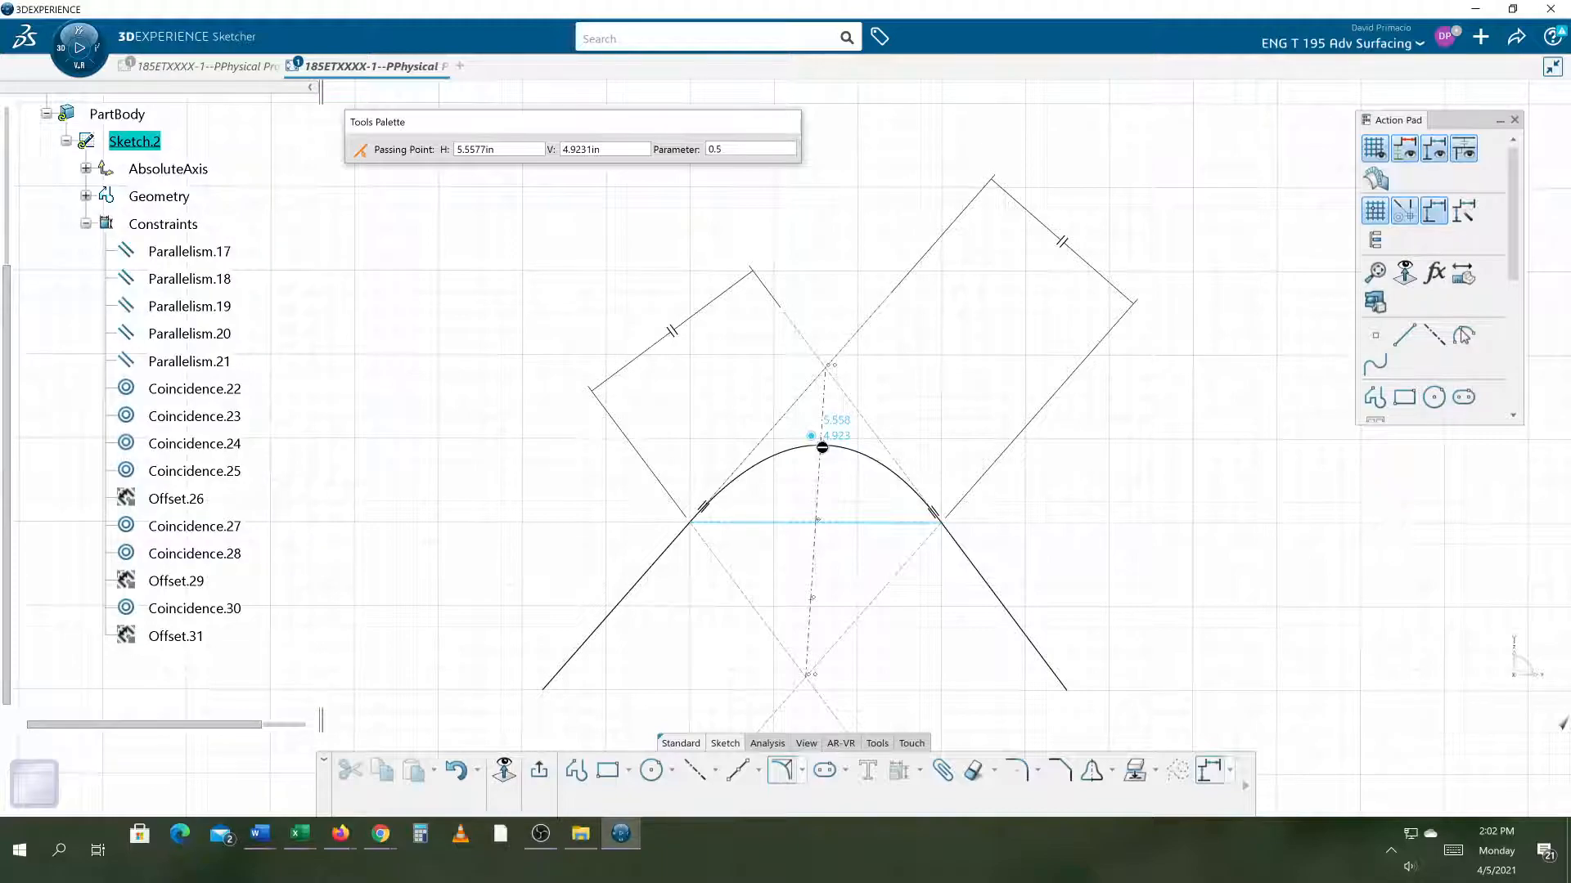
left_click(822, 448)
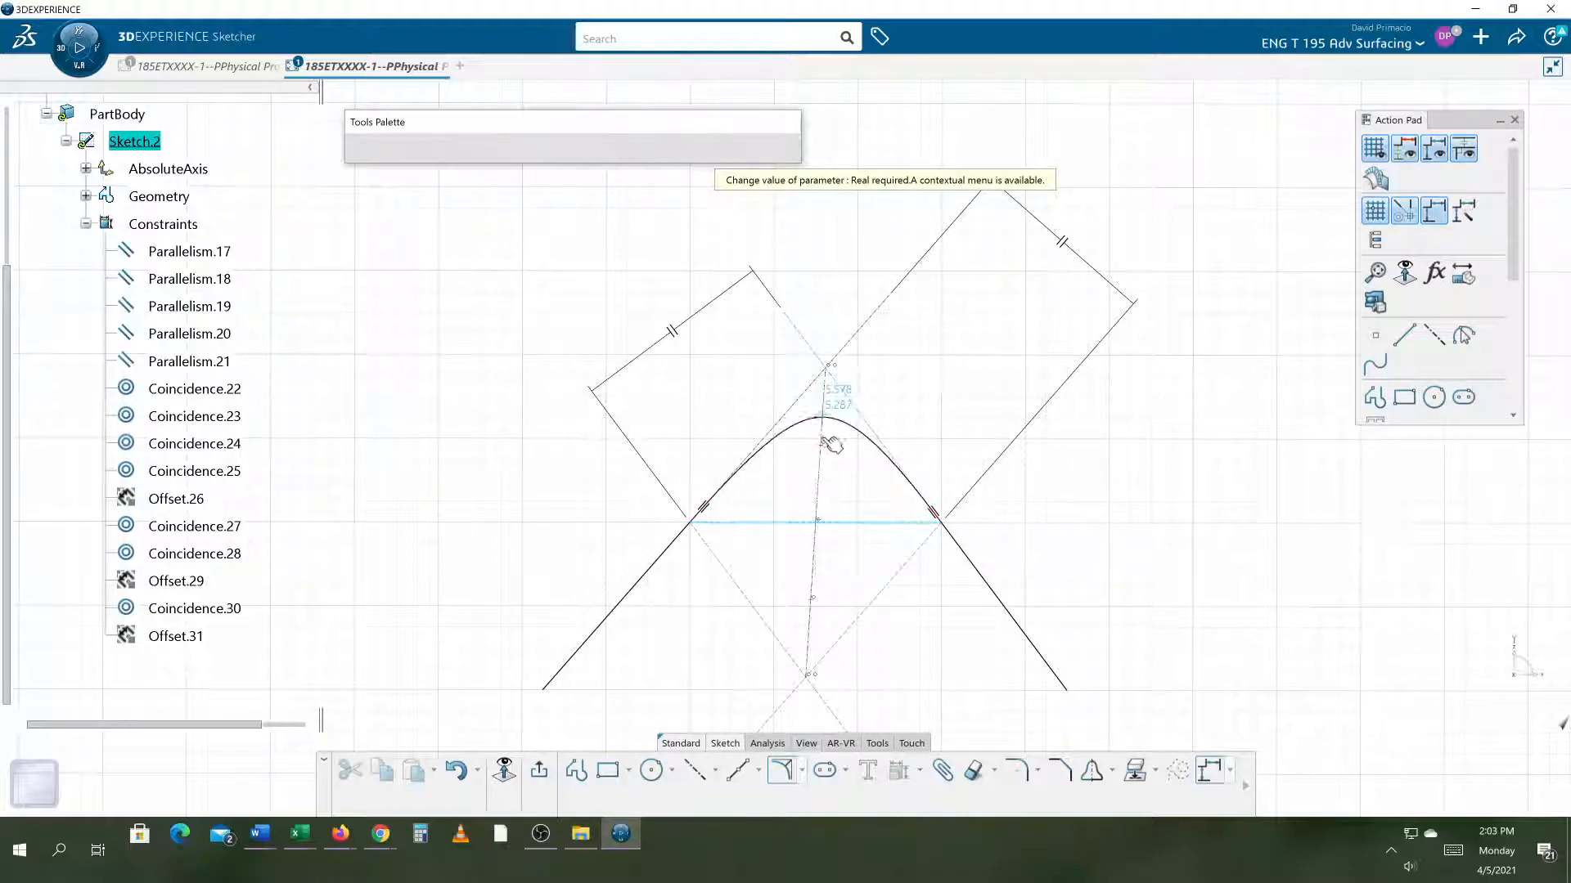
mouse_move(817, 456)
left_mouse_down()
mouse_move(828, 468)
mouse_move(827, 427)
mouse_move(819, 442)
left_mouse_up()
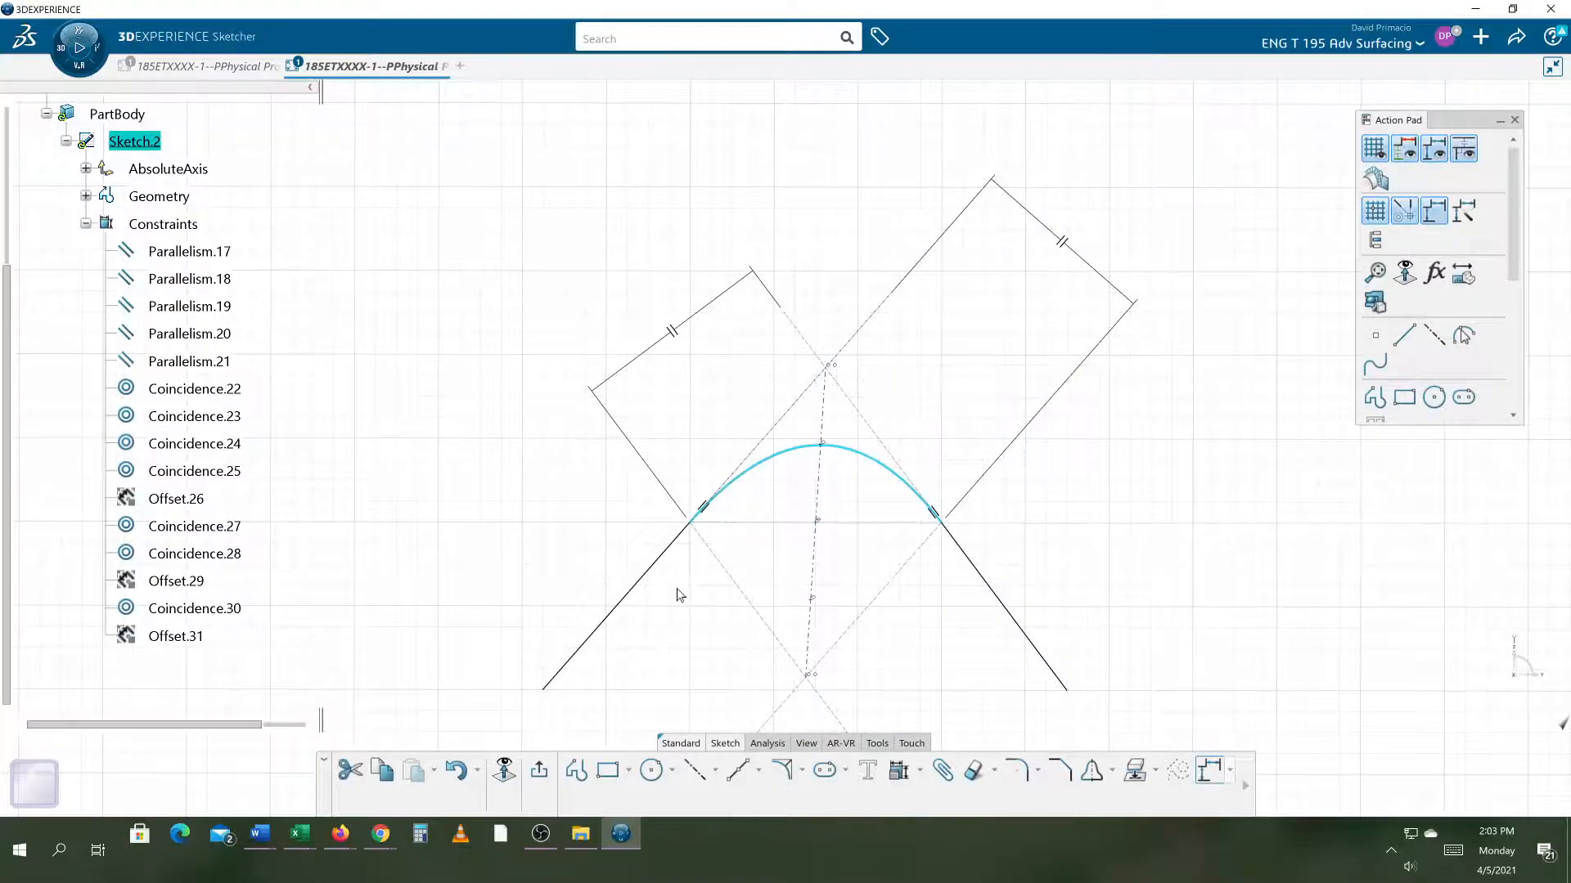
left_click(394, 502)
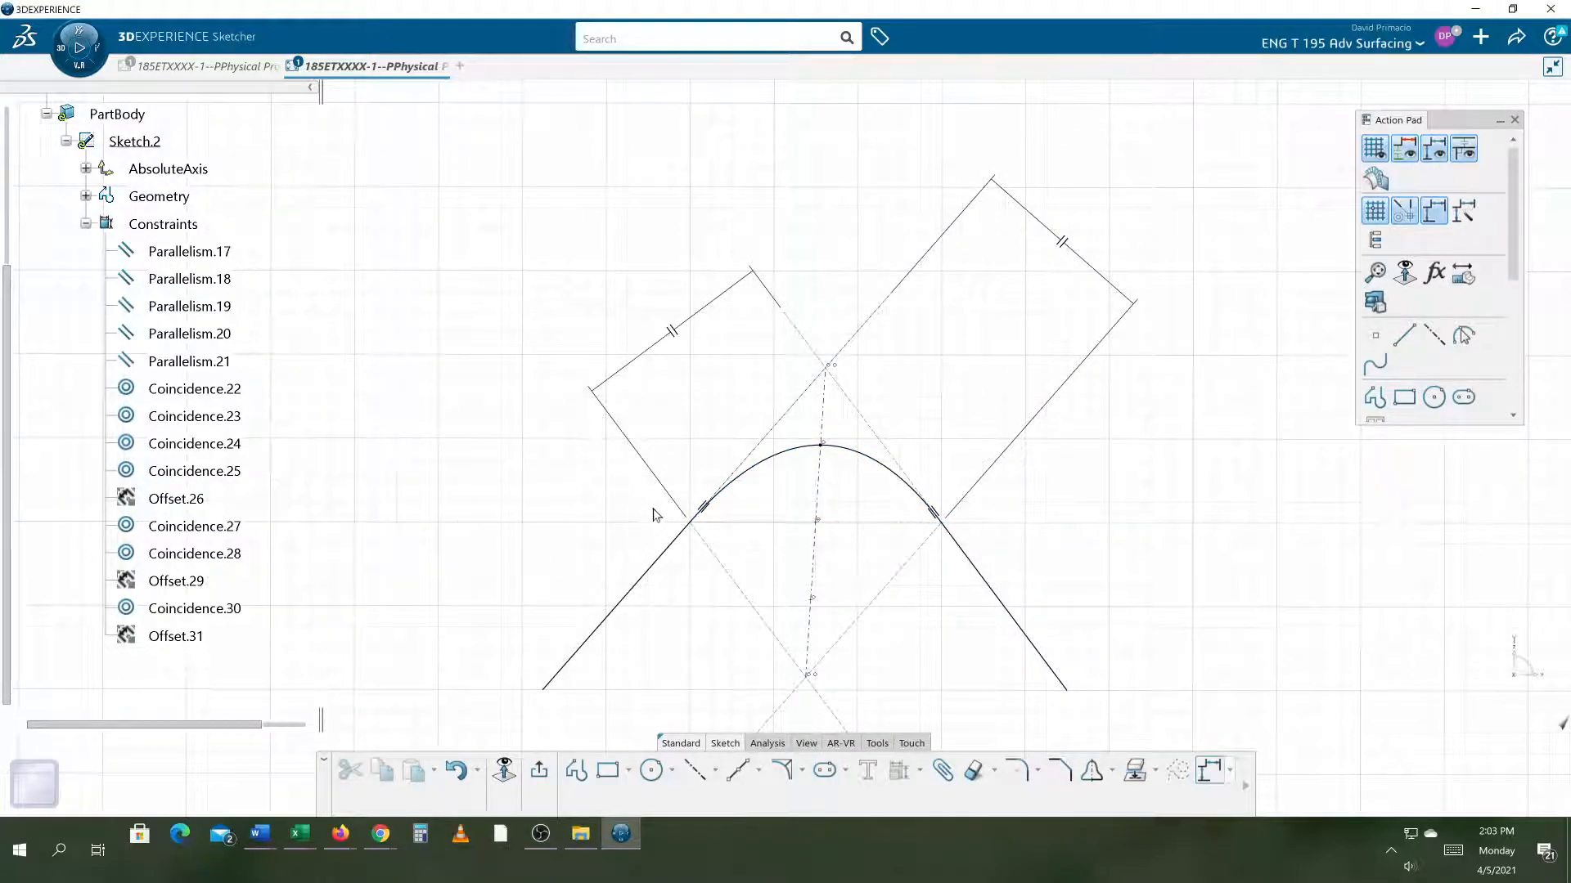
left_click(750, 478)
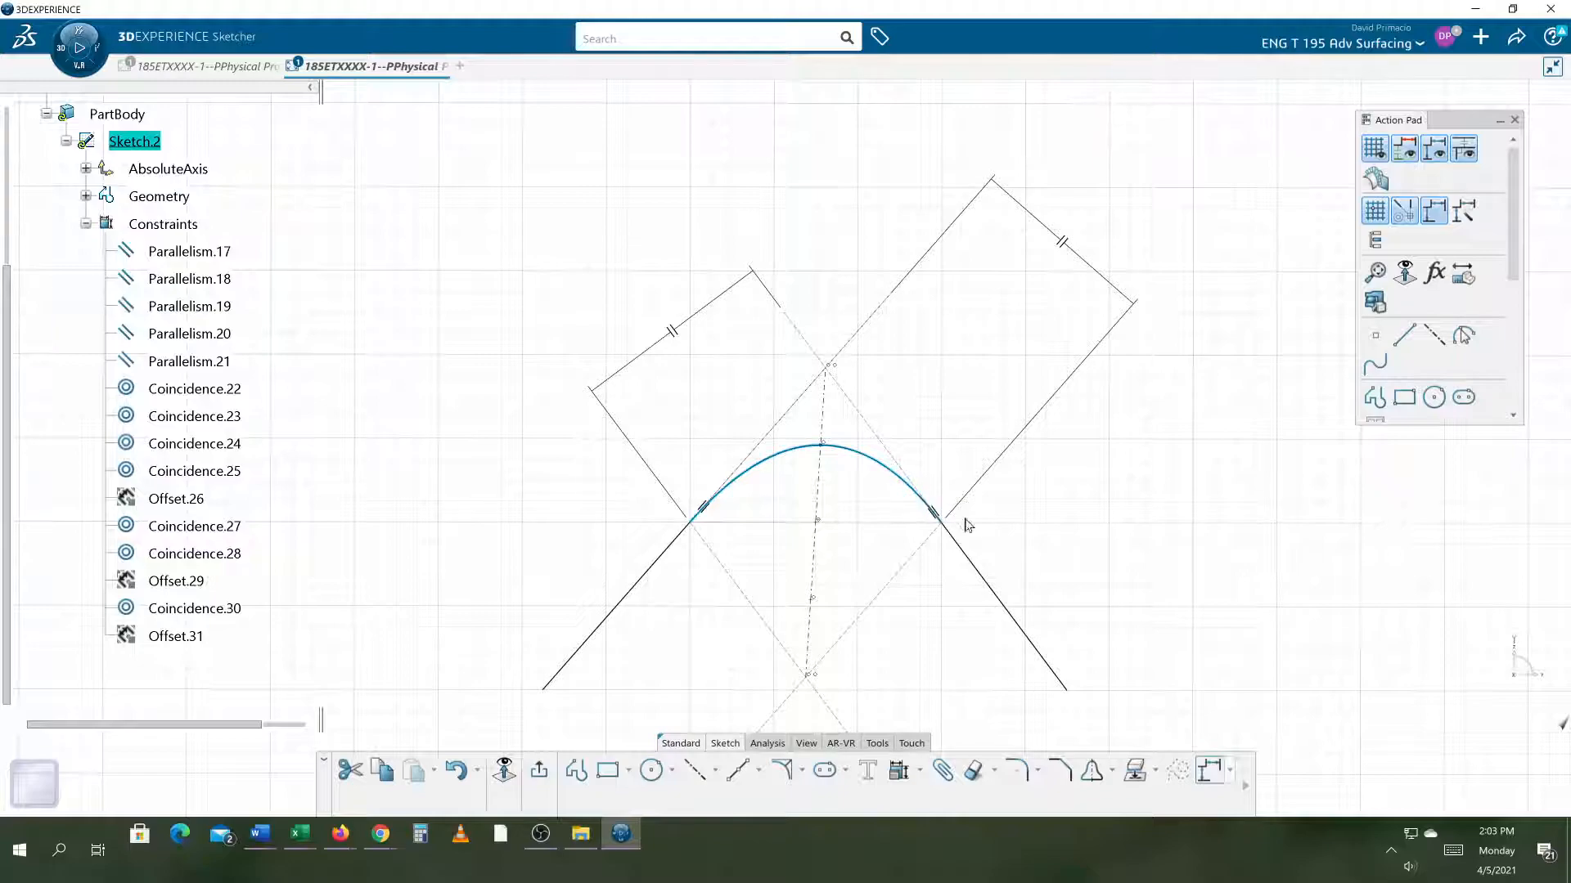
left_click(915, 612)
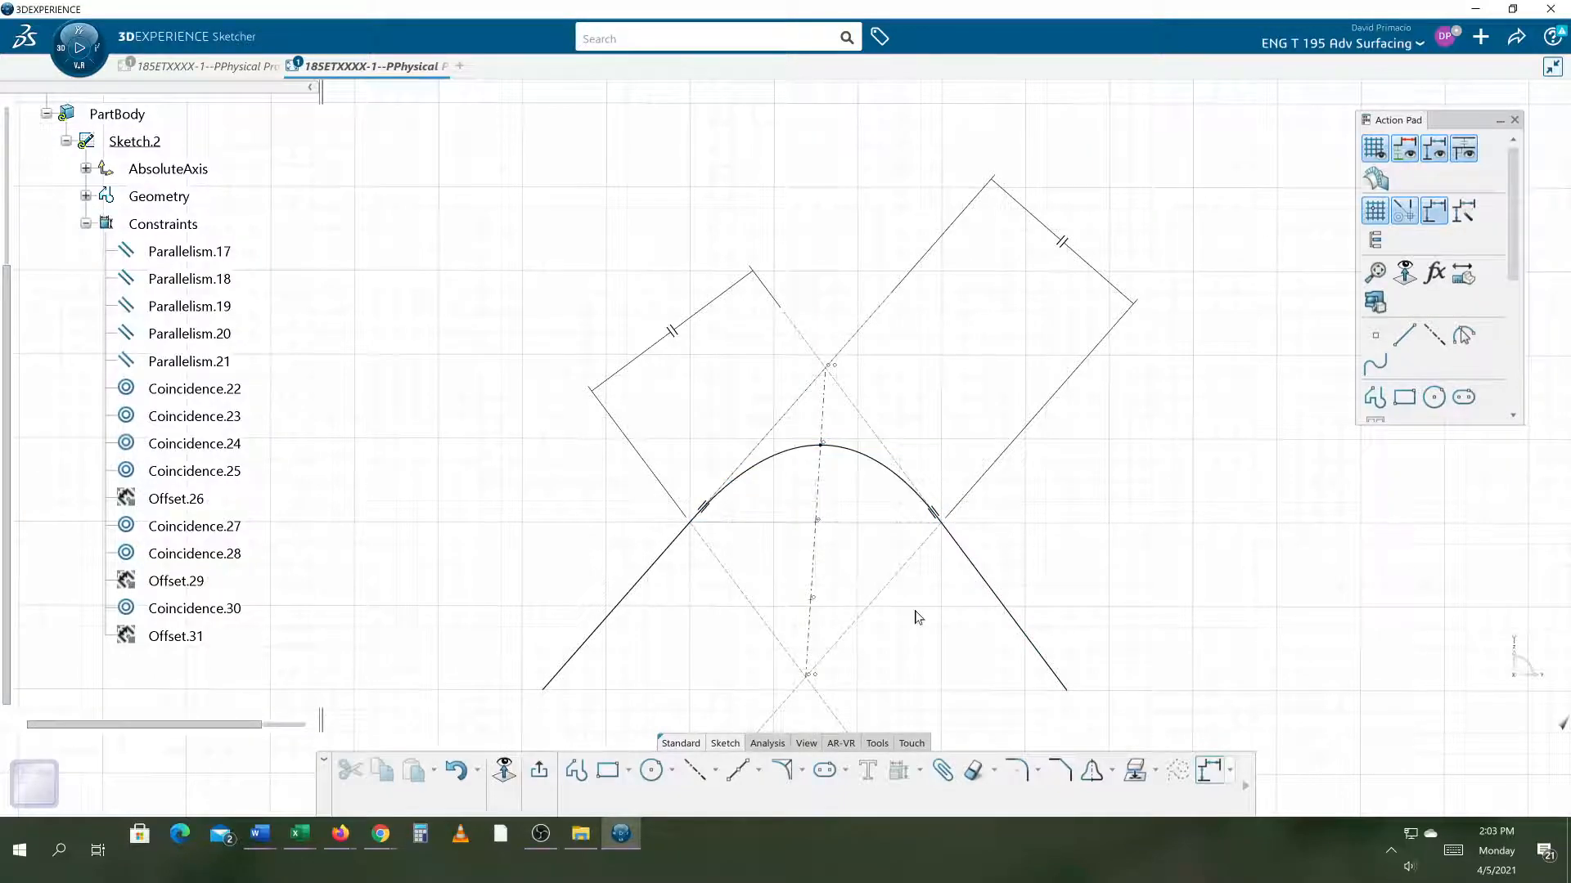
Set the line colour of the conic joining the two sloping lines to red.
scroll(809, 593, "up", 3)
scroll(824, 452, "up", 1)
middle_click_drag(824, 453, 842, 452)
right_click(820, 356)
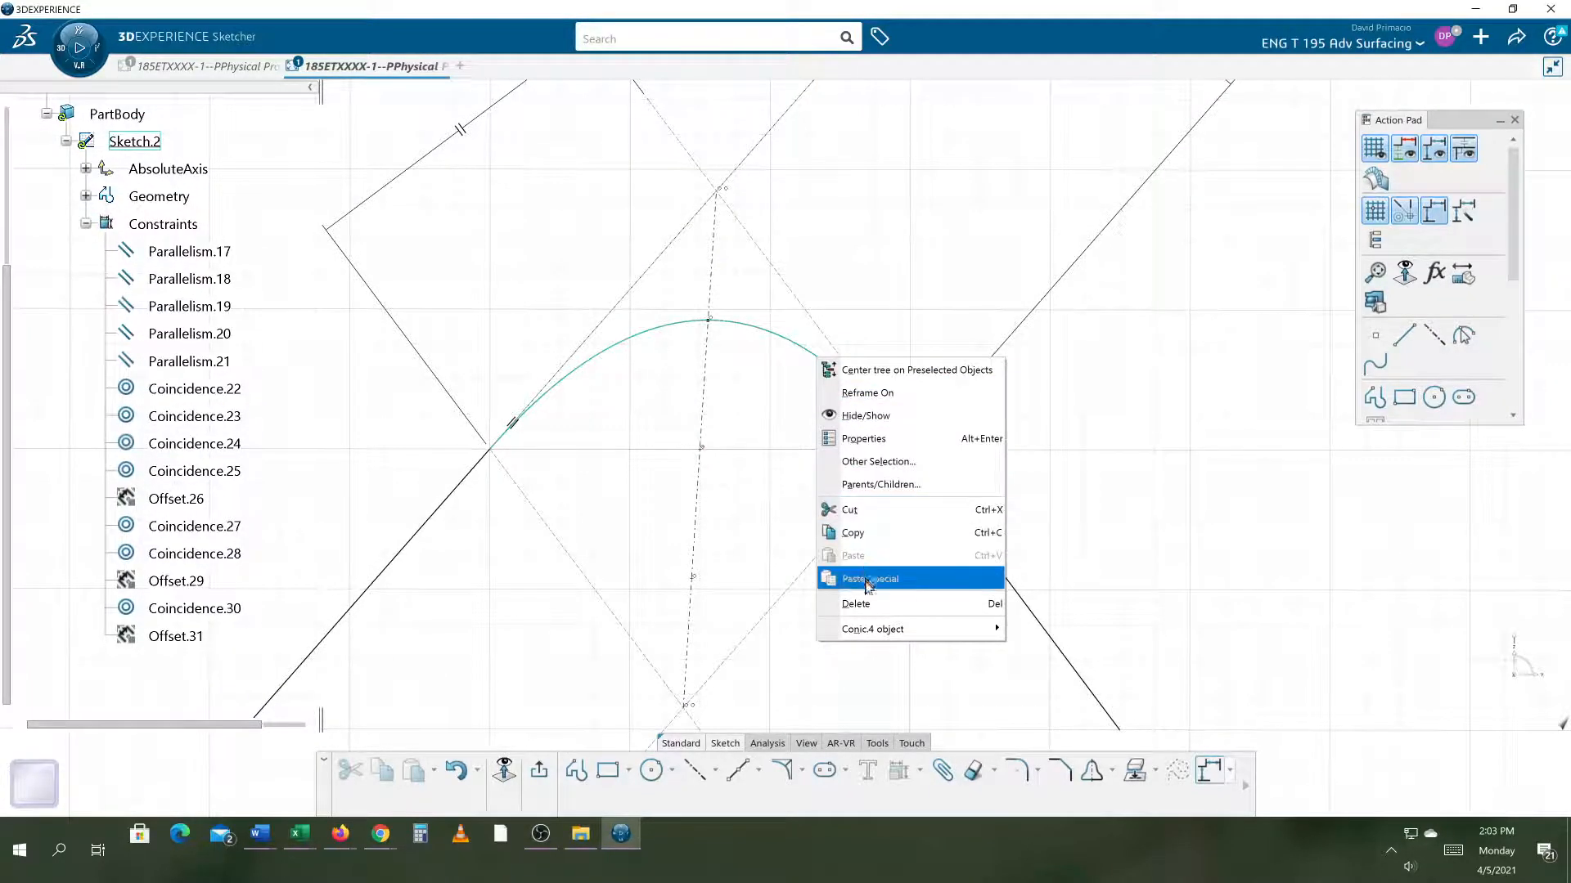
left_click(909, 443)
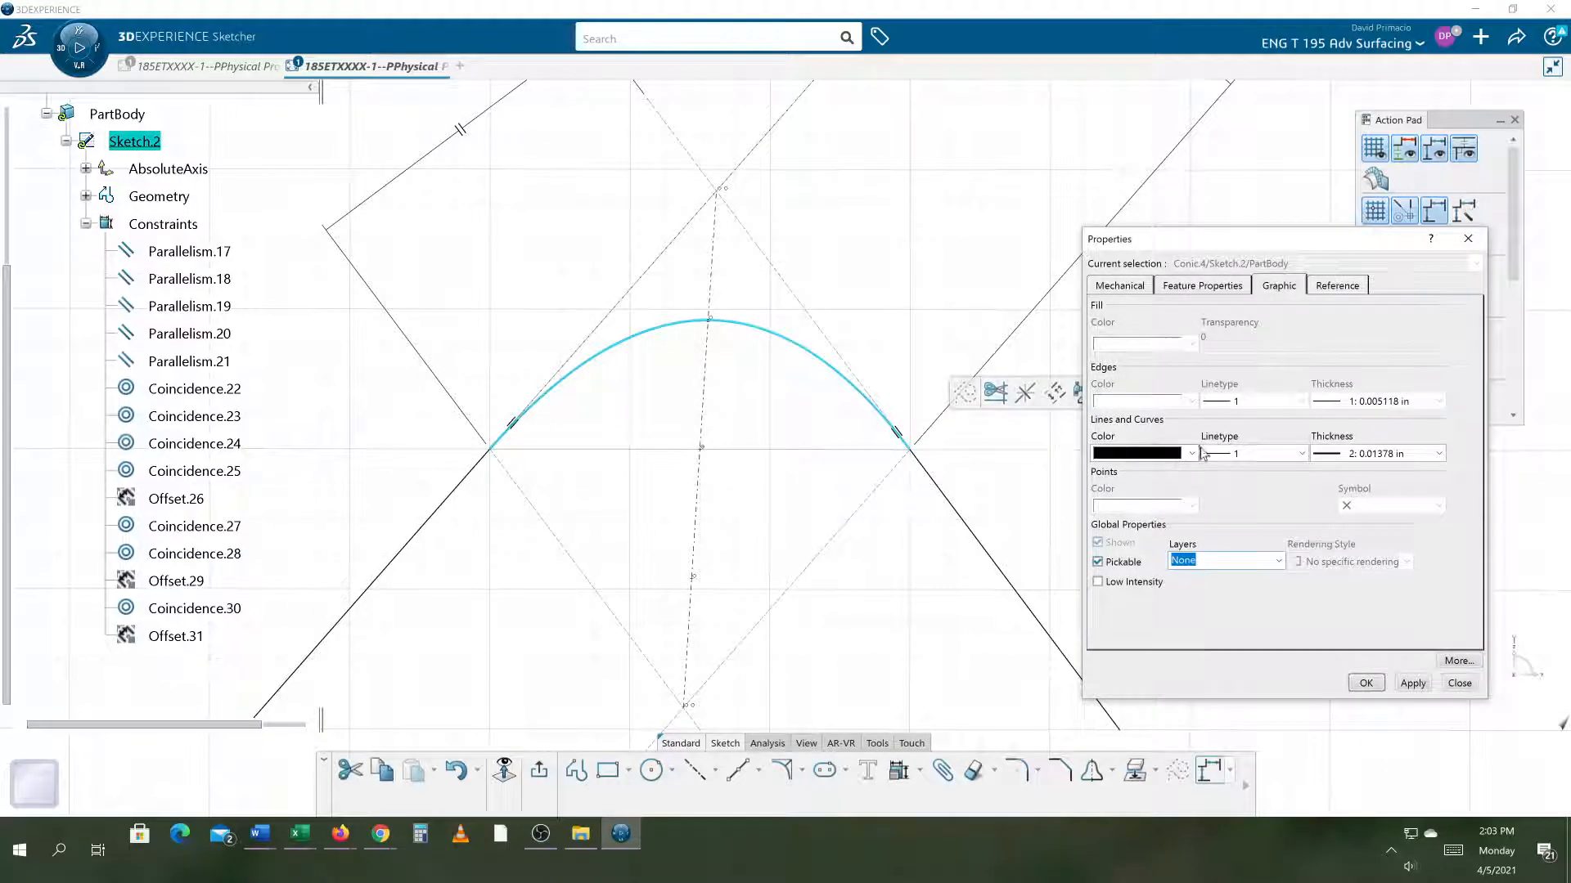
left_click(1192, 454)
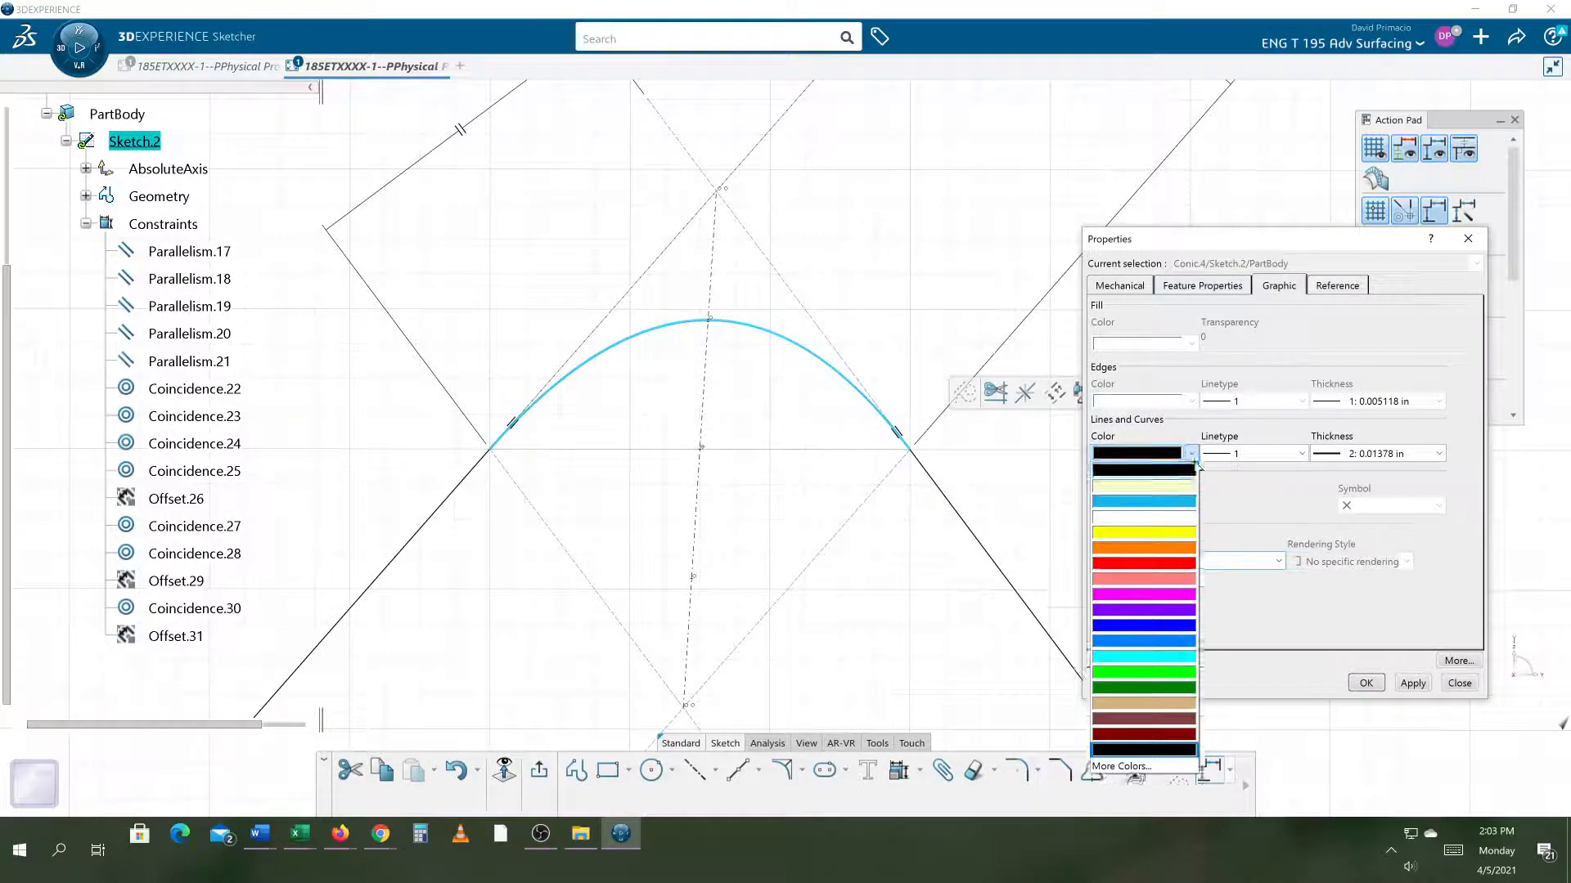
left_click(1171, 571)
left_click(1411, 683)
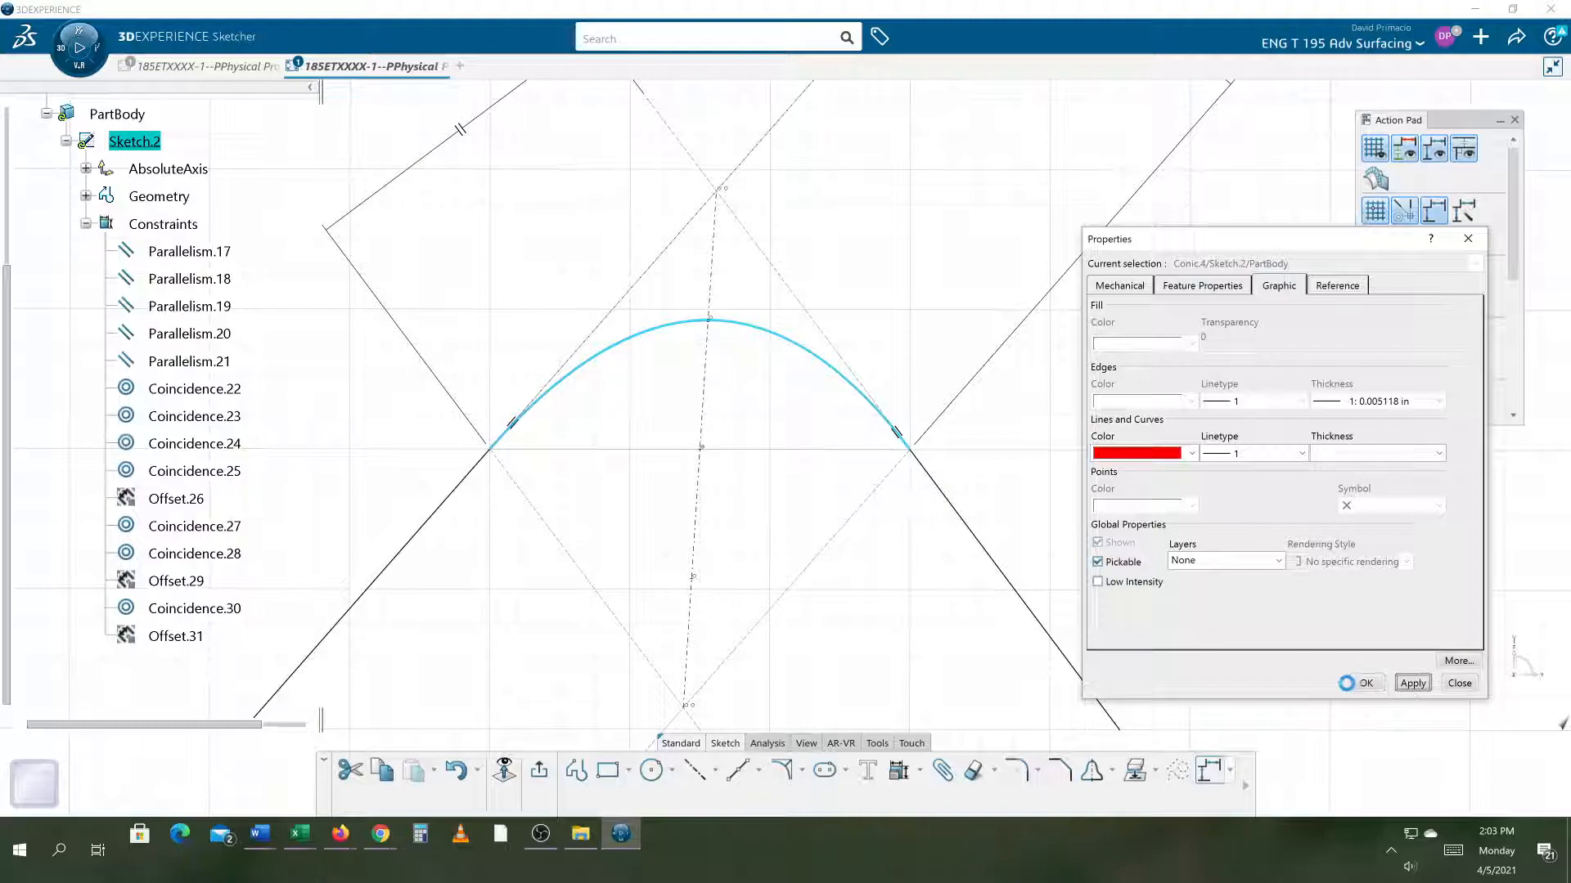
left_click(1367, 683)
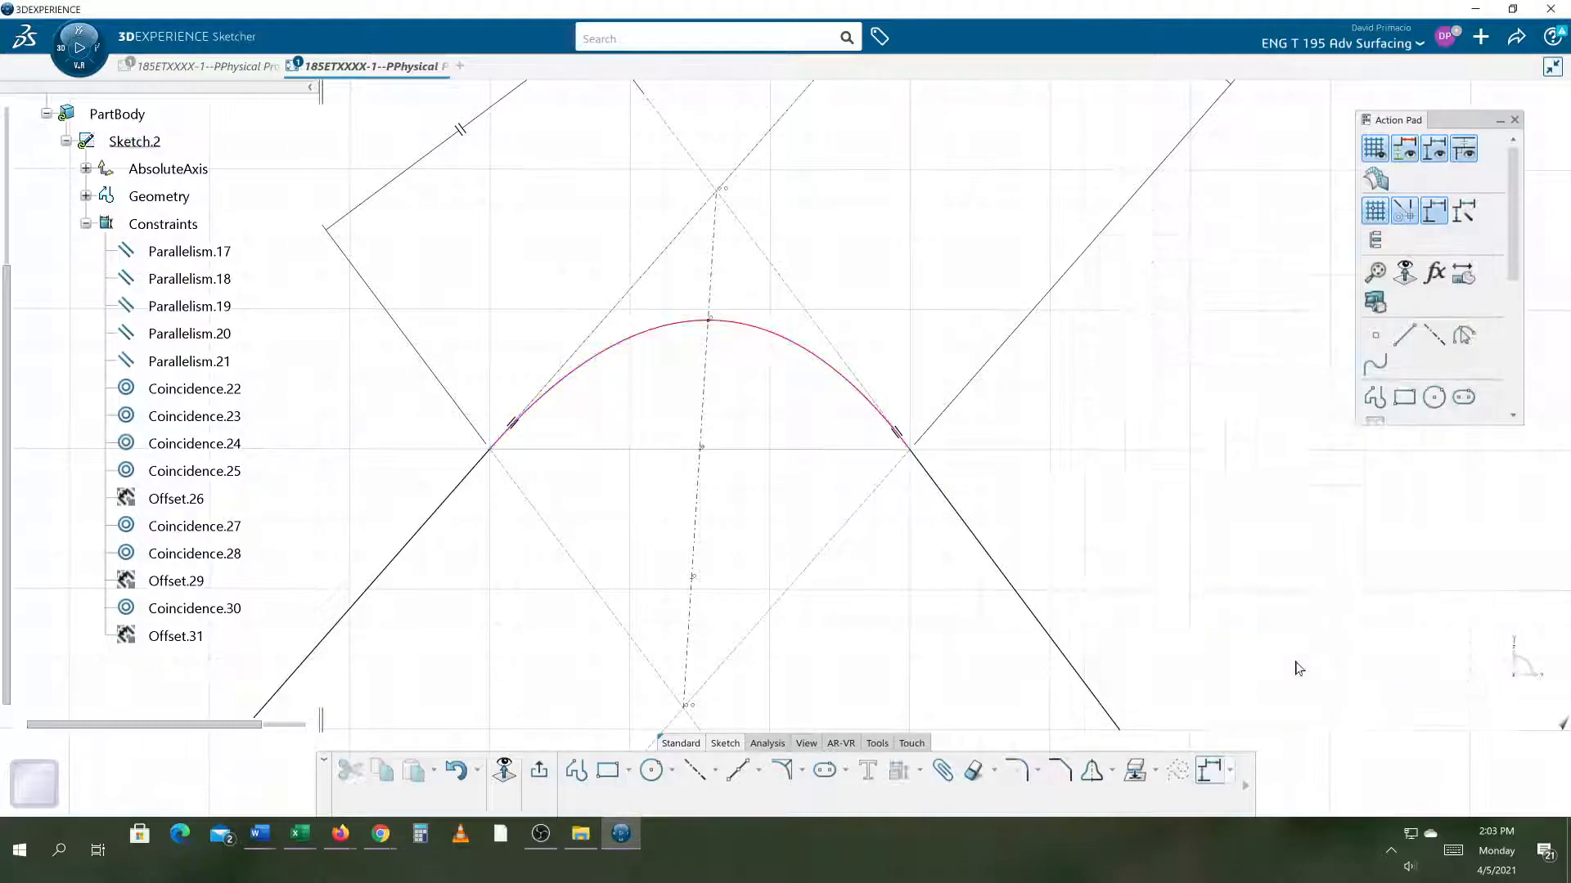
Create a second conic between the sloping lines' upper endpoints, with the upper axis crossing as tangent intersection point and parameter 0.75.
mouse_move(1195, 526)
middle_mouse_down()
mouse_move(1178, 540)
mouse_move(1183, 526)
middle_mouse_up()
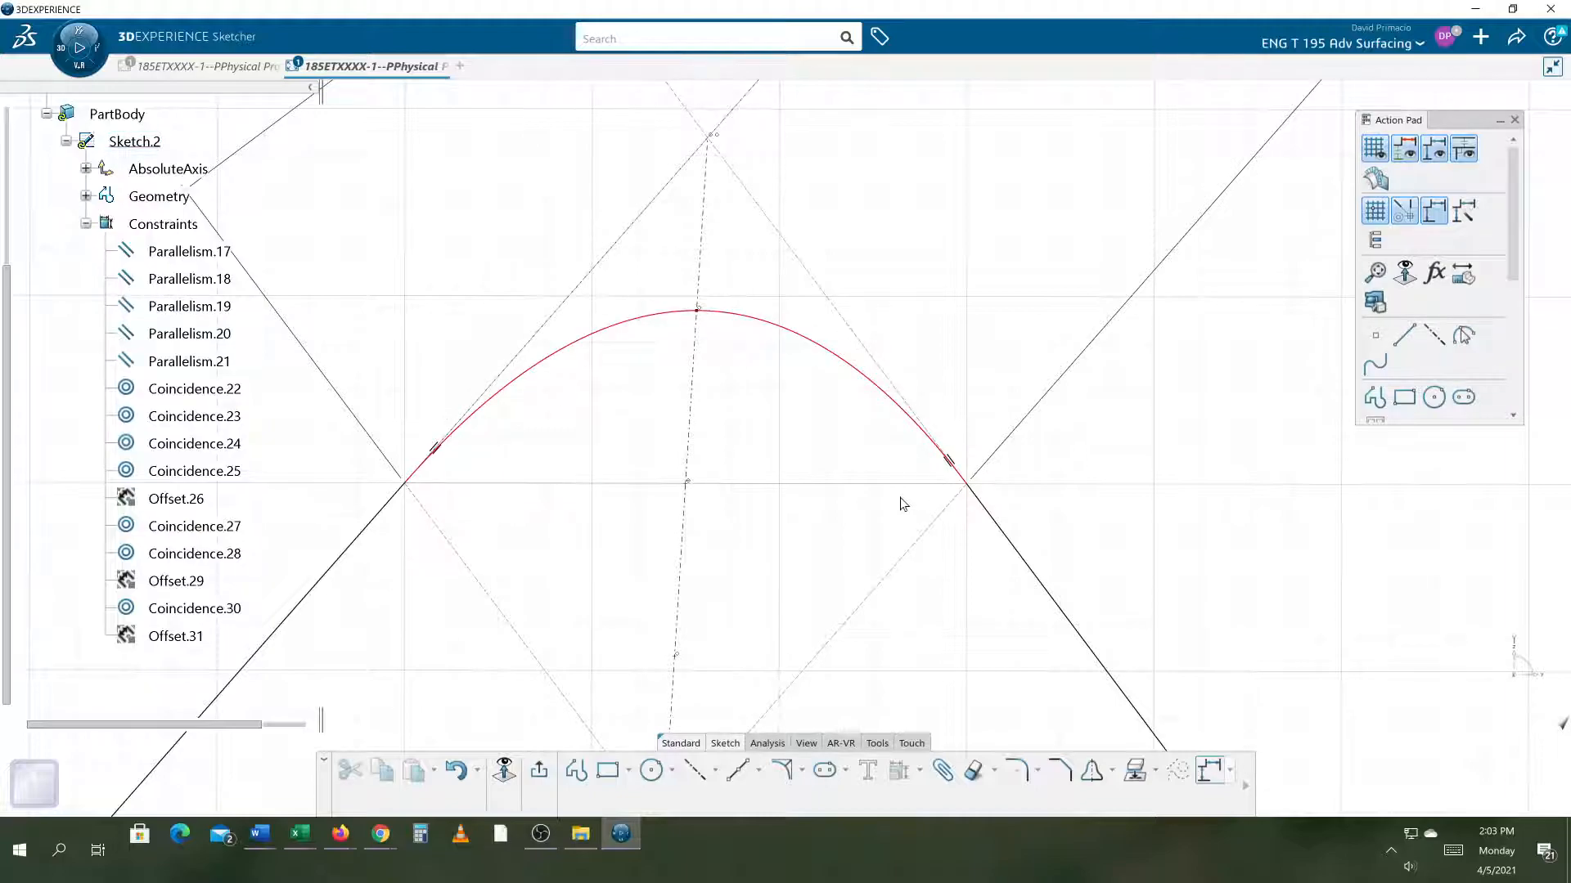
mouse_move(667, 624)
middle_mouse_down()
mouse_move(807, 561)
mouse_move(817, 602)
middle_mouse_up()
middle_click_drag(633, 644, 646, 692)
left_click(784, 769)
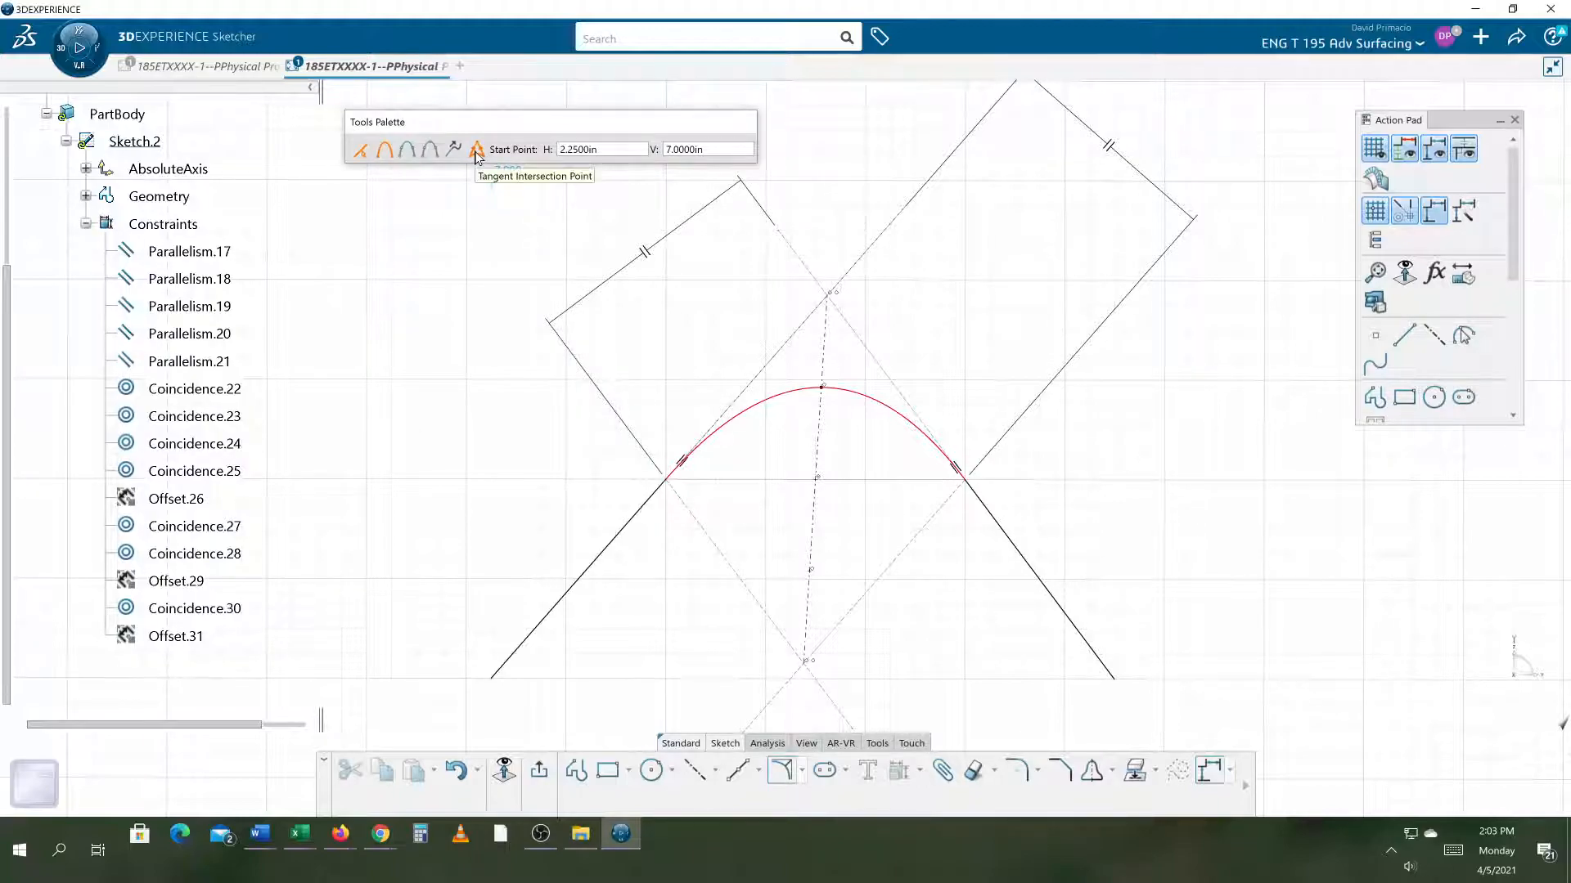
left_click(665, 482)
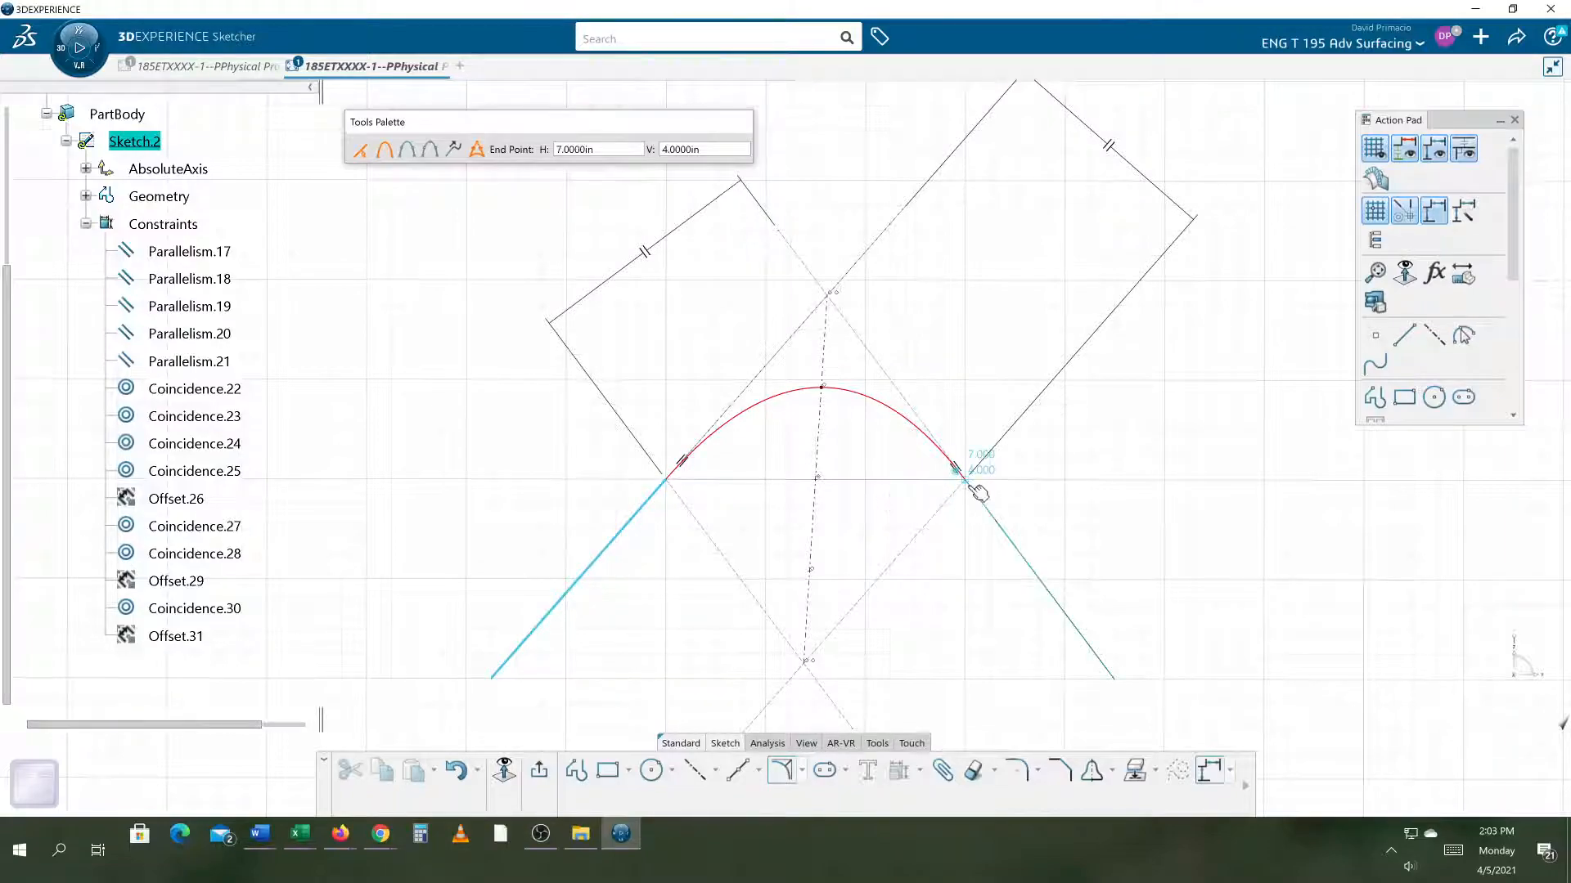
left_click(977, 487)
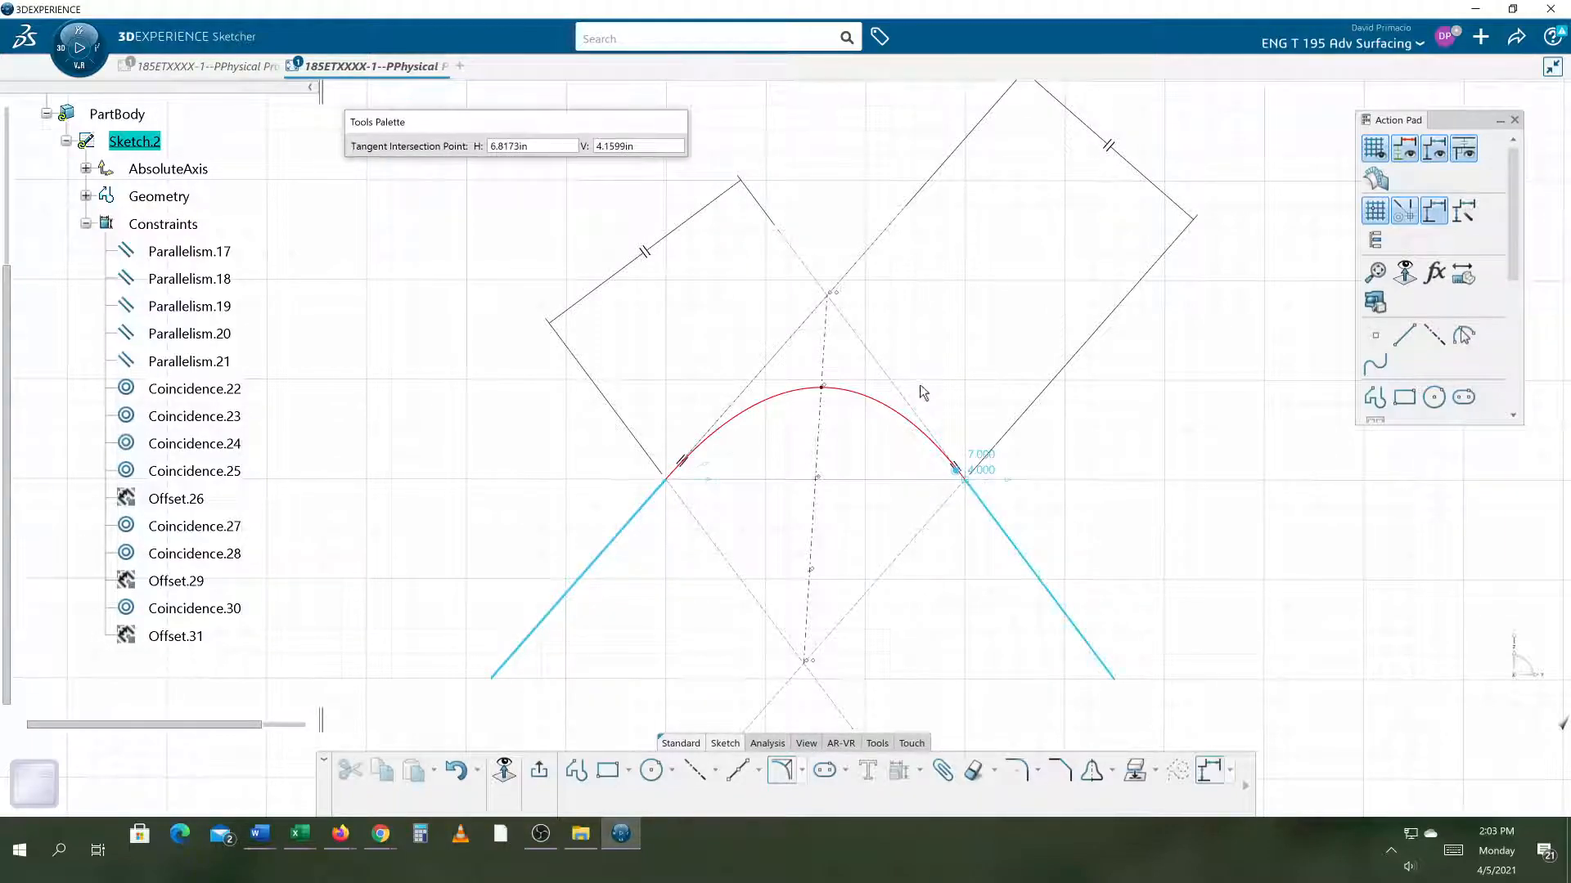
left_click(834, 299)
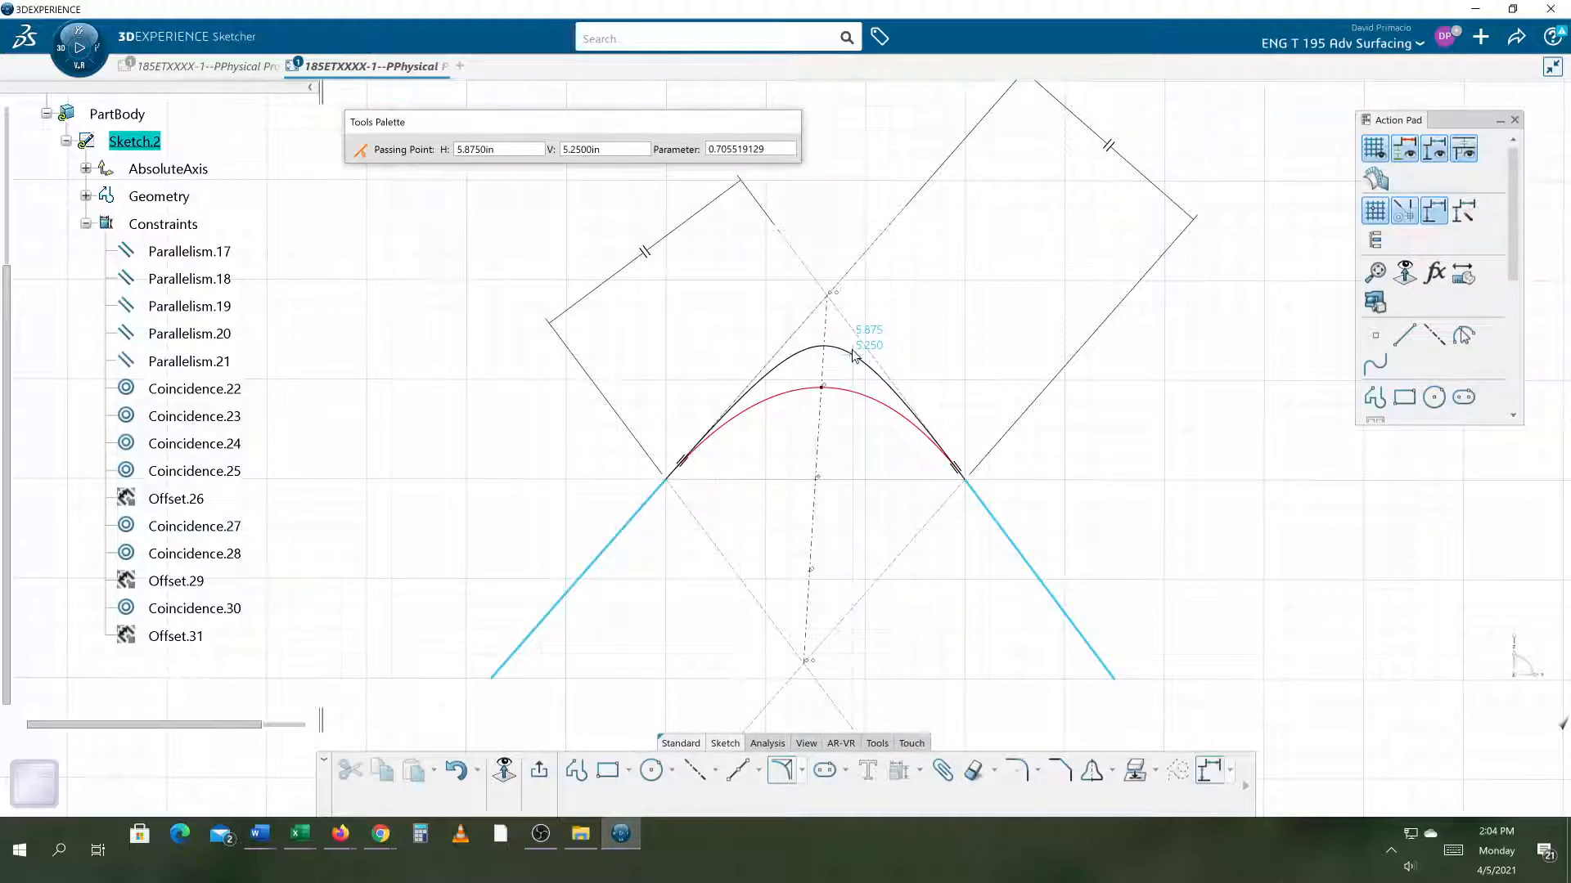
left_click(728, 149)
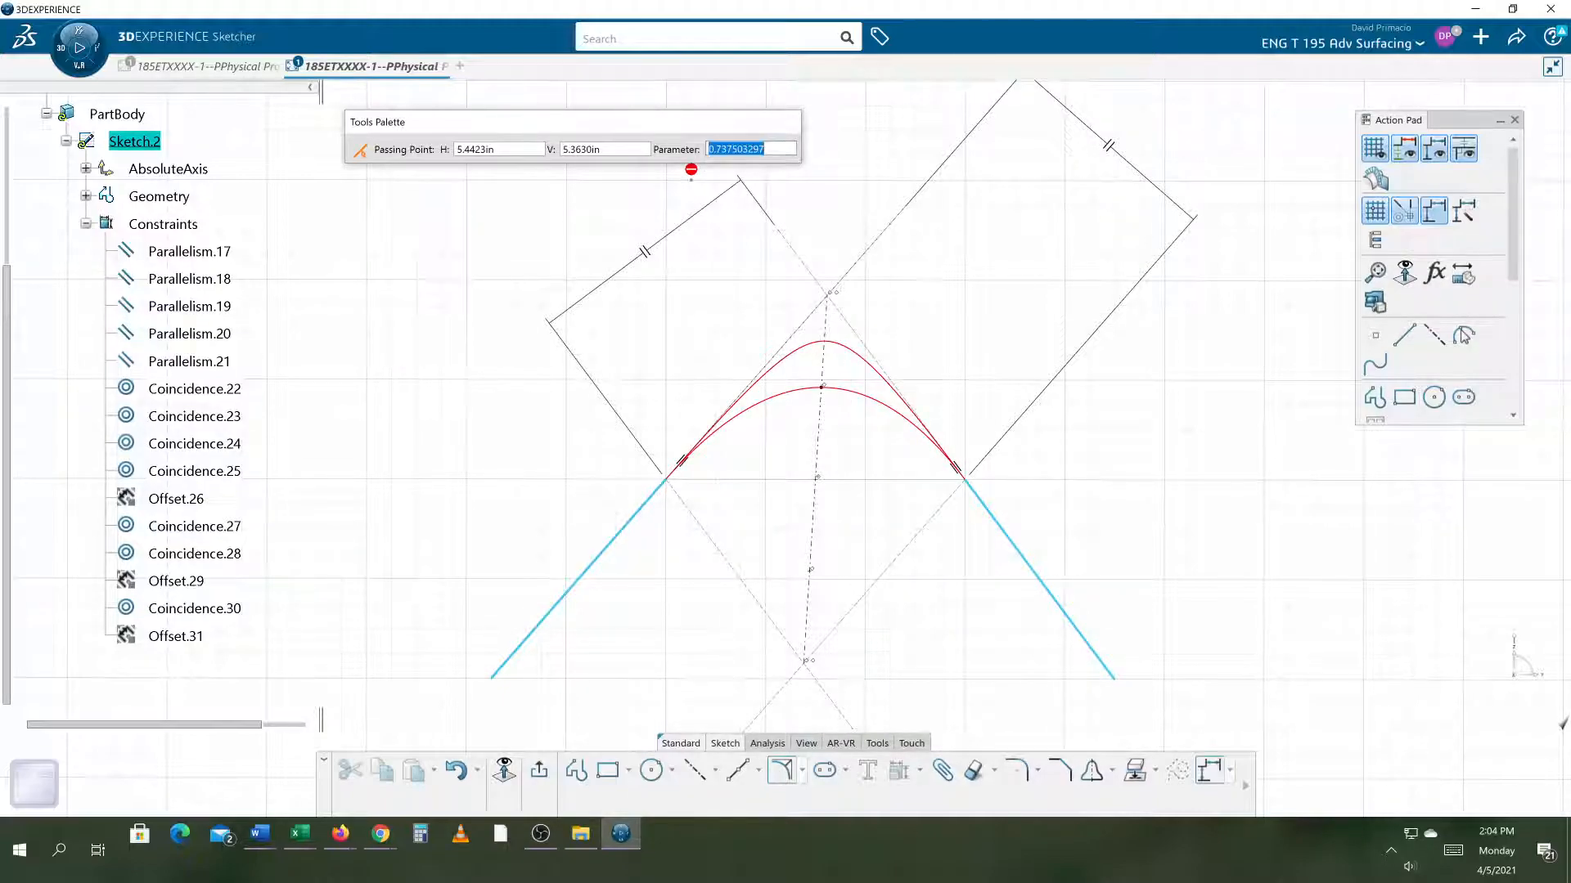
type(".75")
key("Return")
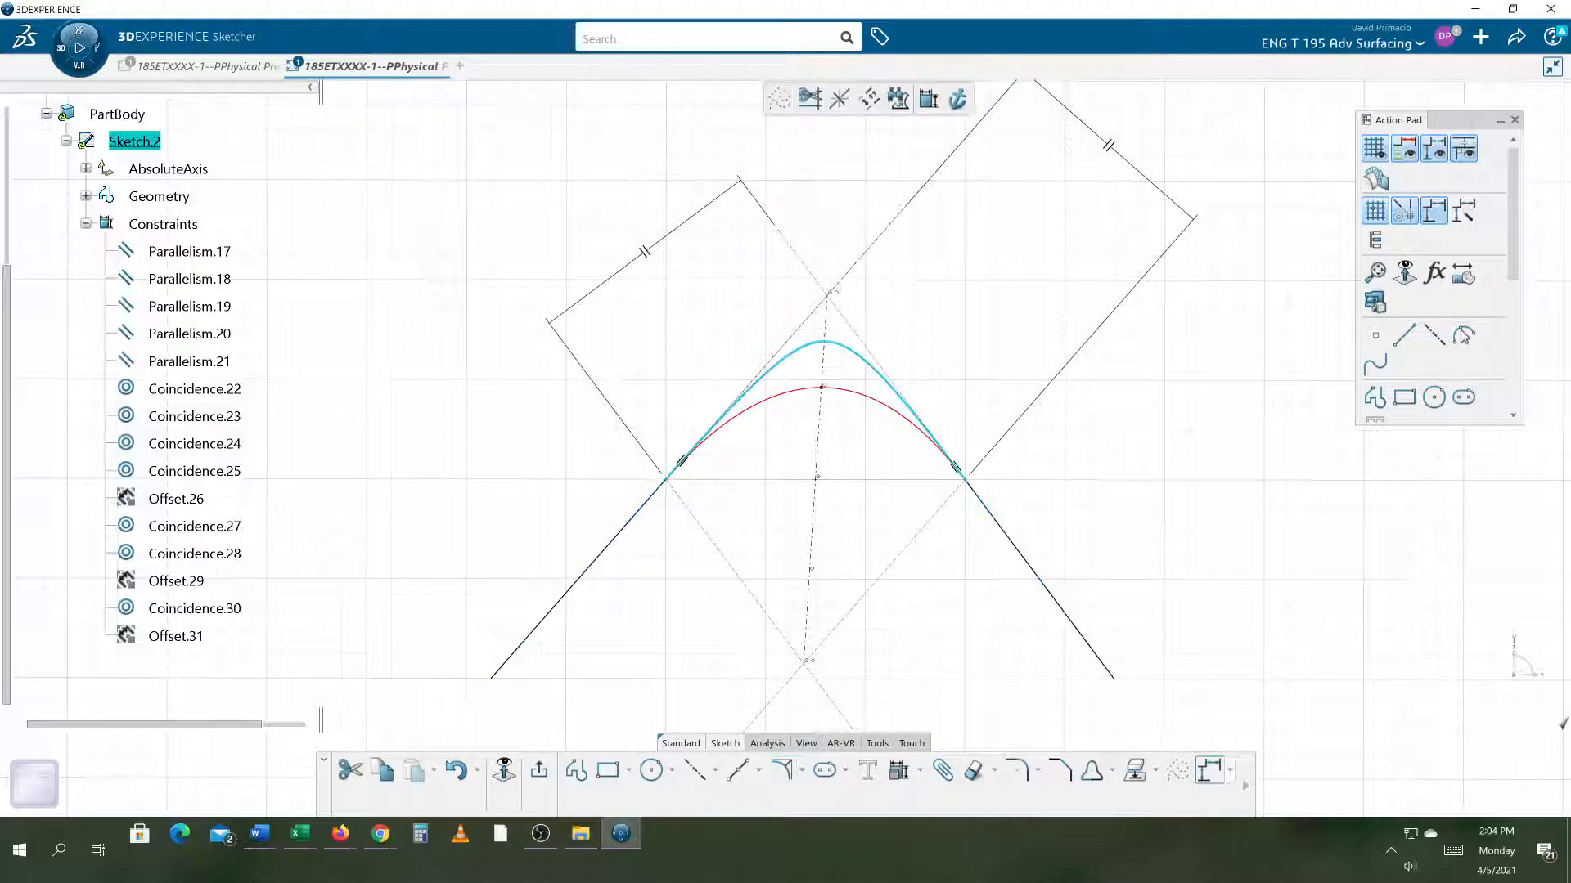
left_click(961, 309)
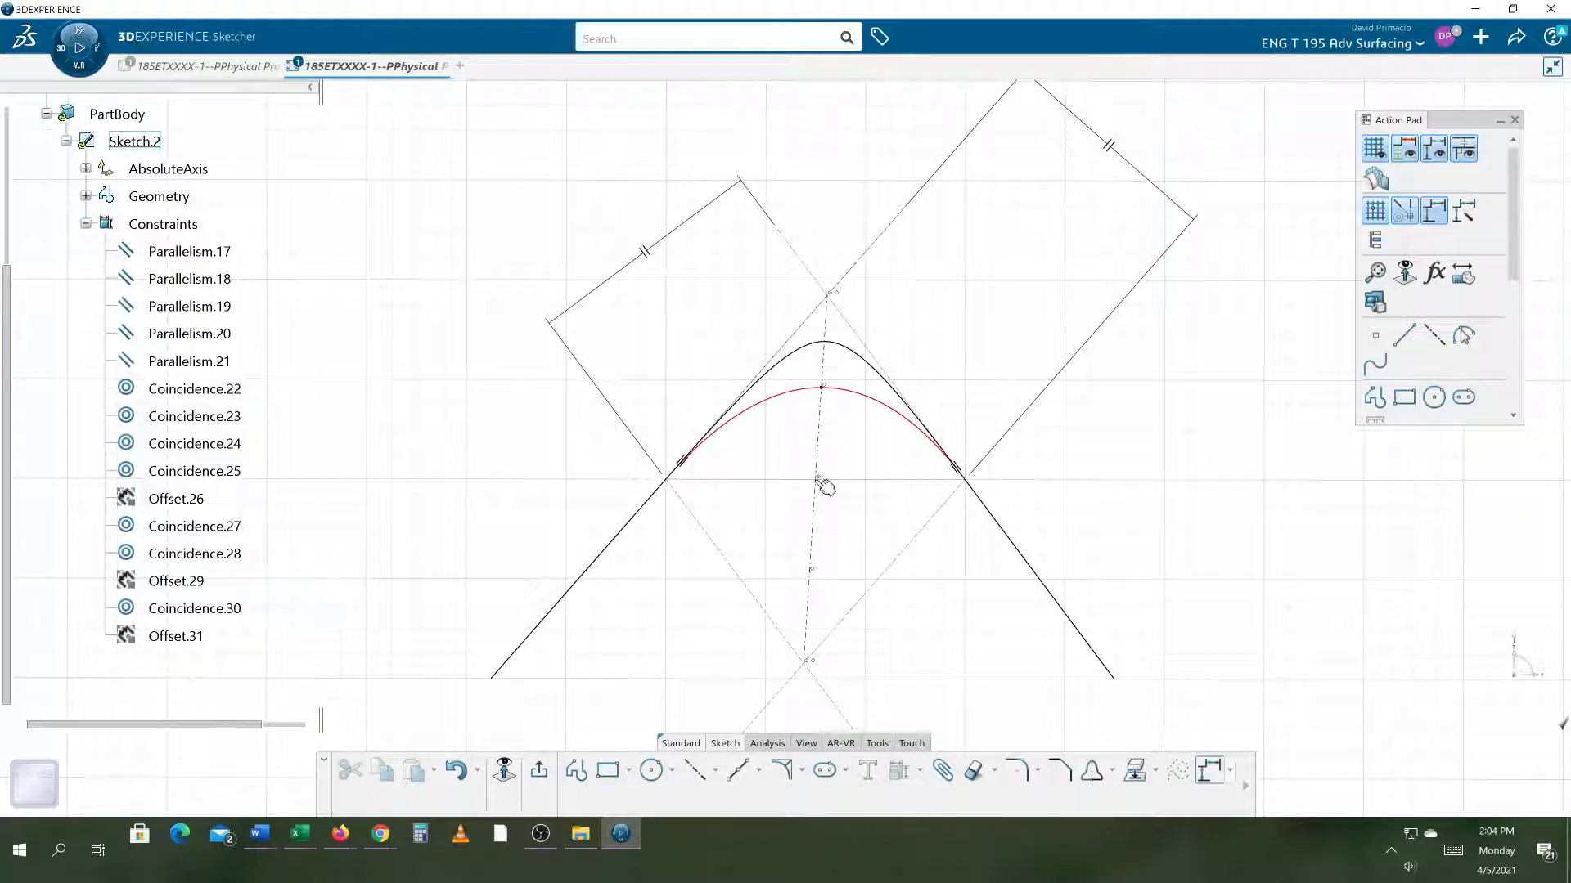
Set the line colour of the upper conic with parameter 0.75 to yellow.
left_click(818, 343)
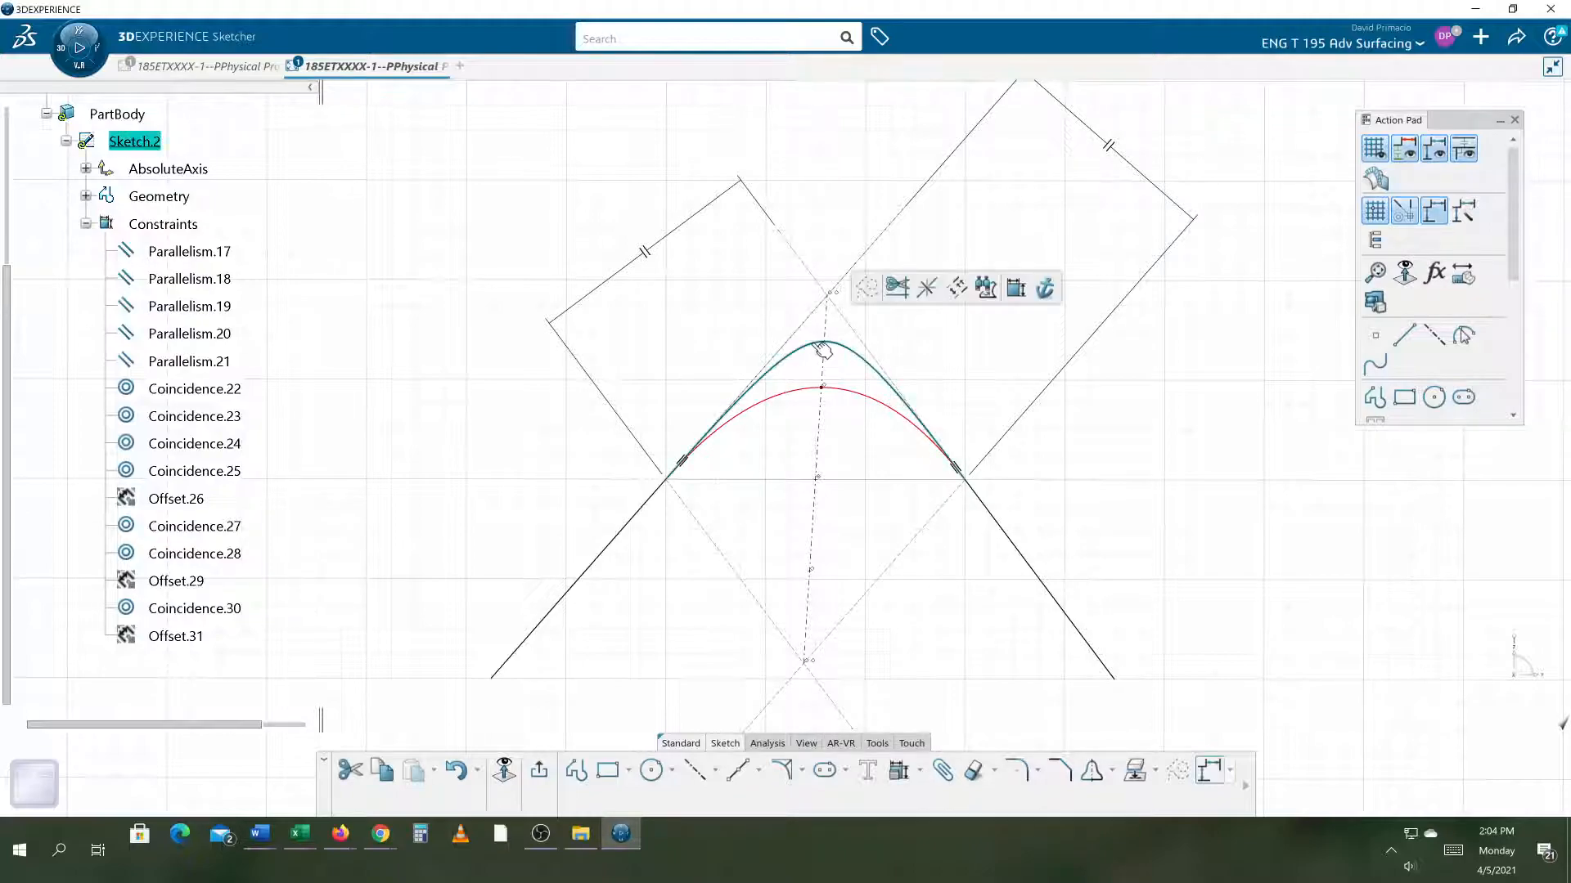
right_click(813, 349)
left_click(858, 425)
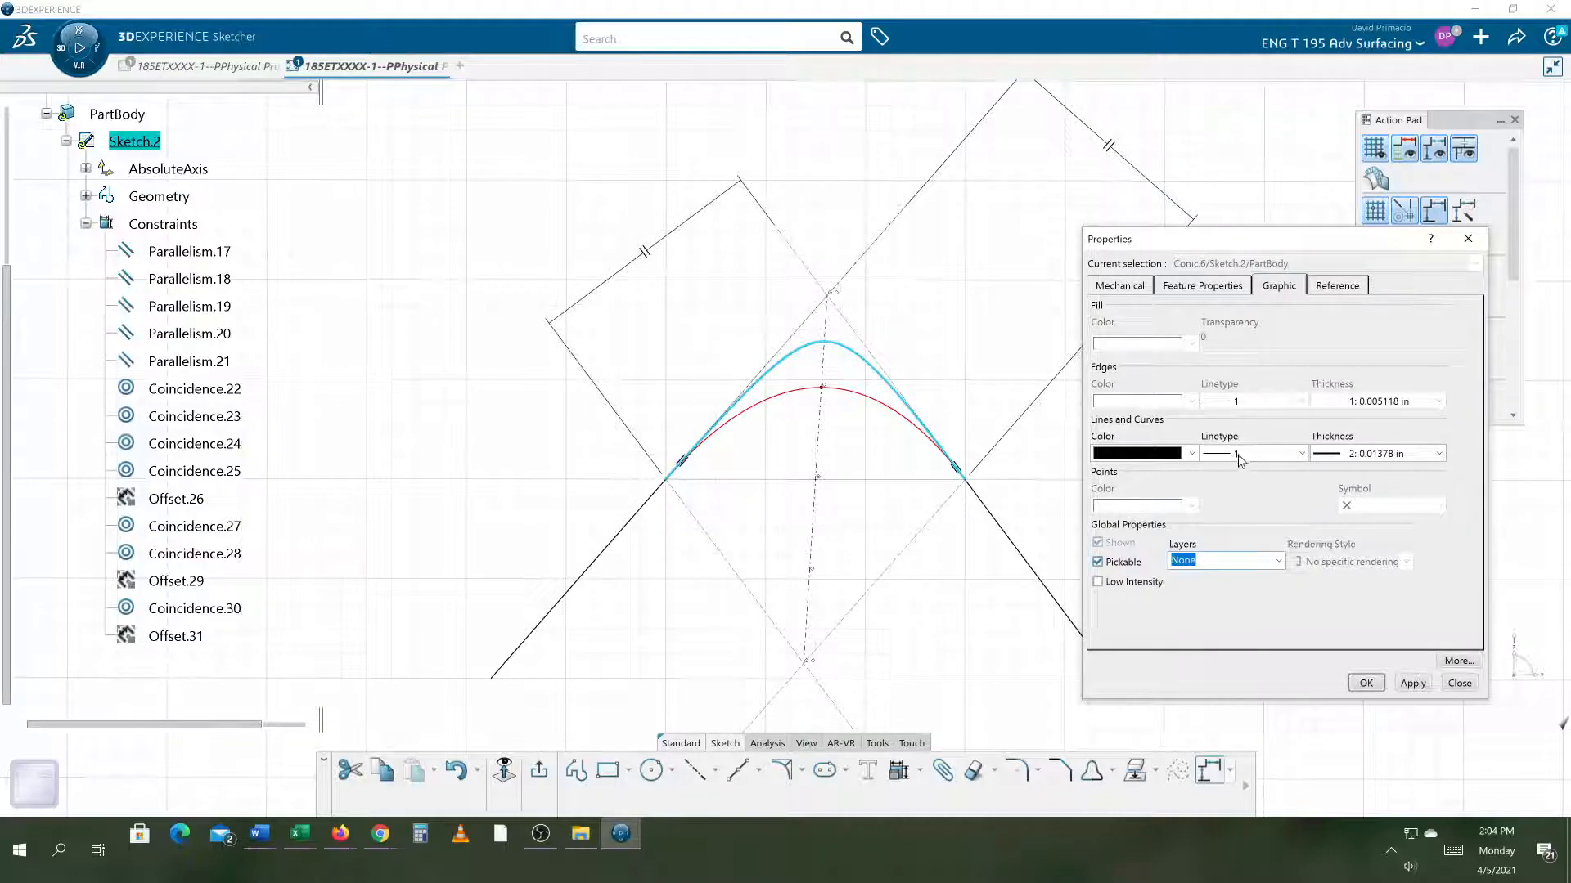
left_click(1191, 453)
left_click(1176, 532)
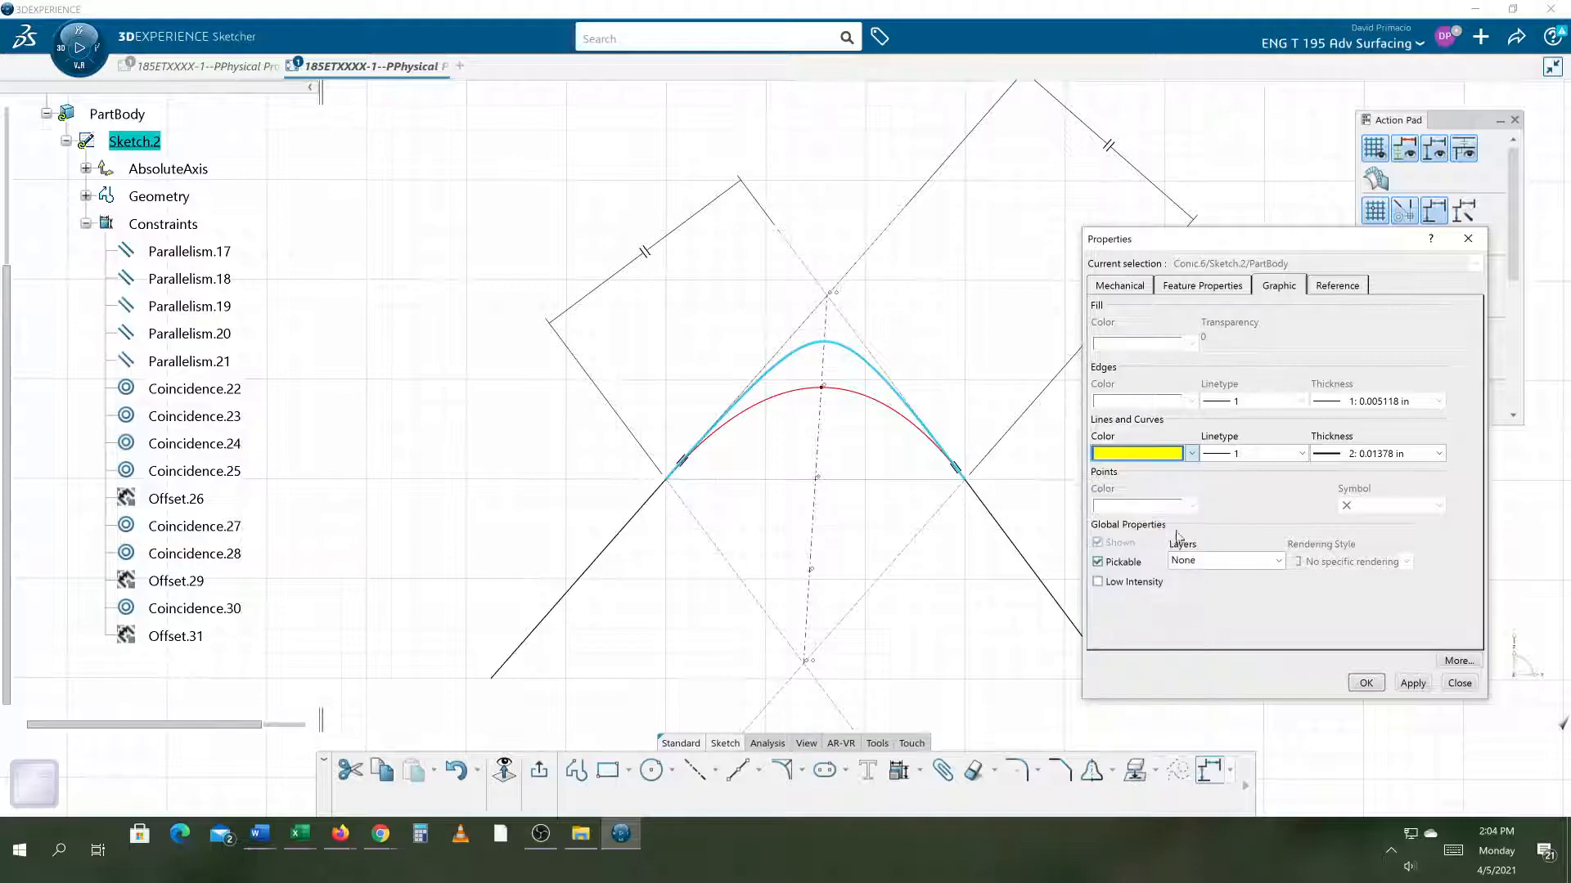
left_click(1412, 683)
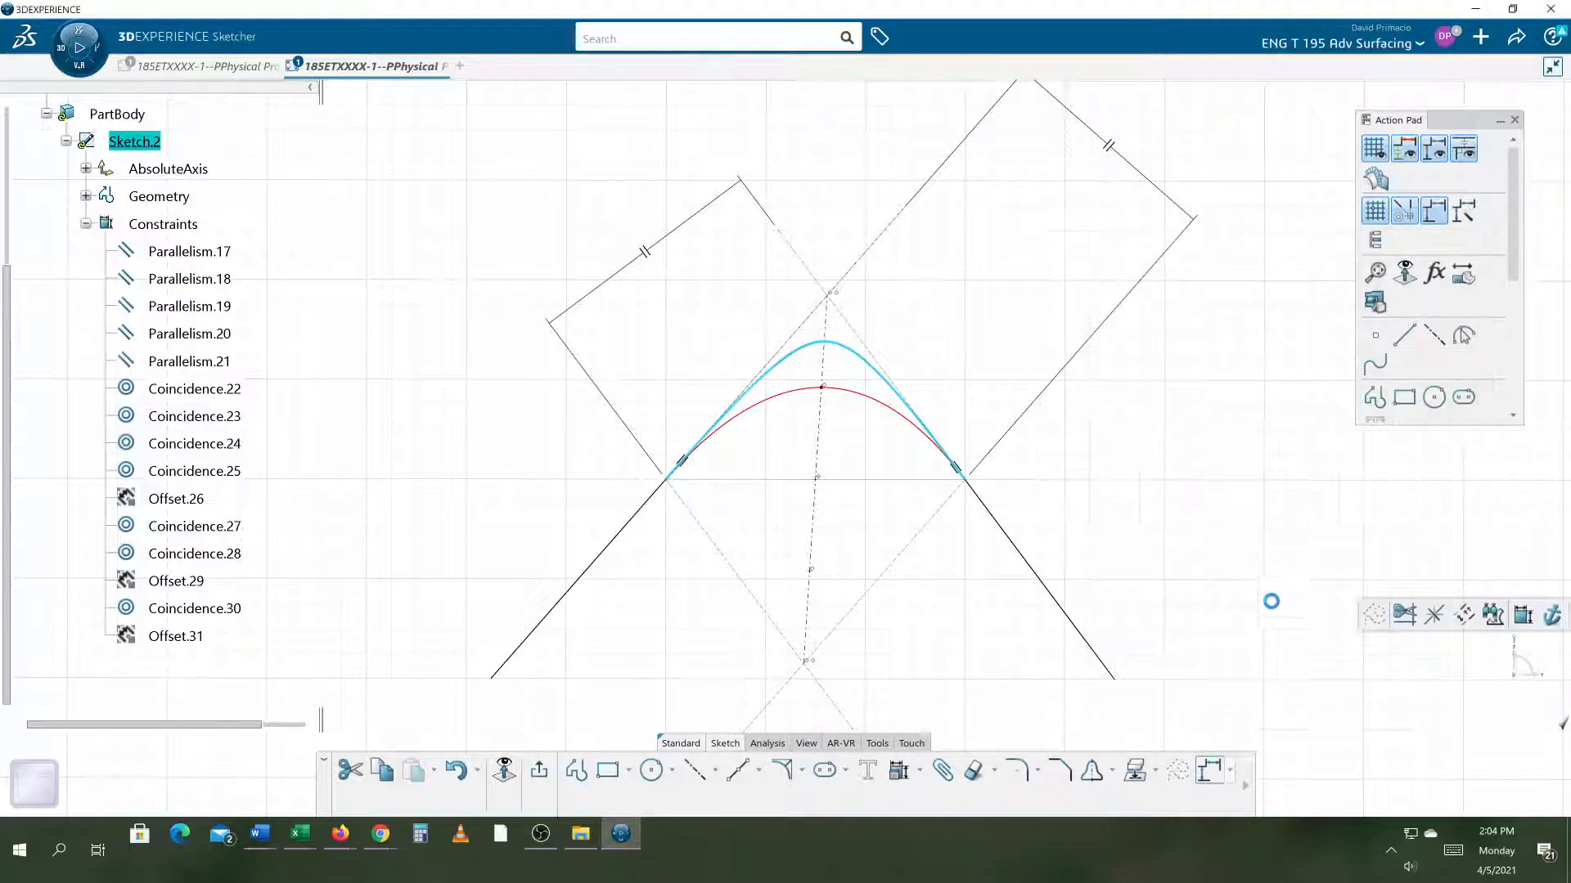
left_click(1220, 592)
scroll(1187, 486, "up", 3)
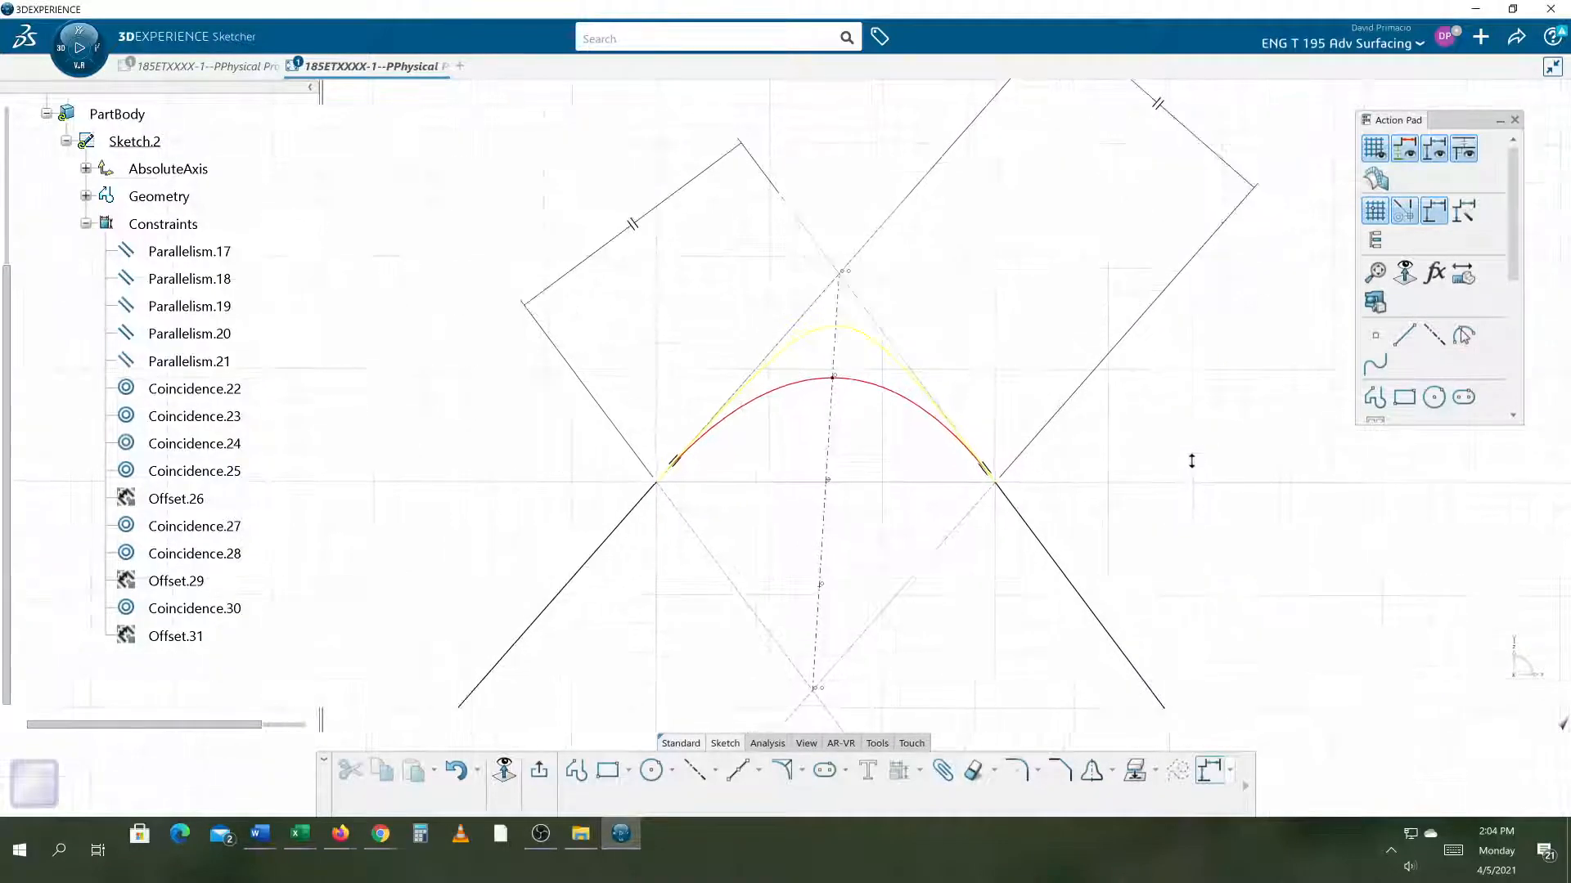
left_click(808, 285)
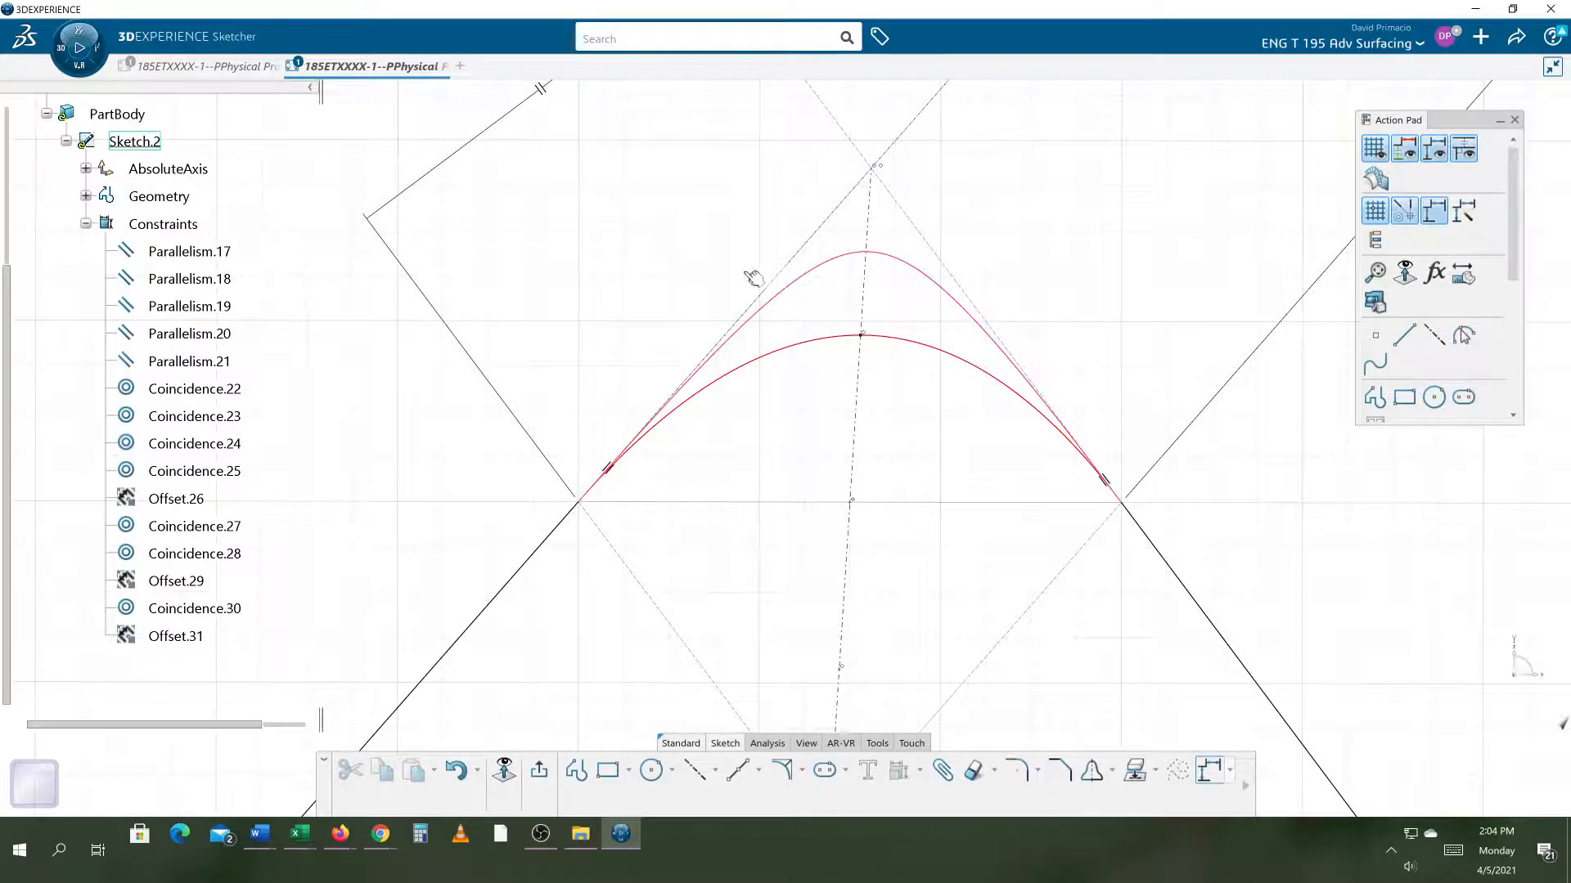
mouse_move(676, 235)
middle_mouse_down()
mouse_move(601, 263)
mouse_move(596, 298)
middle_mouse_up()
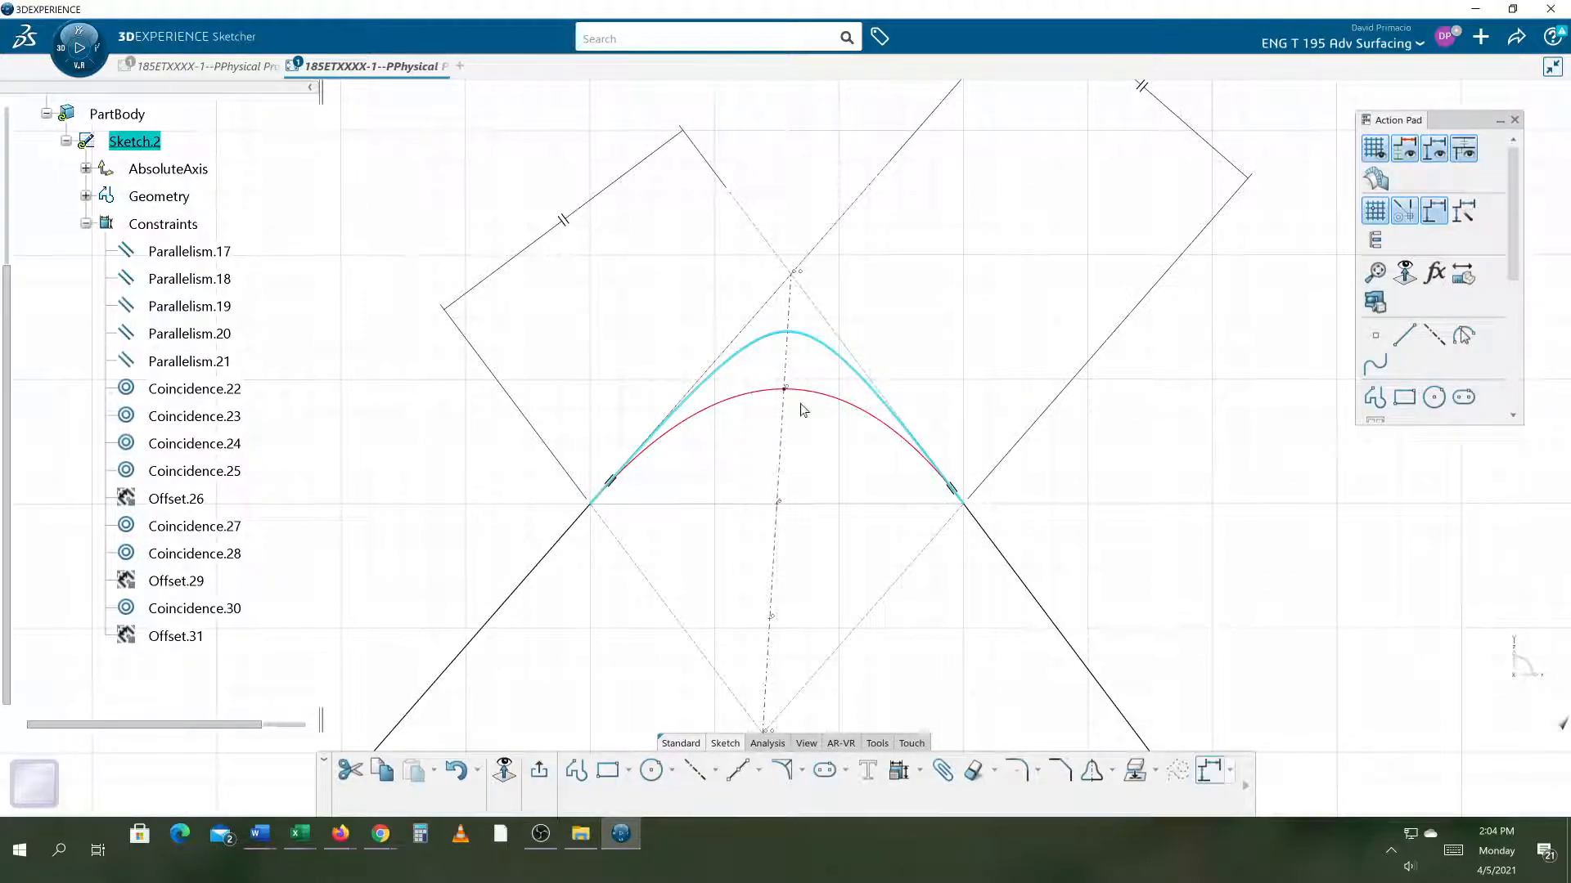
left_click(962, 352)
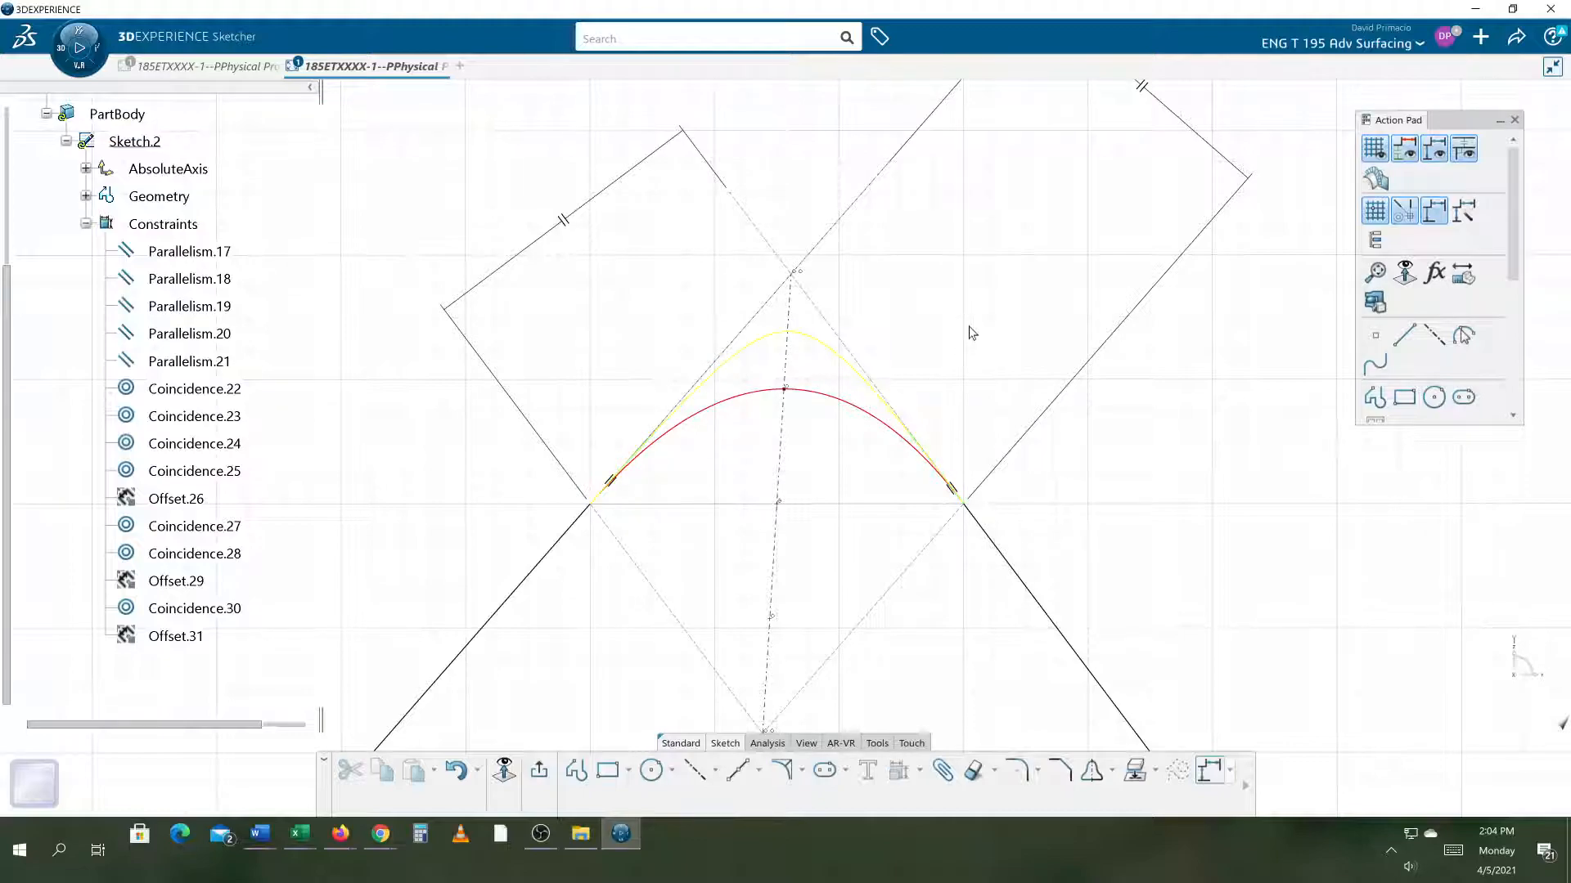
middle_click_drag(964, 327, 968, 300)
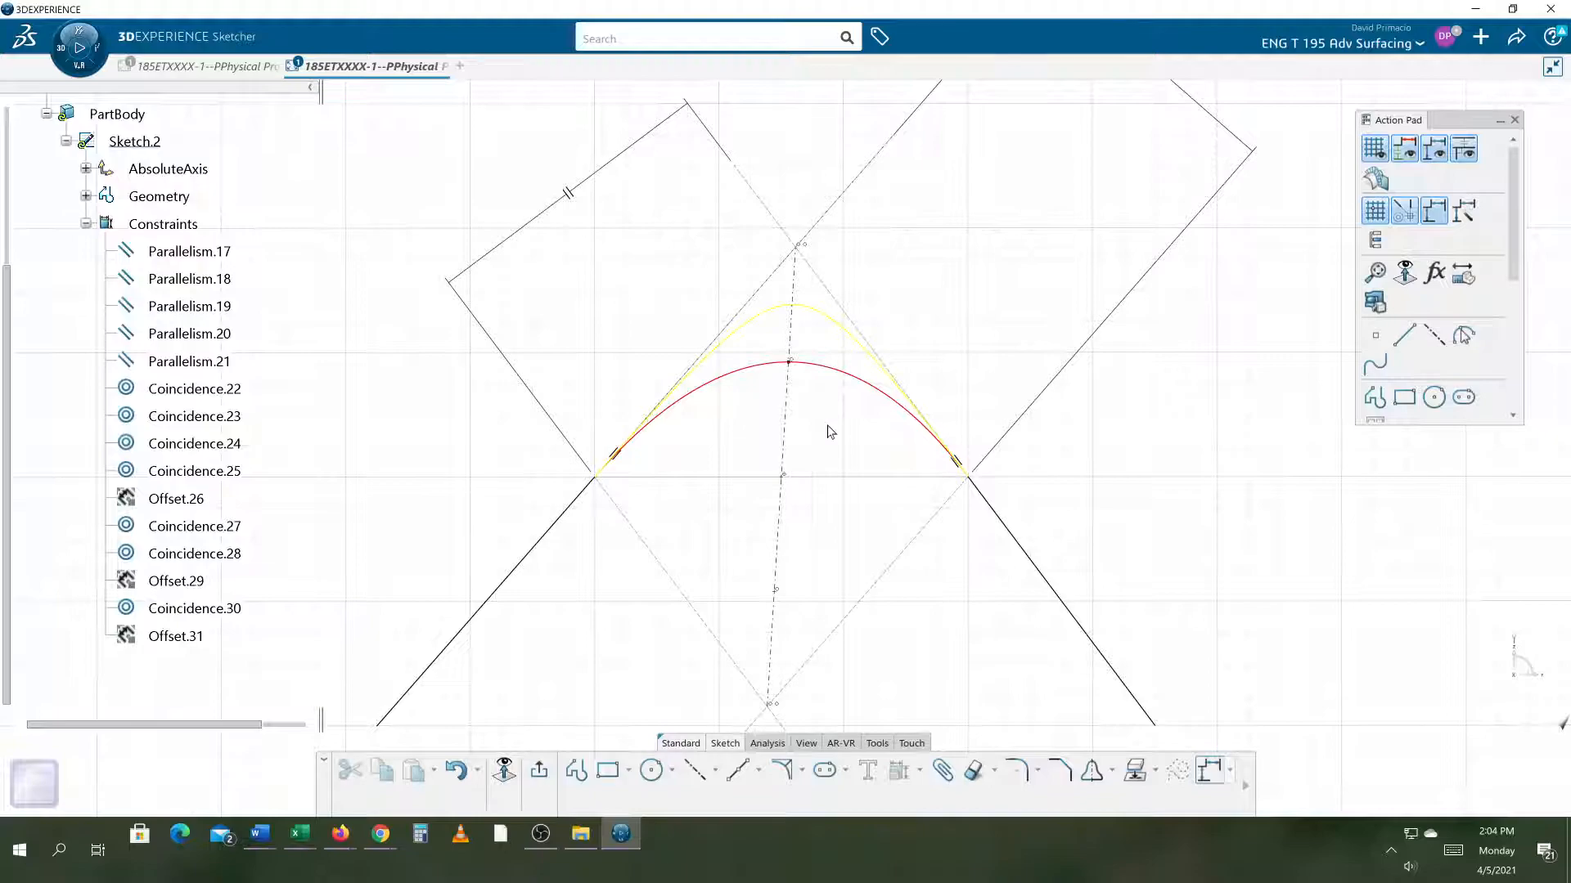
Create a third conic between the sloping lines' upper endpoints, with the upper axis crossing as tangent intersection point and parameter 0.25.
left_click(788, 768)
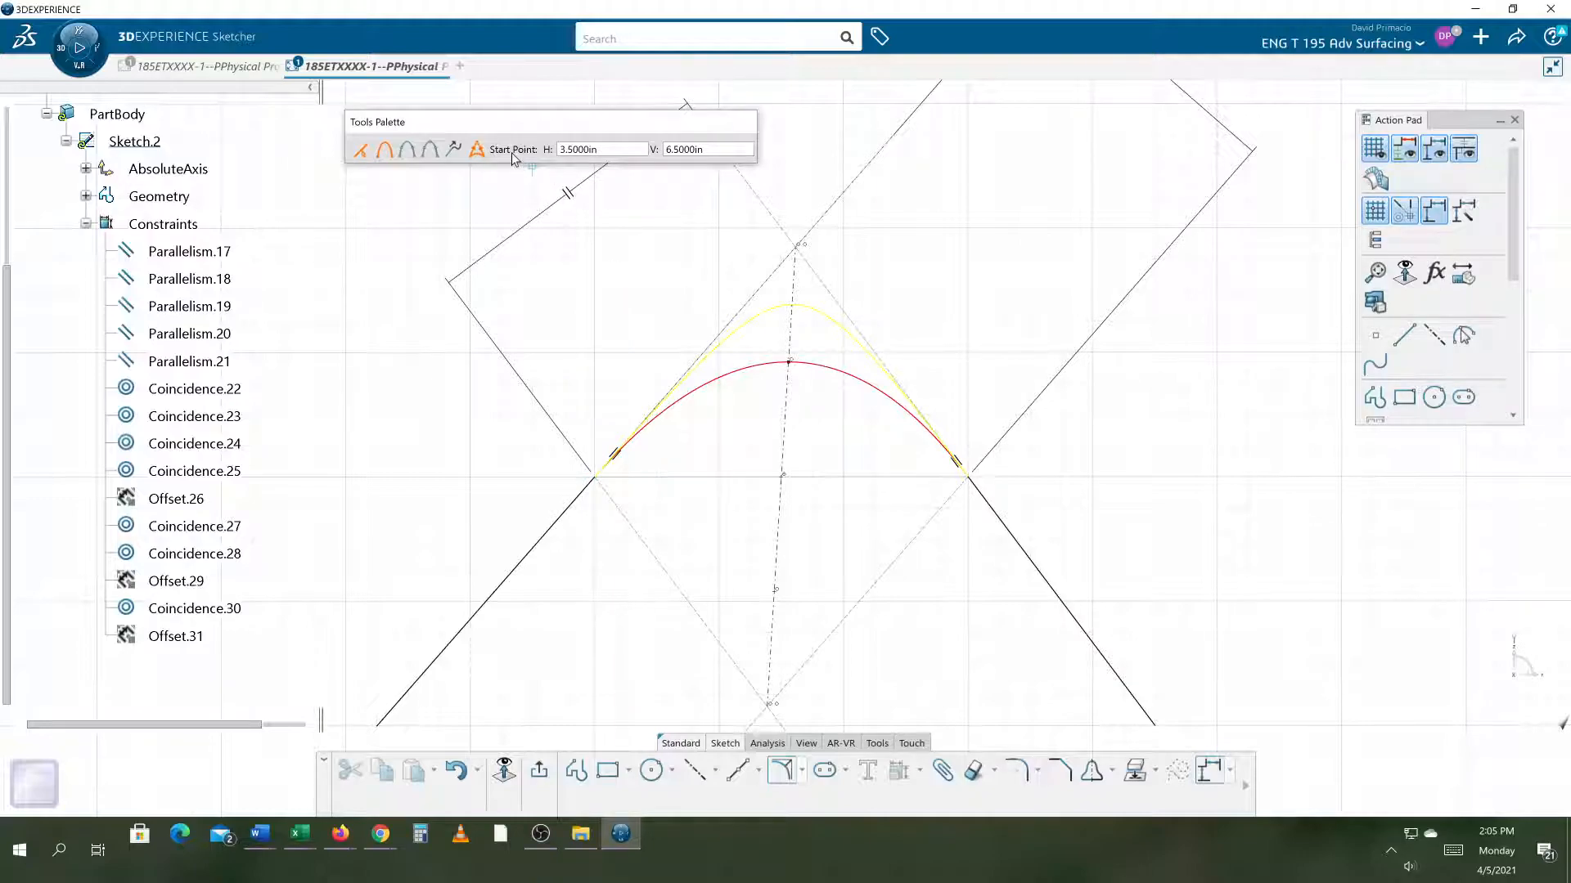
left_click(596, 481)
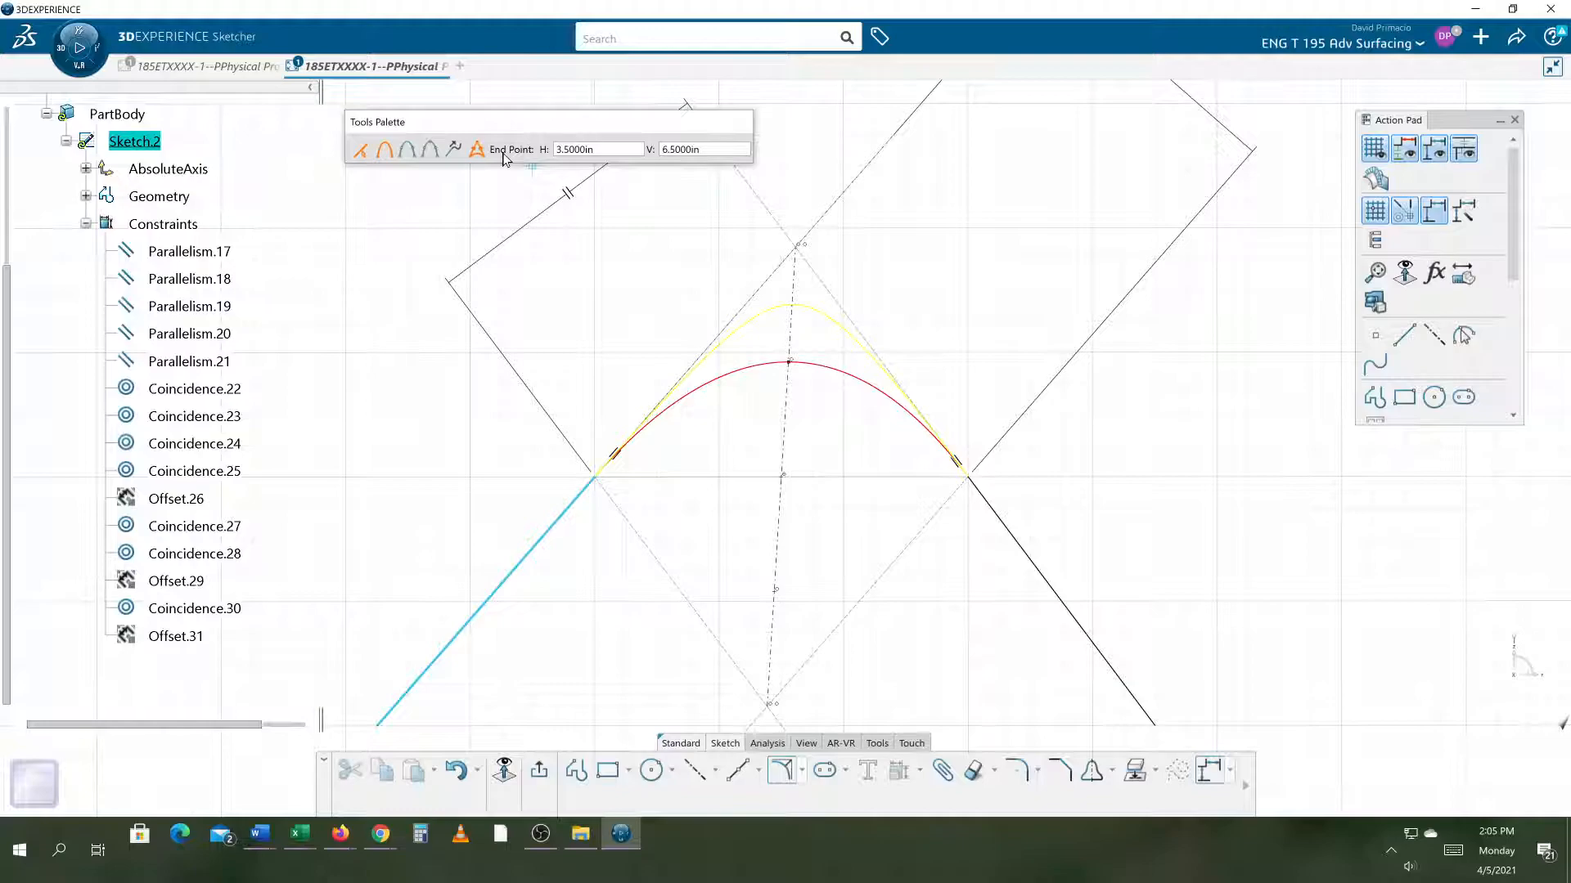
left_click(972, 479)
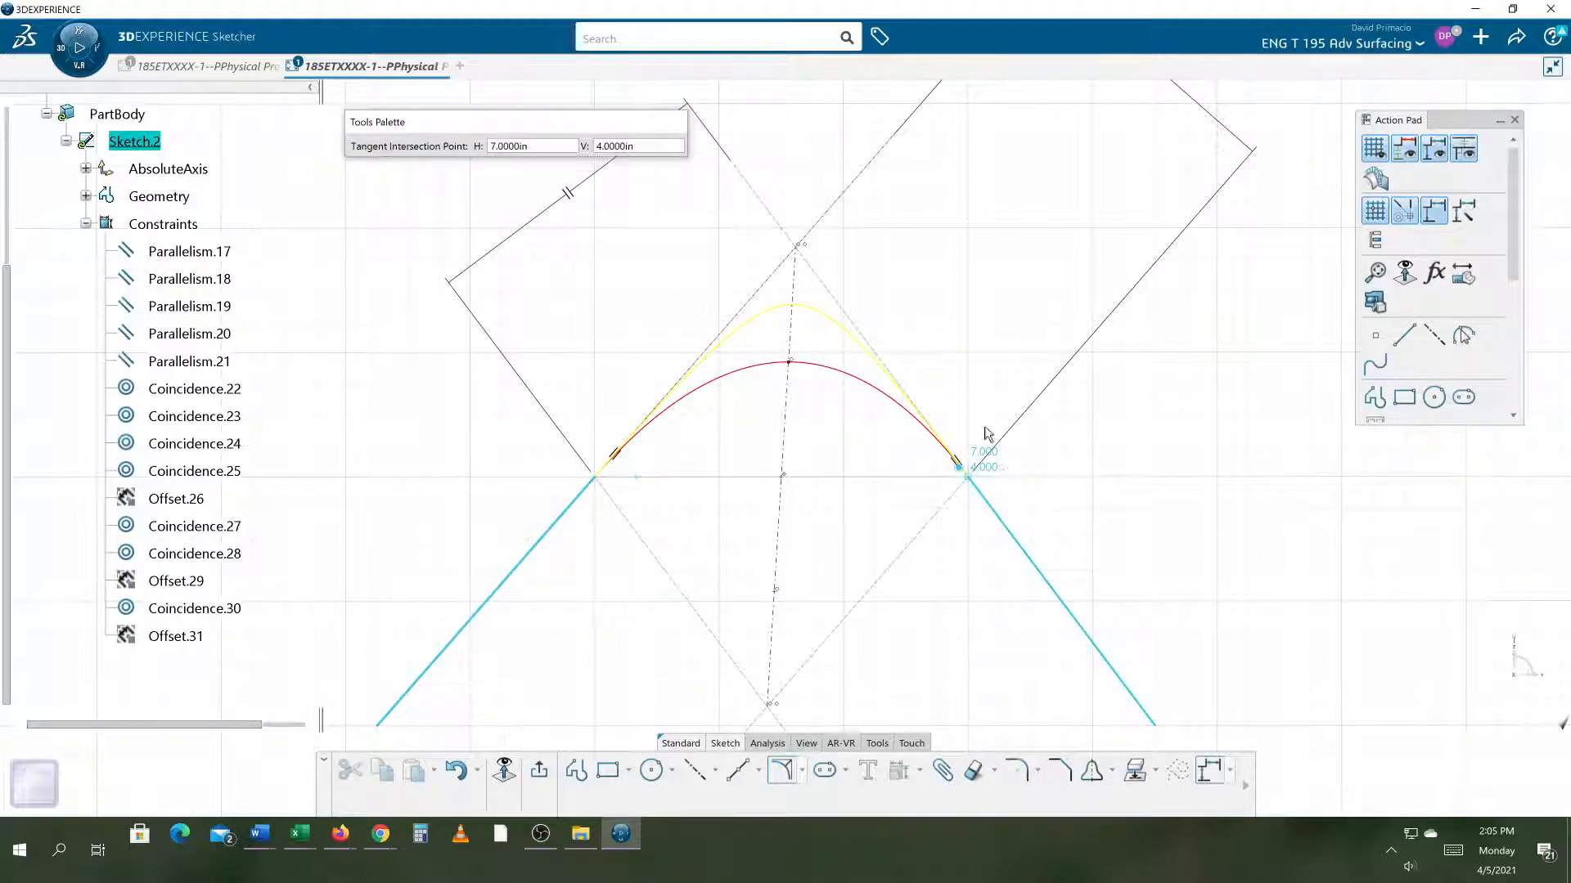
left_click(799, 246)
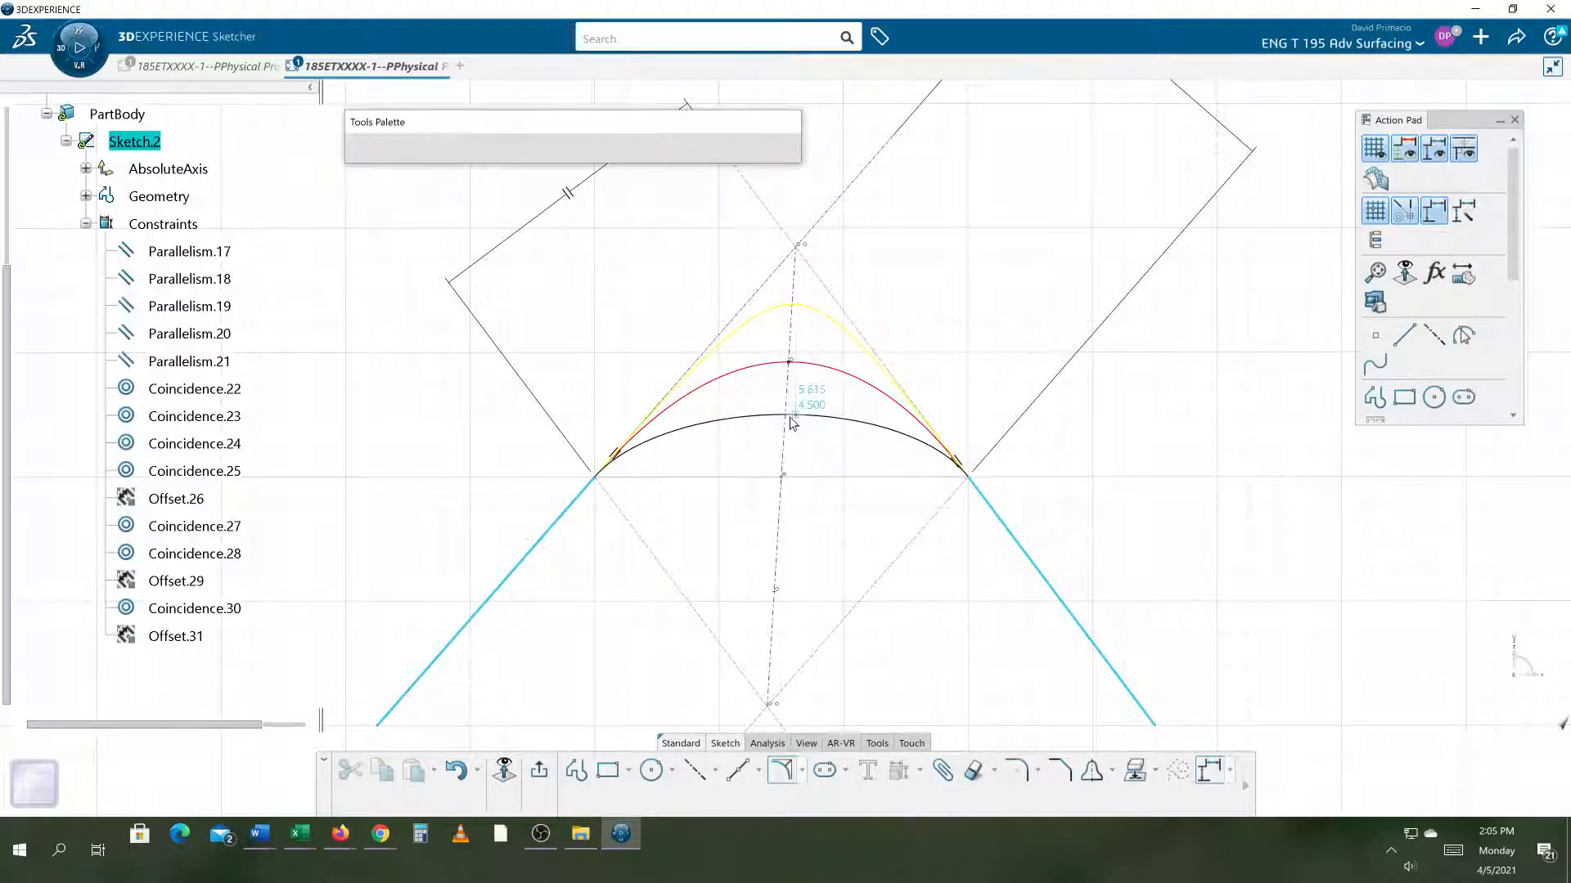
key("Tab")
key("Tab")
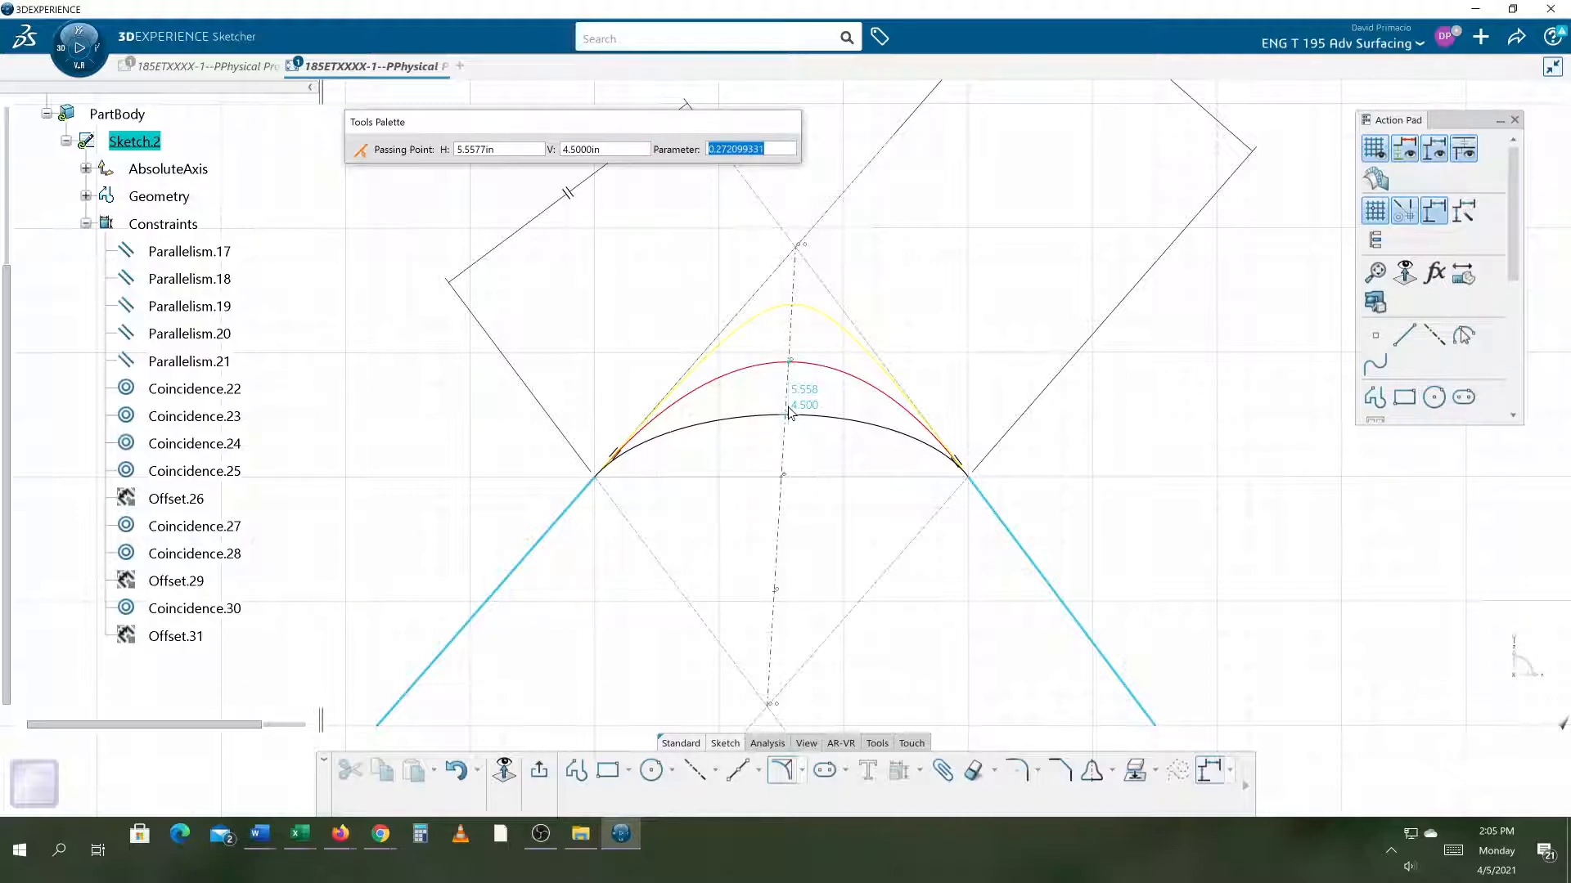
type(".2500in")
key("Return")
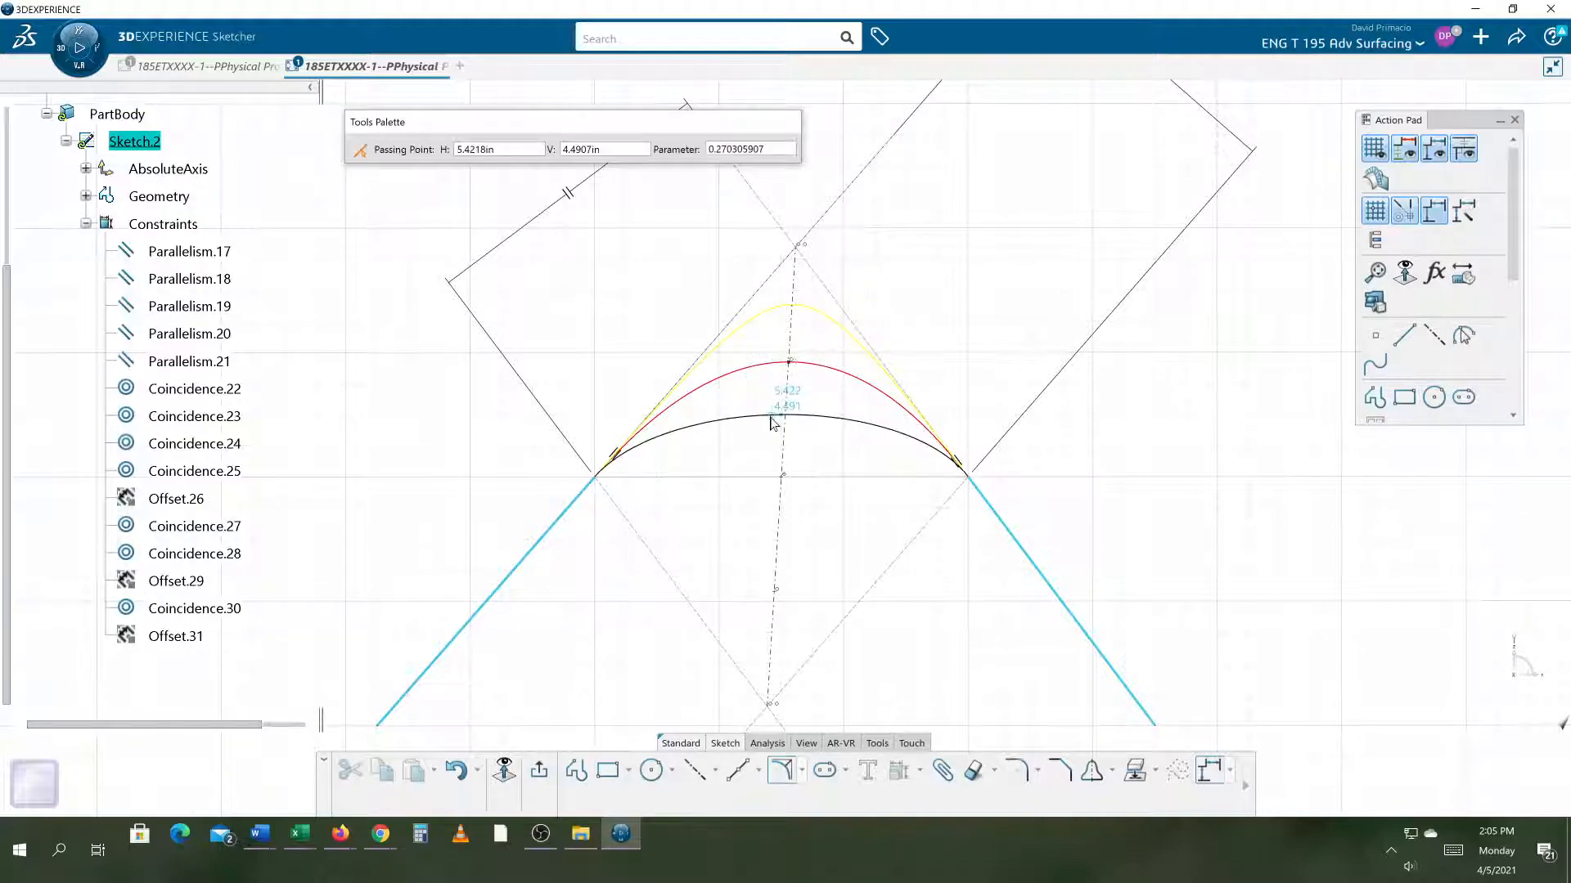
key("Tab")
key("Tab")
key("Tab")
key("BackSpace")
type(".25")
key("Return")
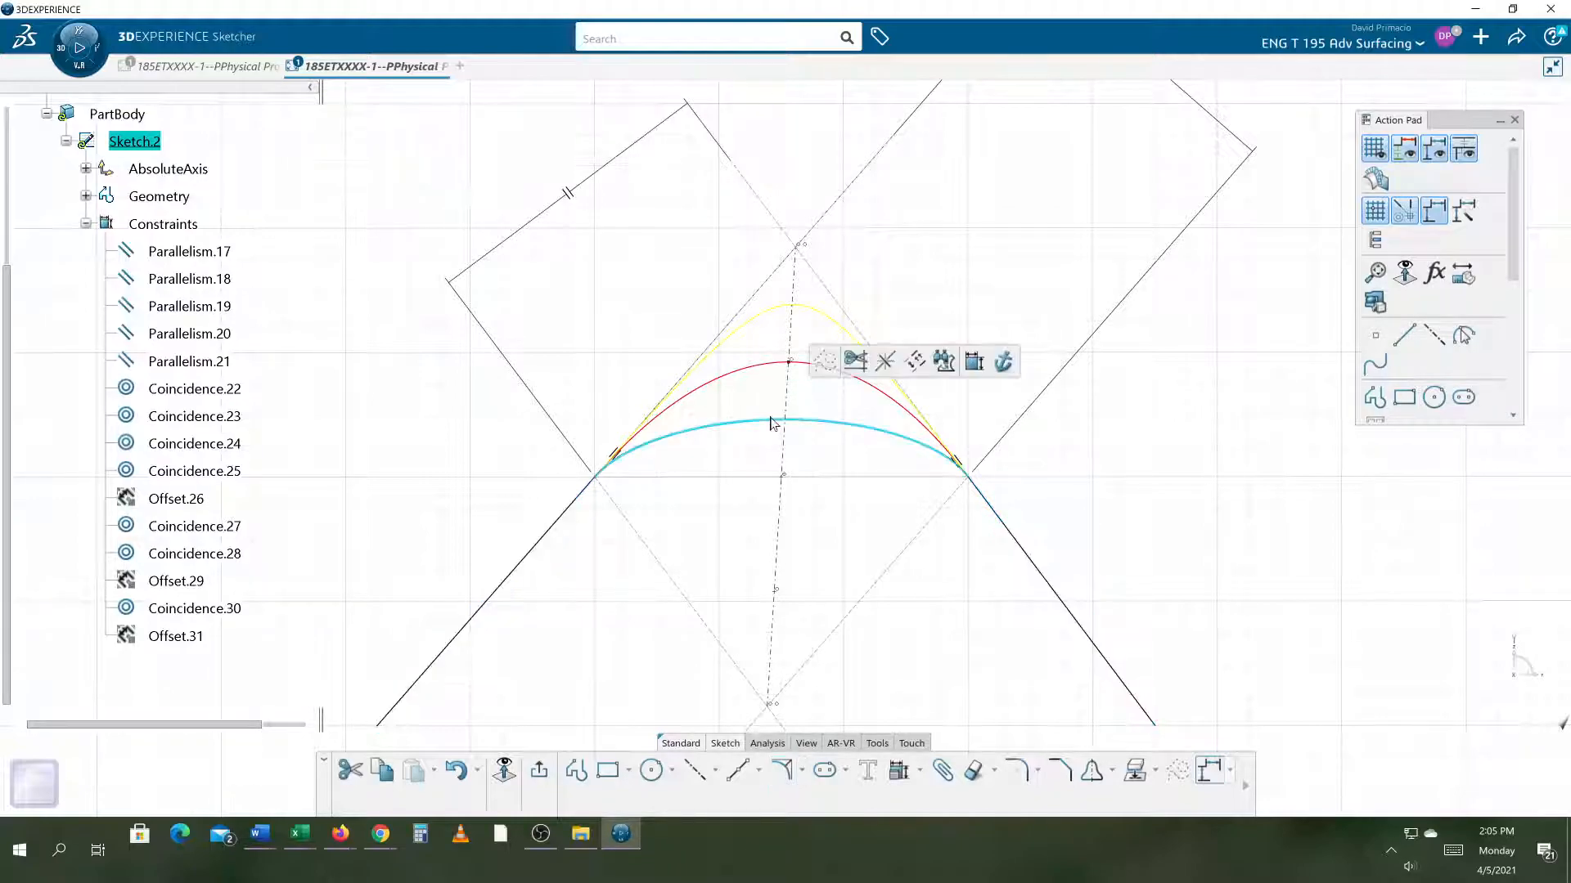
left_click(1147, 517)
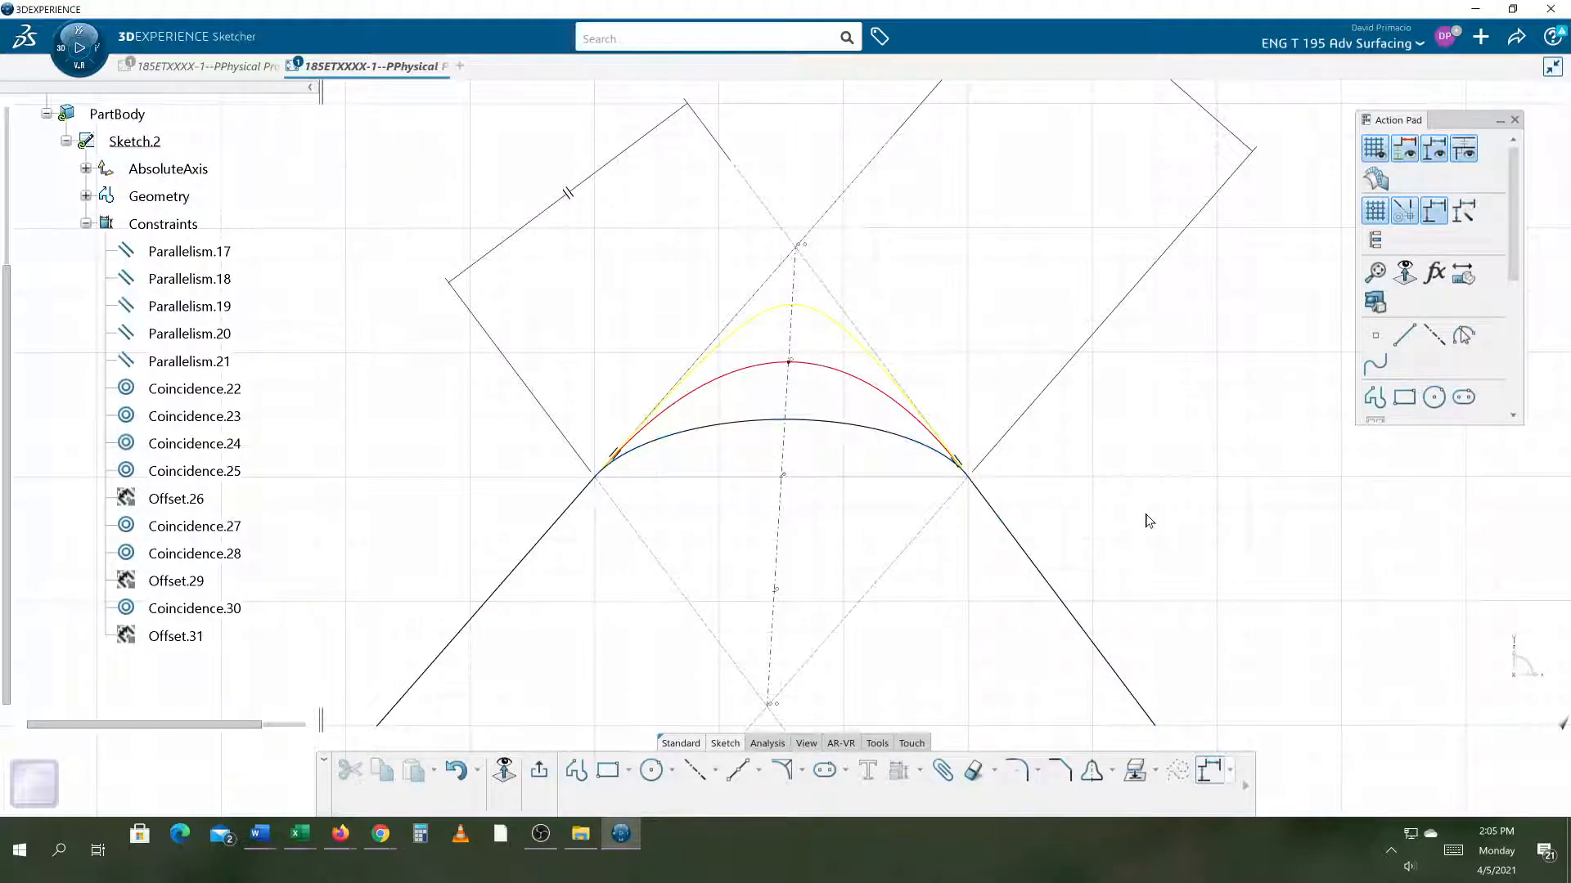
Set the line colour of the lowest conic, with parameter 0.25, to purple.
left_click(860, 431)
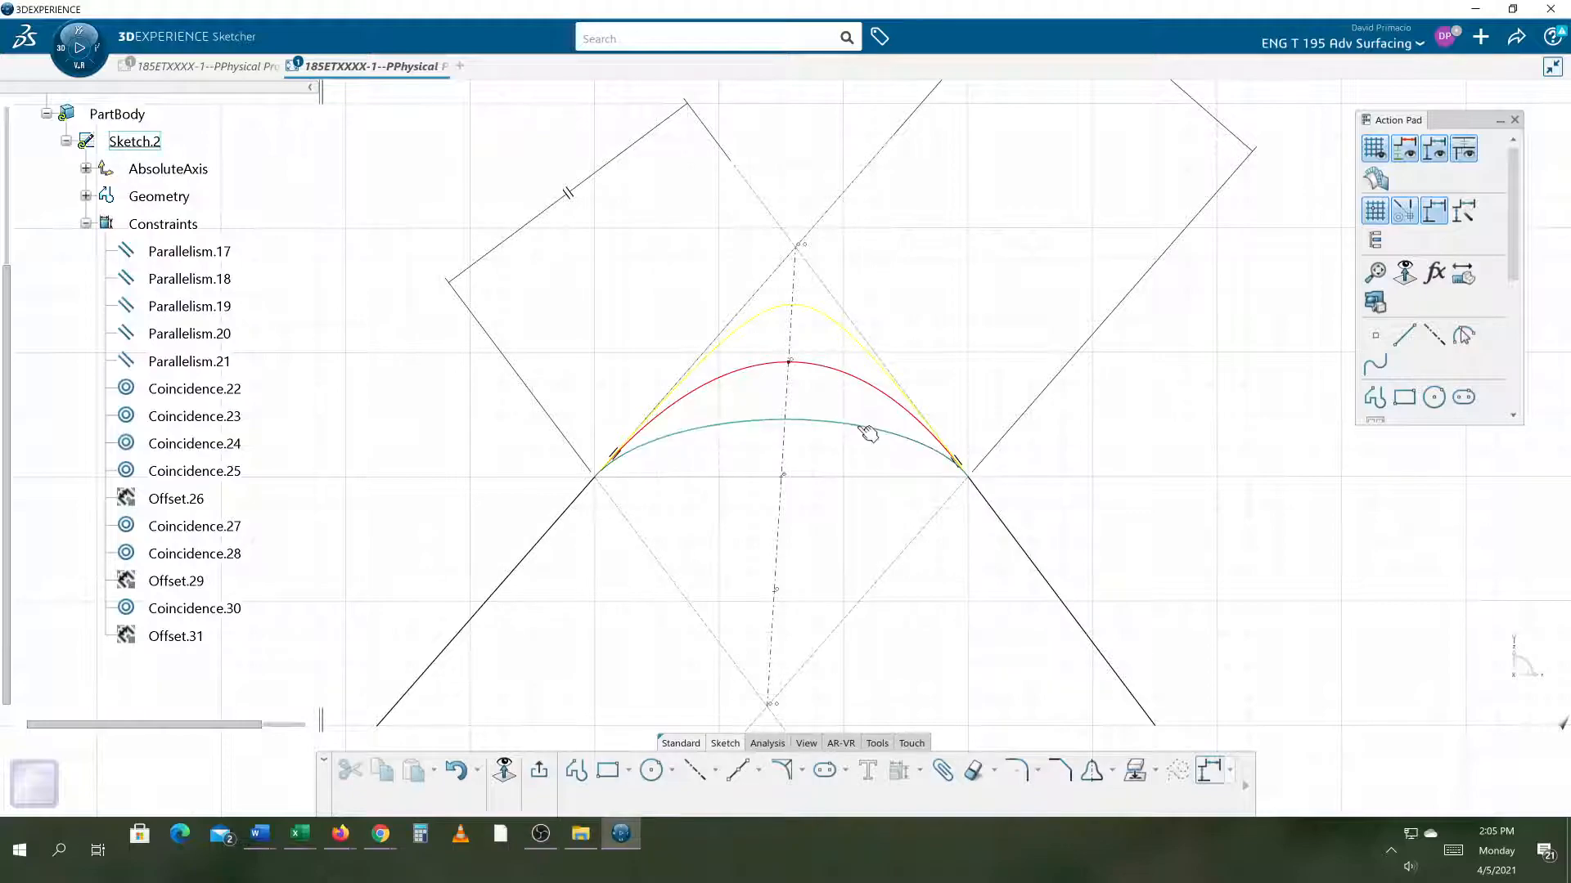
right_click(859, 427)
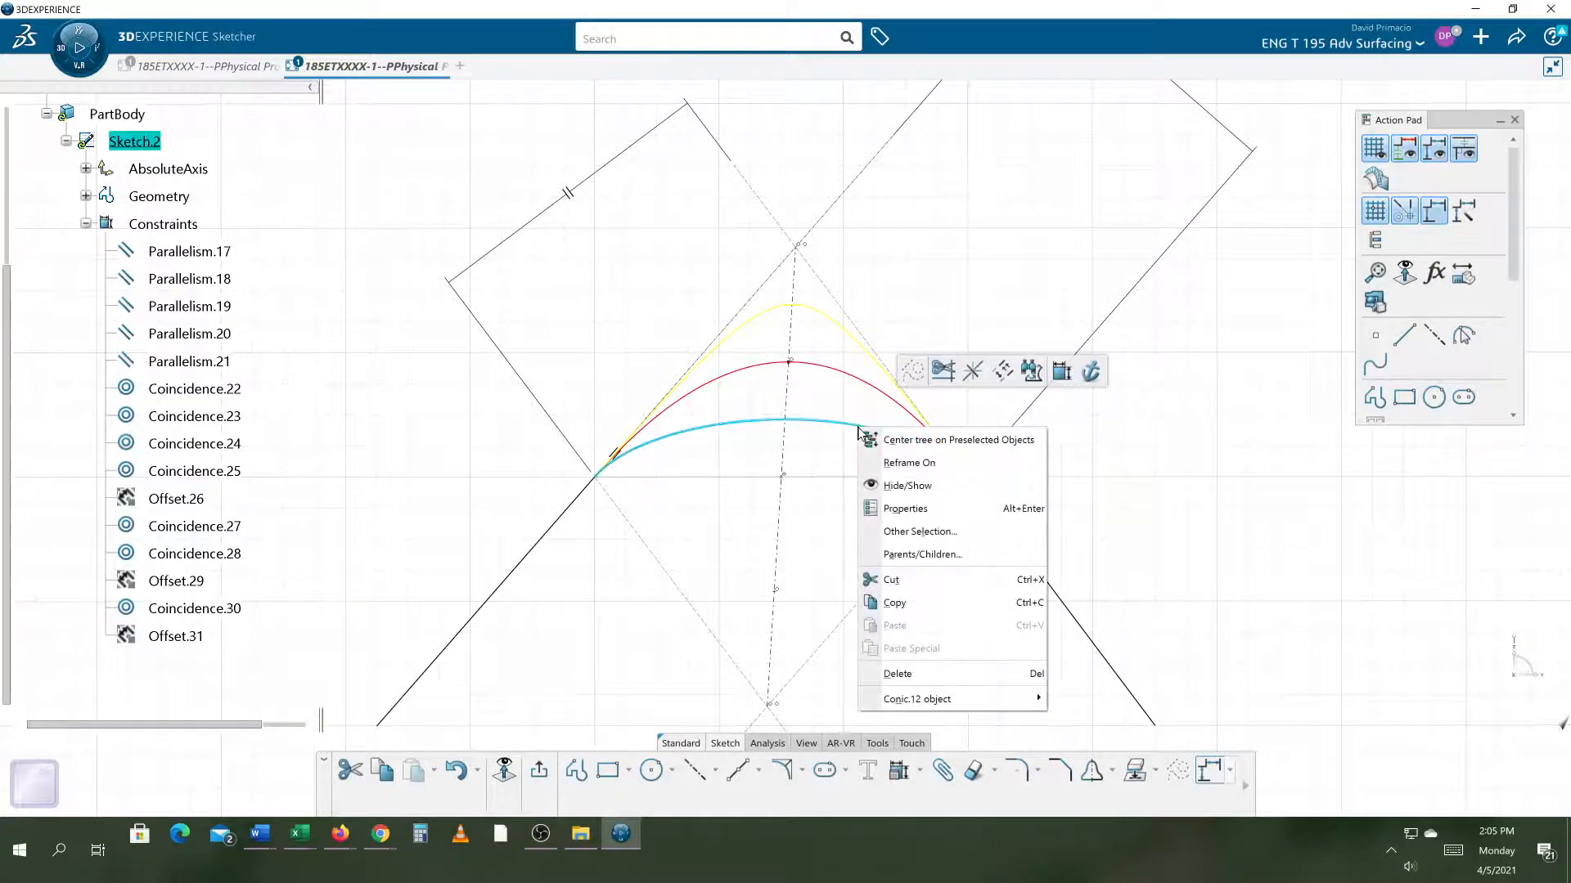
left_click(892, 486)
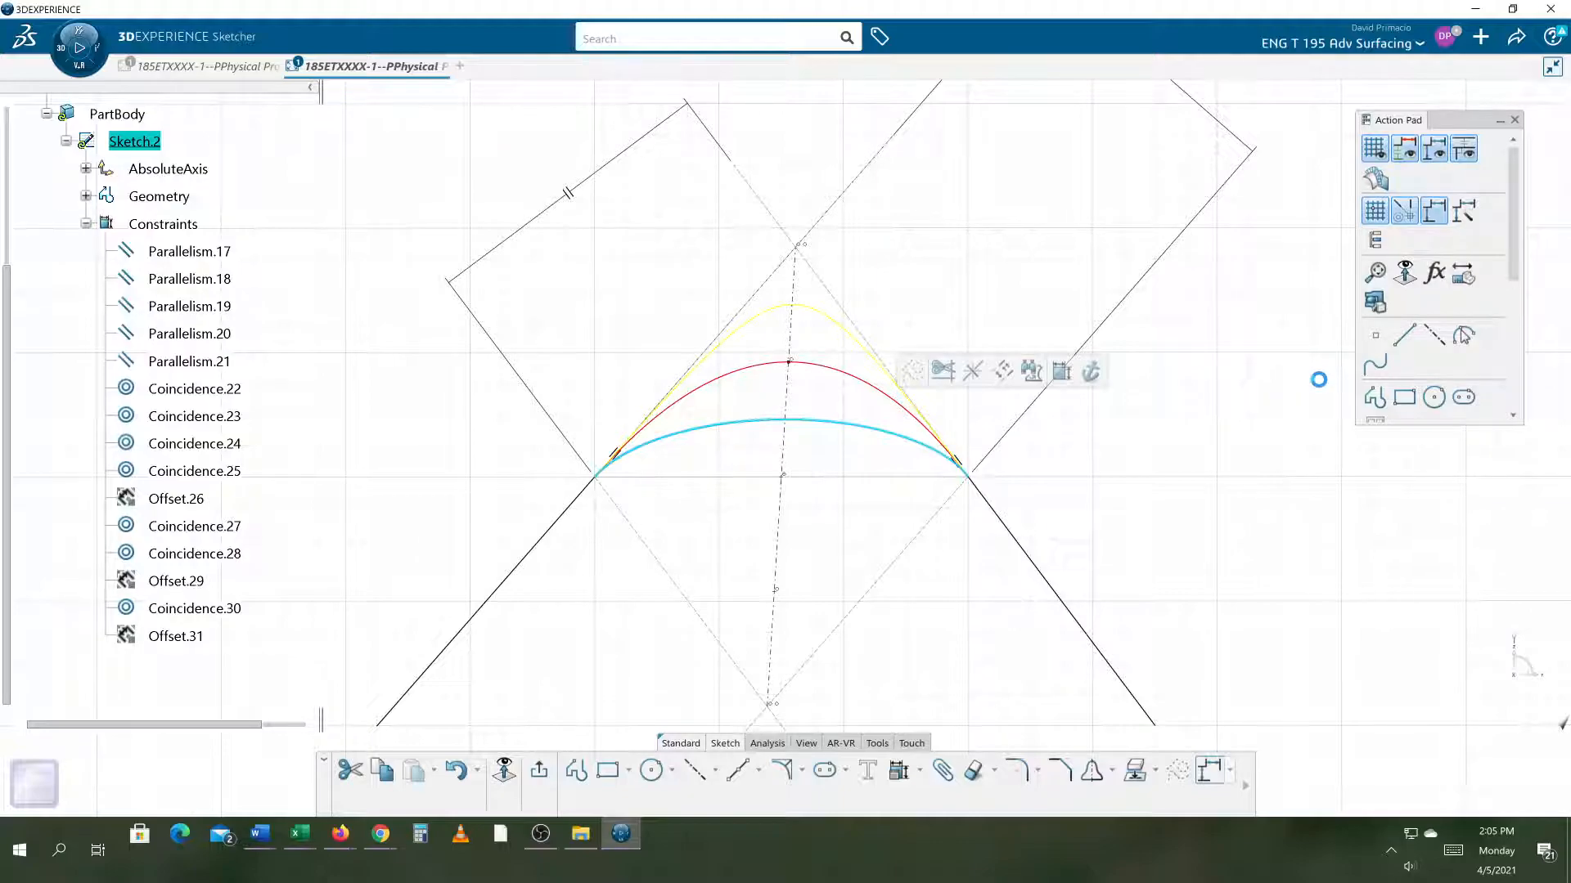
left_click(1189, 454)
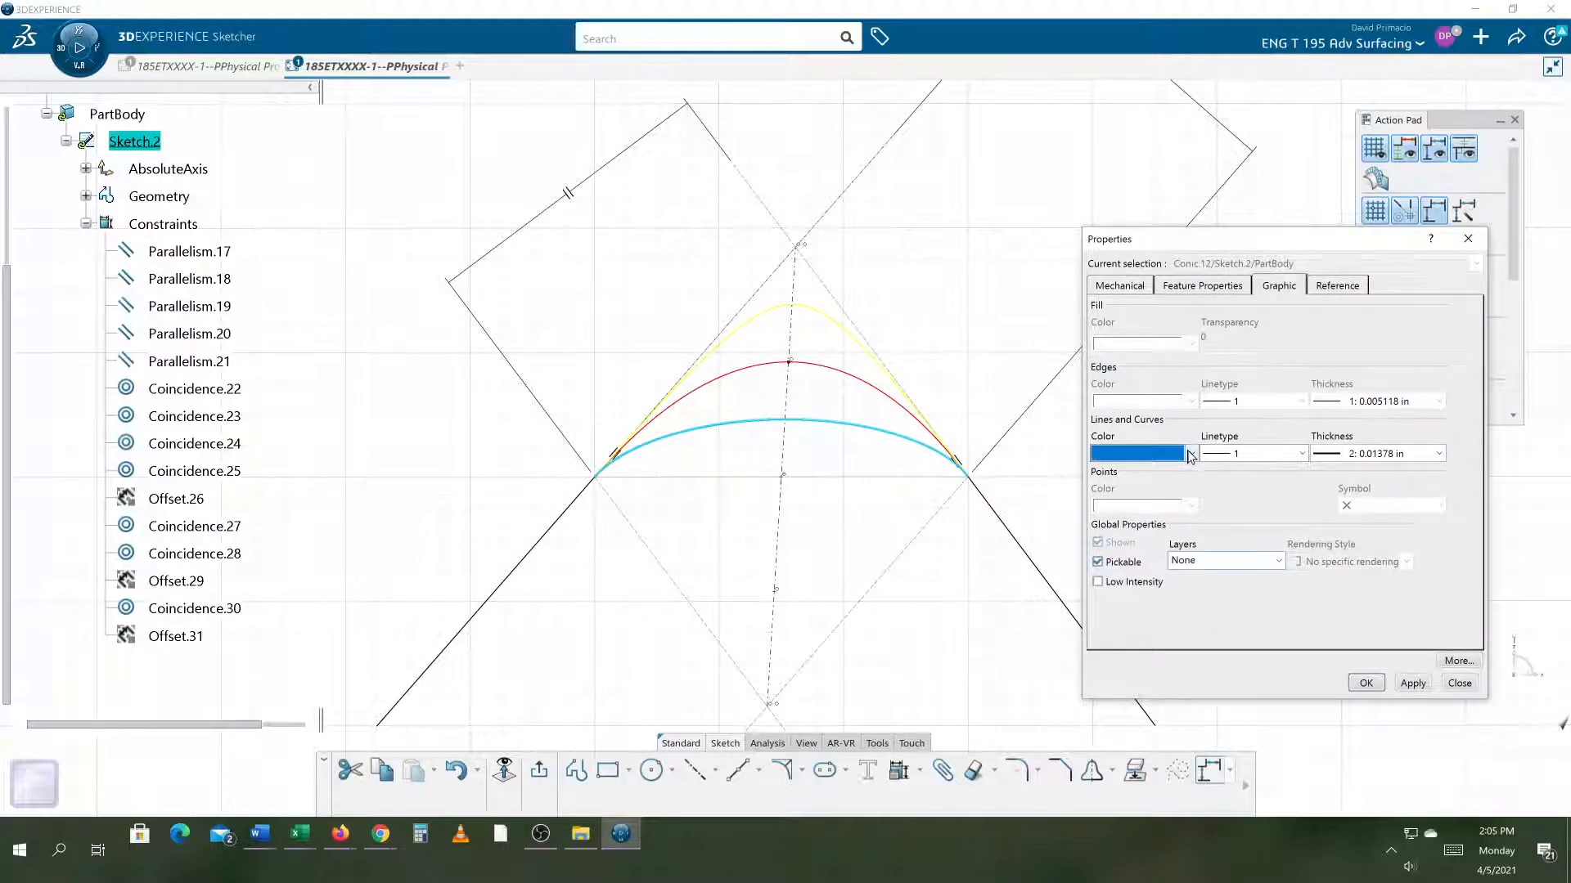
left_click(1190, 454)
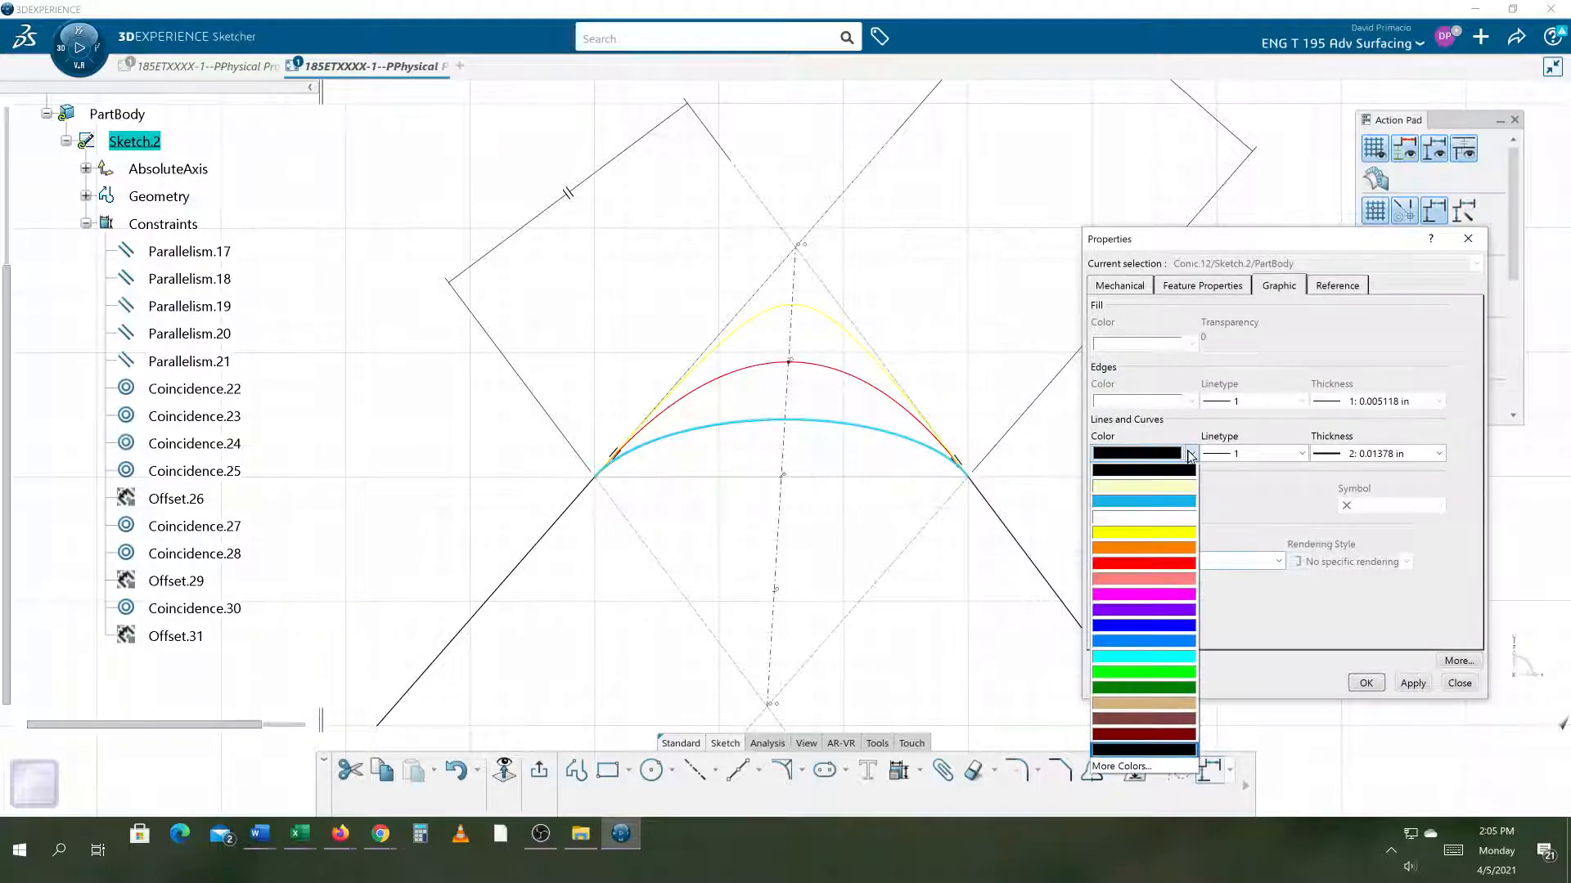
left_click(1143, 620)
left_click(1412, 683)
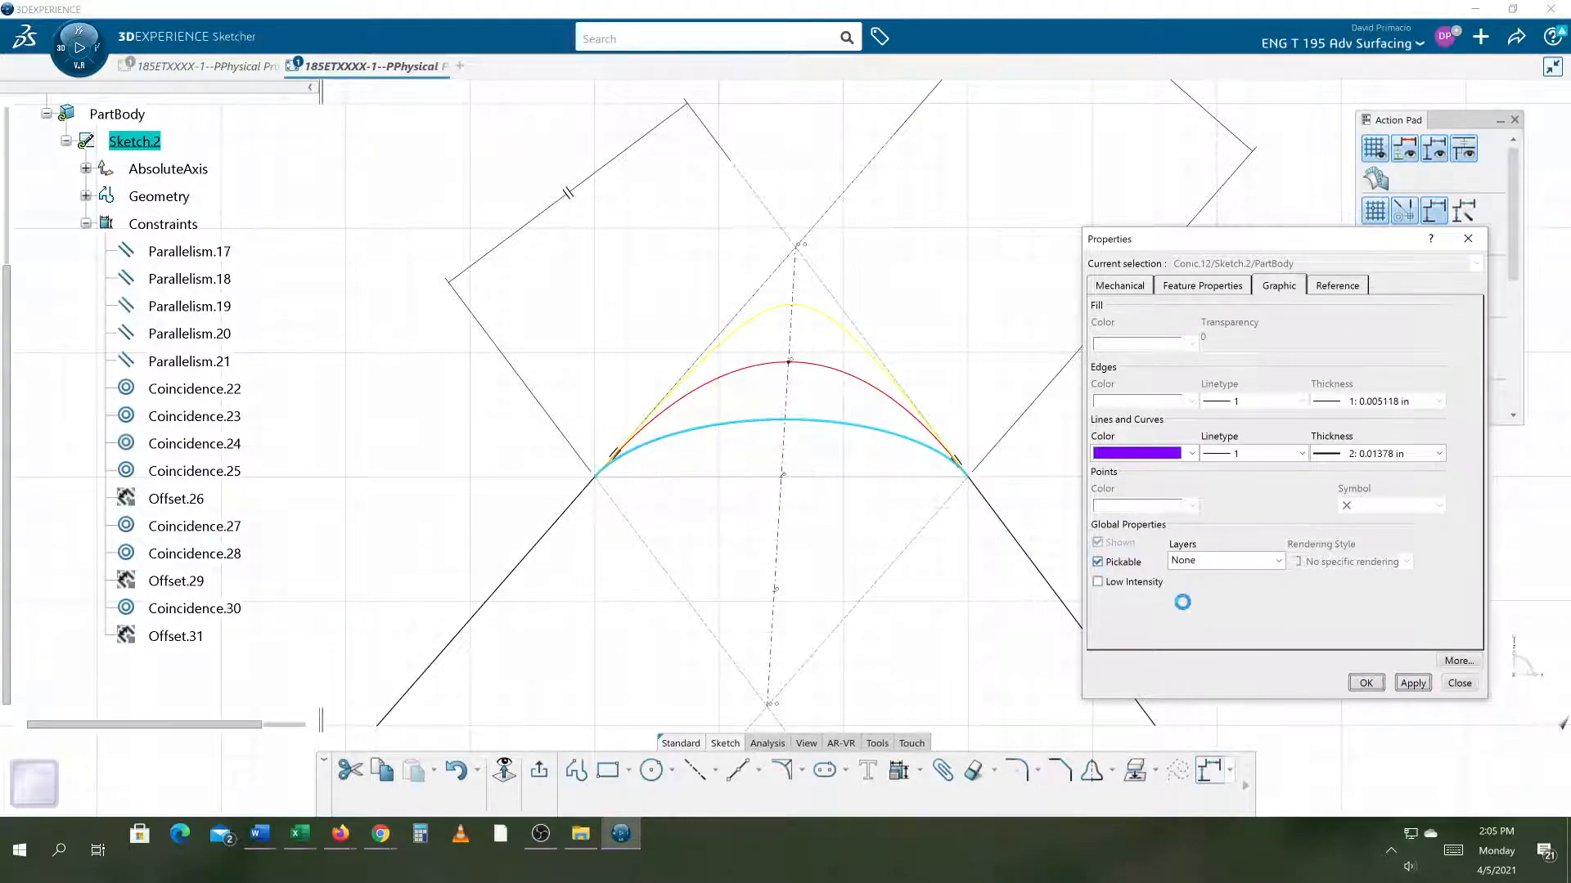
left_click(1021, 618)
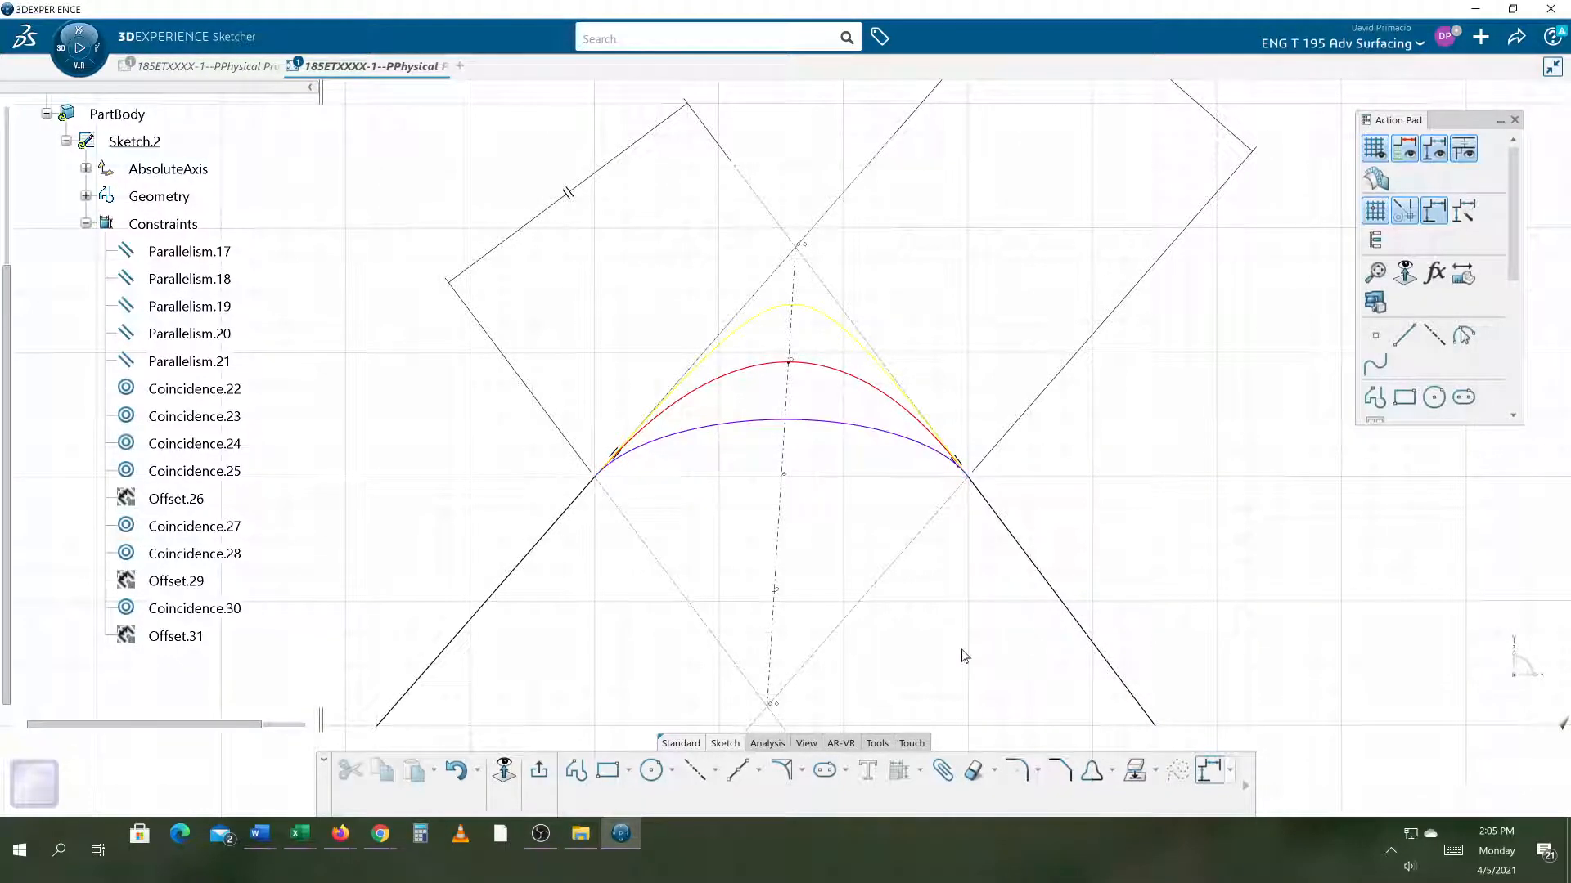
Set the line thickness of all three conics to 4: 0.03937 in.
left_click(823, 422)
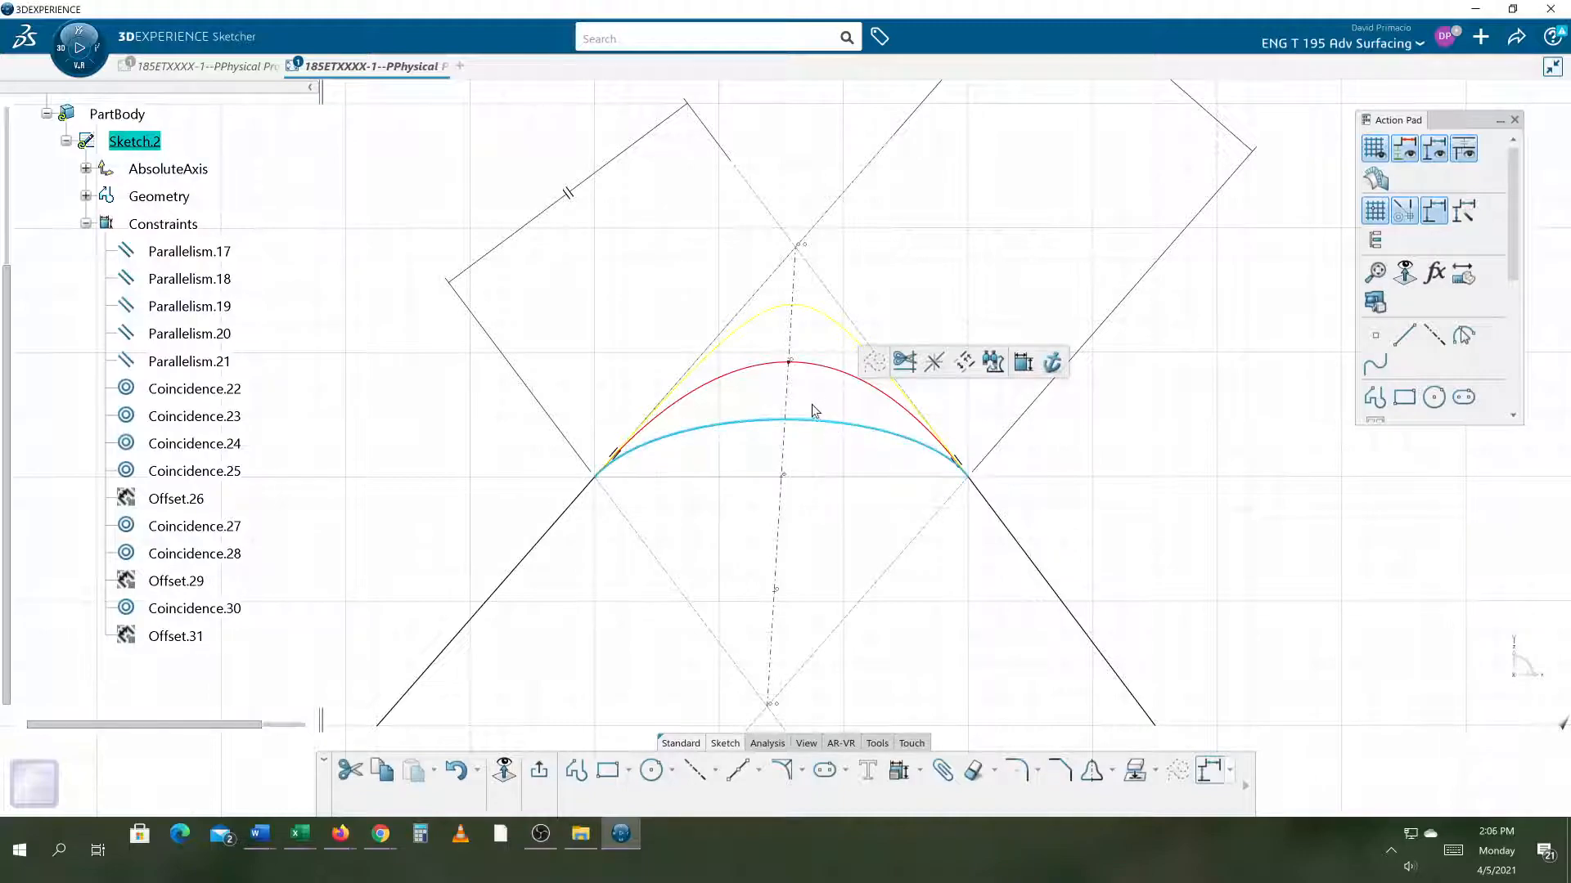
left_click(820, 369, "ctrl")
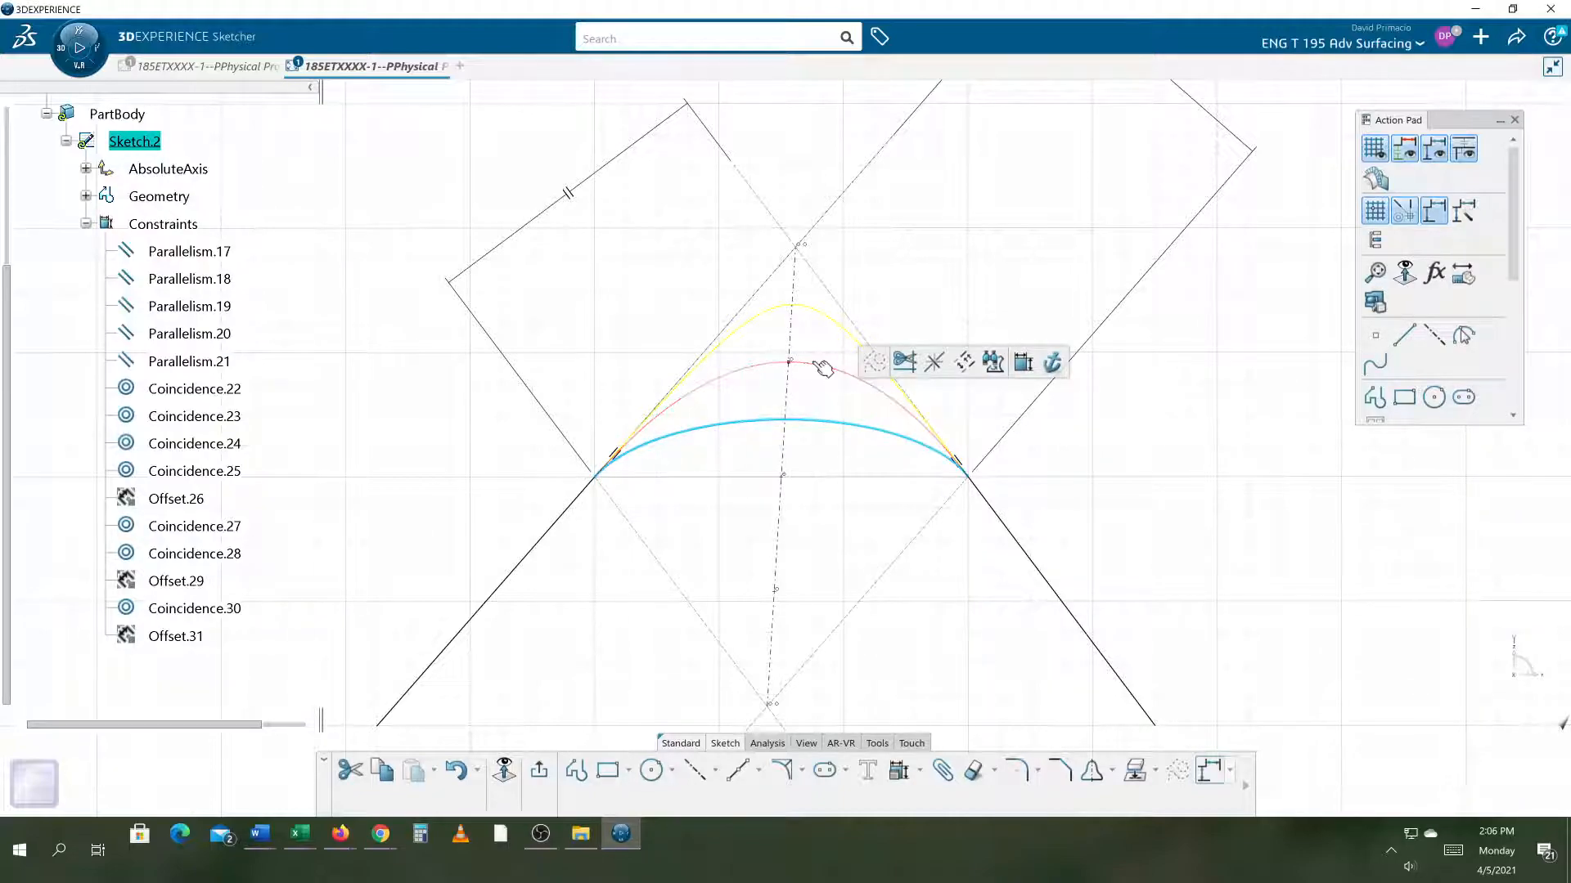
left_click(828, 316, "ctrl")
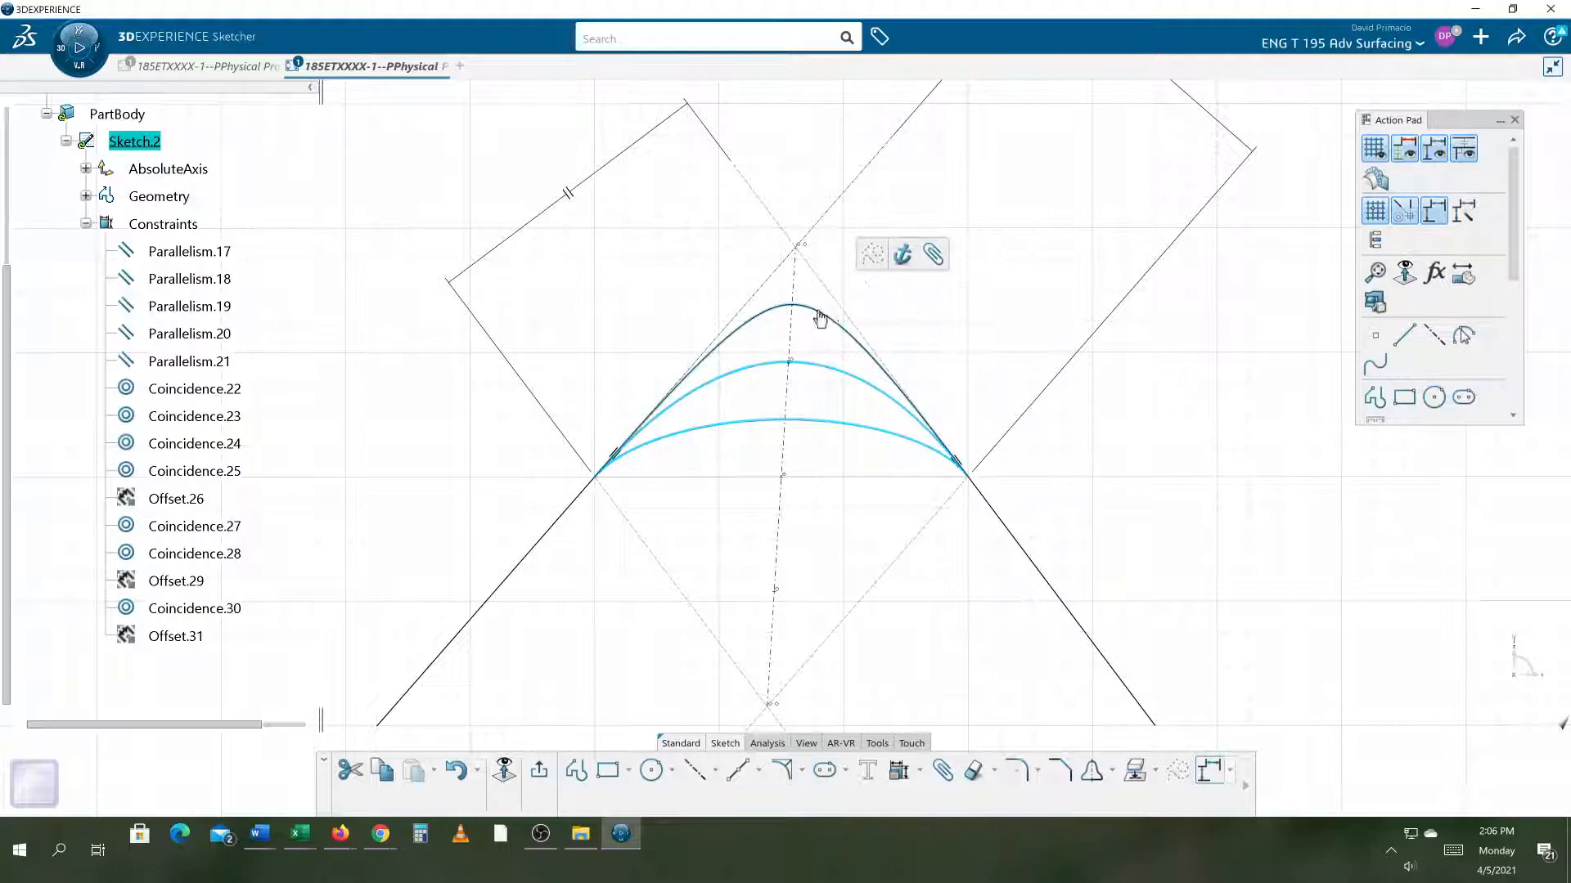
right_click(821, 314)
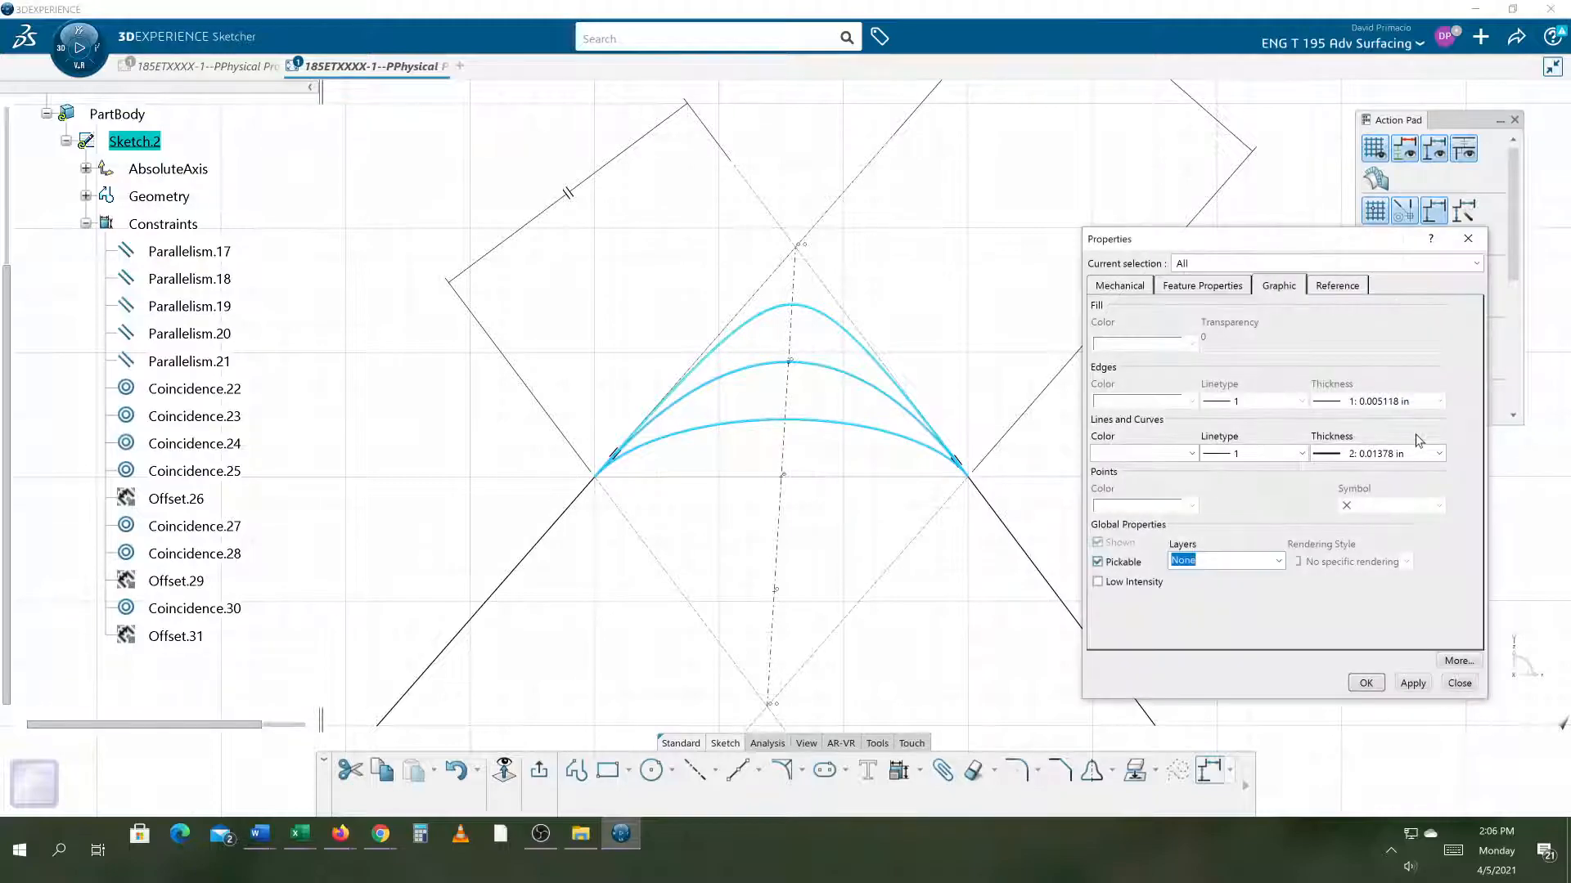
left_click(1378, 460)
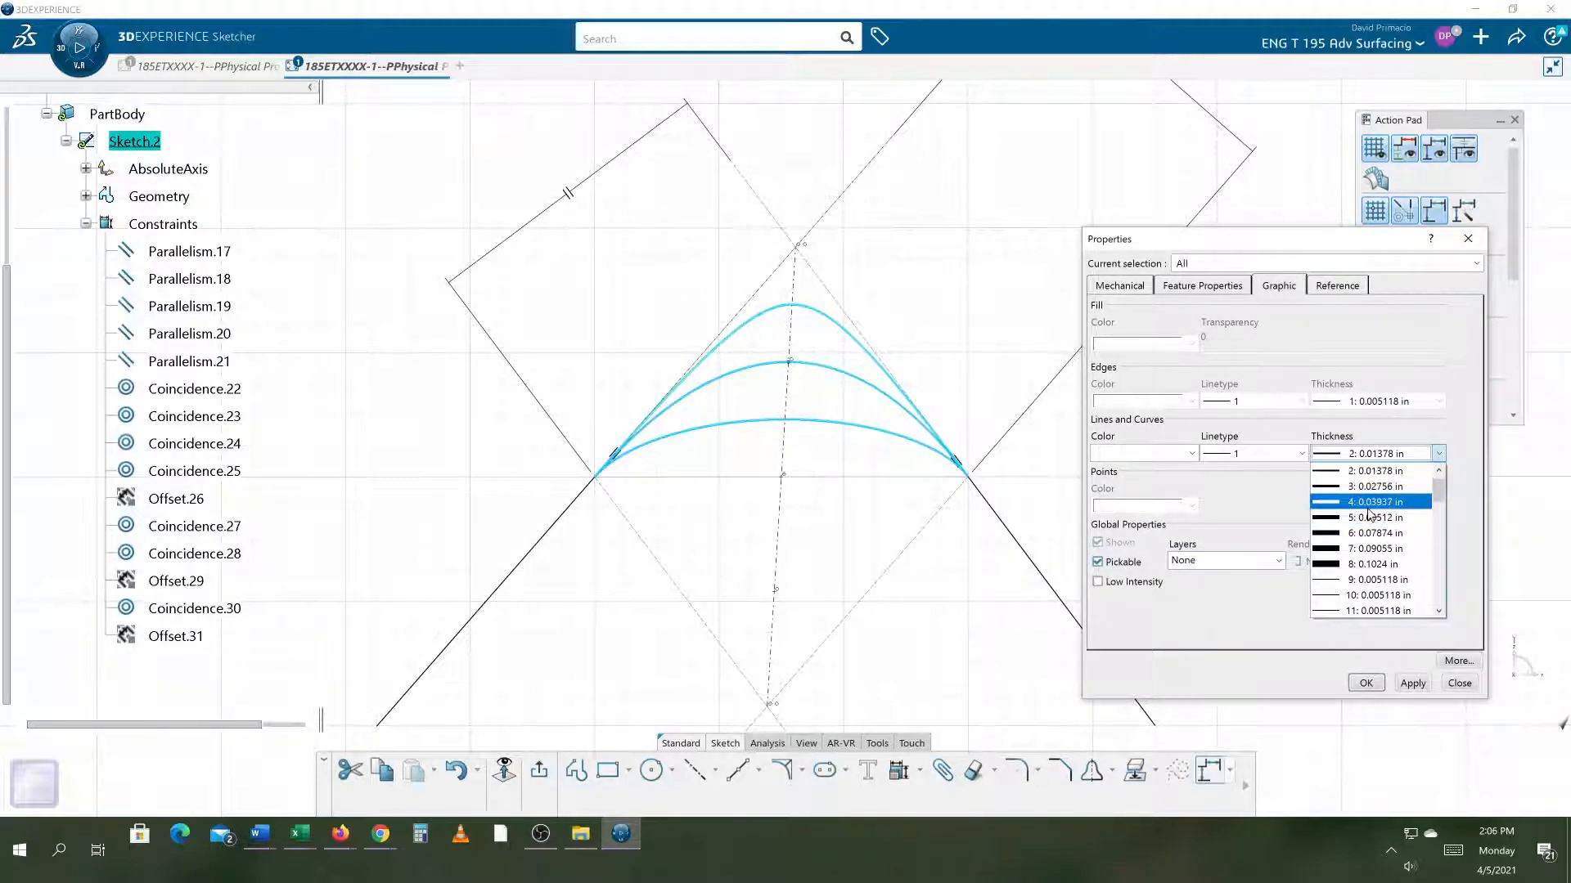
left_click(1366, 502)
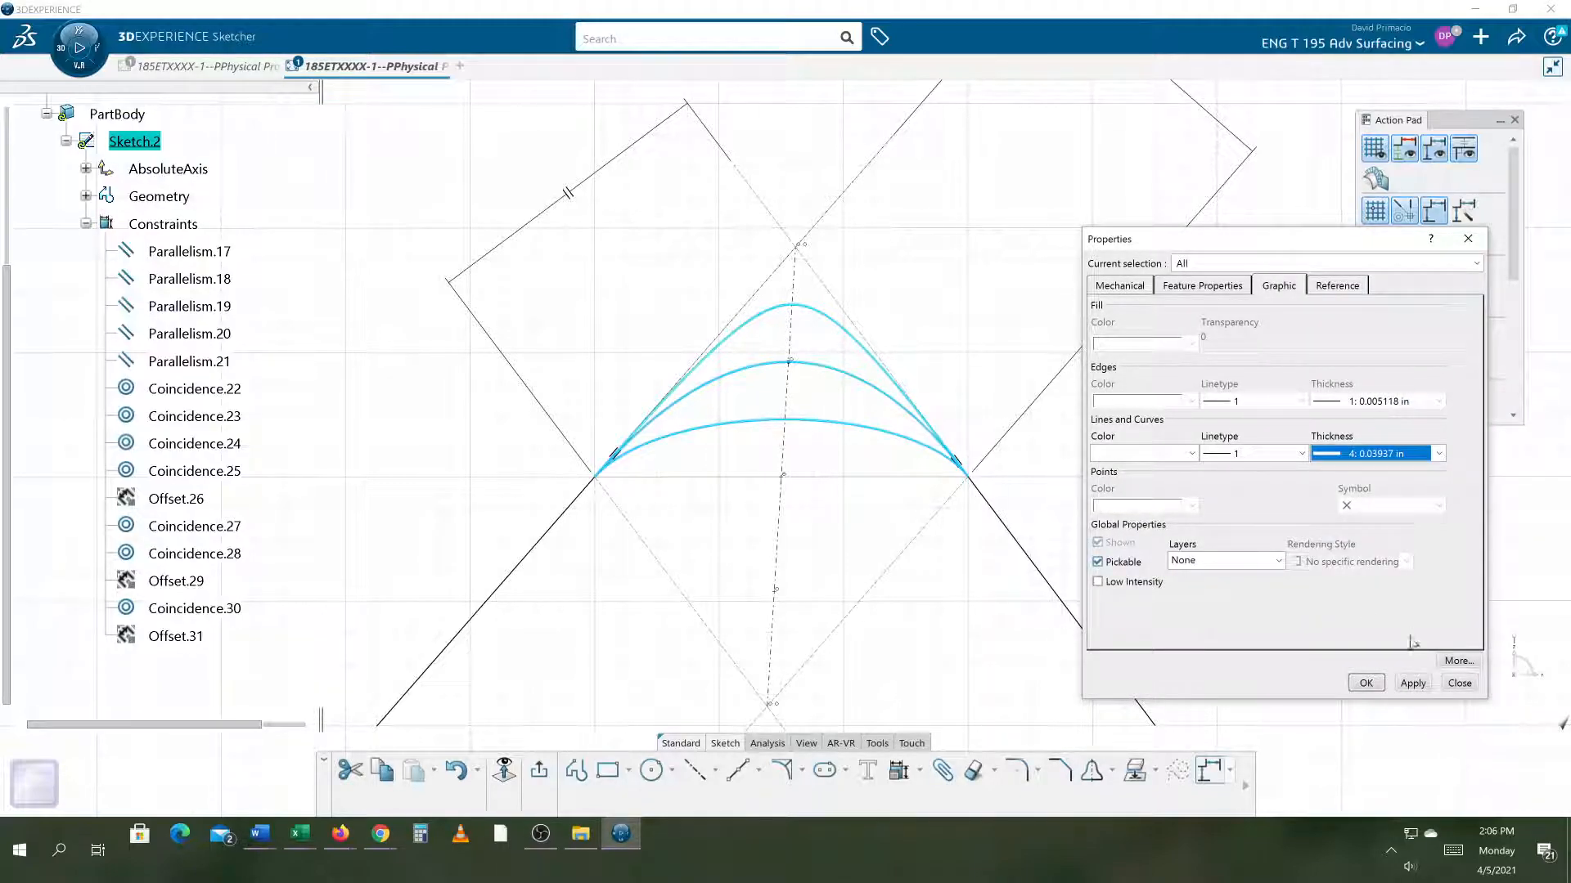
left_click(1412, 684)
left_click(1366, 684)
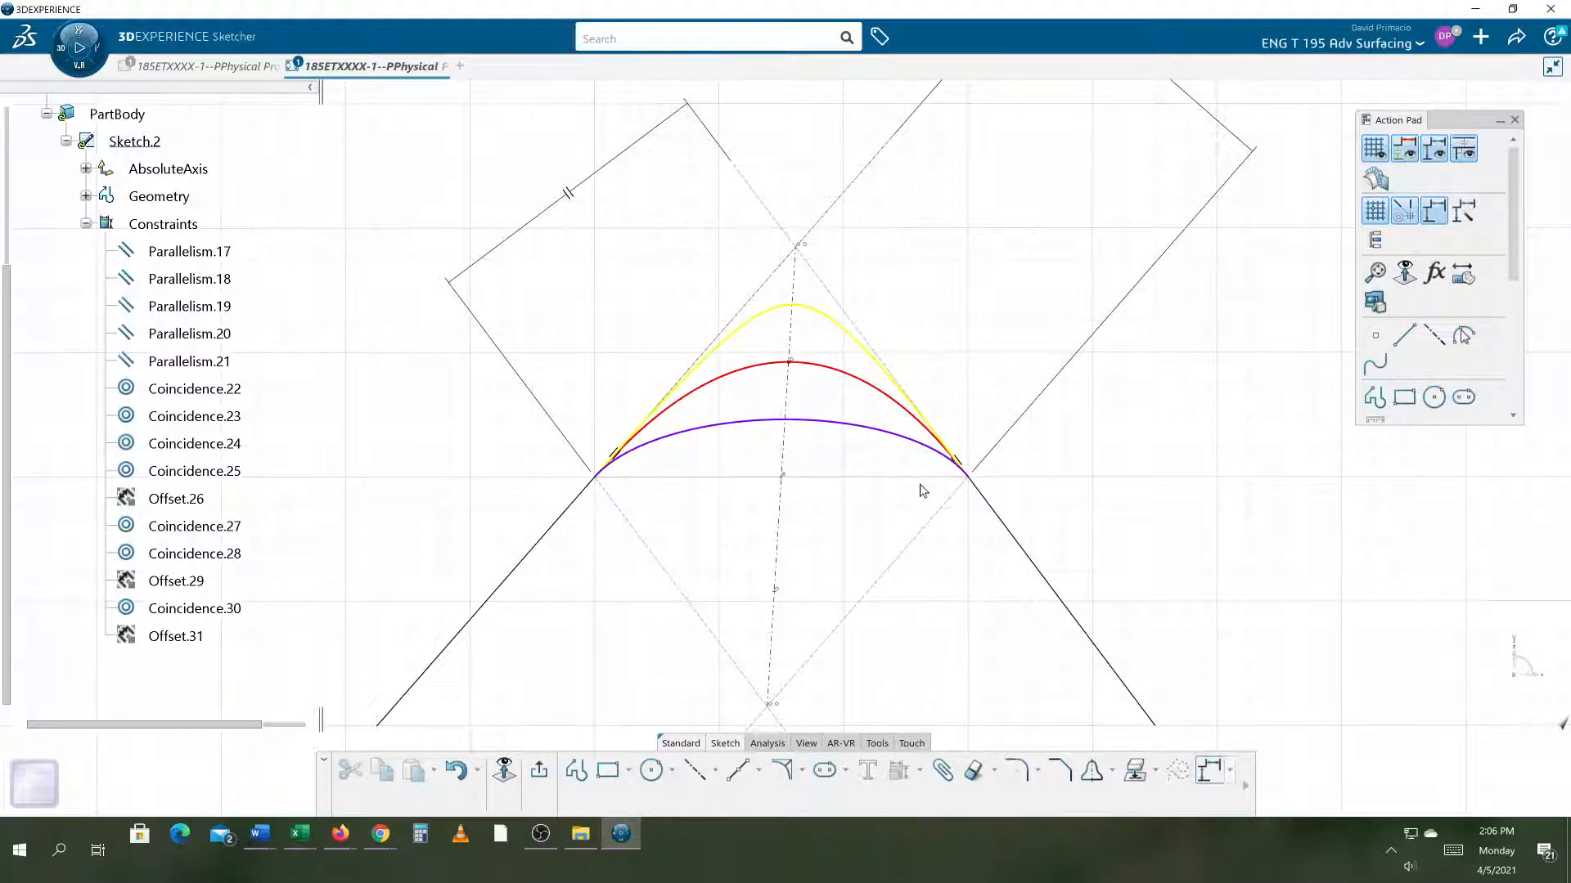
Draw a straight horizontal line joining the upper endpoints of the two sloping lines.
left_click(758, 775)
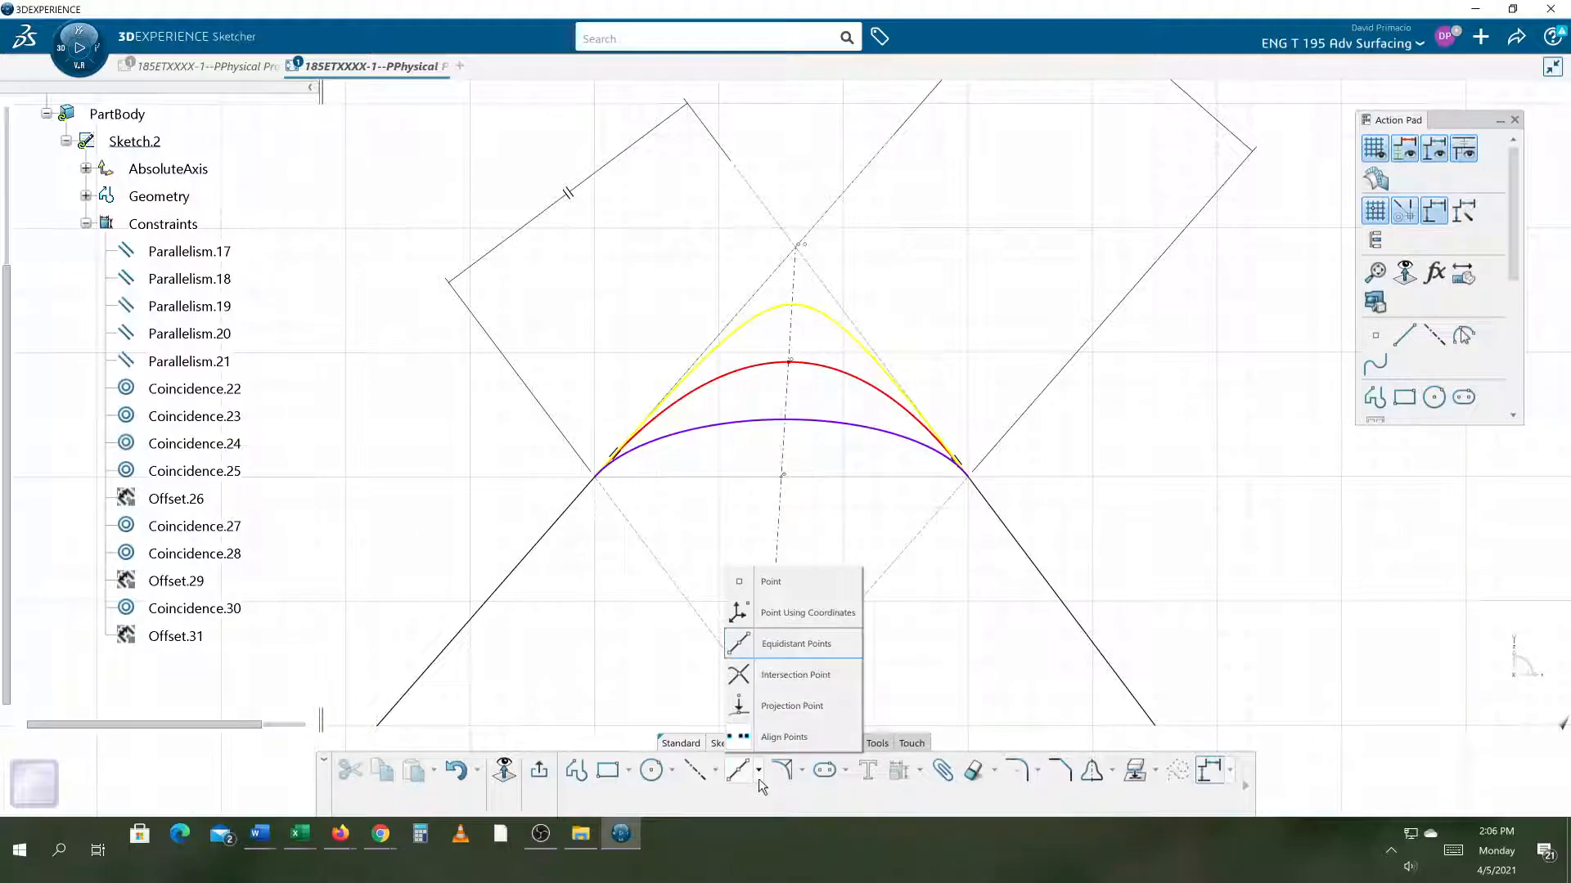
left_click(715, 770)
left_click(714, 595)
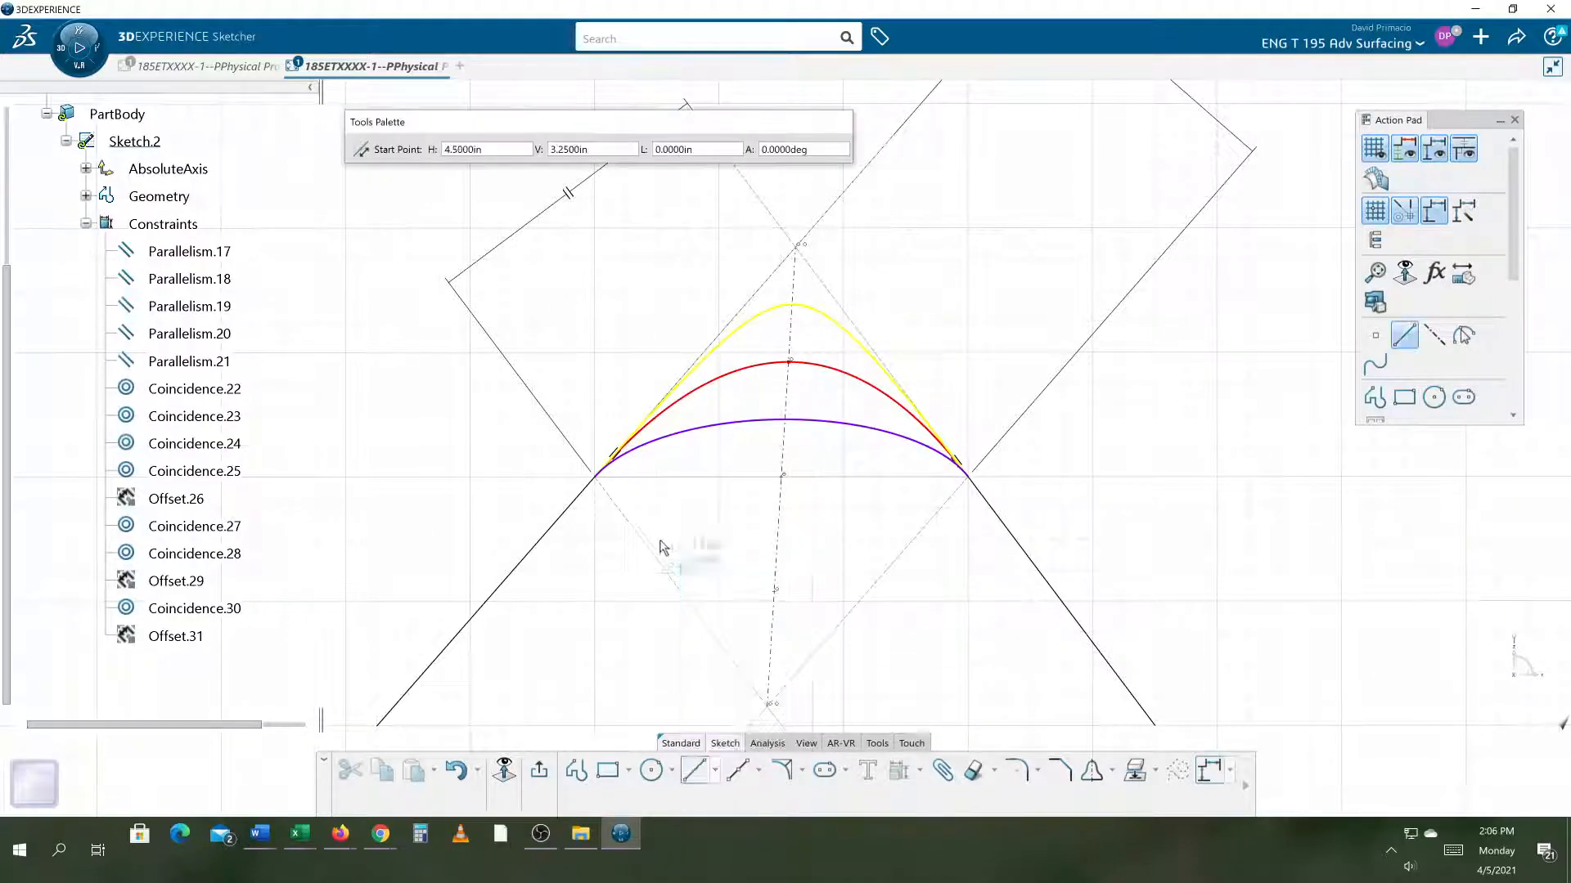
left_click(600, 476)
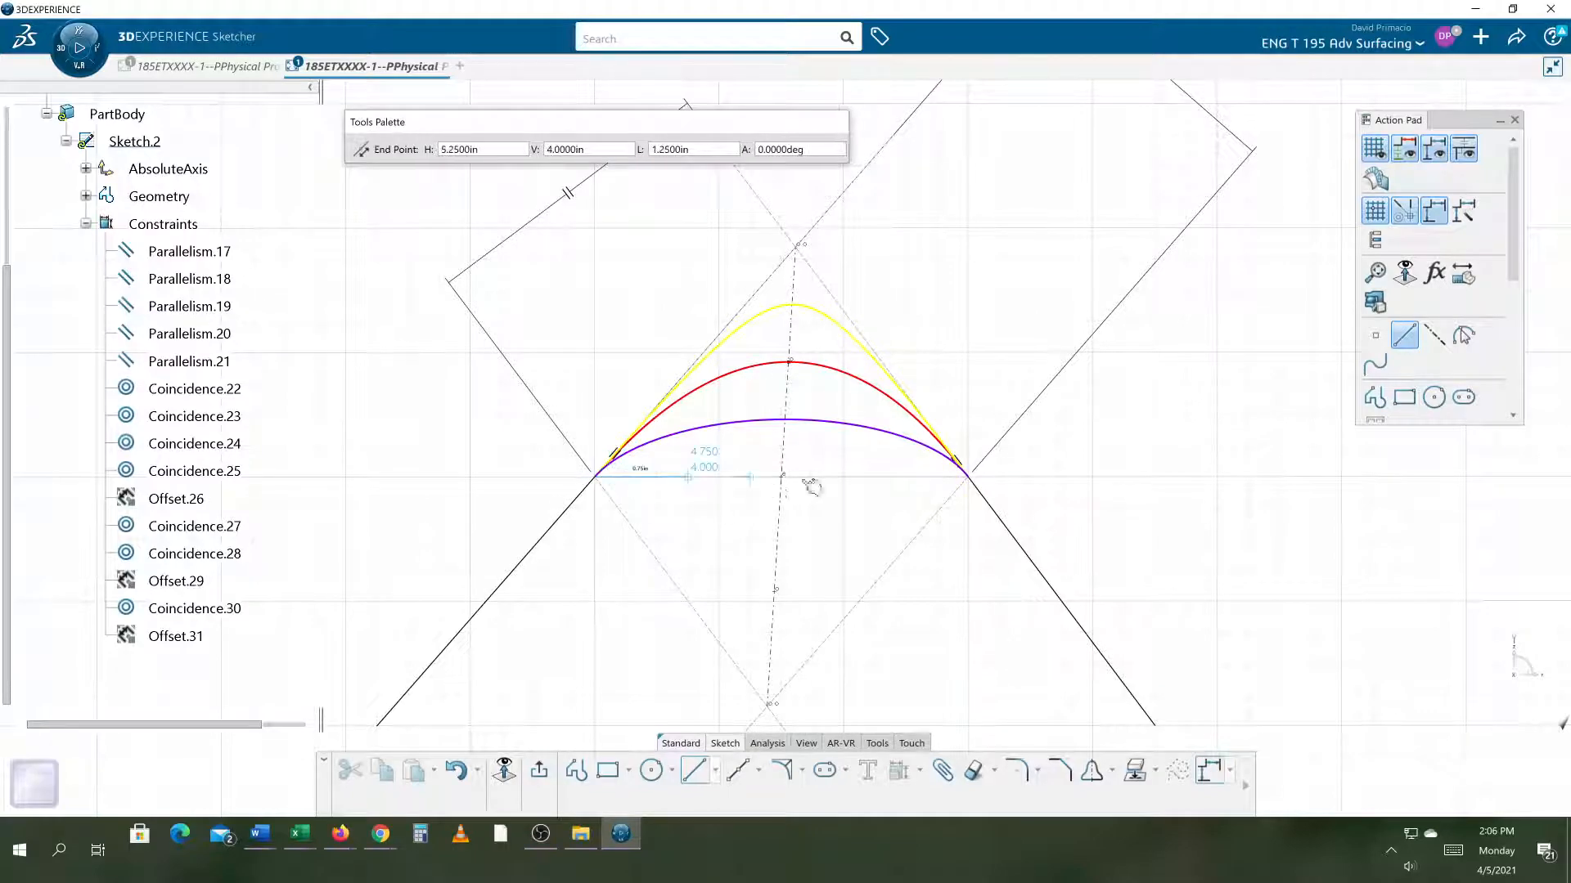
left_click(976, 476)
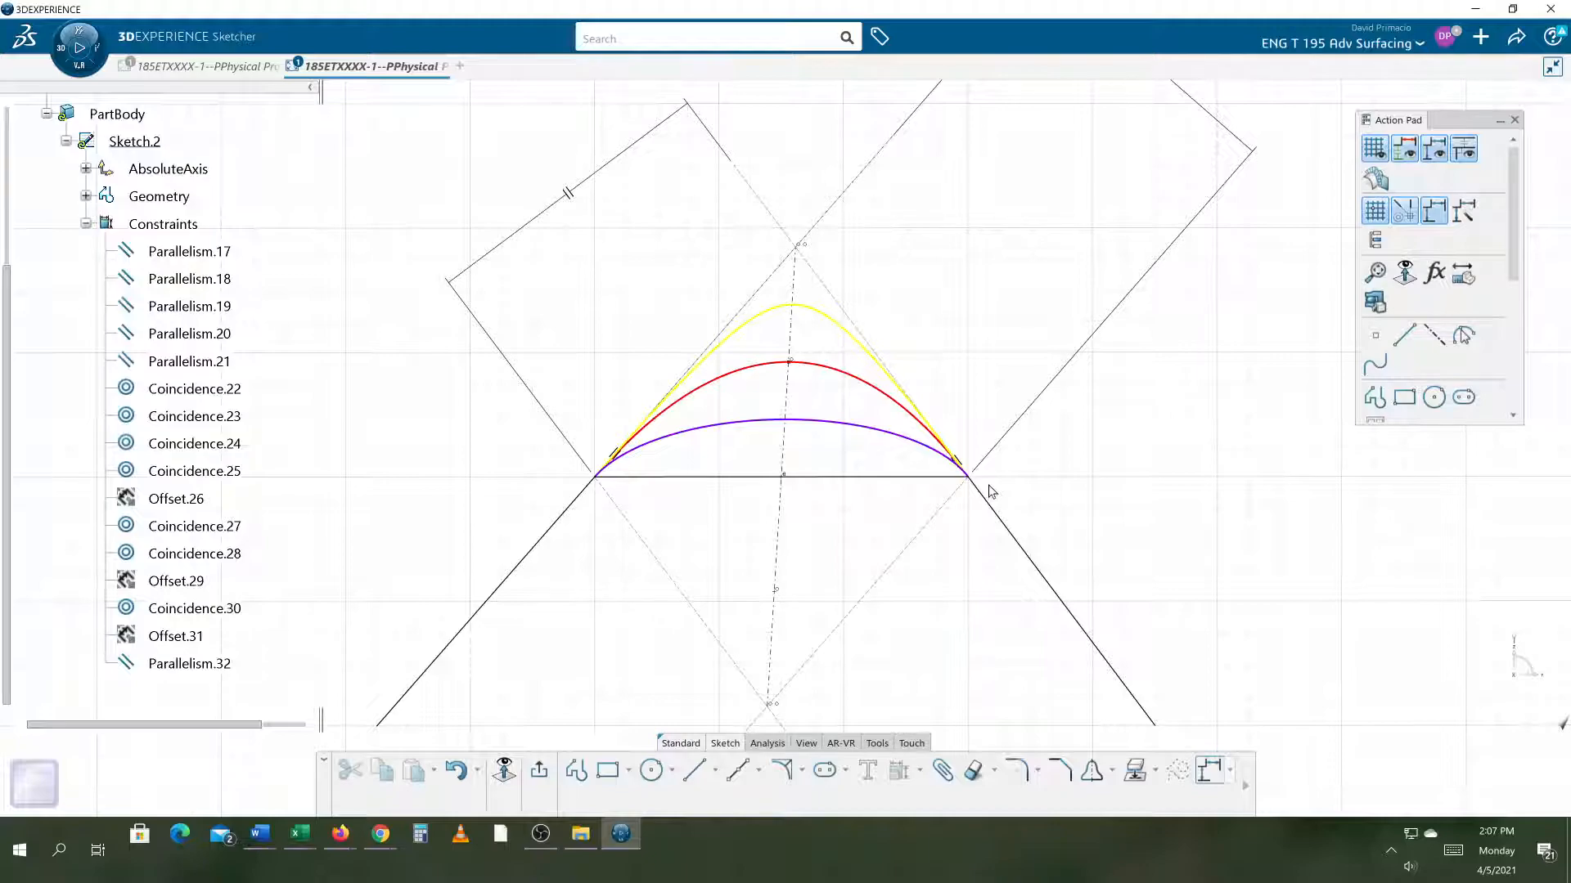
left_click(917, 477)
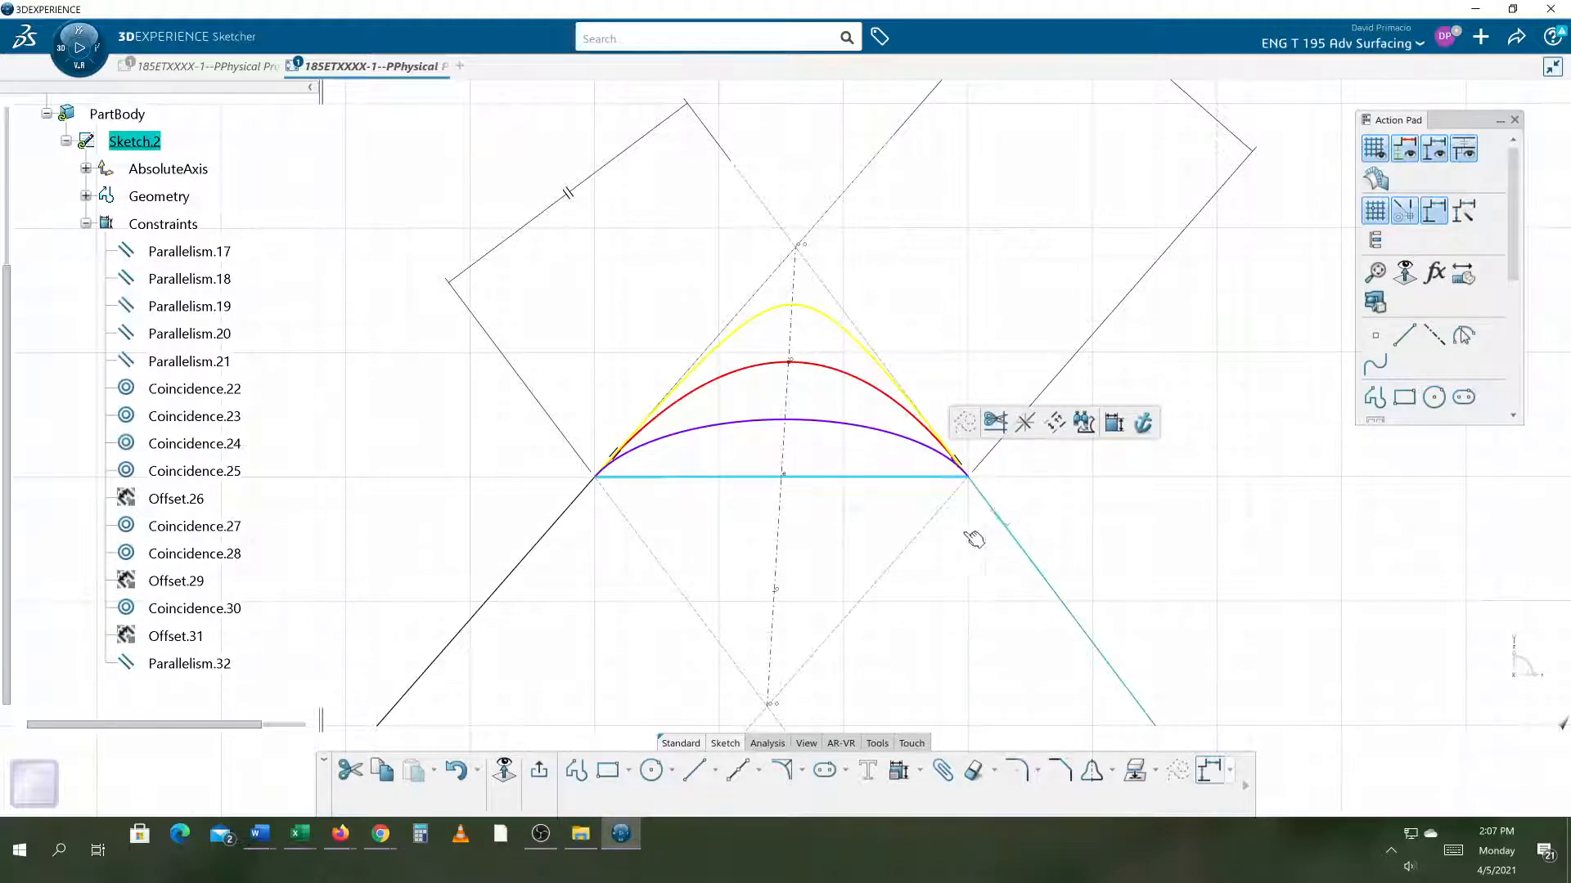
left_click(929, 556)
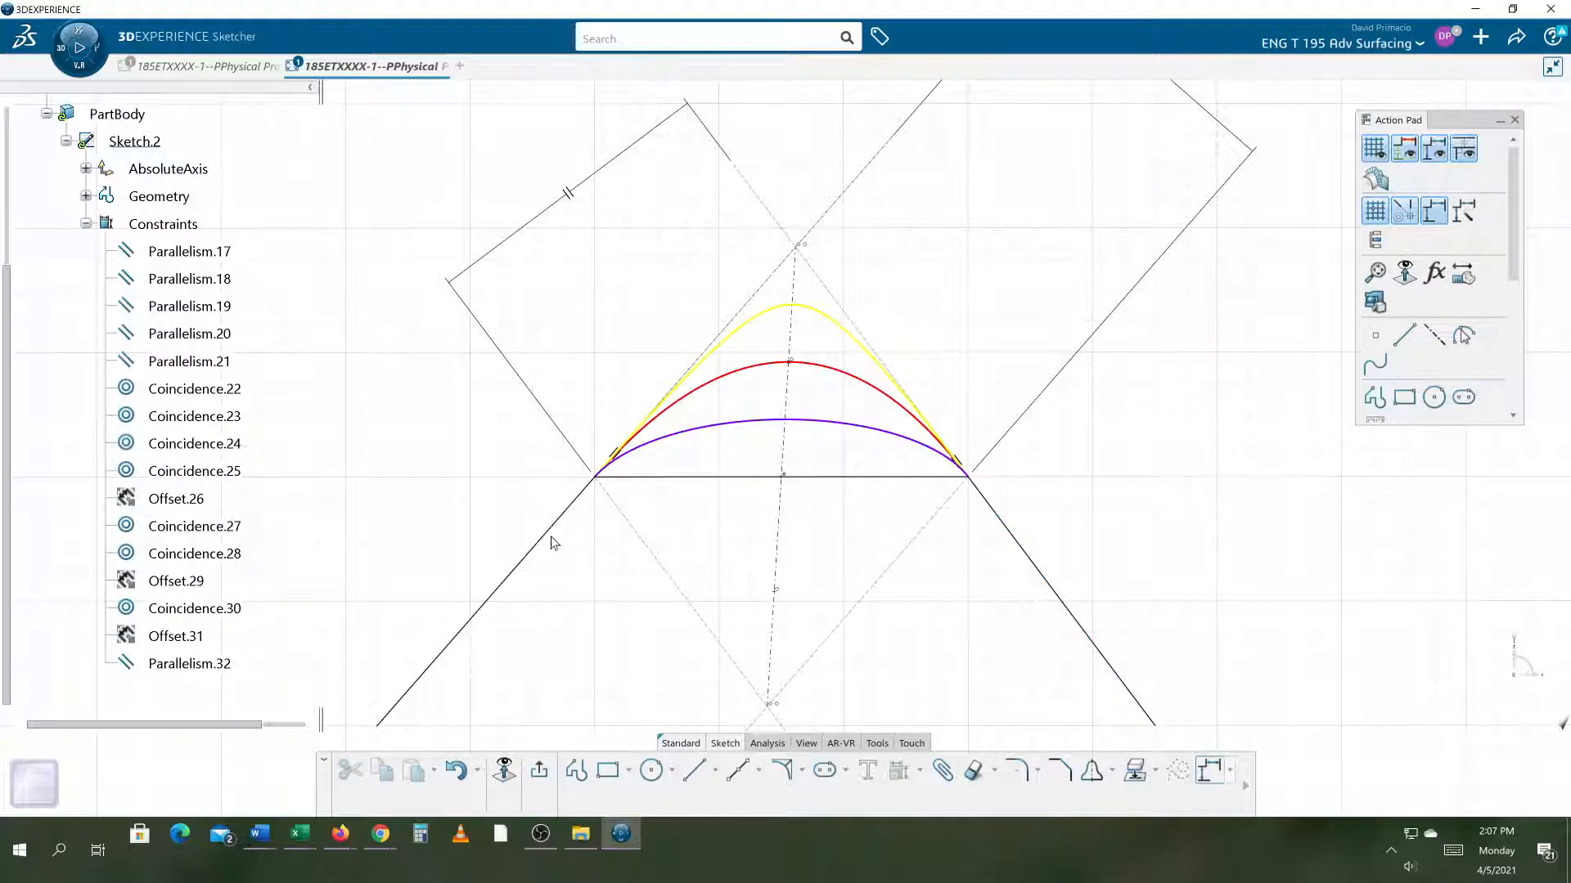
left_click(554, 543)
left_click(710, 527)
left_click(658, 478)
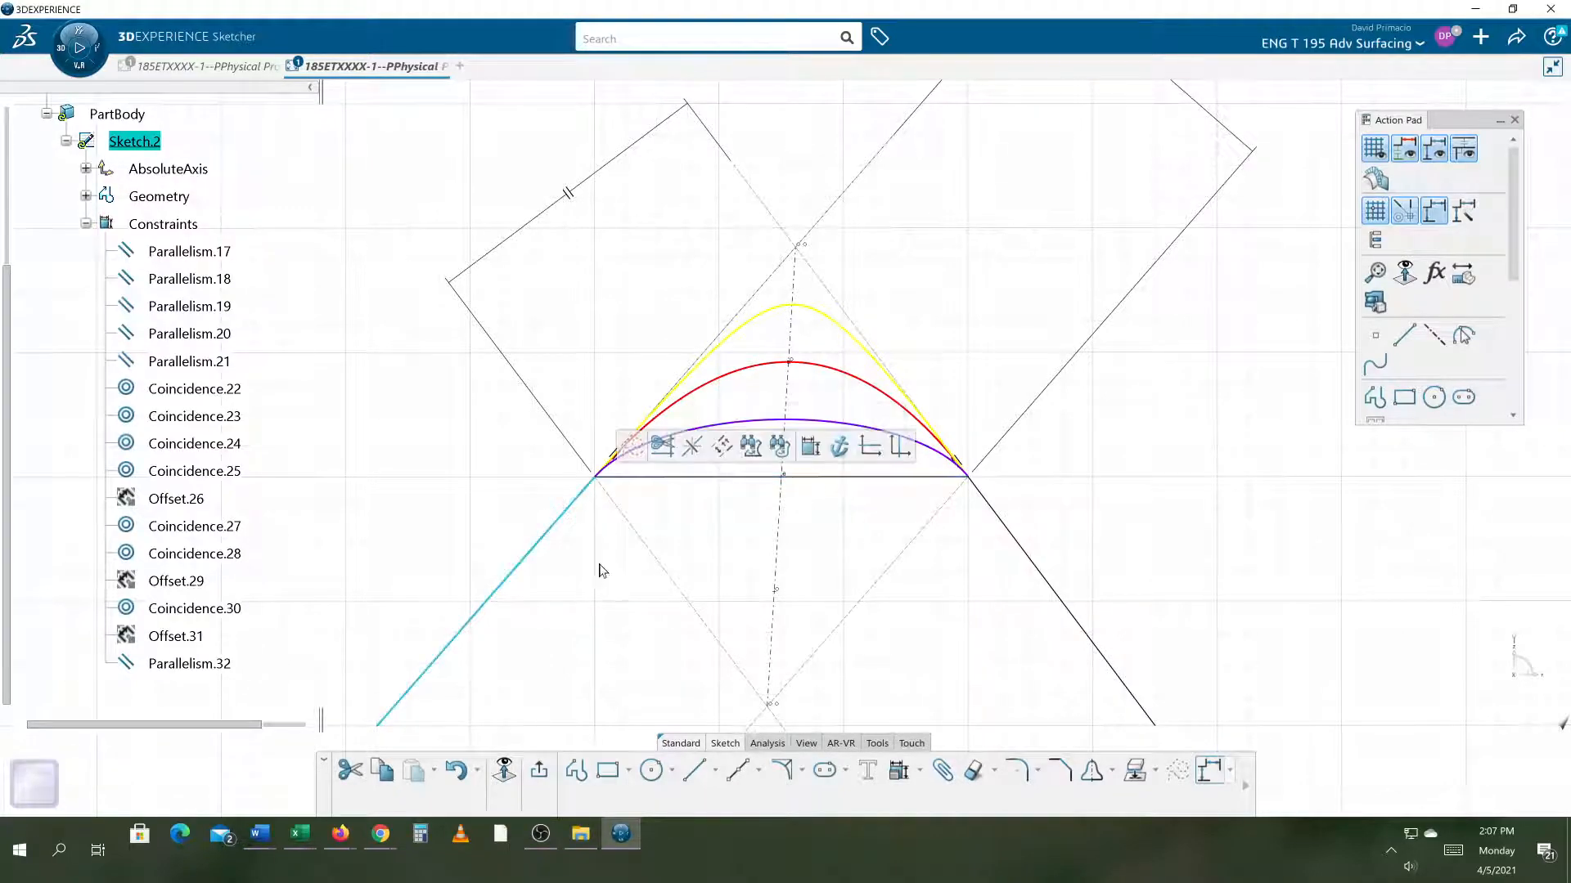
left_click(710, 528)
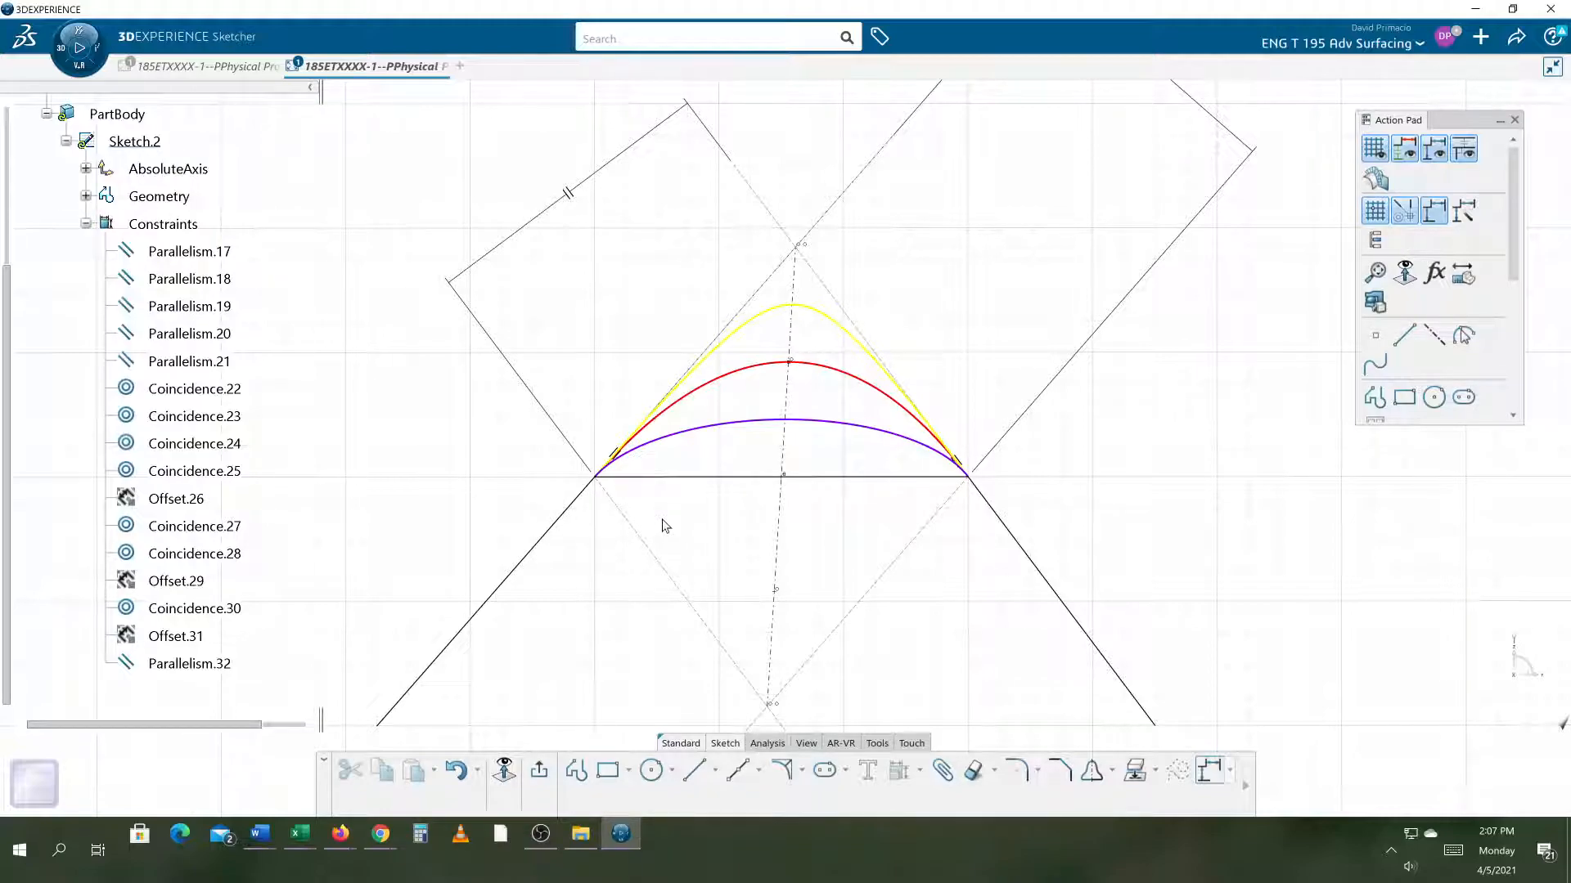
Try a corner between the two sloping lines with a radius of about 0.49 in, and undo it.
left_click(1016, 771)
left_click(550, 538)
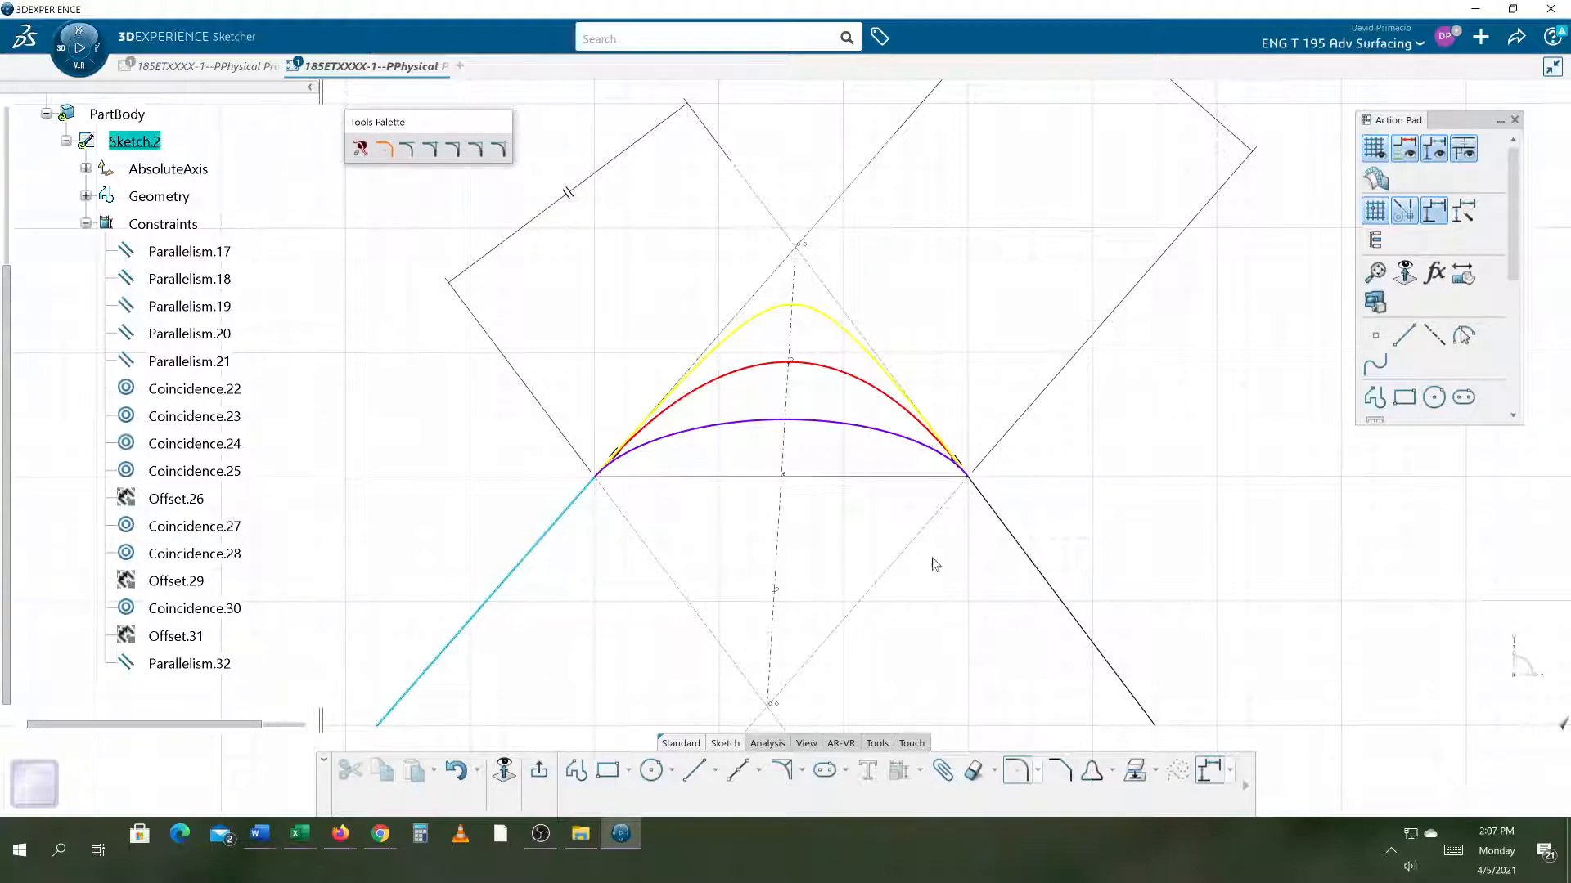
left_click(1018, 540)
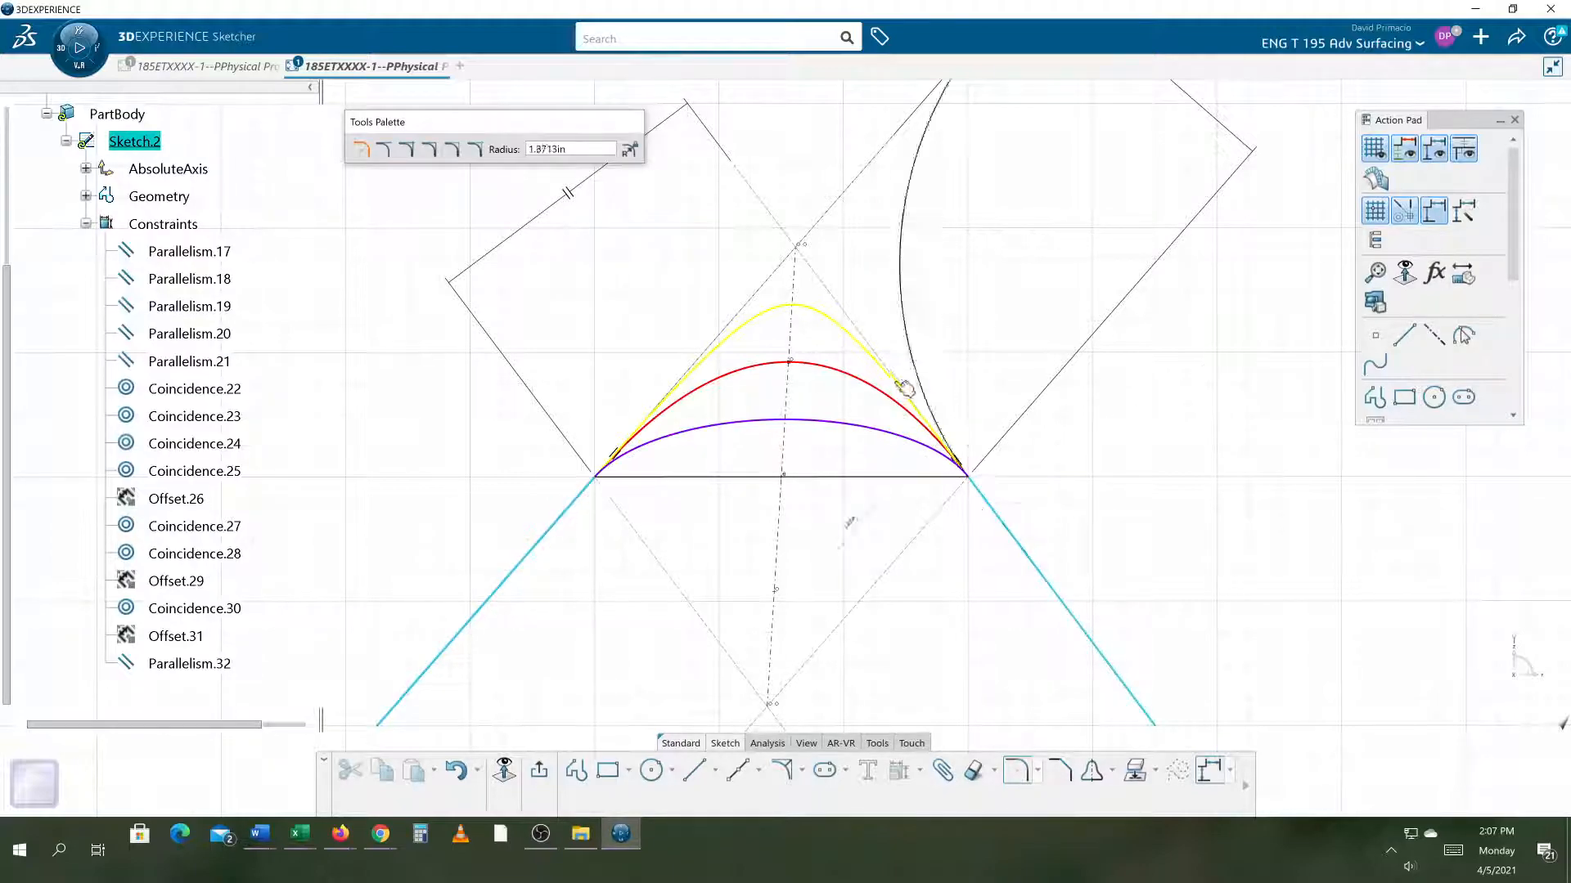
left_click(797, 295)
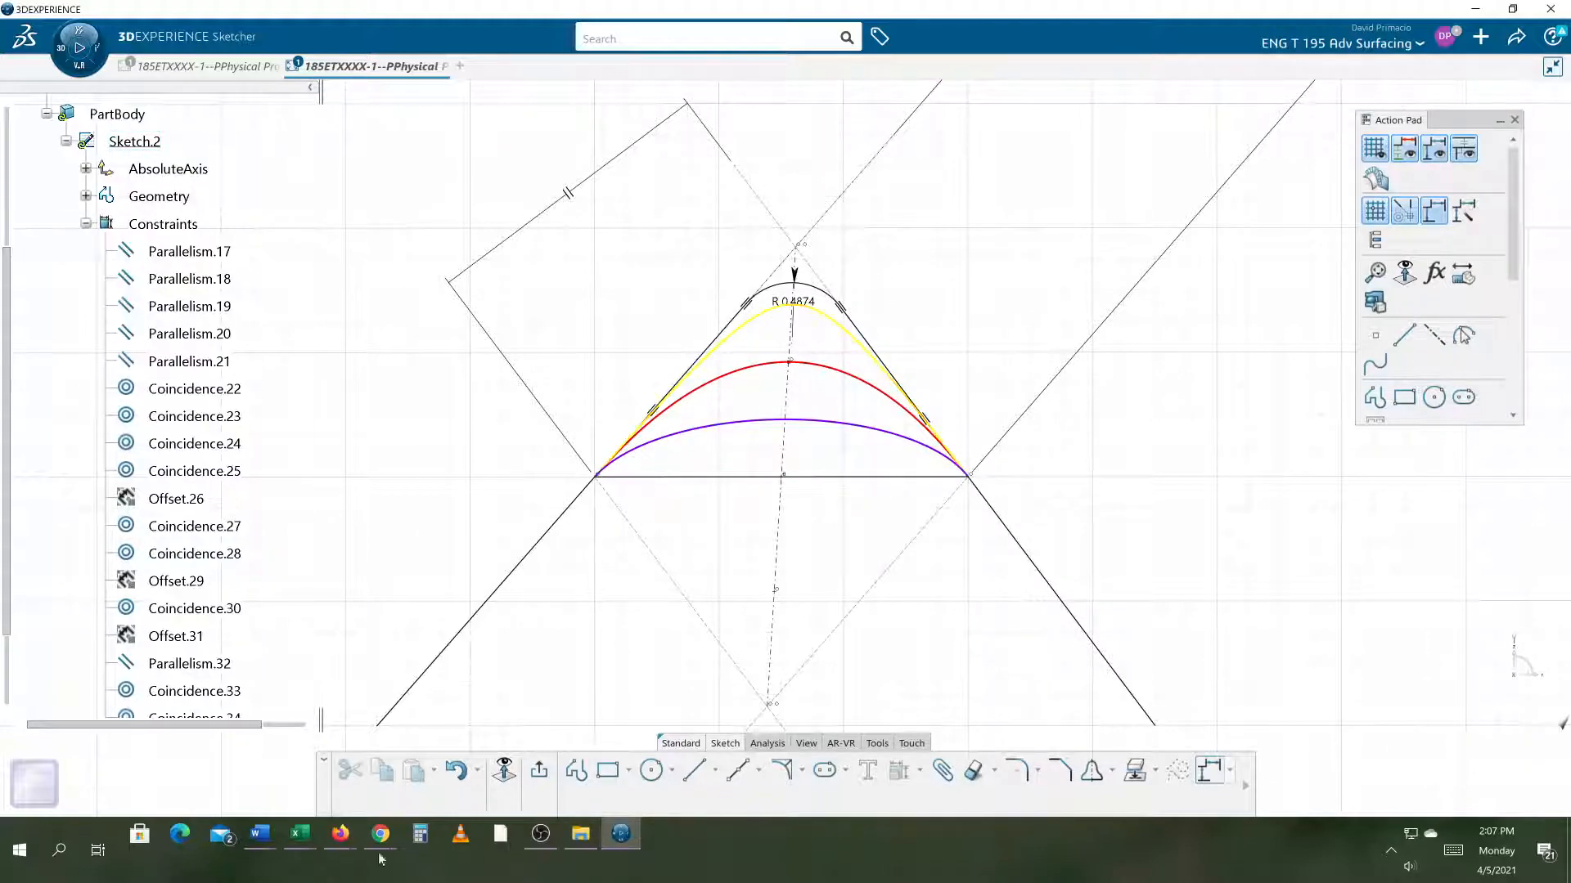
left_click(456, 770)
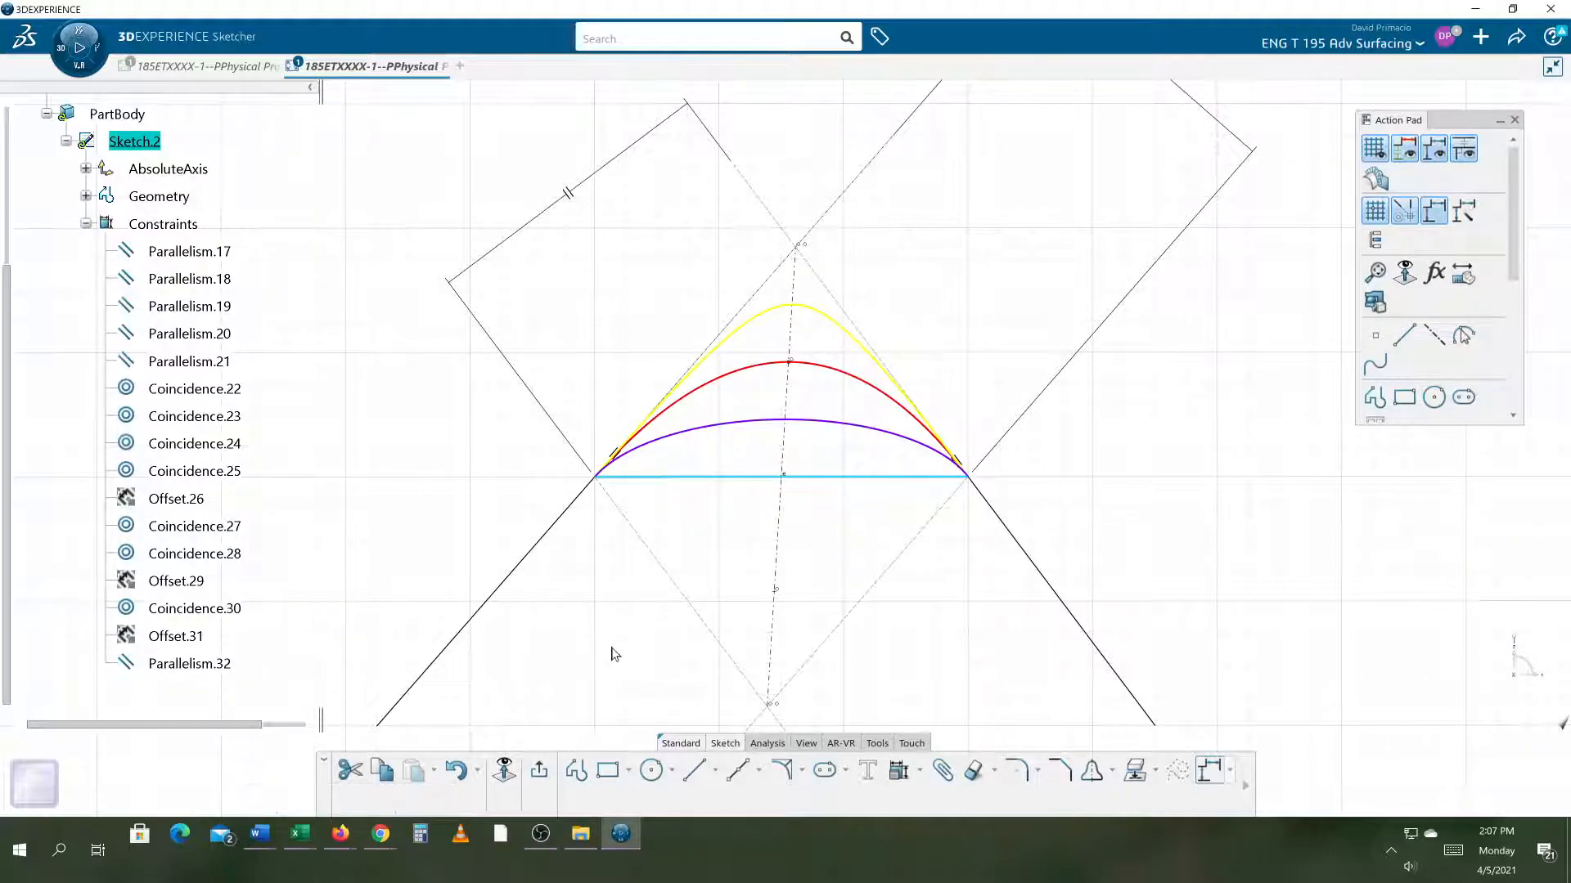
left_click(614, 654)
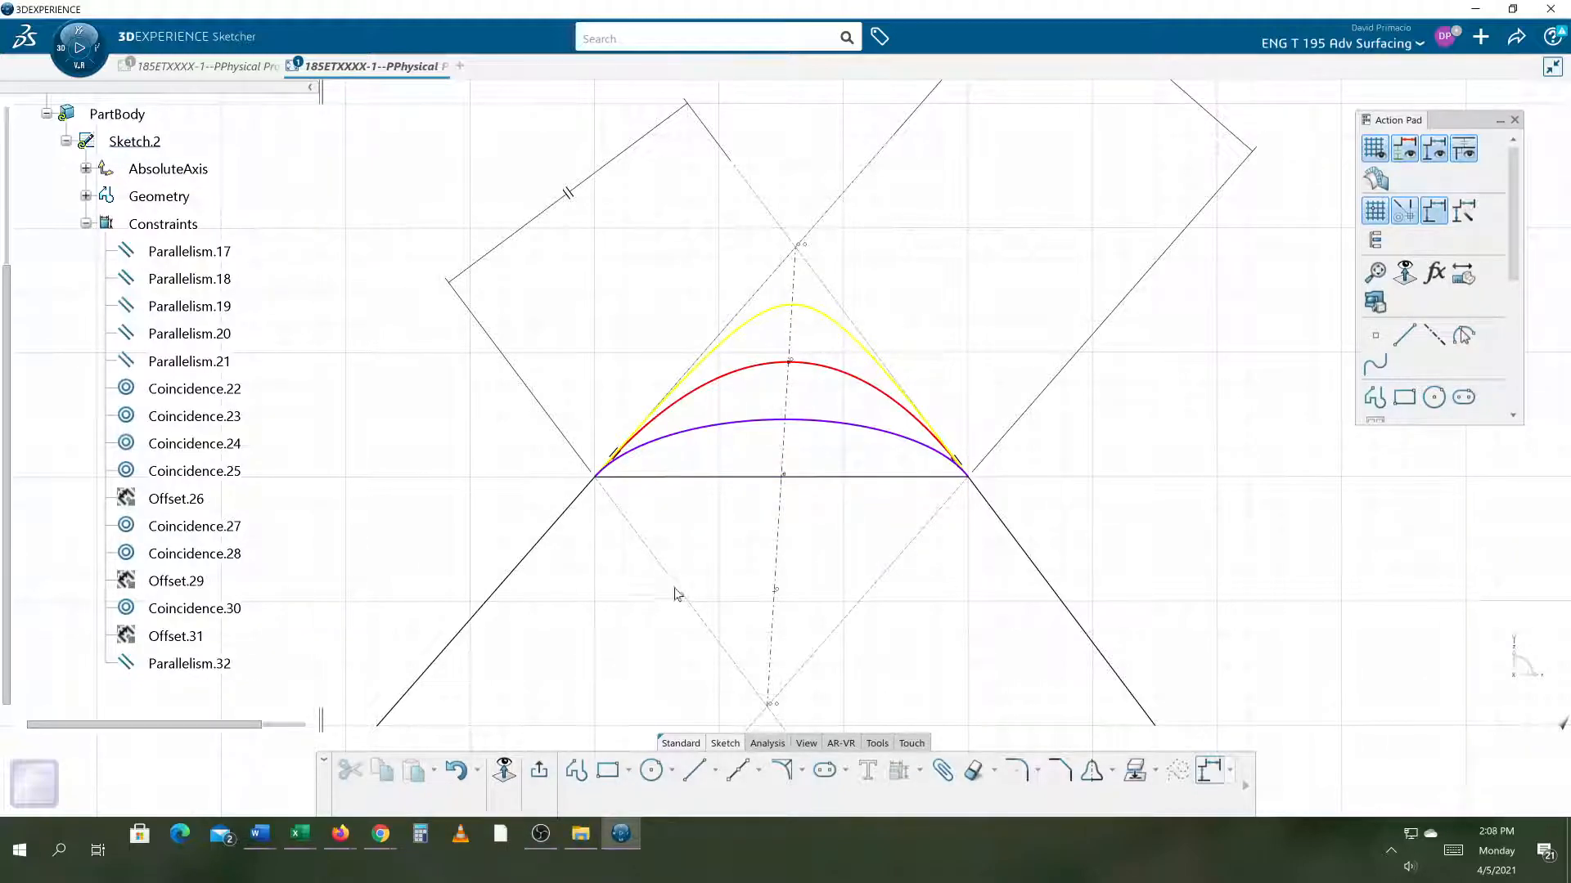
Remove the straight line between the sloping lines' upper endpoints while keeping the three coloured conics.
middle_click_drag(669, 581, 641, 606)
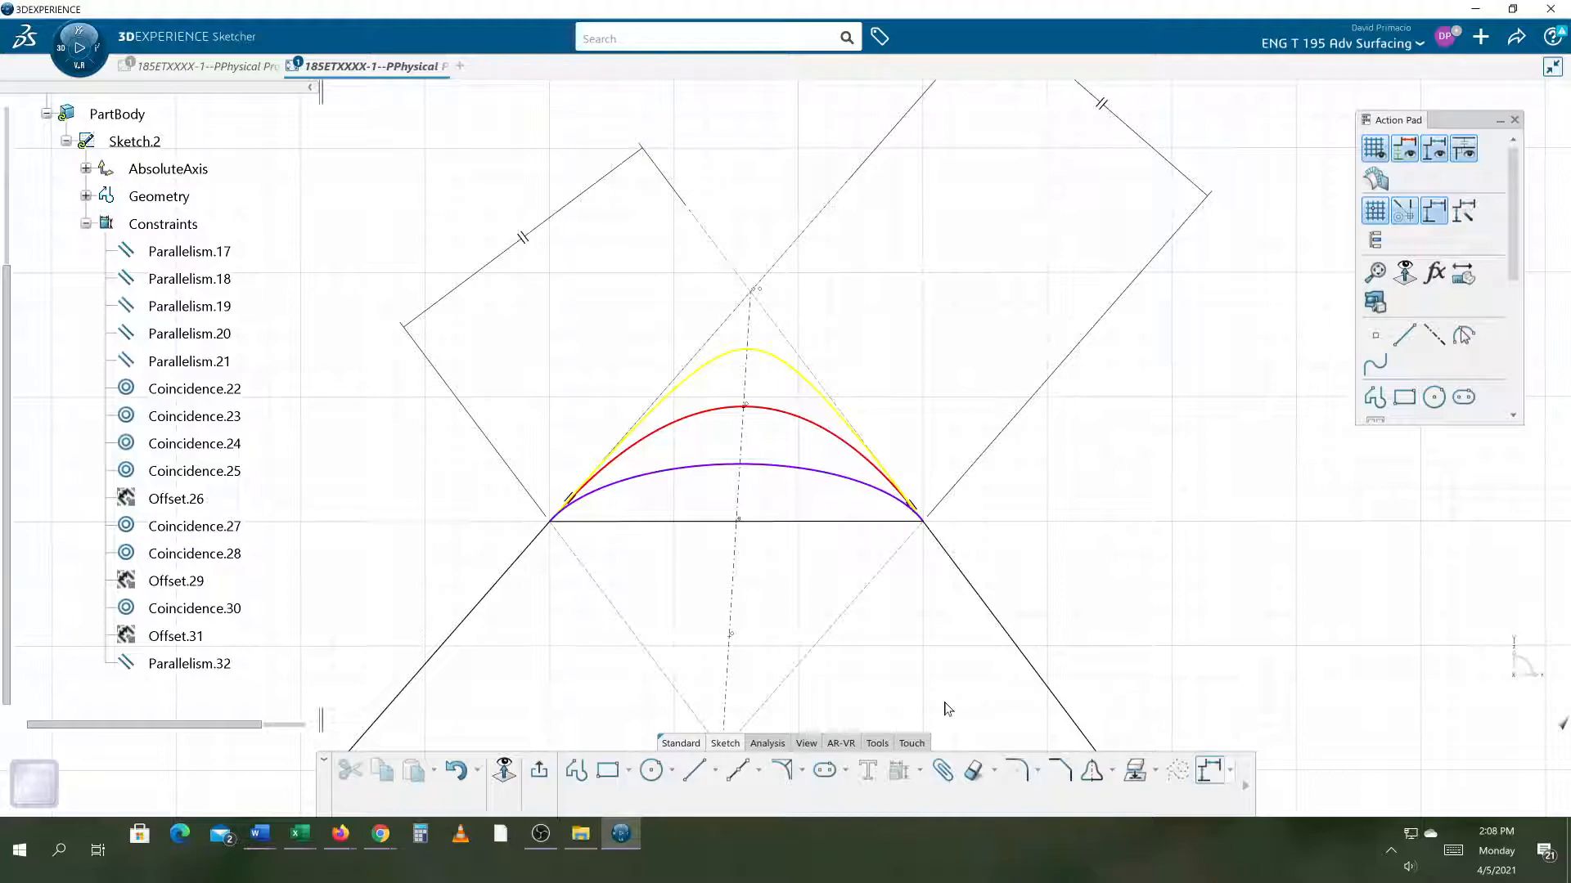
key("Delete")
key("ctrl+z")
key("ctrl+z")
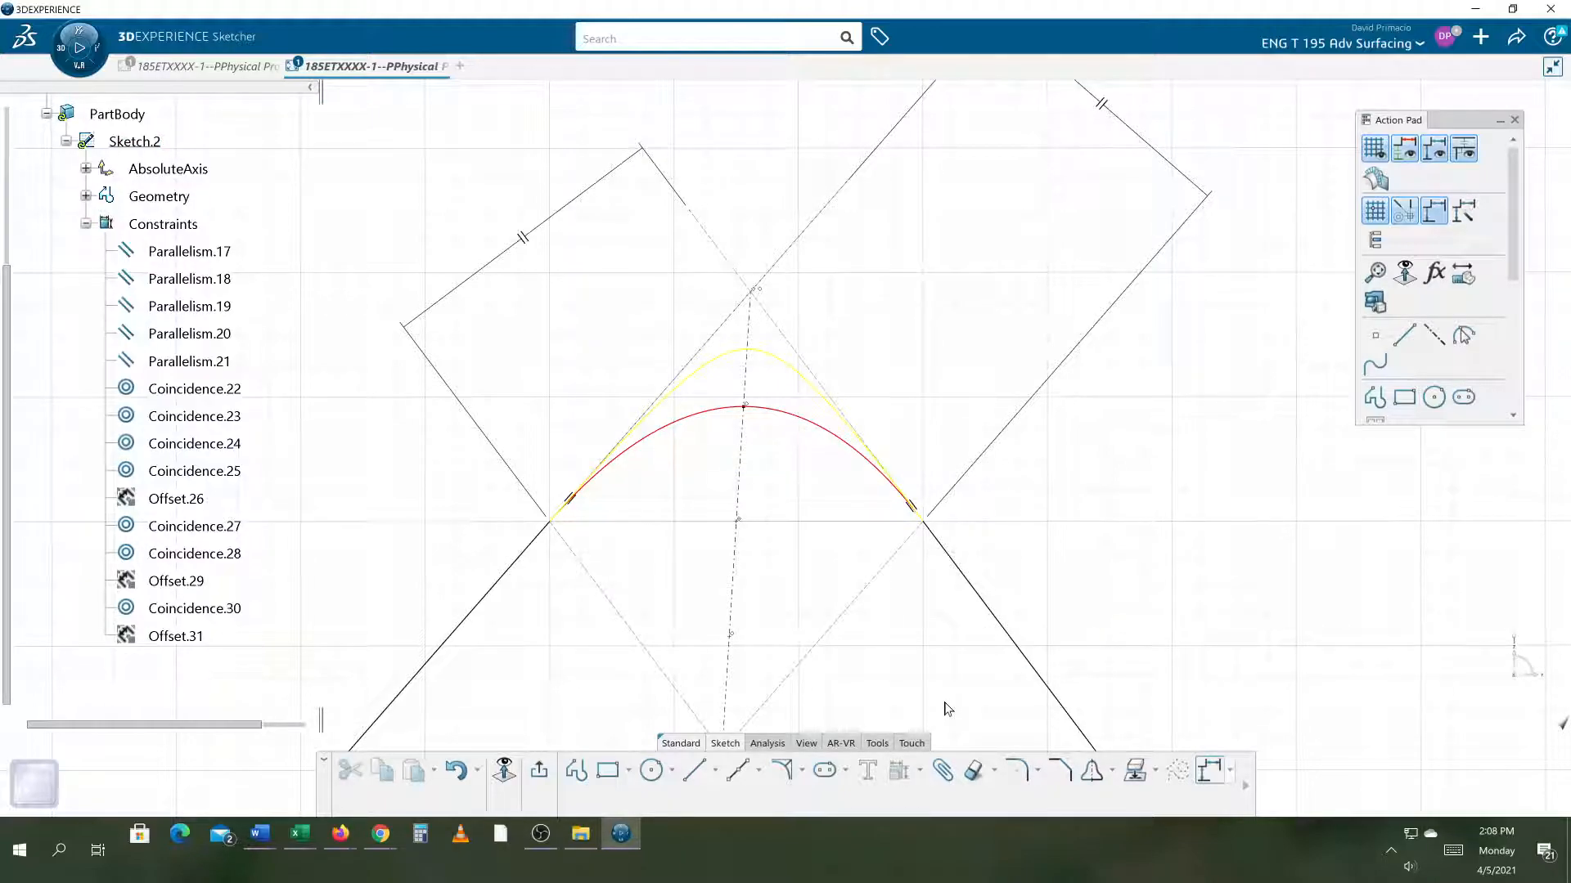
key("ctrl+y")
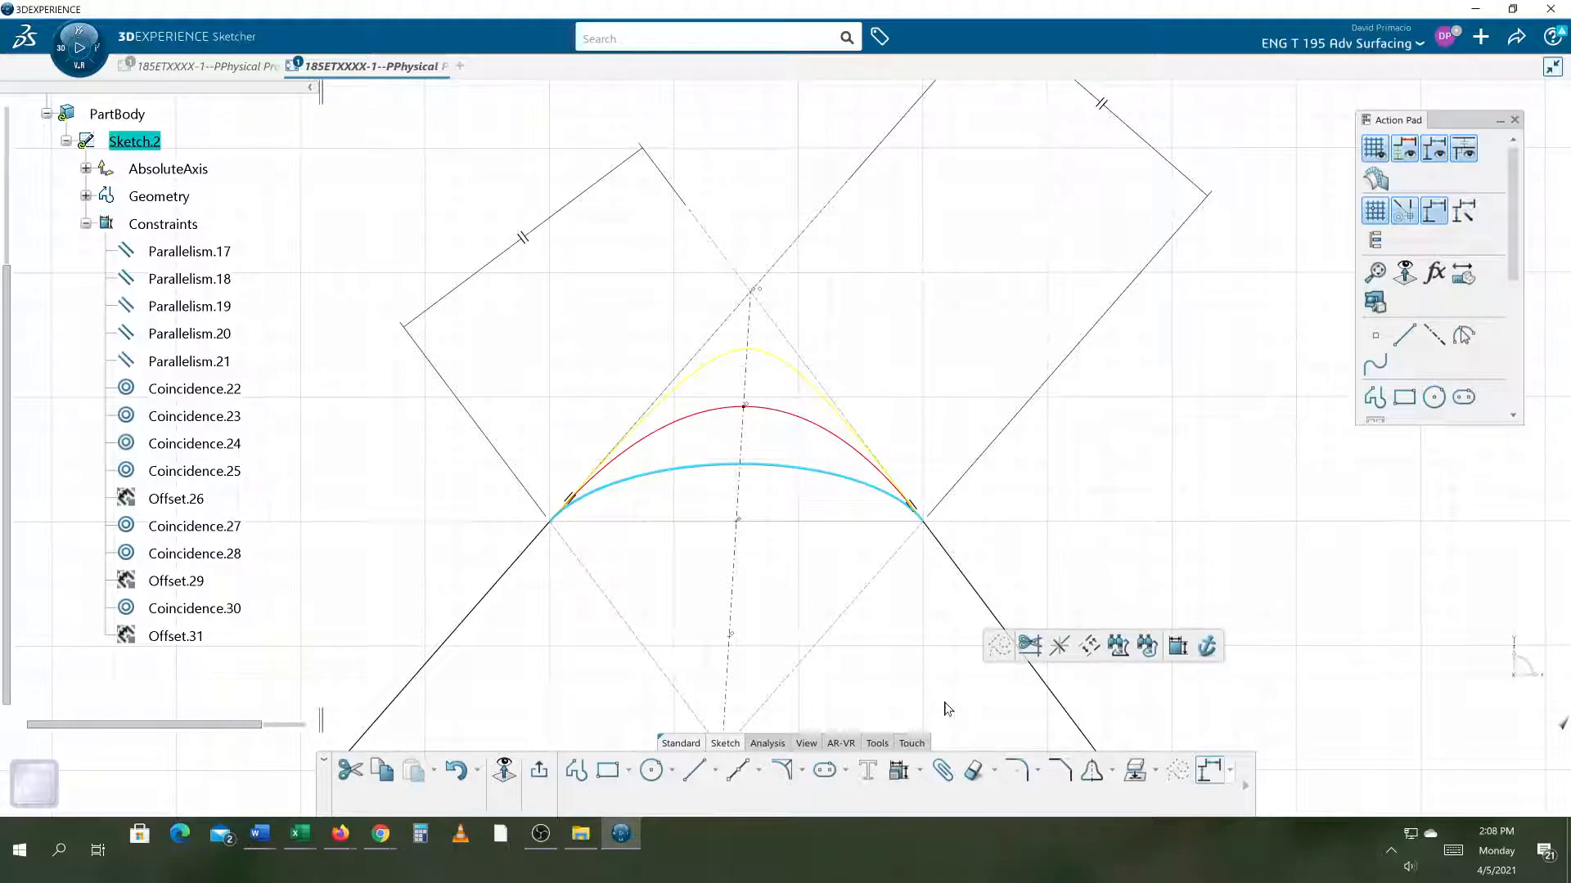
key("Escape")
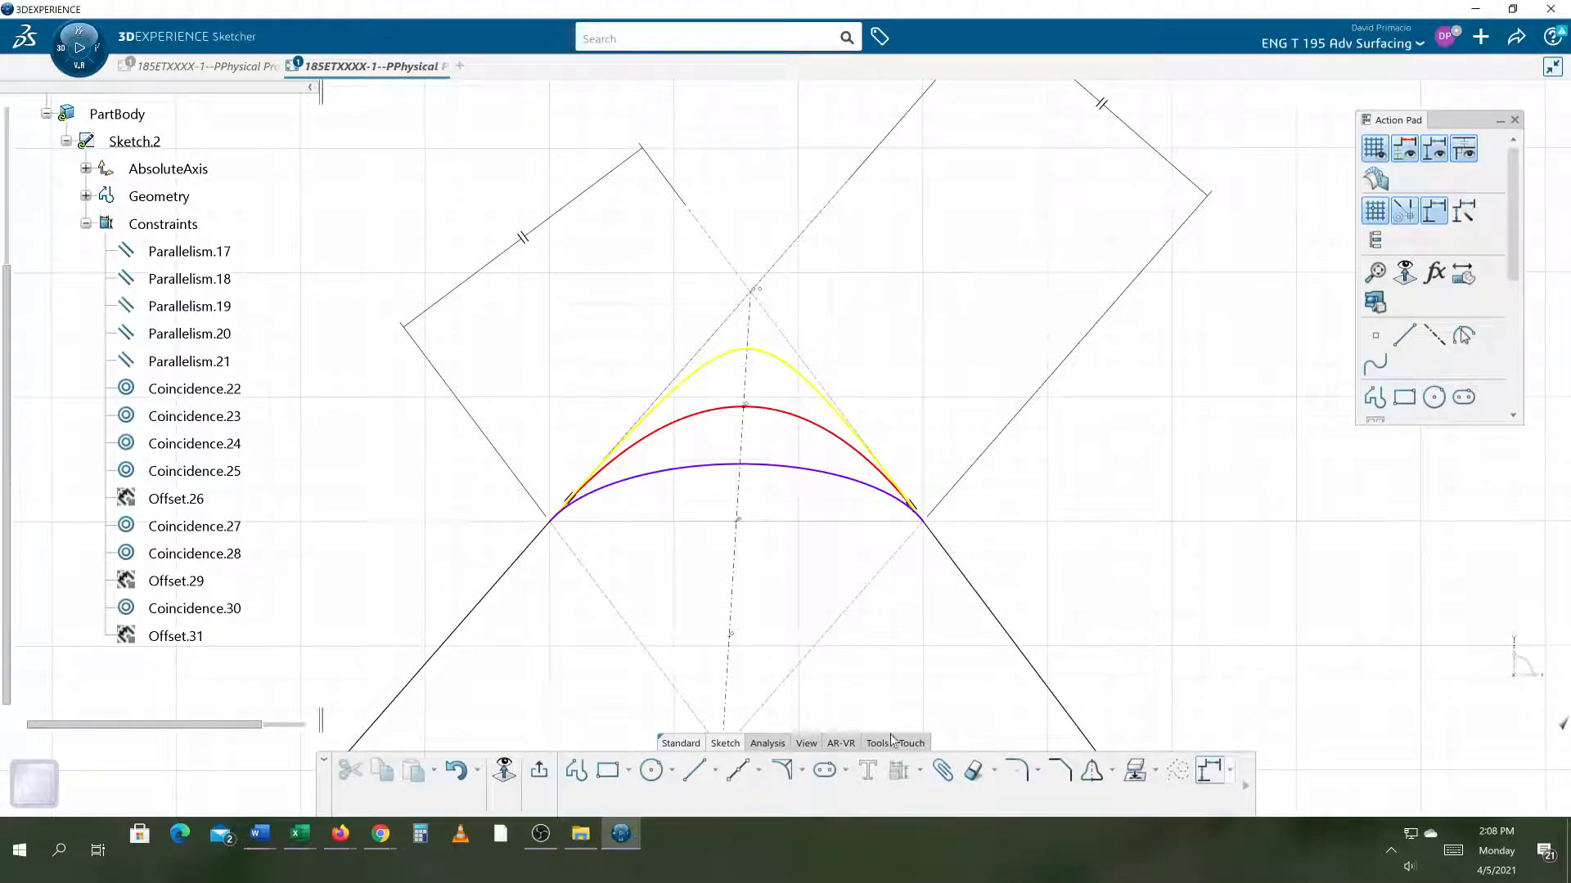
Create a corner arc between the two sloping lines above the yellow conic, with a radius of about 0.57 in.
left_click(1018, 773)
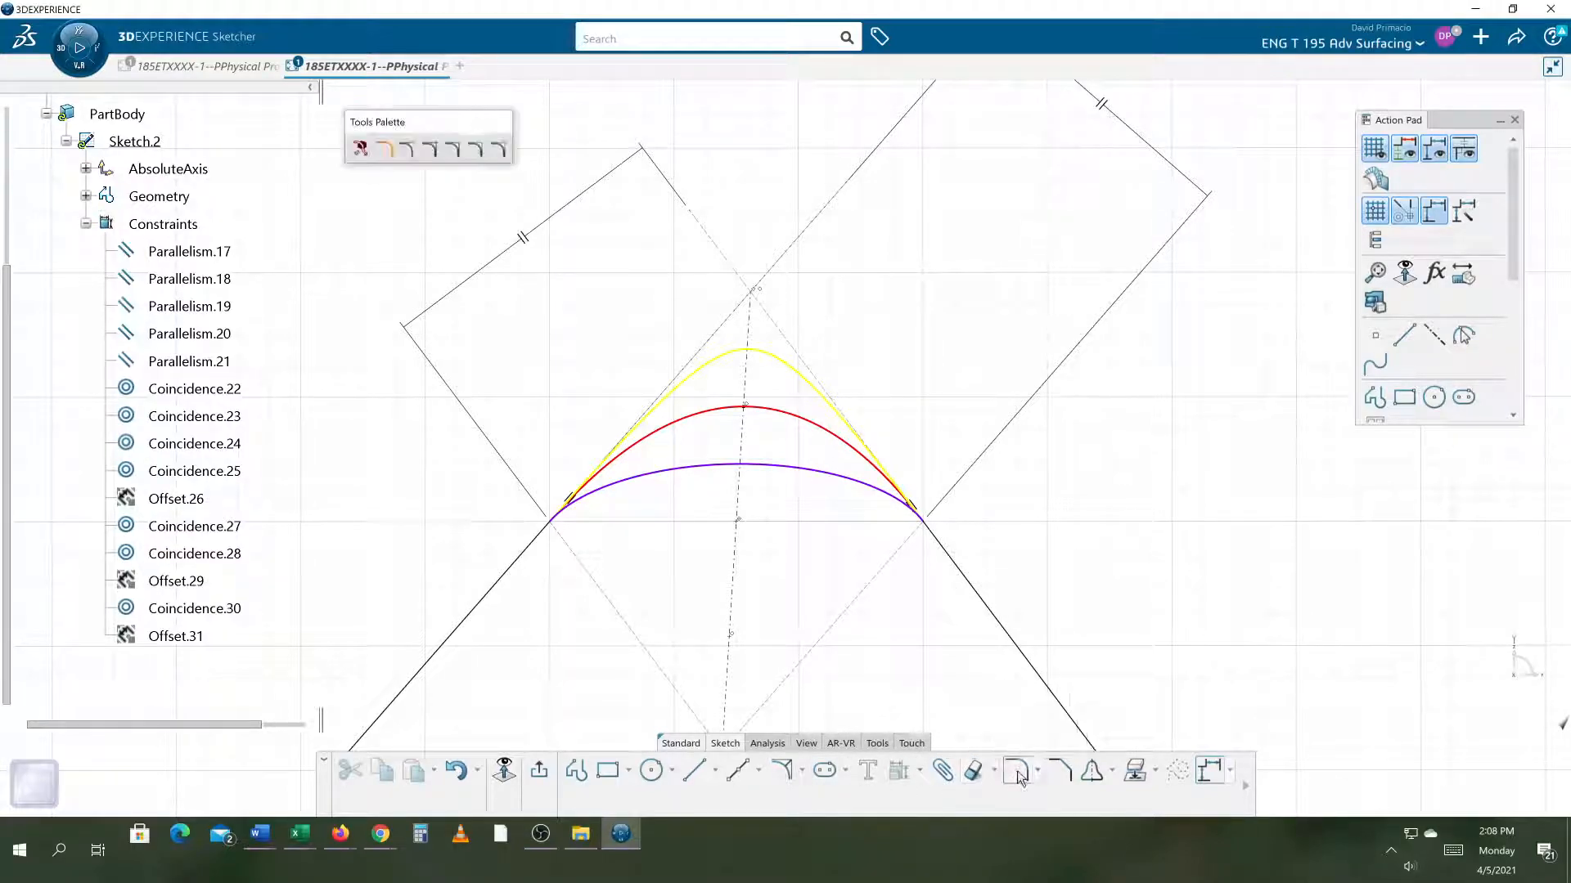
left_click(489, 590)
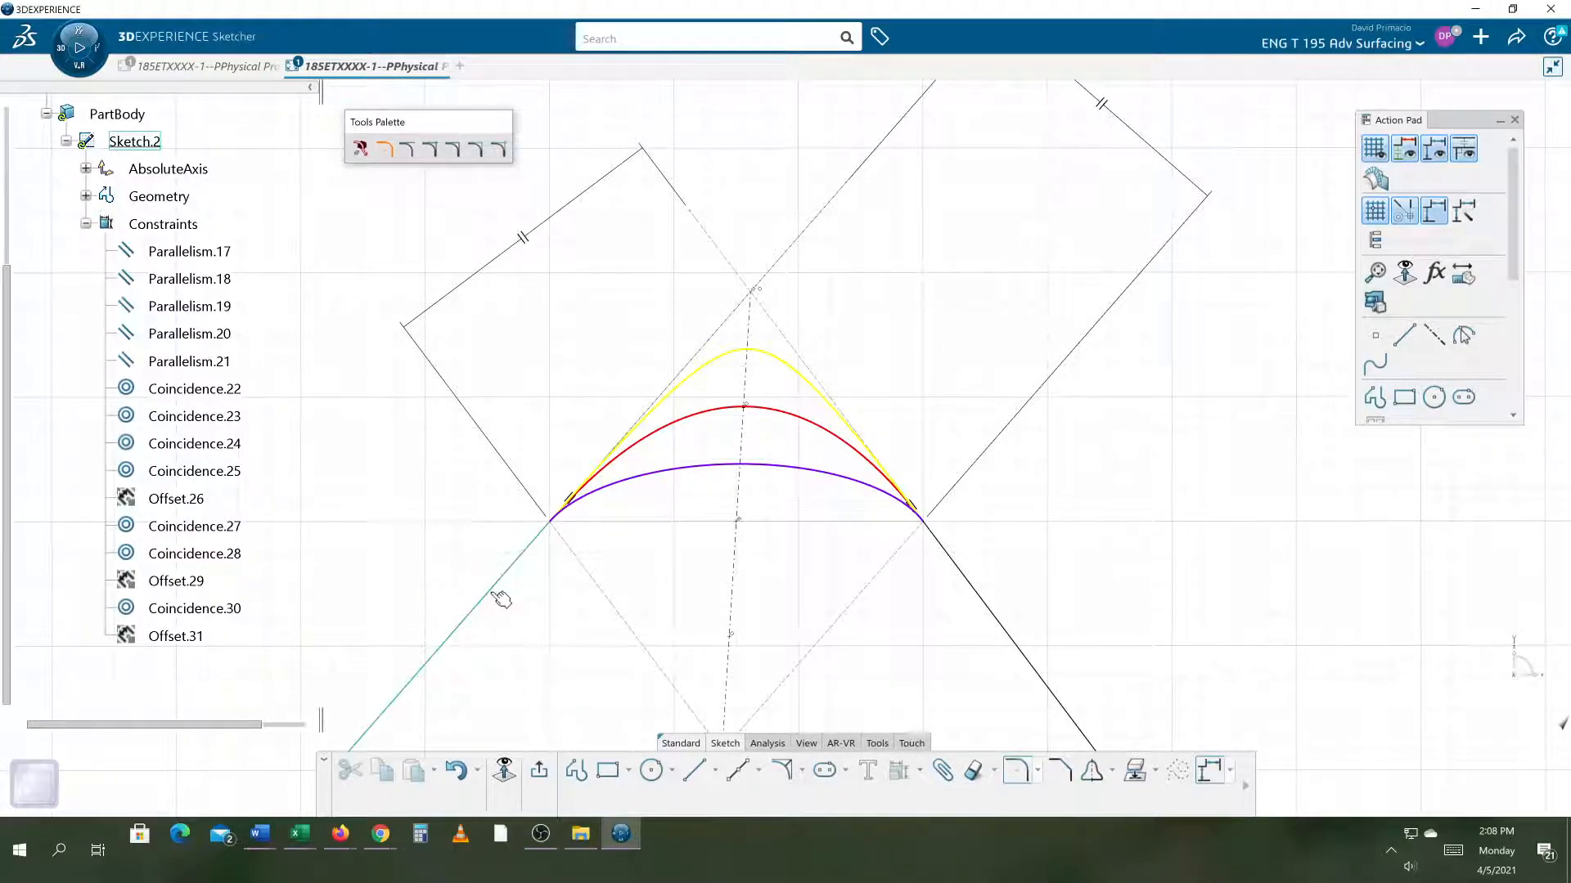
left_click(954, 565)
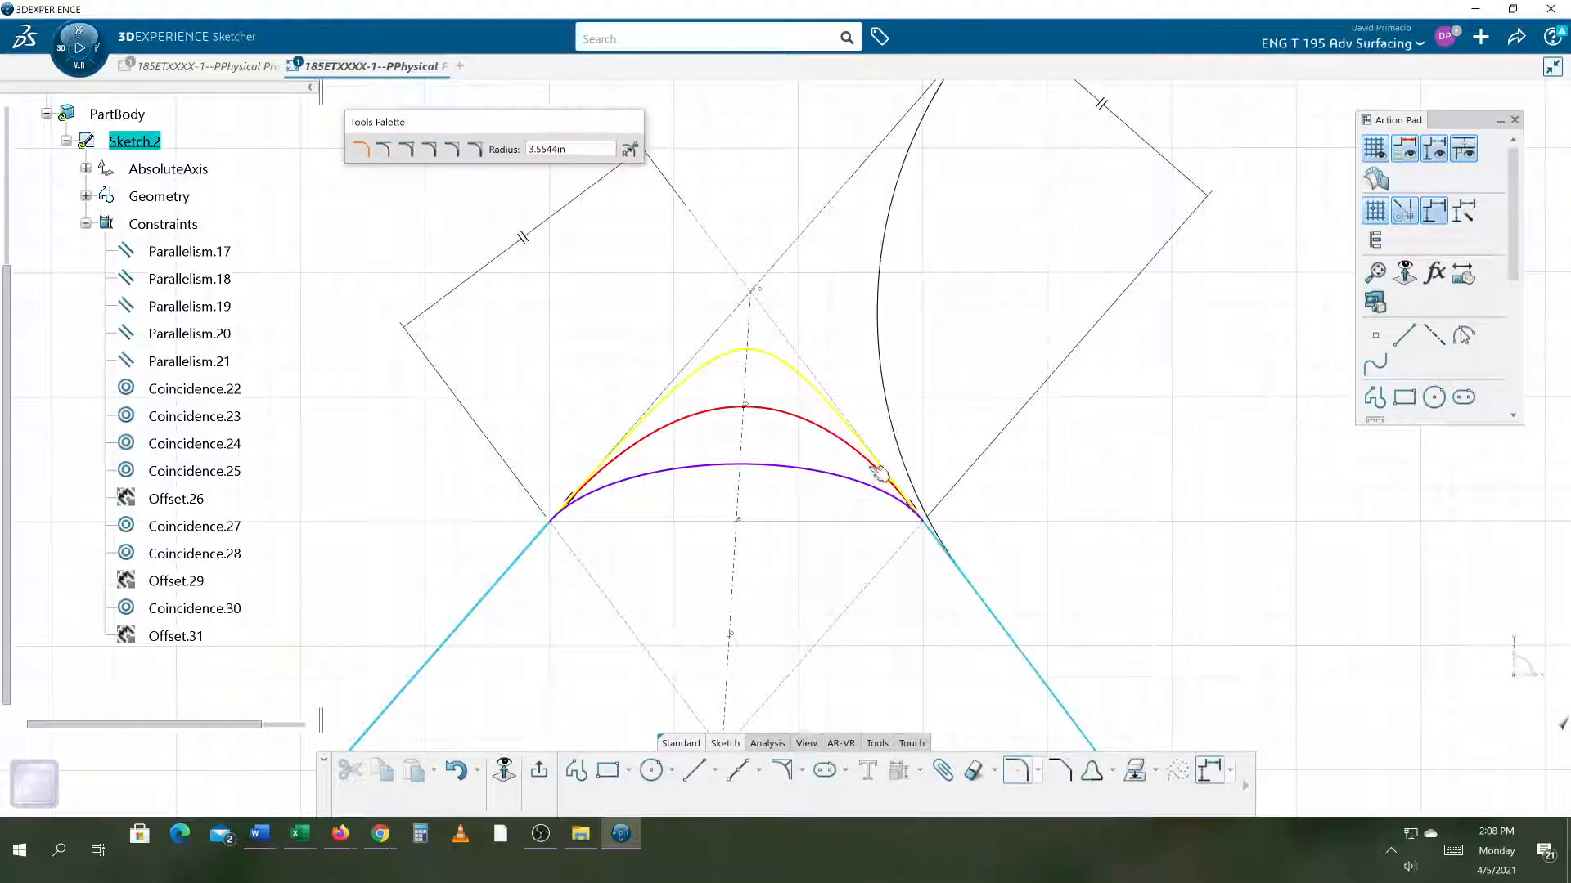
left_click(747, 337)
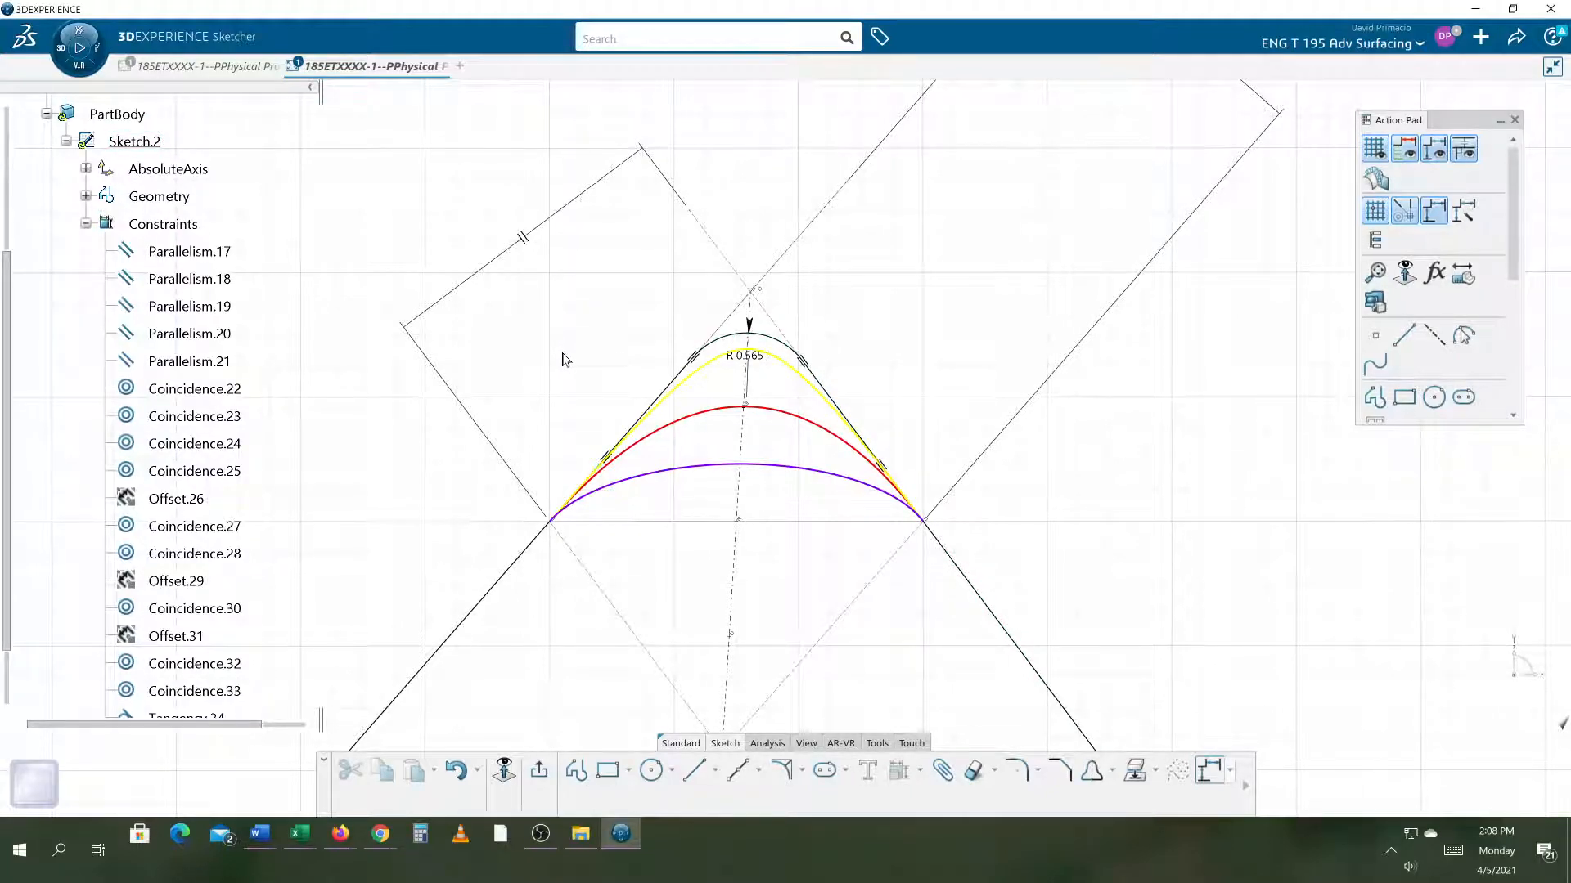
Undo the corner arc between the two sloping lines.
key("ctrl+z")
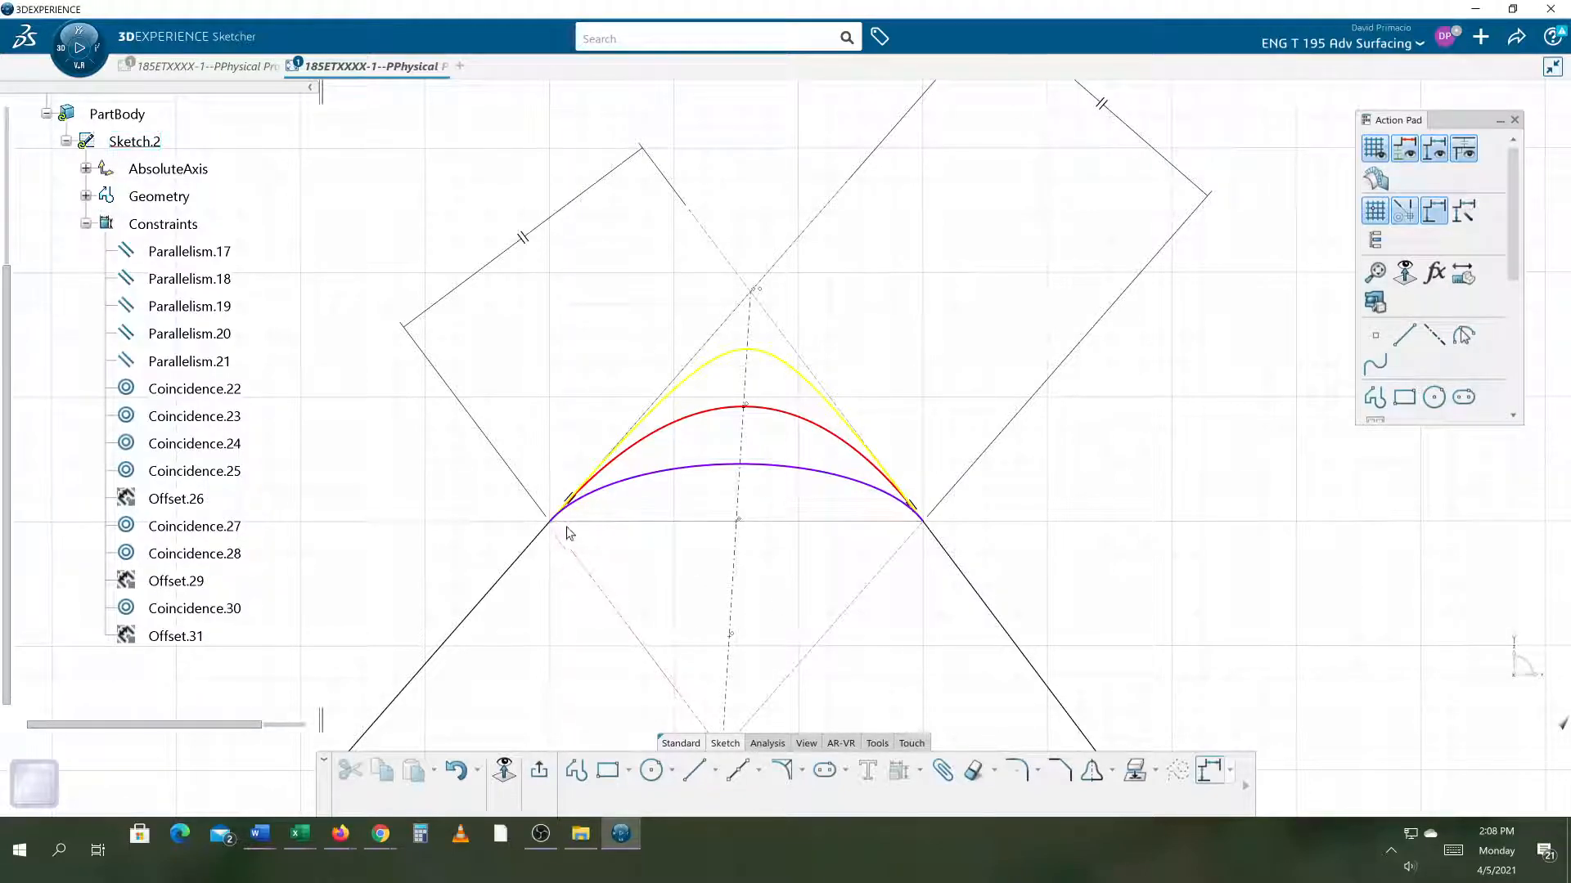
left_click(603, 522)
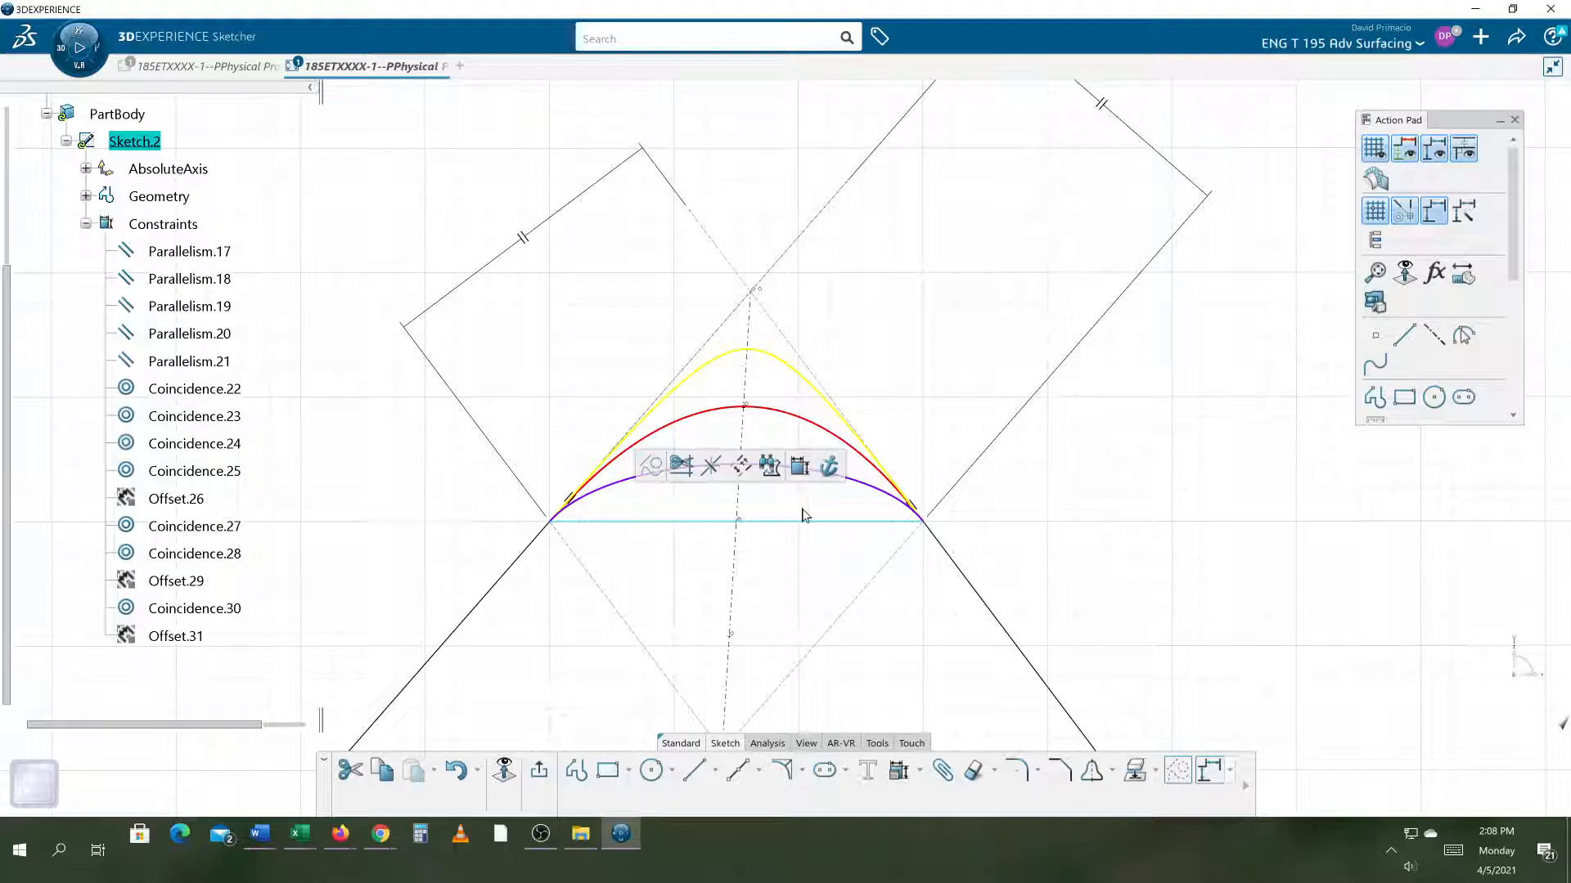
left_click(774, 572)
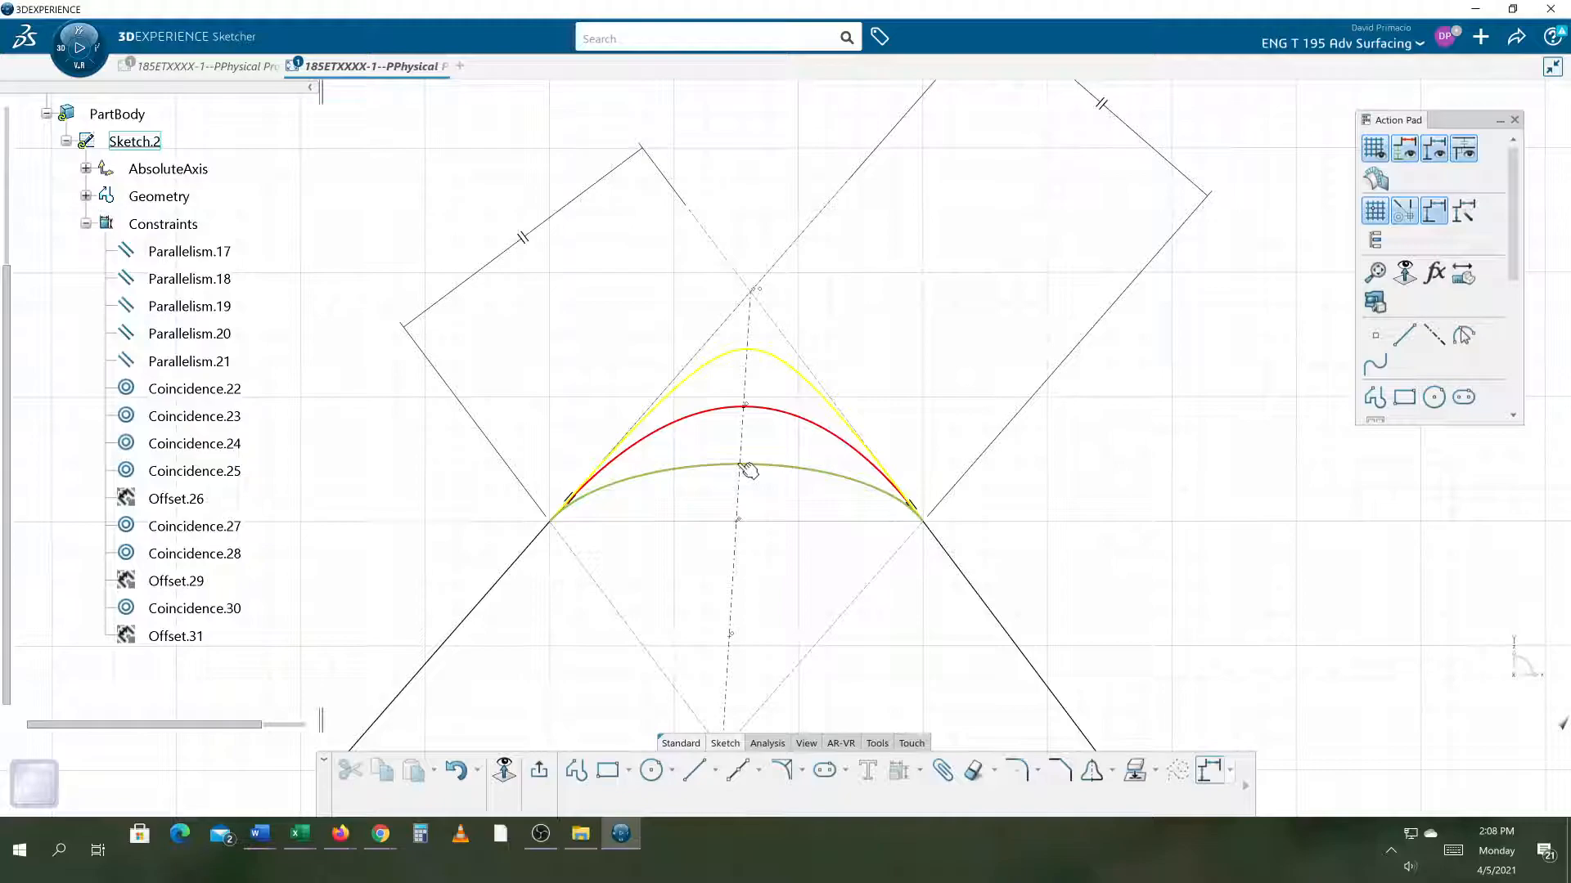
Move the offset dimension beside the right end of the conics inward so that it sits closer to the curves.
left_click(750, 352)
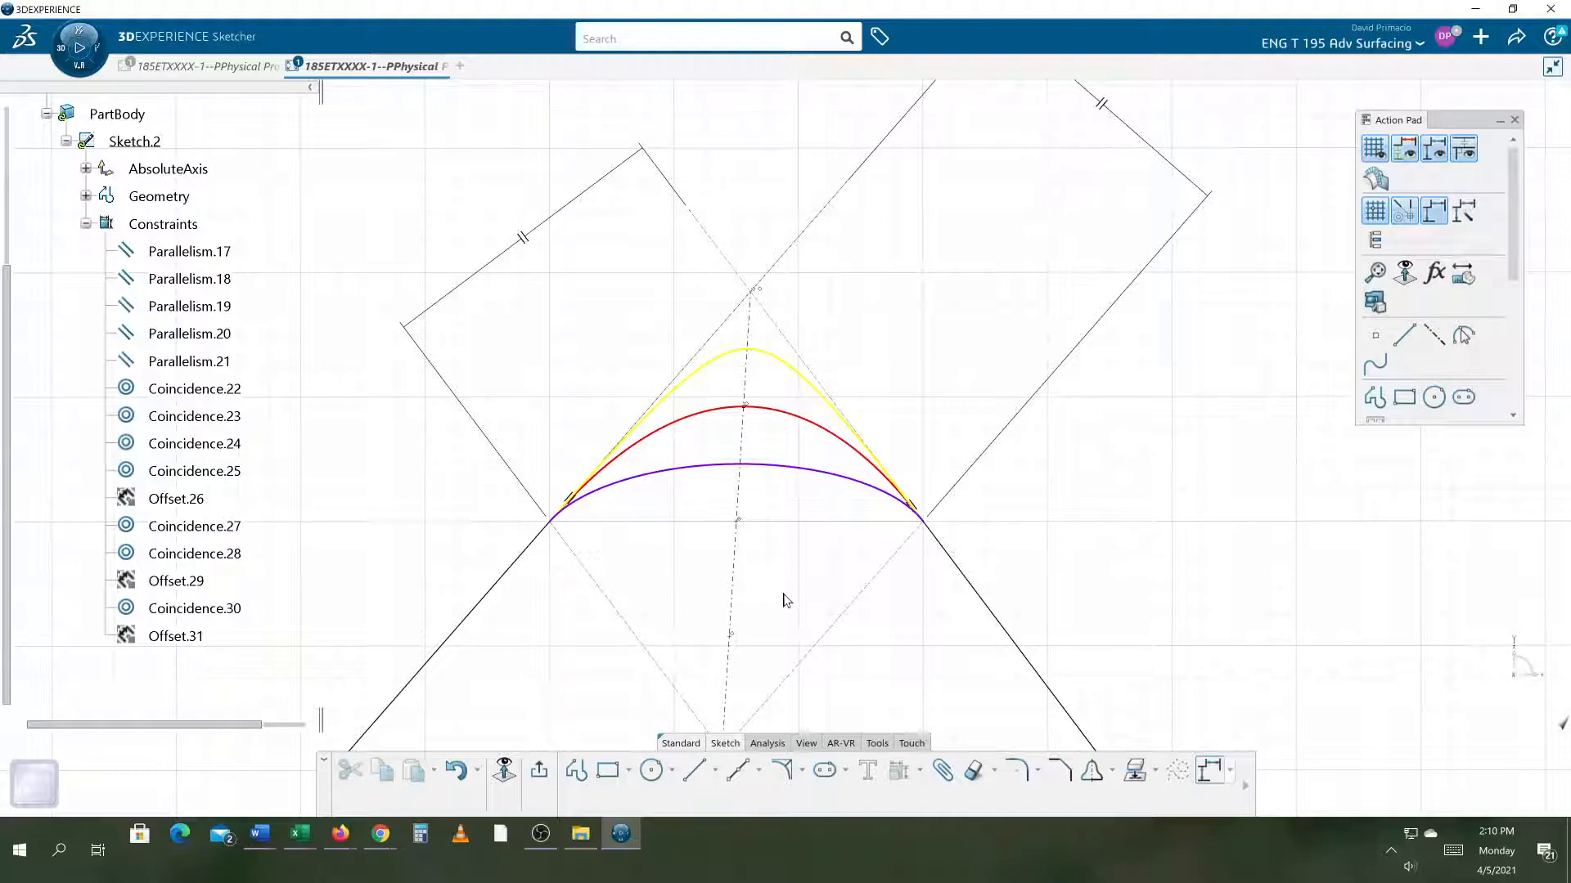
middle_click_drag(918, 621, 930, 550)
mouse_move(852, 581)
middle_mouse_down()
mouse_move(845, 624)
mouse_move(823, 591)
middle_mouse_up()
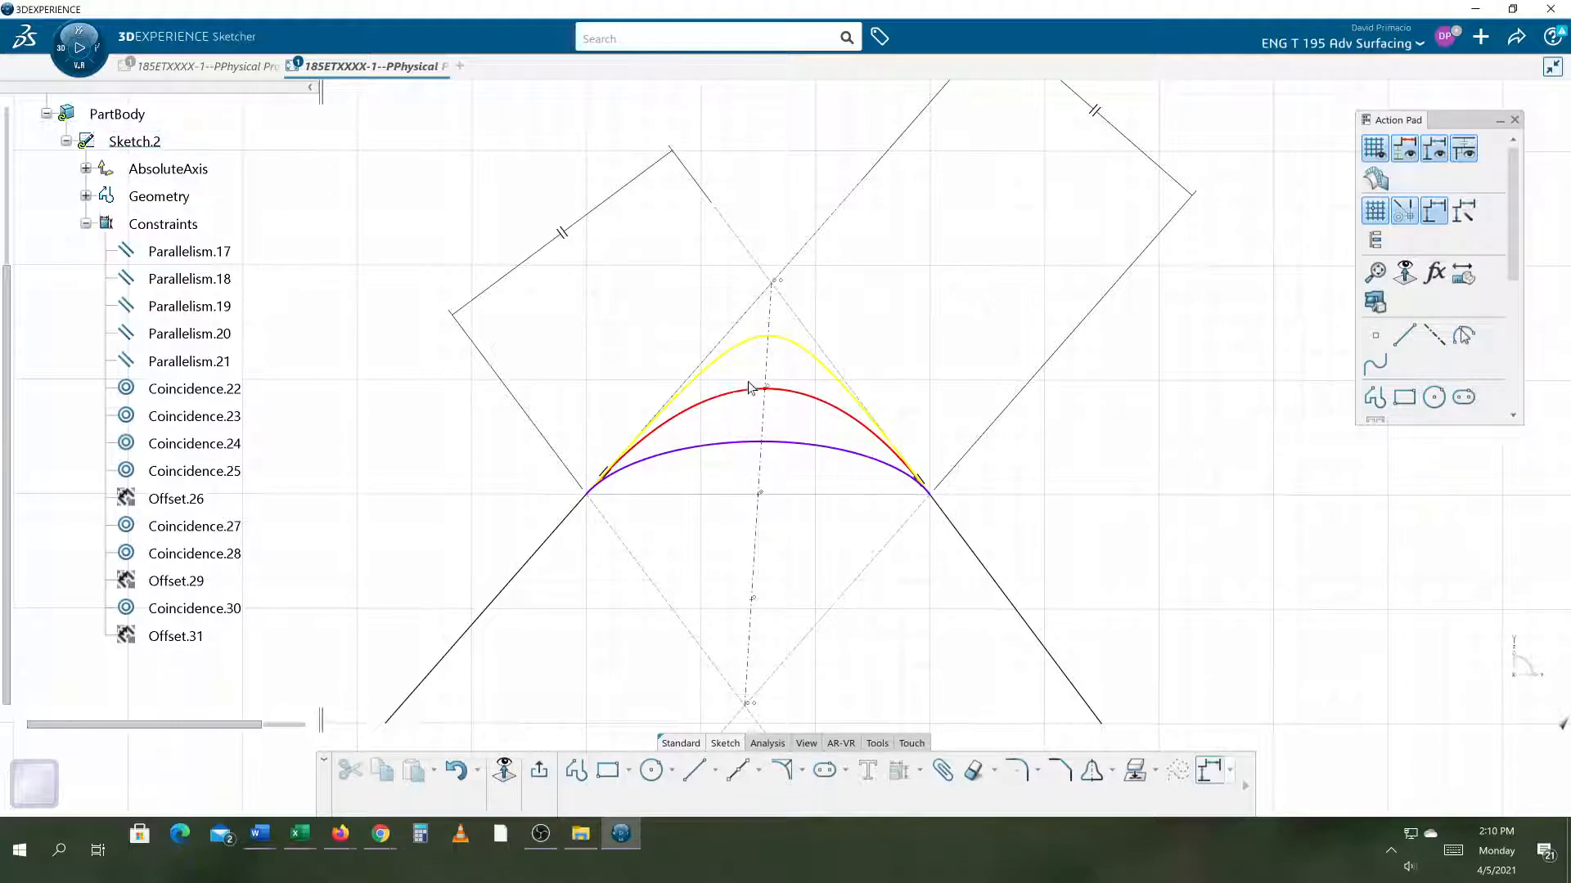
mouse_move(950, 647)
middle_mouse_down()
mouse_move(971, 599)
mouse_move(987, 661)
middle_mouse_up()
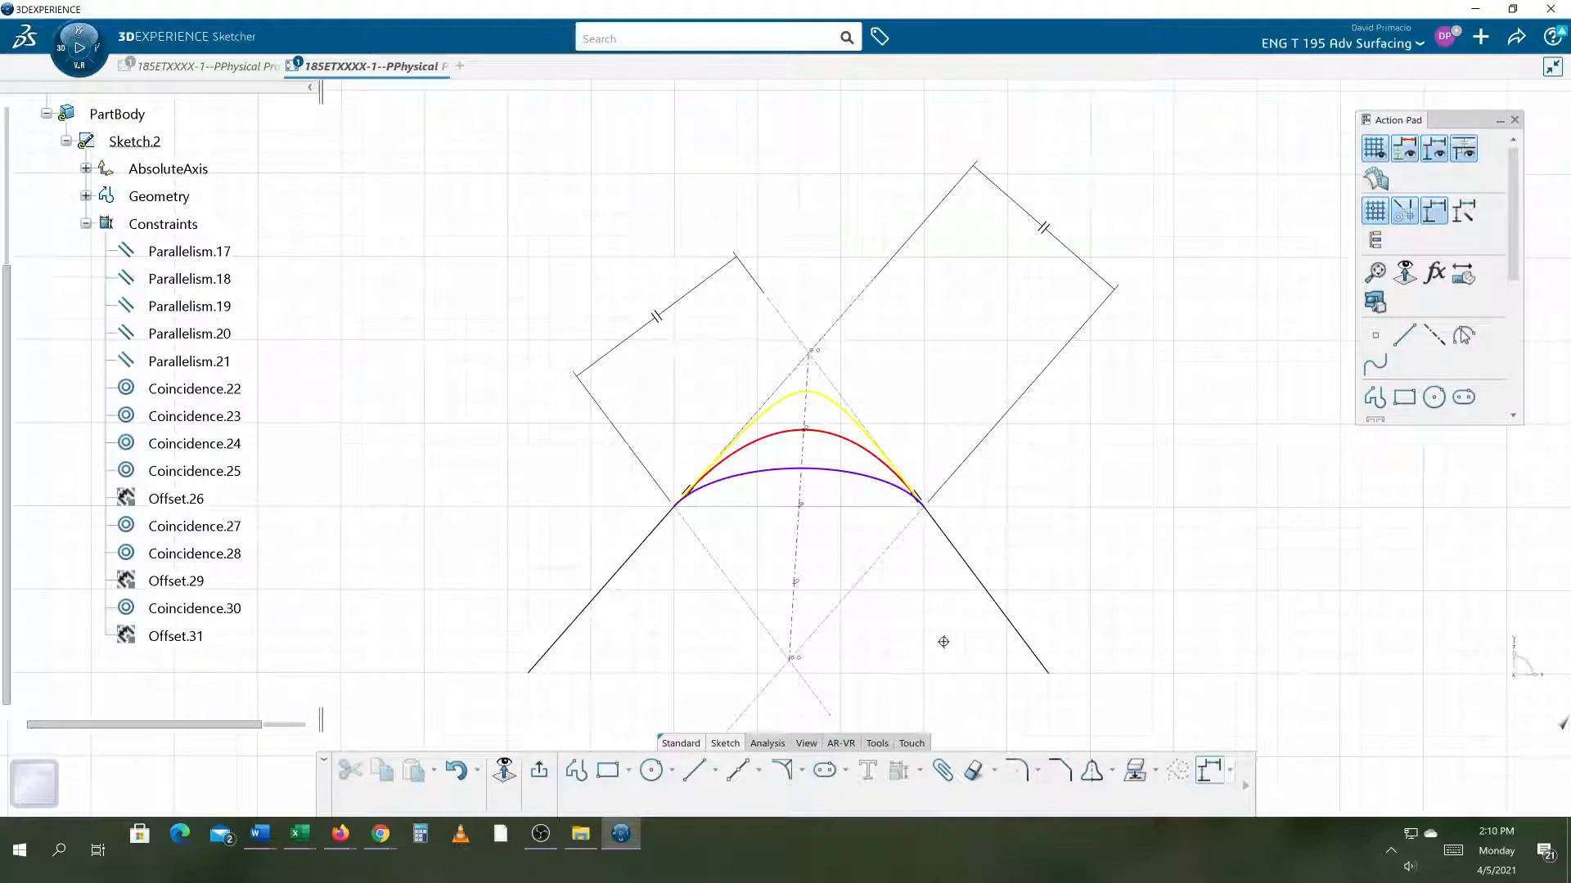
scroll(915, 606, "down", 3)
scroll(910, 610, "up", 3)
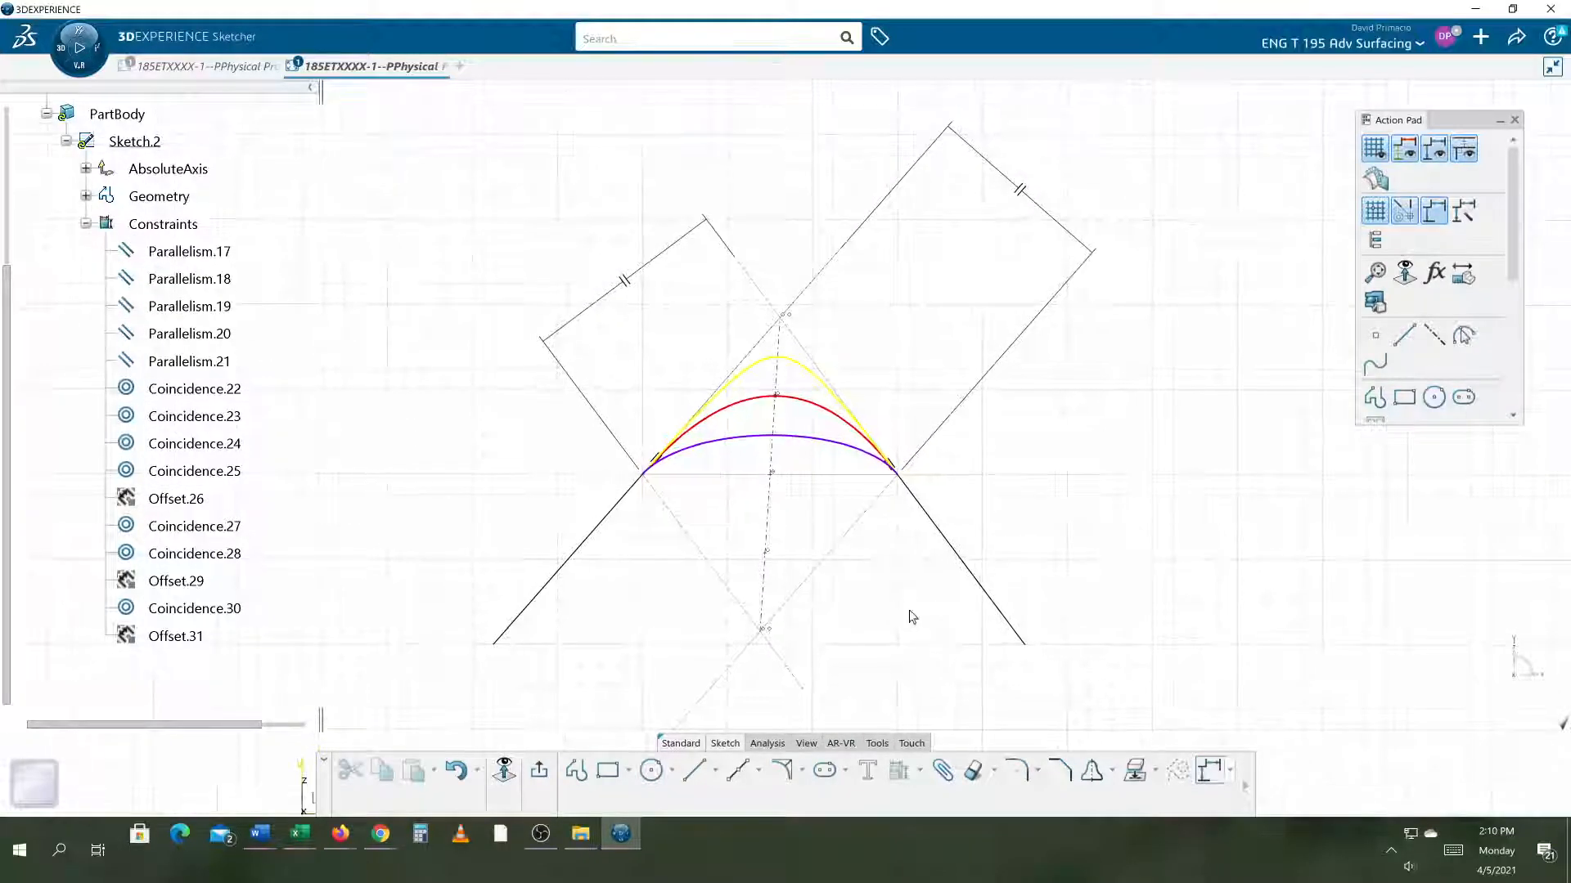
middle_click_drag(906, 583, 907, 596, "ctrl")
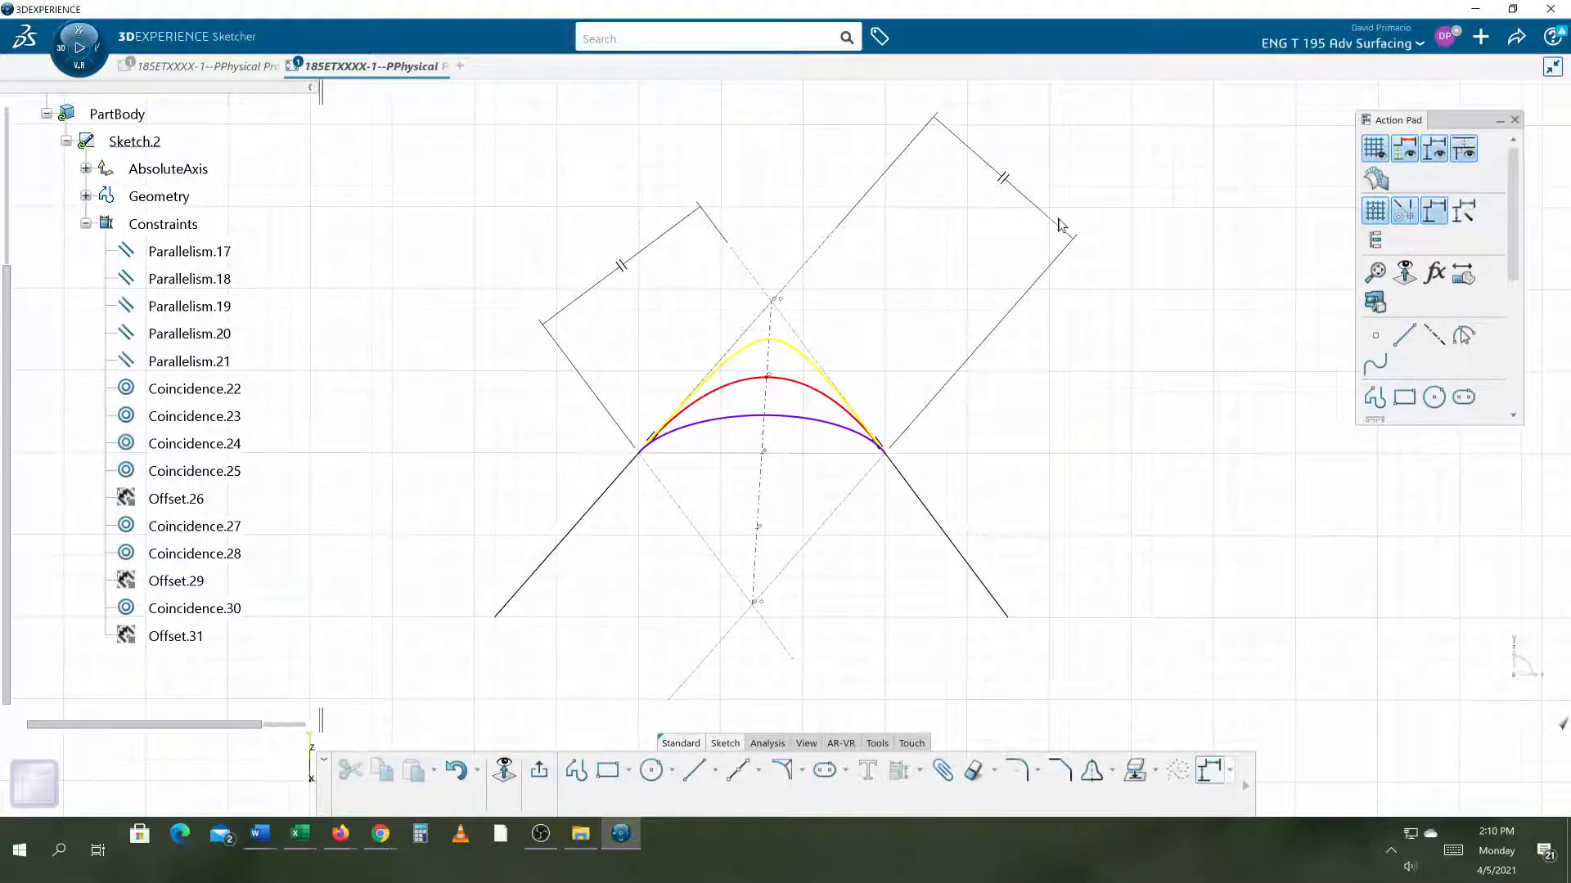
left_click_drag(1061, 226, 979, 379)
left_click(854, 634)
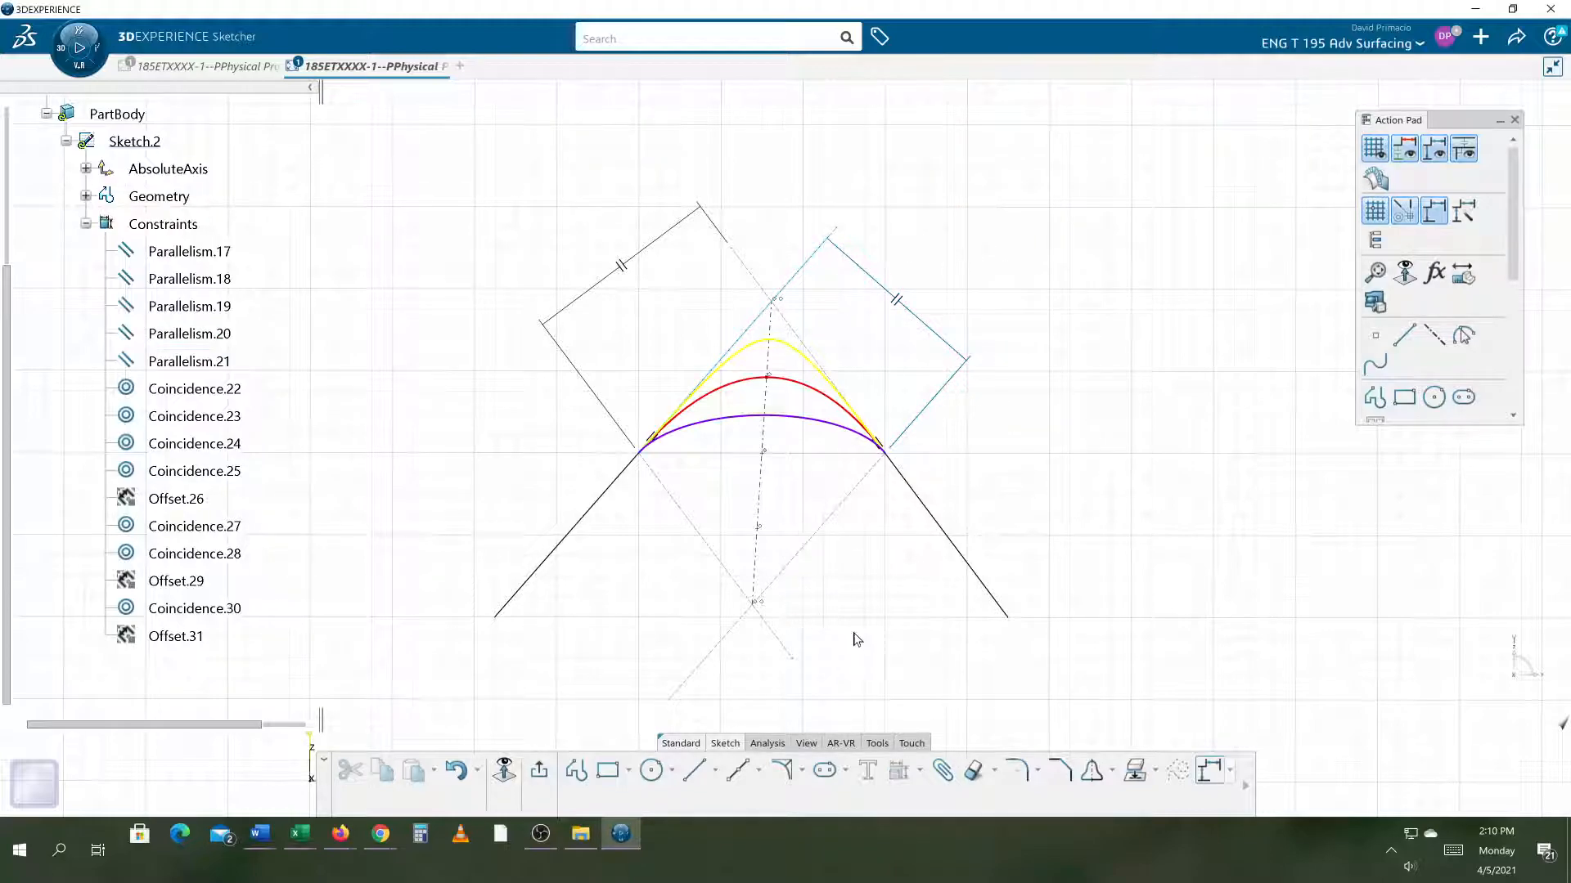
middle_click_drag(853, 630, 923, 620)
scroll(923, 620, "up", 3)
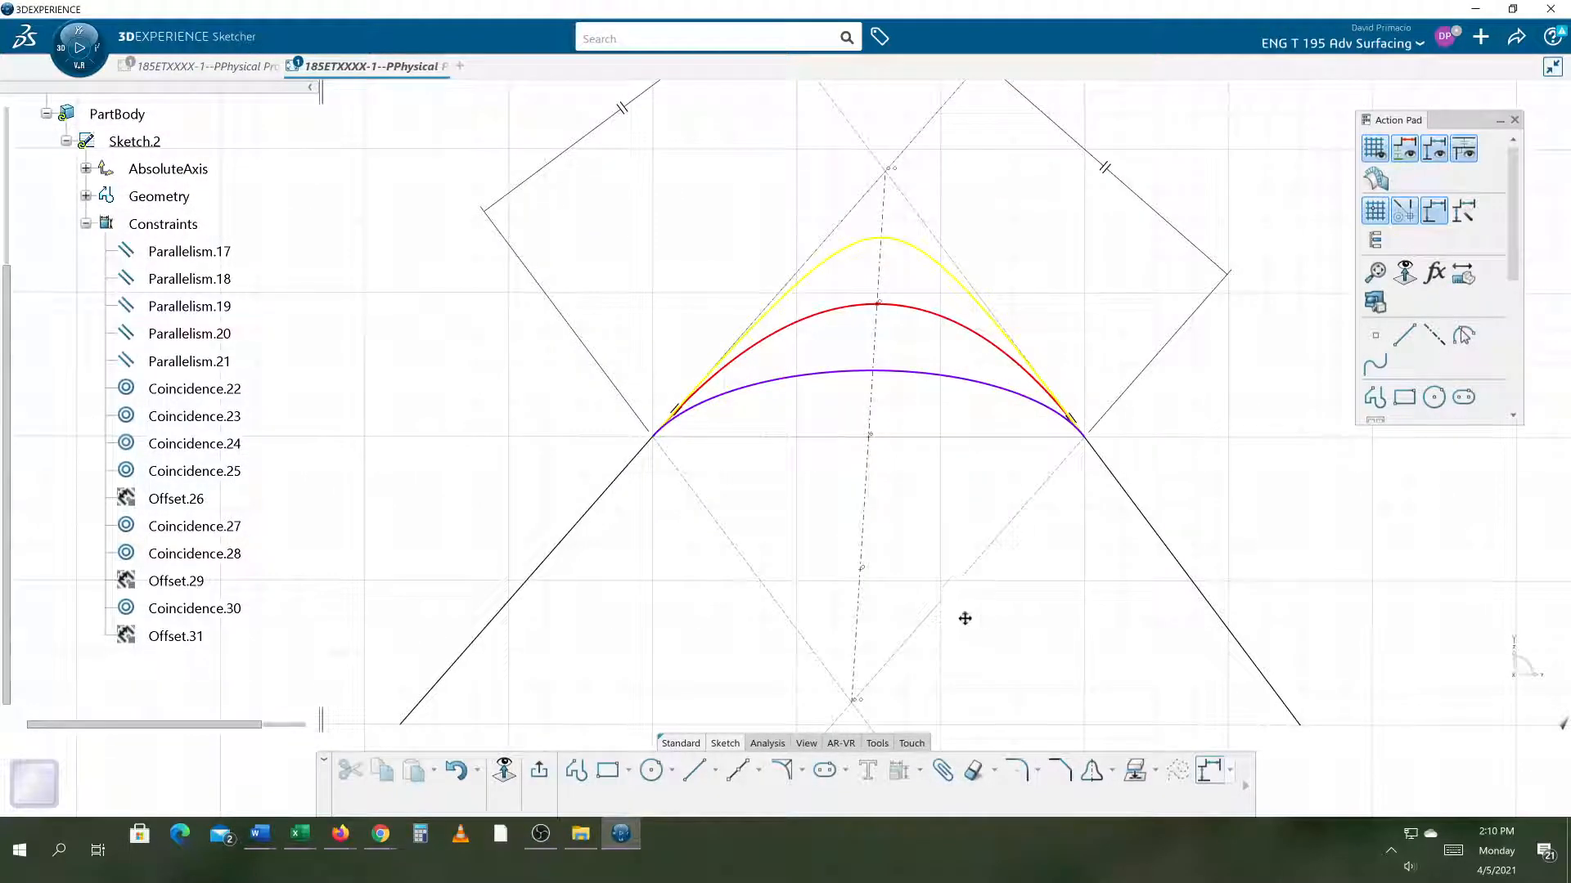
scroll(885, 632, "down", 2)
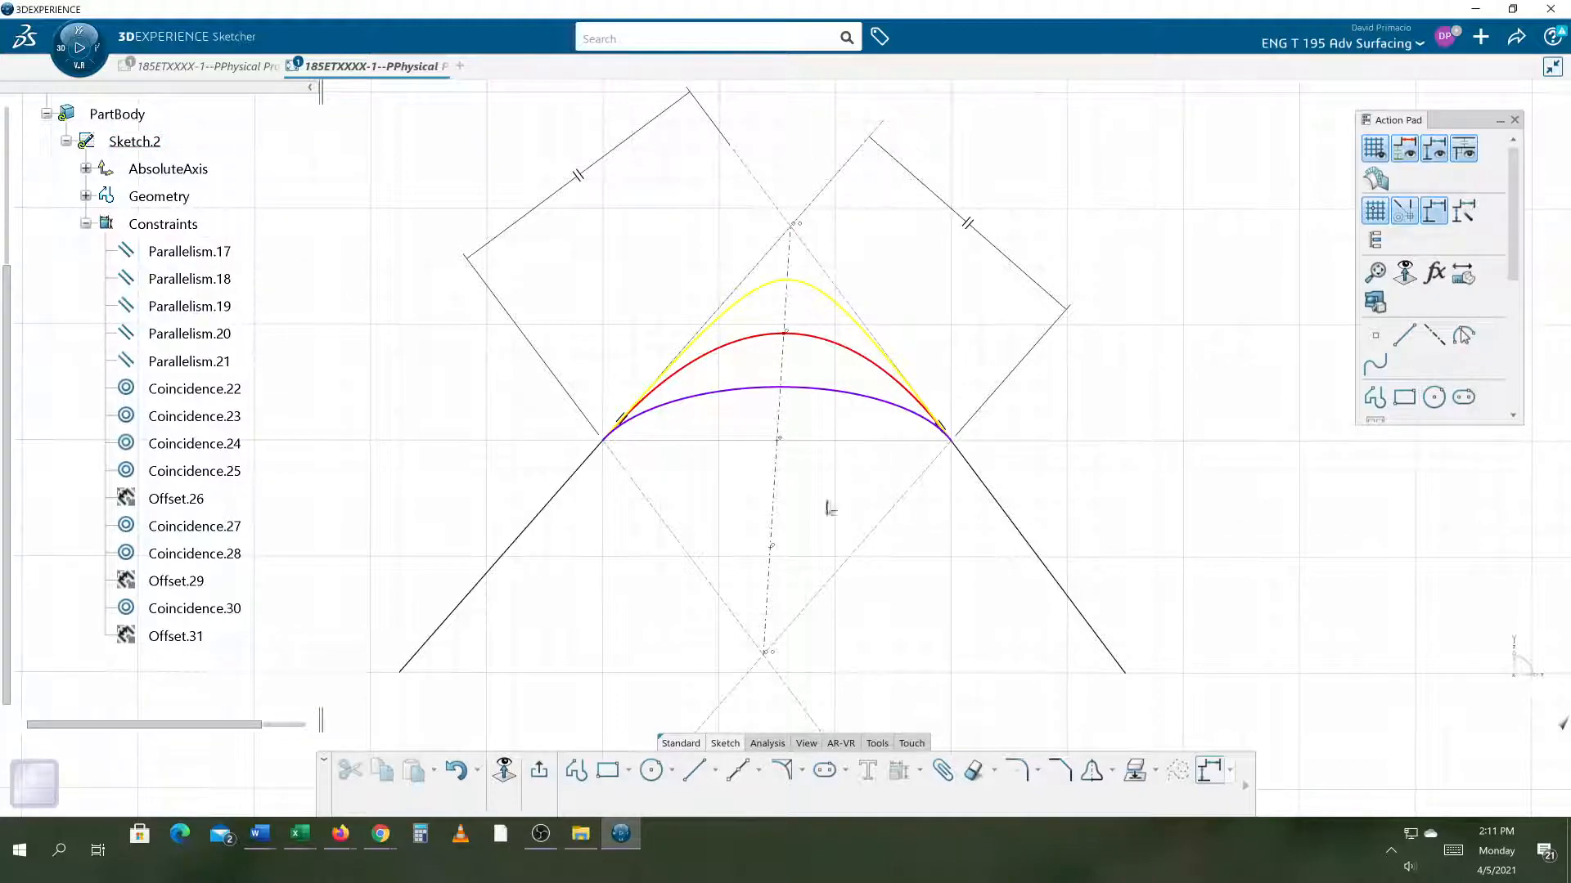
middle_click_drag(1015, 590, 999, 636)
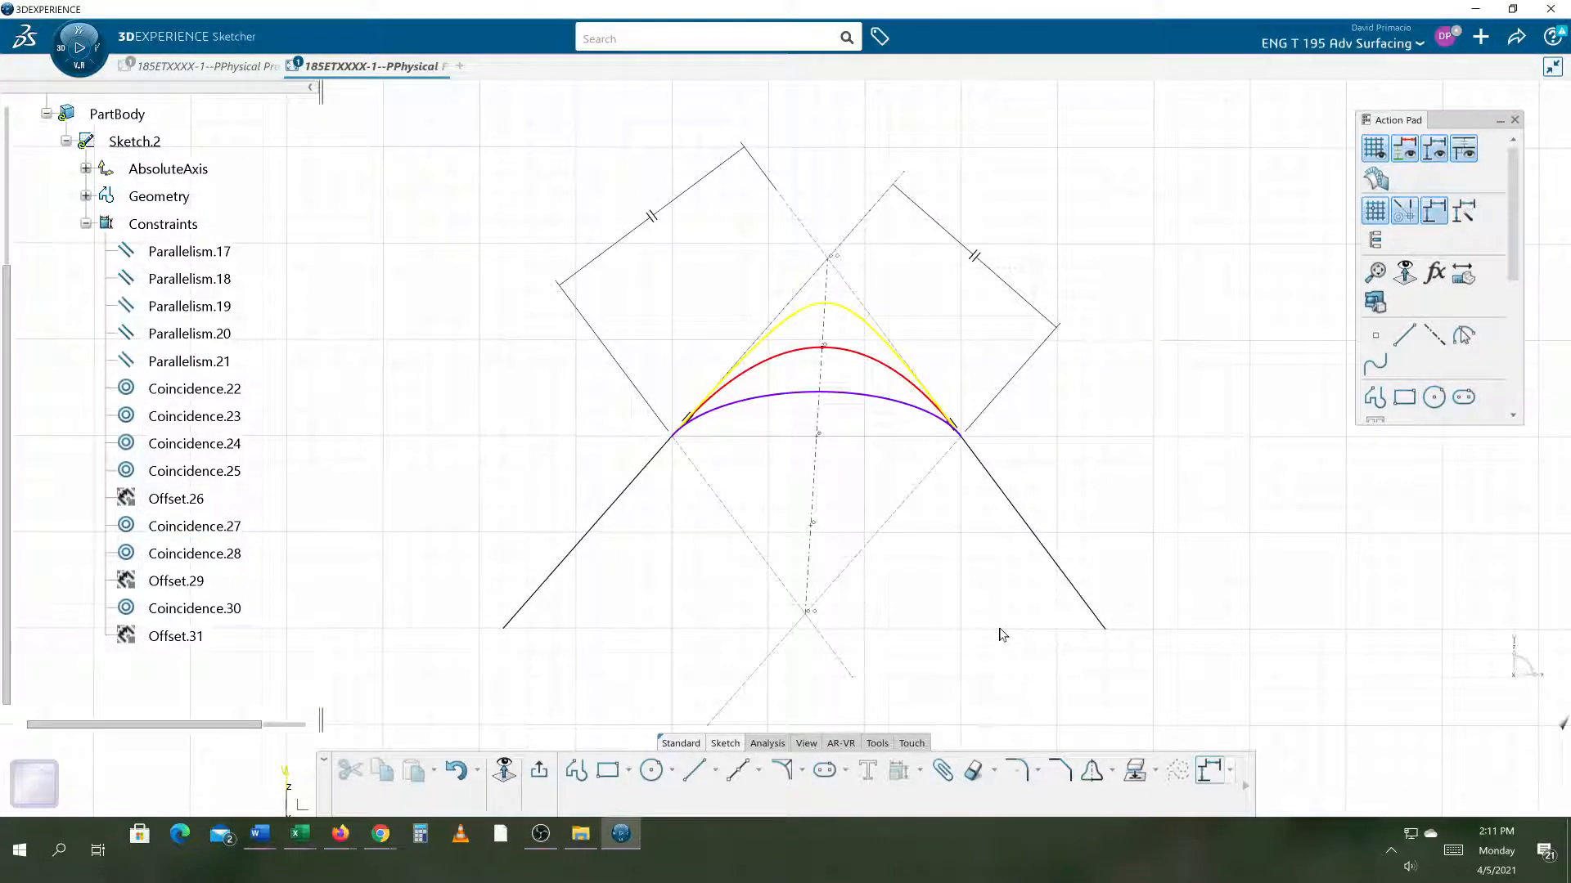
left_click(540, 833)
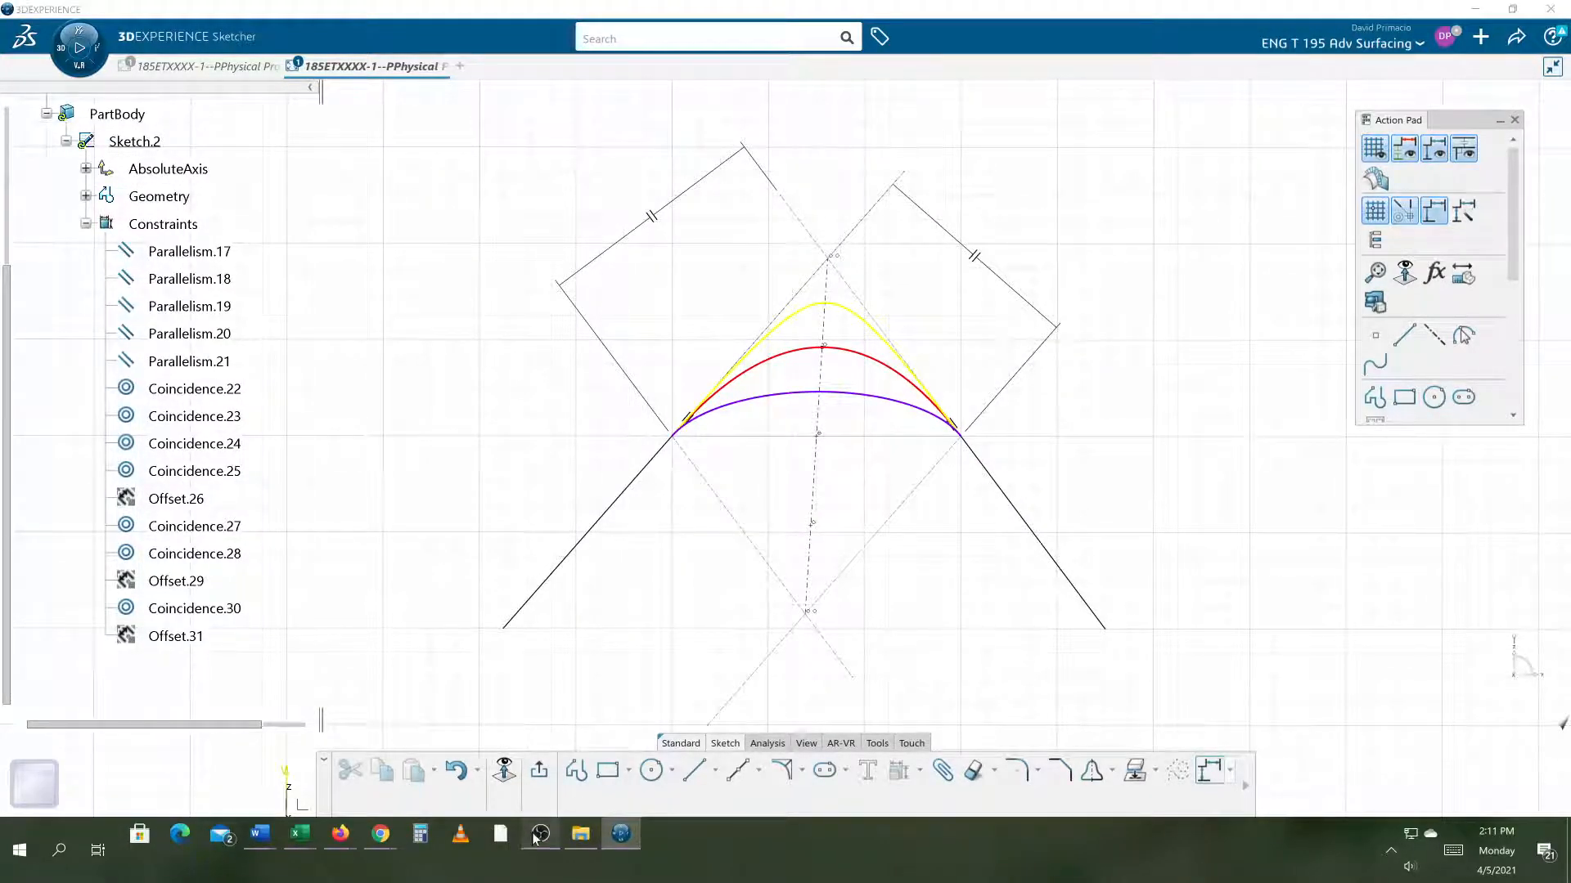